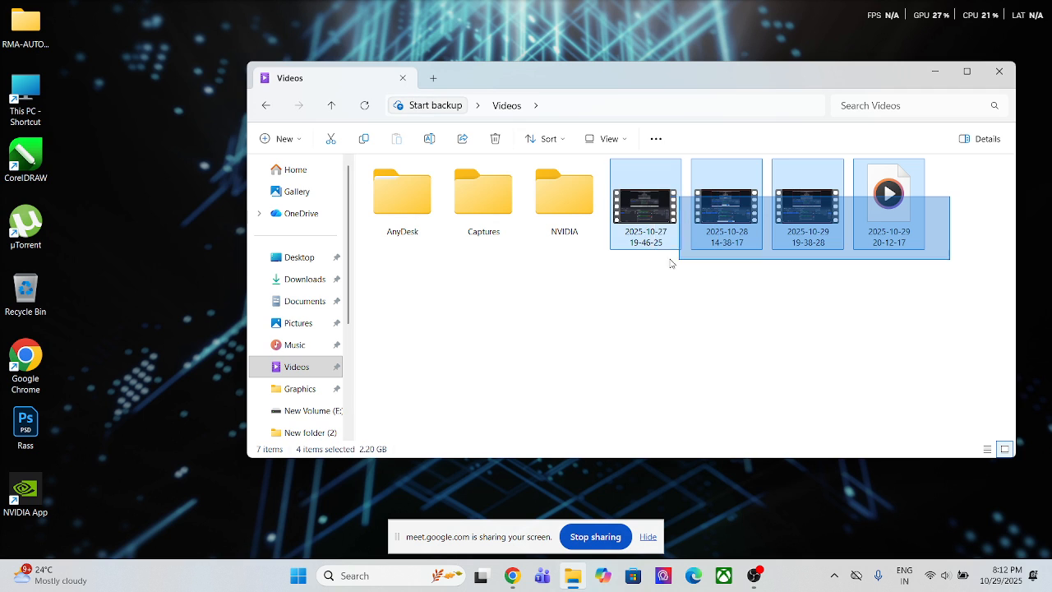
{"action": "left_click", "coordinate": [808, 305]}
{"action": "left_click_drag", "start_coordinate": [826, 275], "coordinate": [638, 185]}
{"action": "key", "text": "shift+Delete"}
{"action": "key", "text": "Return"}
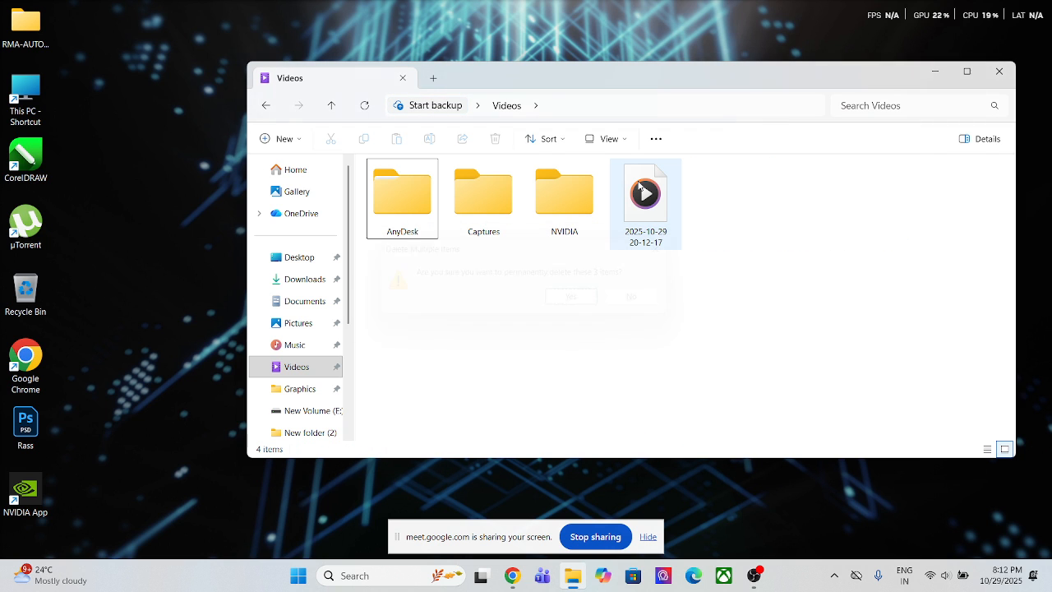
{"action": "left_click", "coordinate": [933, 72]}
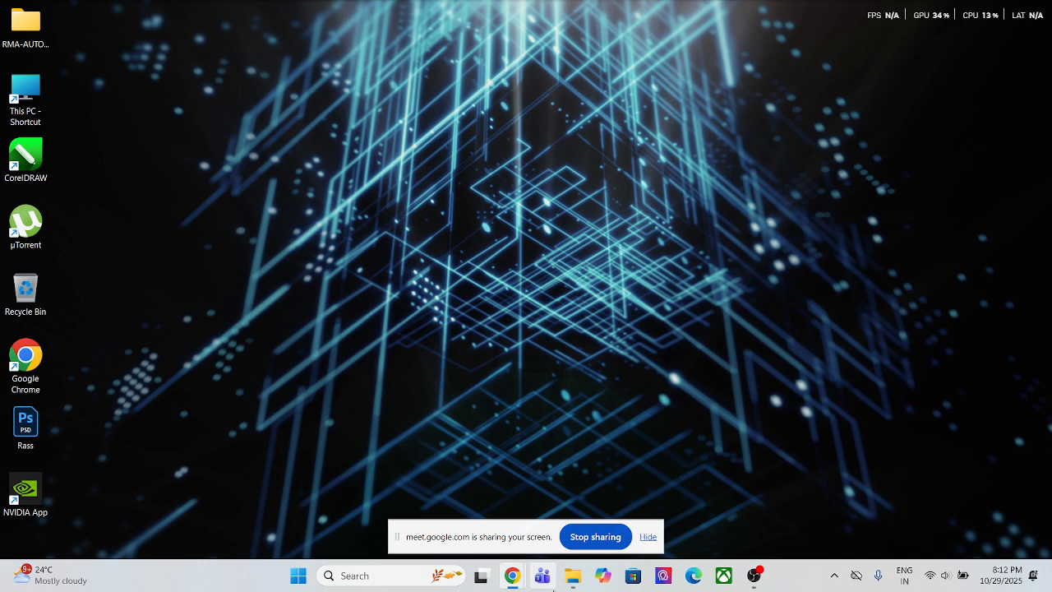
- Launch Adobe Illustrator and hide the screen-sharing notice
{"action": "key", "text": "super+r"}
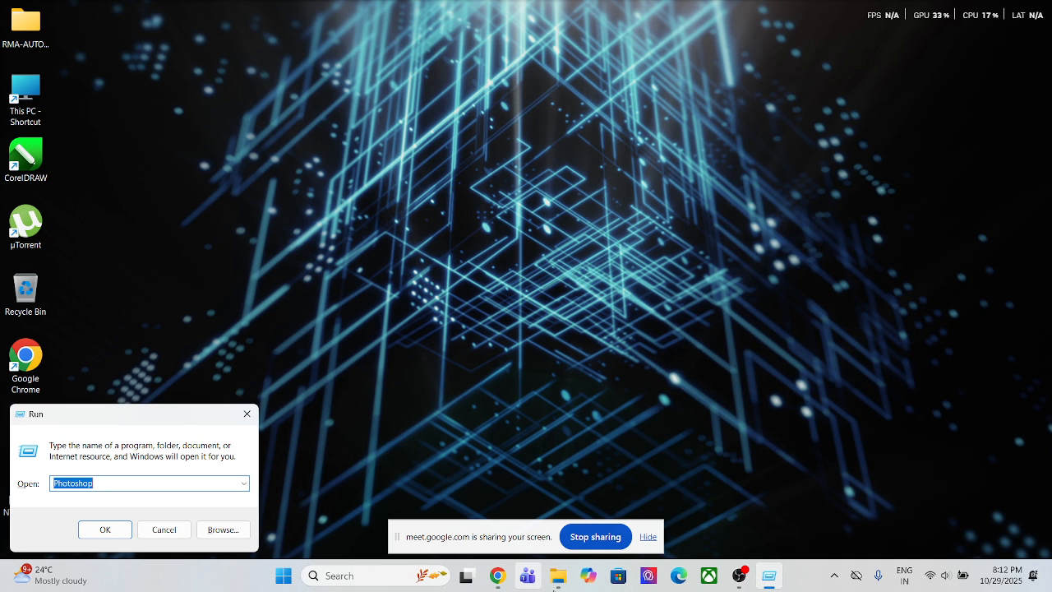
{"action": "key", "text": "Return"}
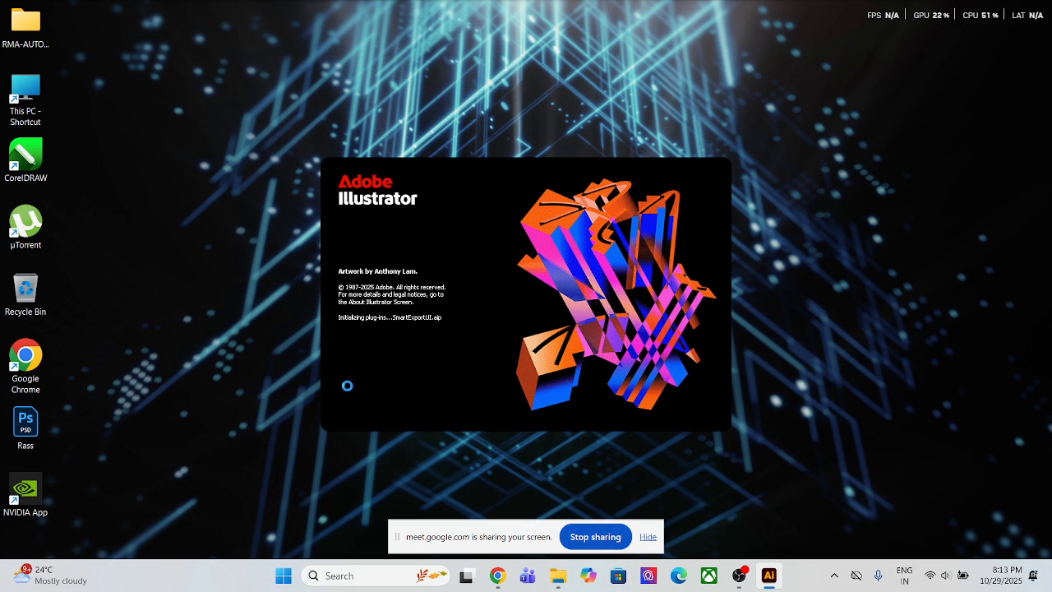
{"action": "right_click", "coordinate": [752, 281]}
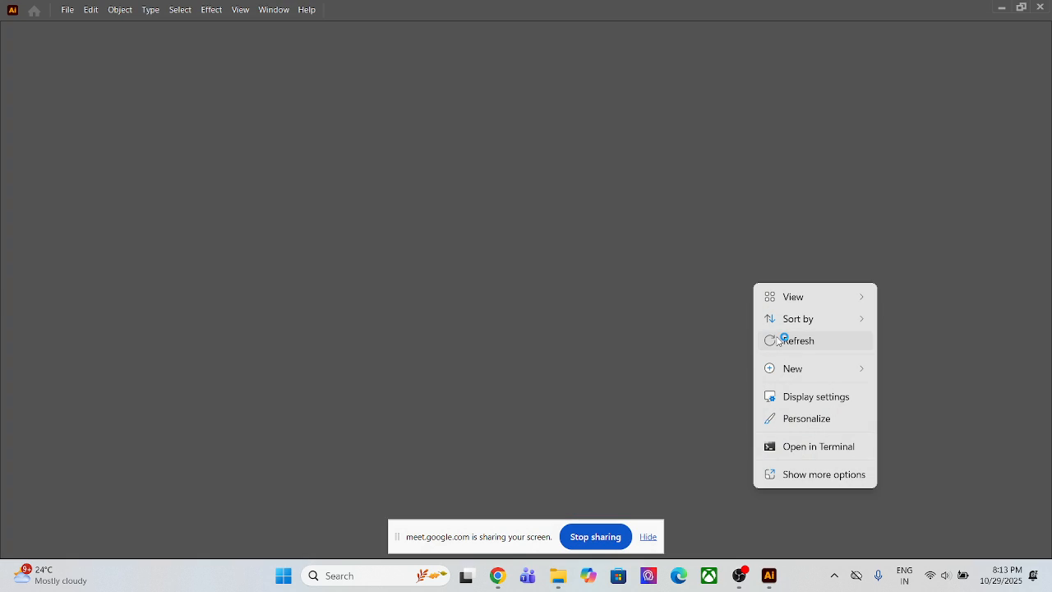
{"action": "left_click", "coordinate": [779, 342]}
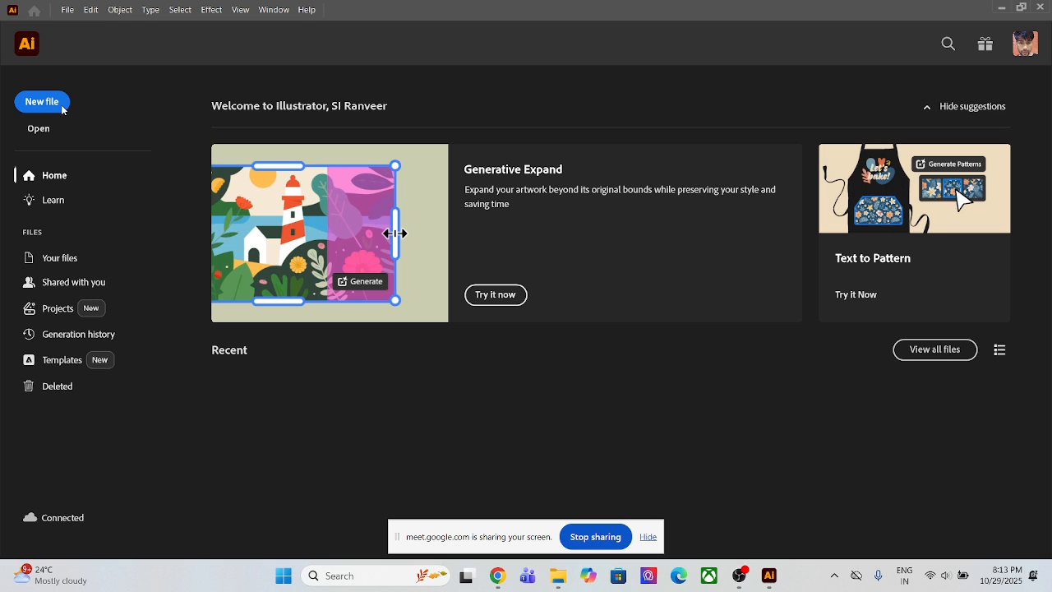
{"action": "left_click", "coordinate": [649, 538]}
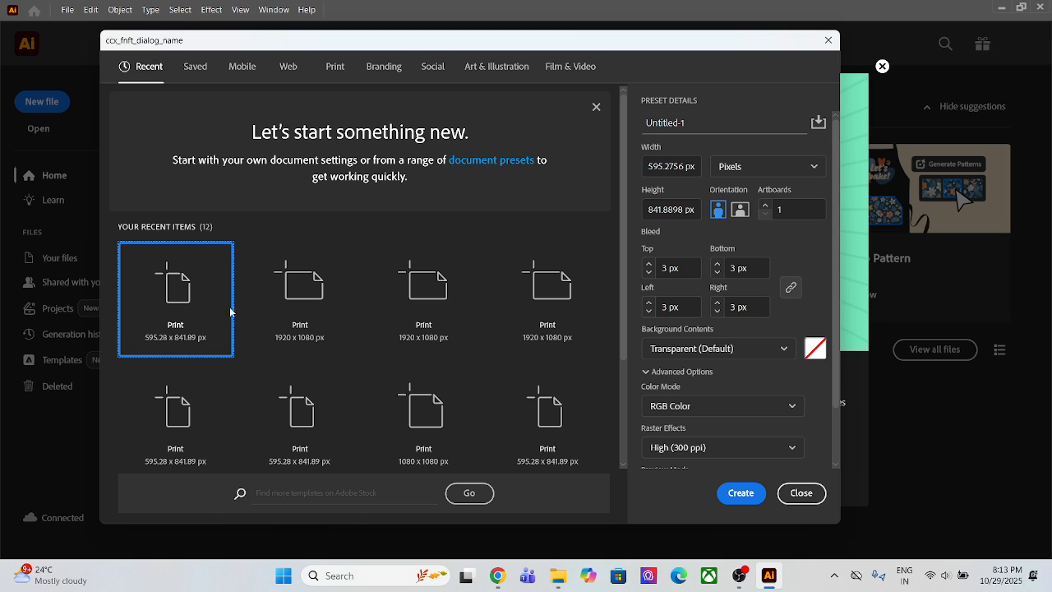
- Create a new document from the A4 print preset, and clear the floating color palette and the artboard tip off the canvas
{"action": "scroll", "coordinate": [292, 320], "scroll_direction": "down", "scroll_amount": 3}
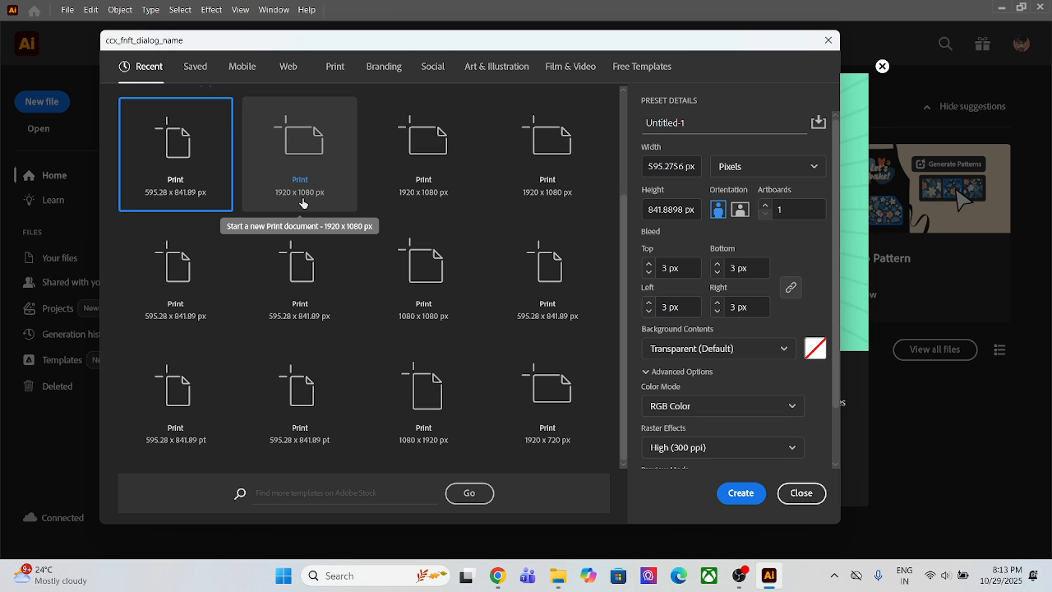
{"action": "left_click", "coordinate": [341, 68]}
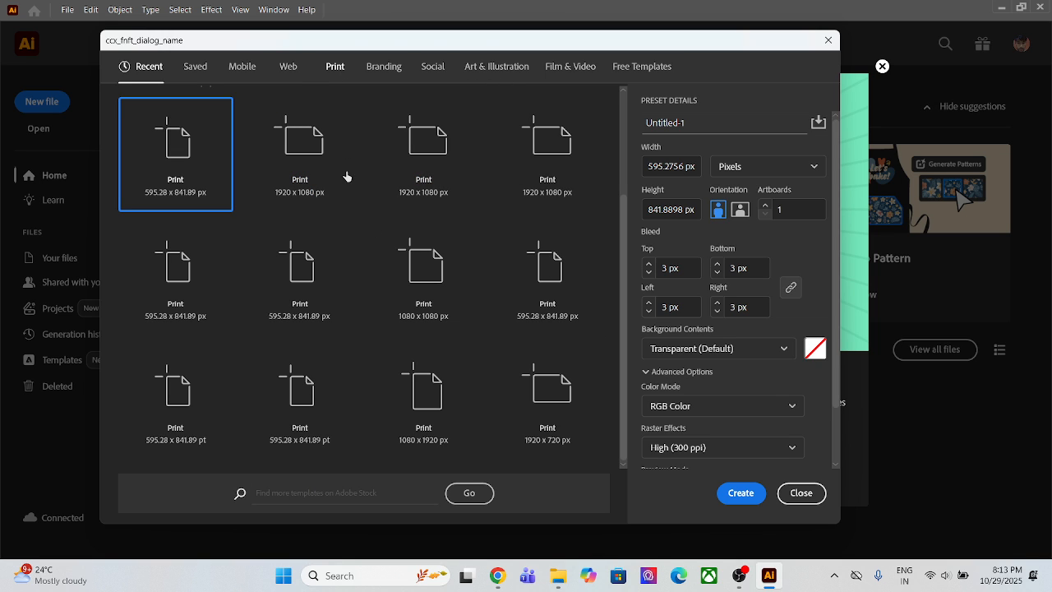
{"action": "left_click", "coordinate": [336, 214]}
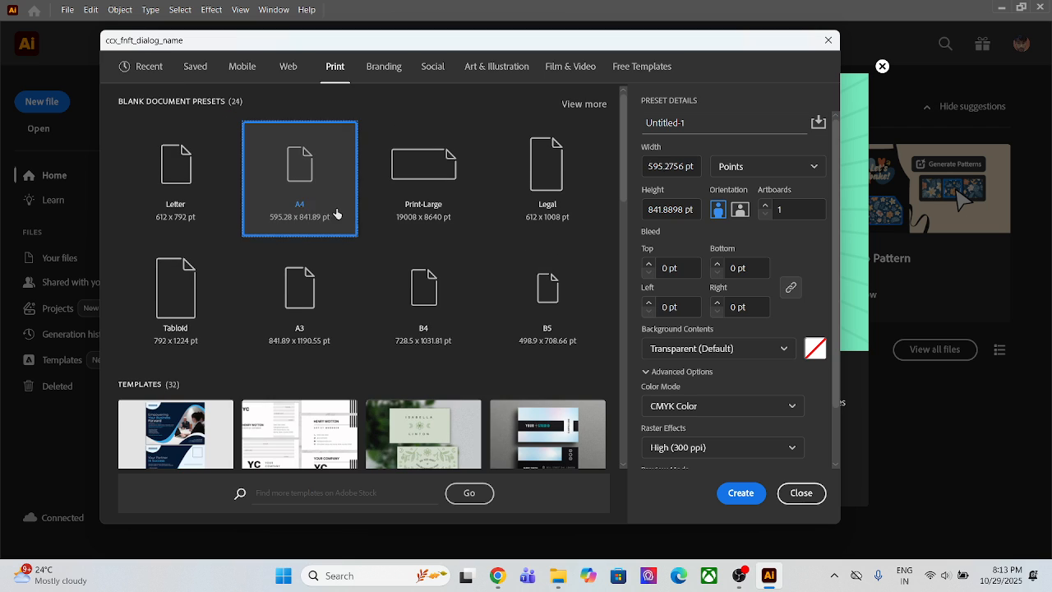
{"action": "left_click", "coordinate": [737, 493]}
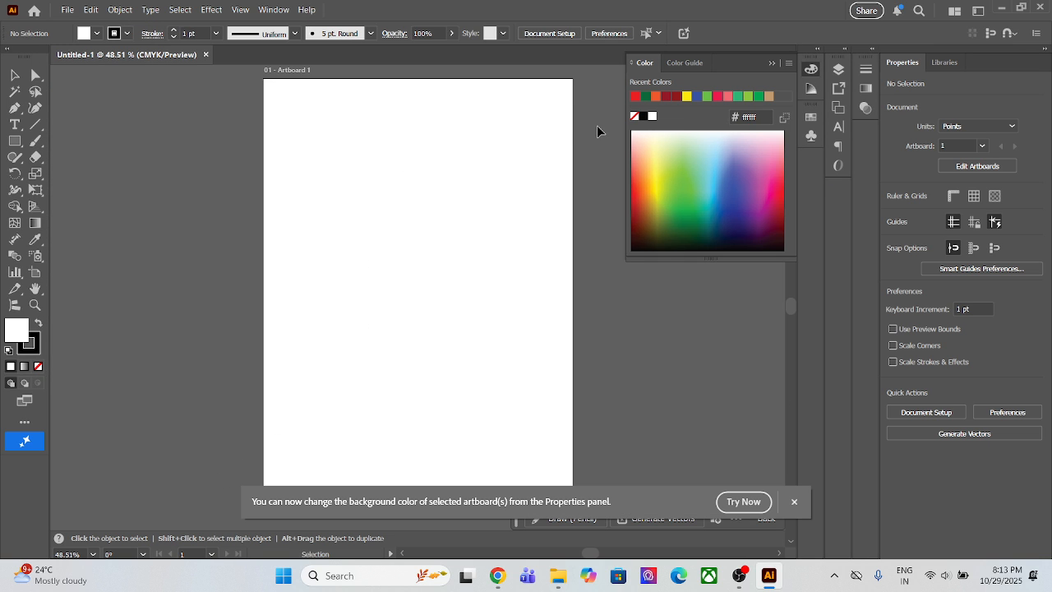
{"action": "left_click", "coordinate": [773, 63]}
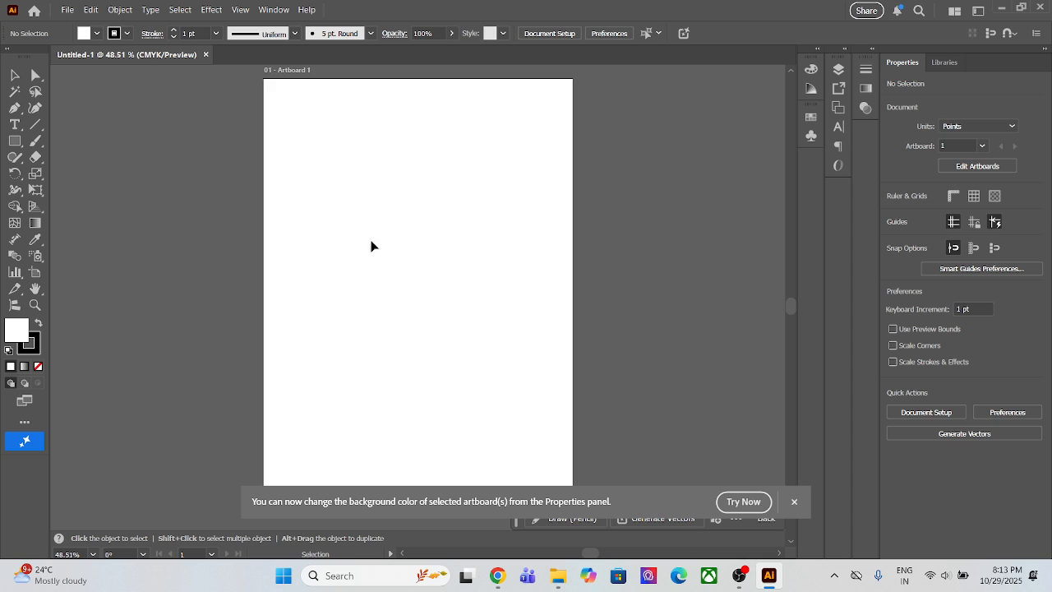
{"action": "left_click", "coordinate": [793, 501]}
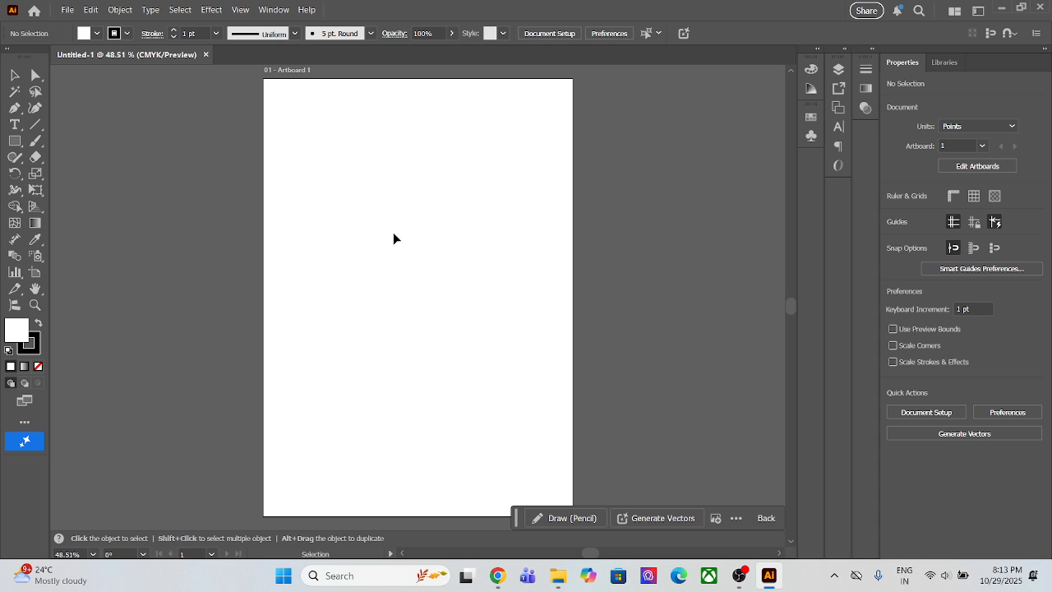
- Look over the Home screen and the New Document presets, dismissing the introductions, and return to the open A4 document
{"action": "left_click", "coordinate": [34, 11]}
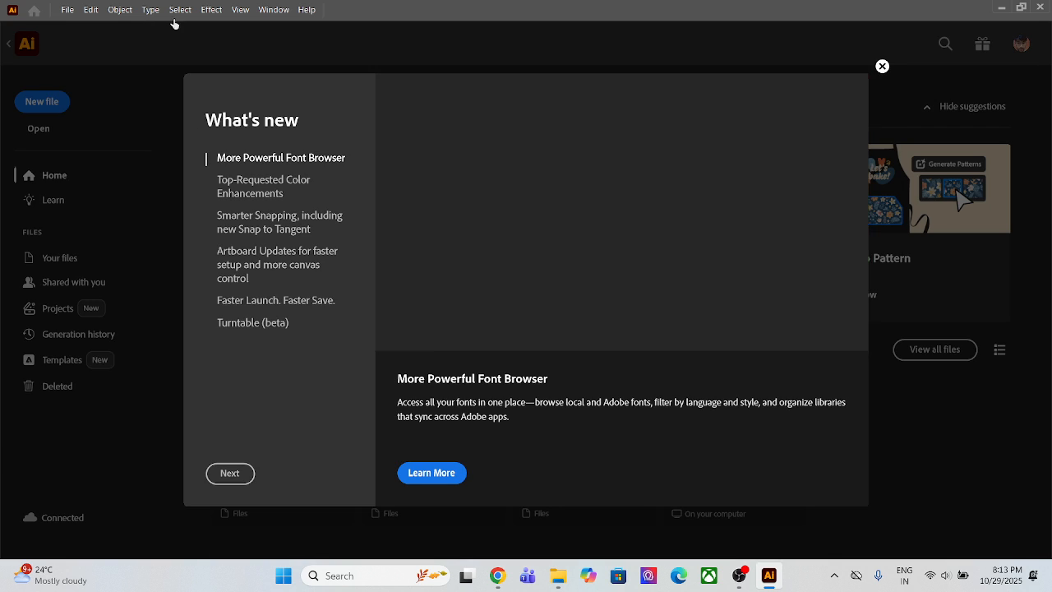
{"action": "left_click", "coordinate": [259, 31]}
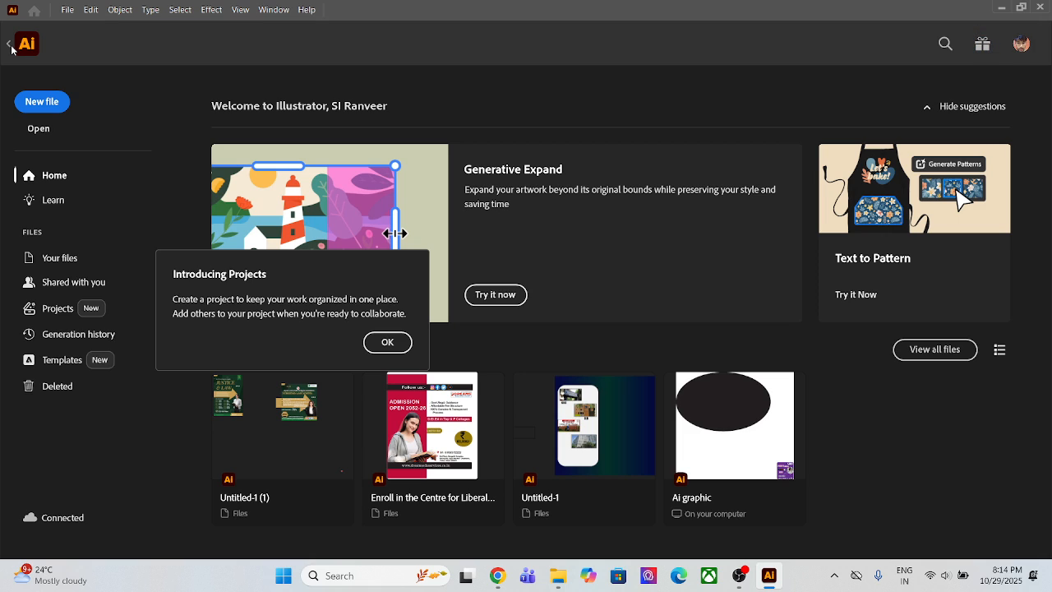
{"action": "left_click", "coordinate": [383, 343]}
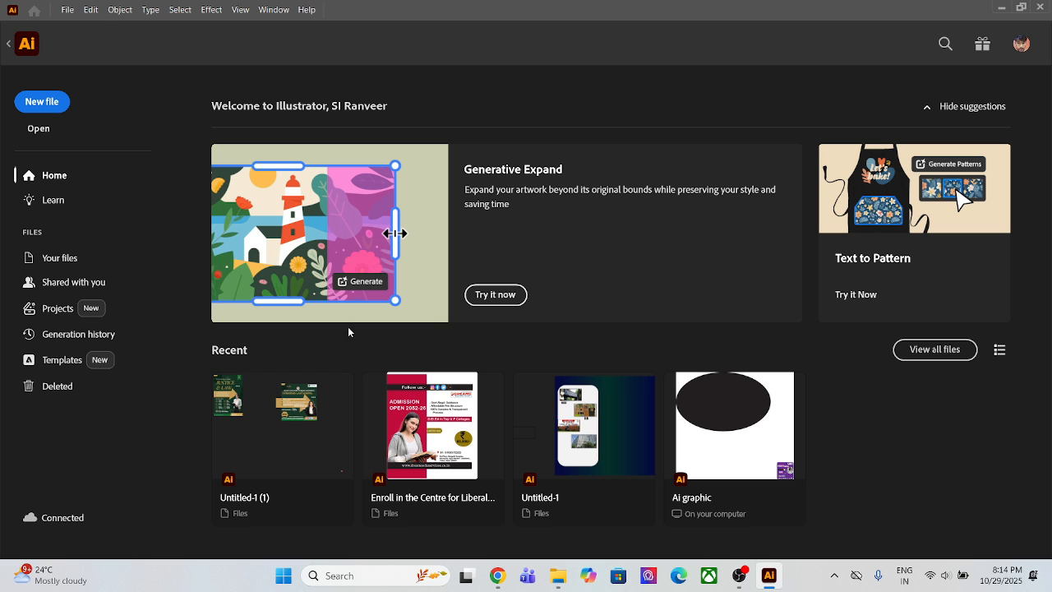
{"action": "left_click", "coordinate": [53, 103]}
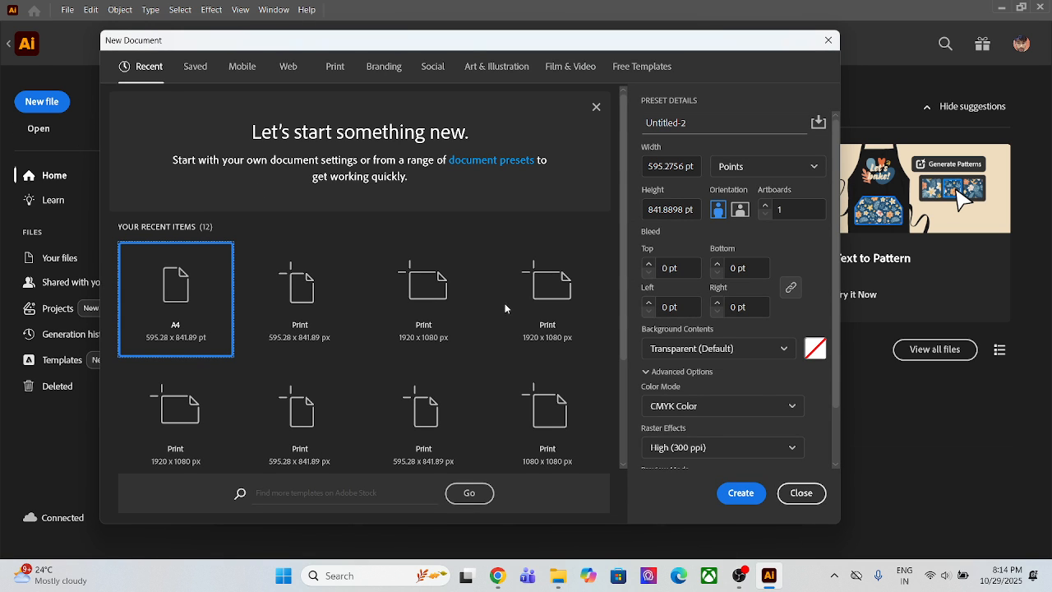
{"action": "left_click", "coordinate": [799, 493]}
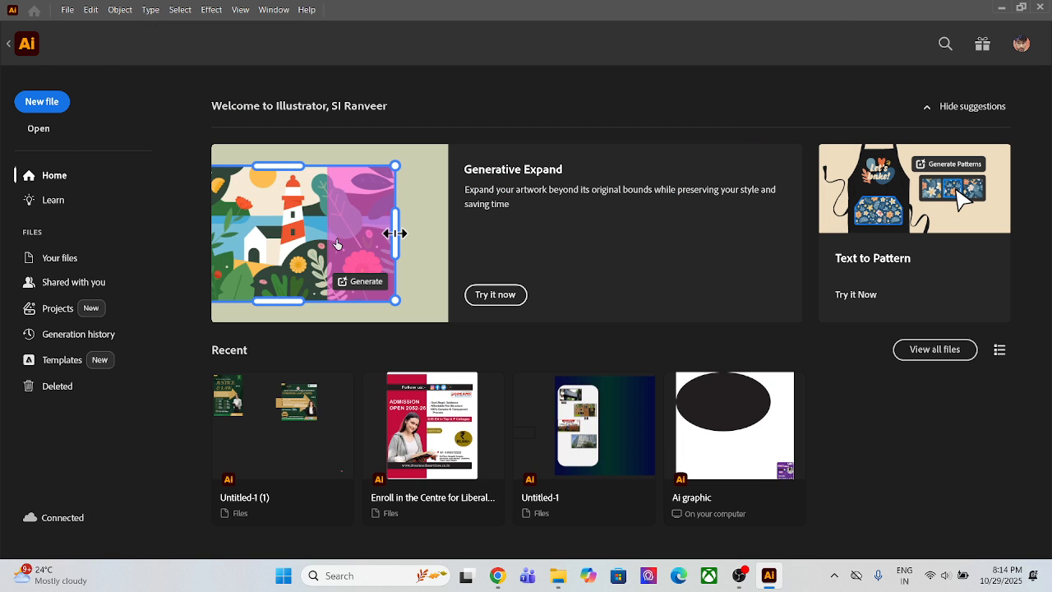
{"action": "left_click", "coordinate": [8, 47]}
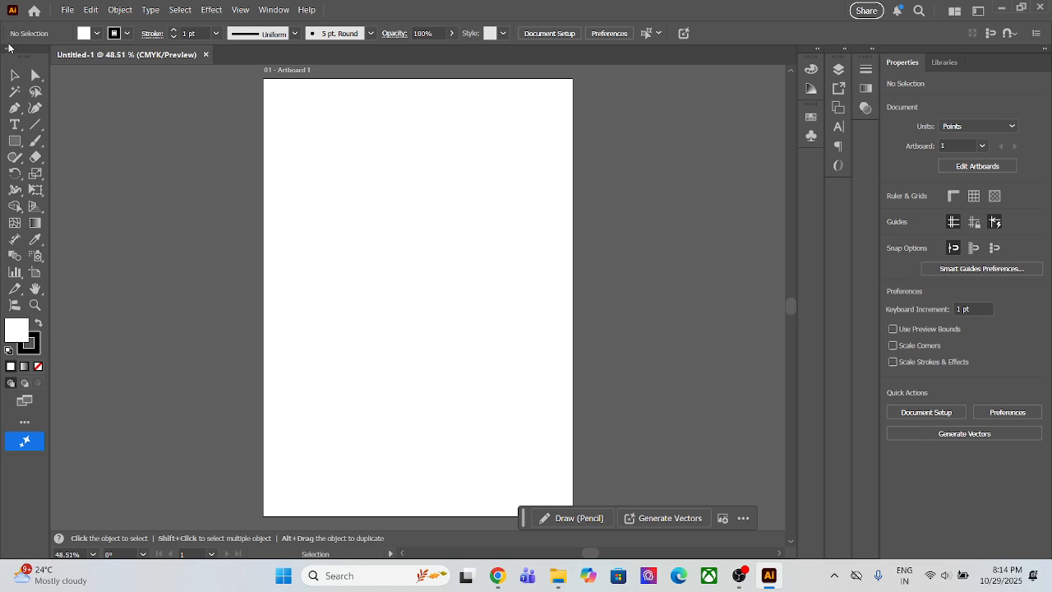
- Place the Makhan Logo Illustrator file from the Admissiontoday folder on drive E: onto the artboard
{"action": "left_click", "coordinate": [67, 10]}
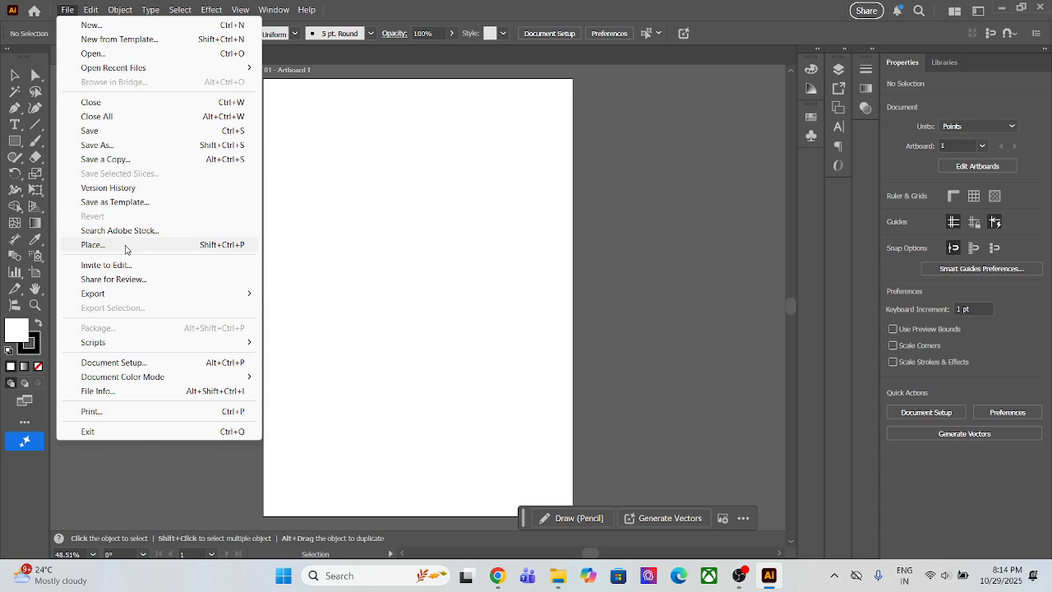
{"action": "left_click", "coordinate": [95, 244]}
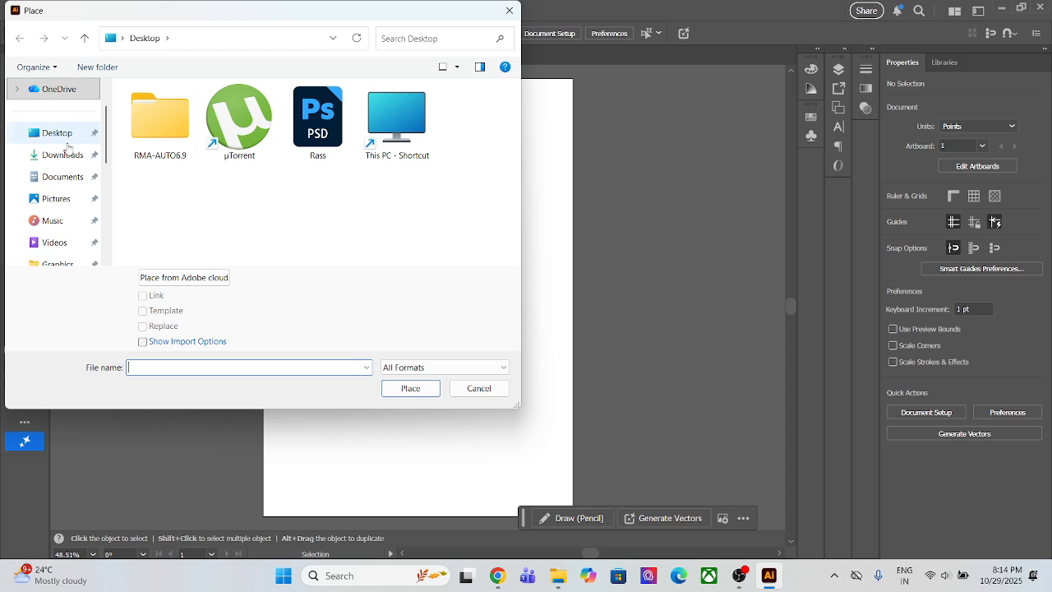
{"action": "scroll", "coordinate": [70, 168], "scroll_direction": "down", "scroll_amount": 5}
{"action": "left_click", "coordinate": [53, 198]}
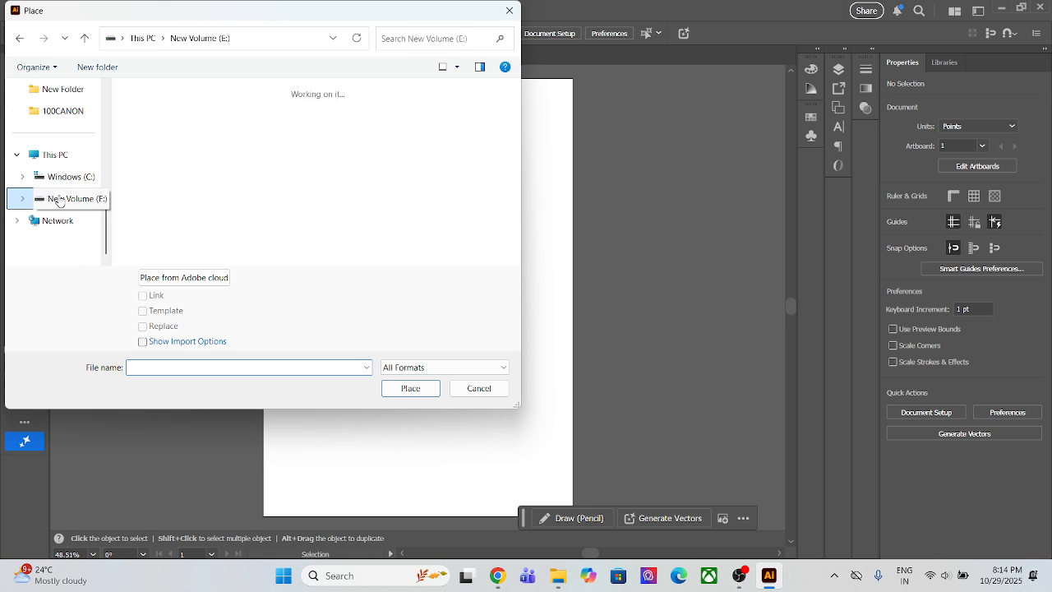
{"action": "double_click", "coordinate": [184, 142]}
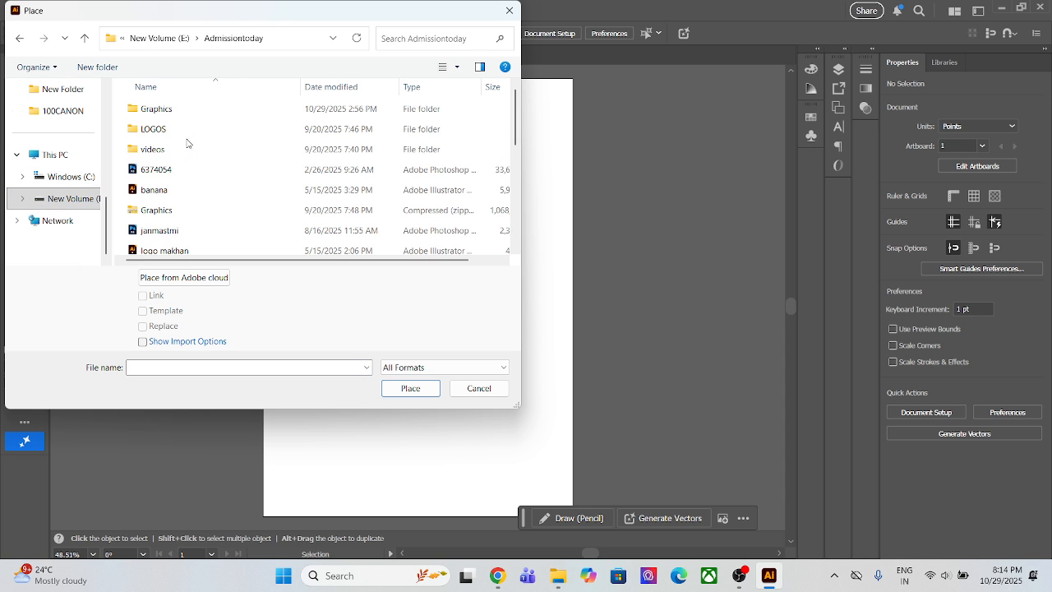
{"action": "scroll", "coordinate": [247, 172], "scroll_direction": "down", "scroll_amount": 2}
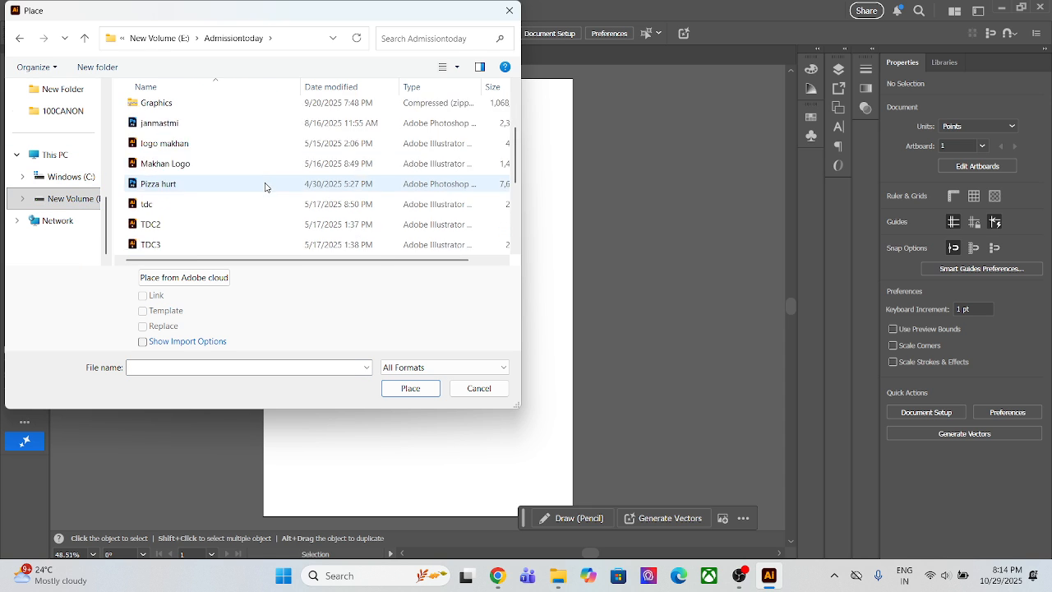
{"action": "double_click", "coordinate": [198, 167]}
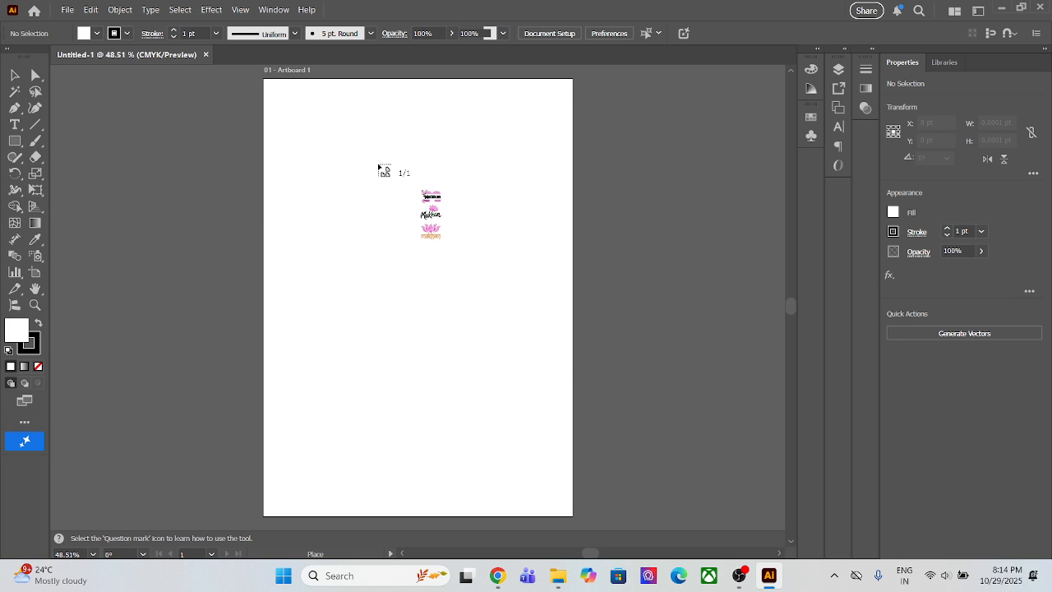
{"action": "left_click", "coordinate": [377, 164]}
- Scale the placed logo artwork proportionally to about 786 by 786 pt and position all three logos within the artboard
{"action": "left_click_drag", "start_coordinate": [496, 245], "coordinate": [420, 171]}
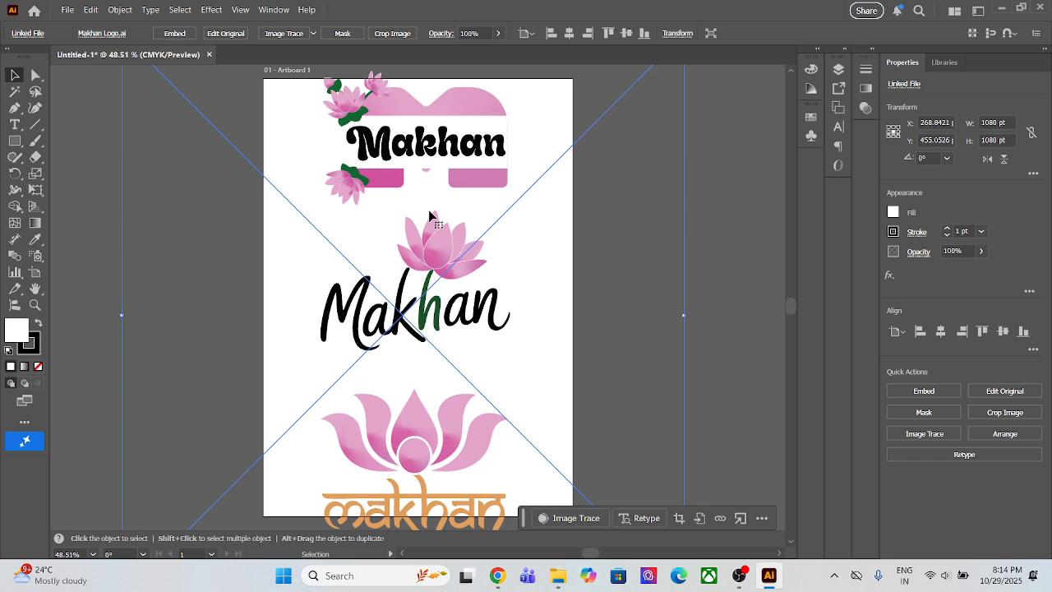
{"action": "key", "text": "ctrl+minus"}
{"action": "key", "text": "ctrl+minus"}
{"action": "key", "text": "ctrl+minus"}
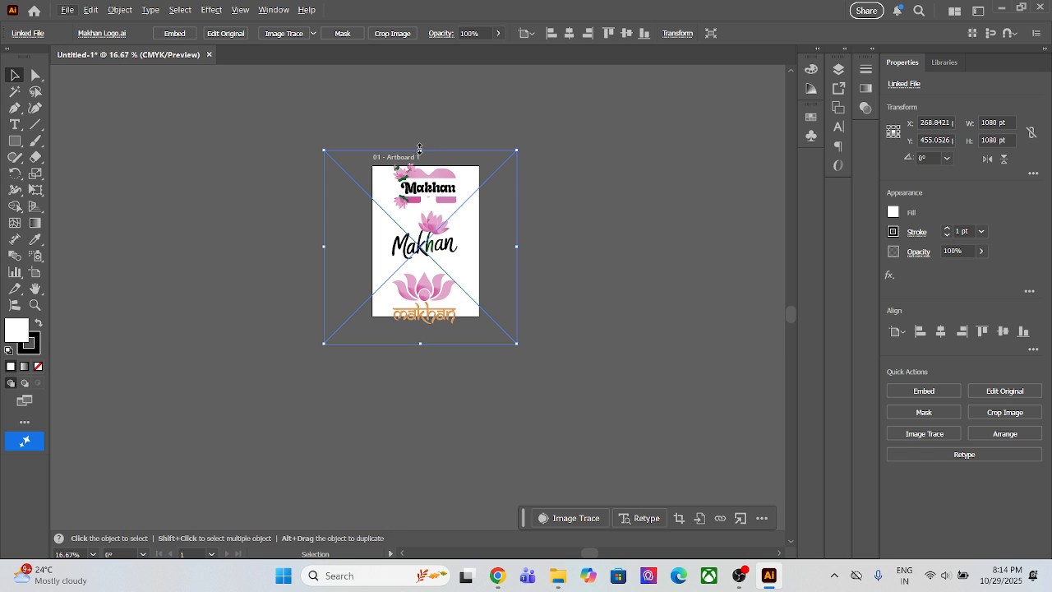
{"action": "left_click_drag", "start_coordinate": [420, 150], "coordinate": [424, 200]}
{"action": "key", "text": "ctrl+z"}
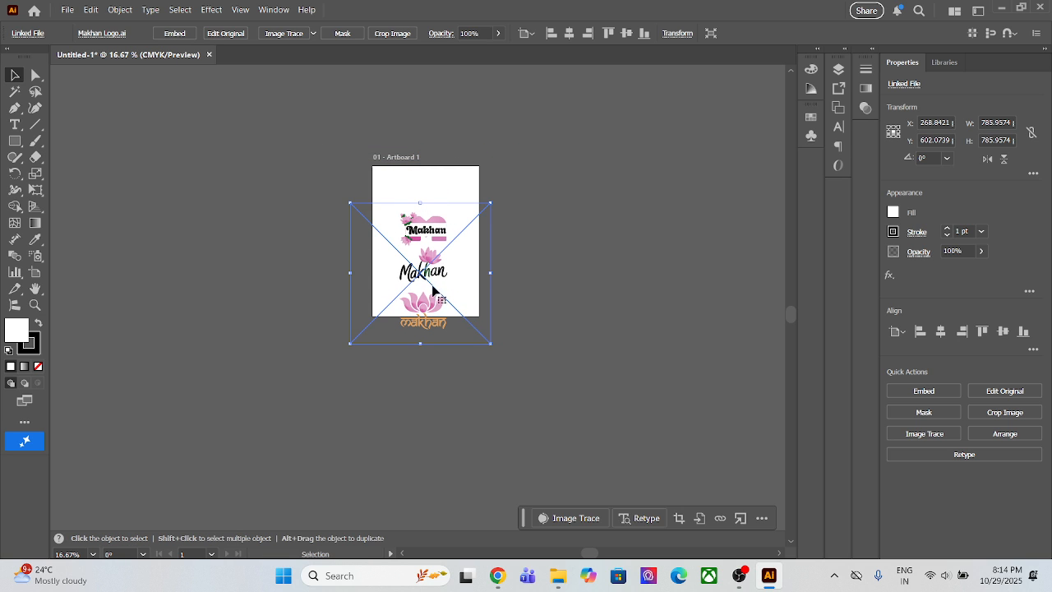
{"action": "left_click_drag", "start_coordinate": [434, 280], "coordinate": [433, 242]}
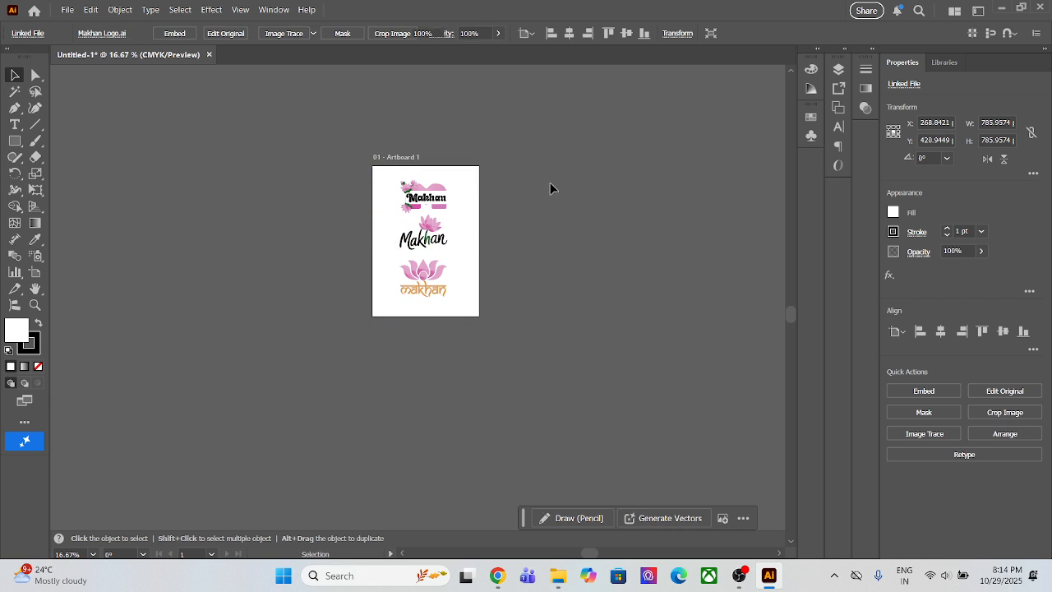
{"action": "left_click", "coordinate": [556, 124]}
{"action": "scroll", "coordinate": [448, 163], "scroll_direction": "up", "scroll_amount": 4}
{"action": "scroll", "coordinate": [393, 216], "scroll_direction": "down", "scroll_amount": 3}
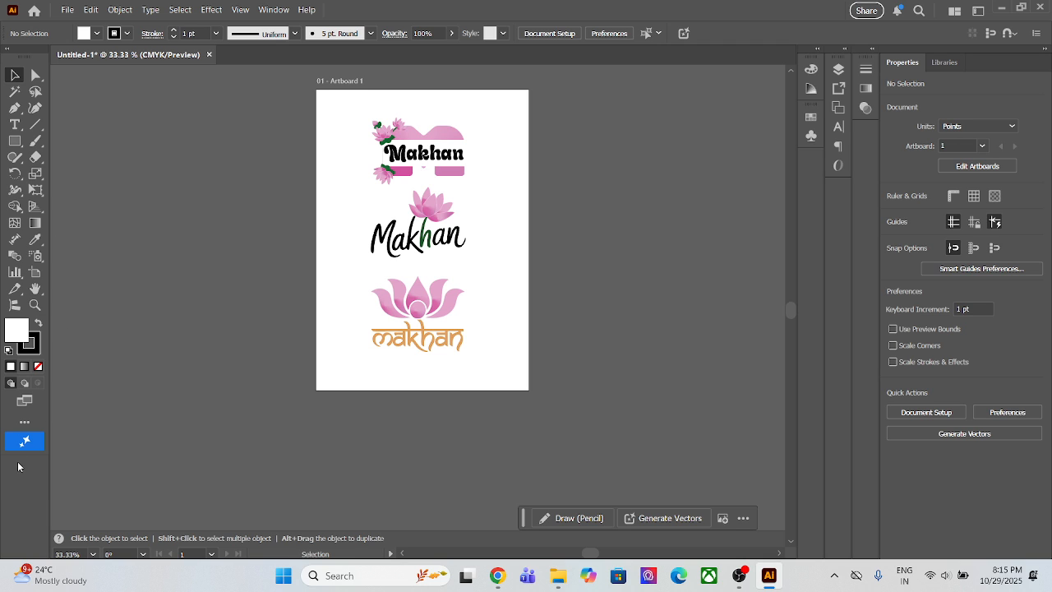
- Look at the generative AI options and the Generate Patterns prompt, and close it without generating
{"action": "left_click", "coordinate": [24, 442]}
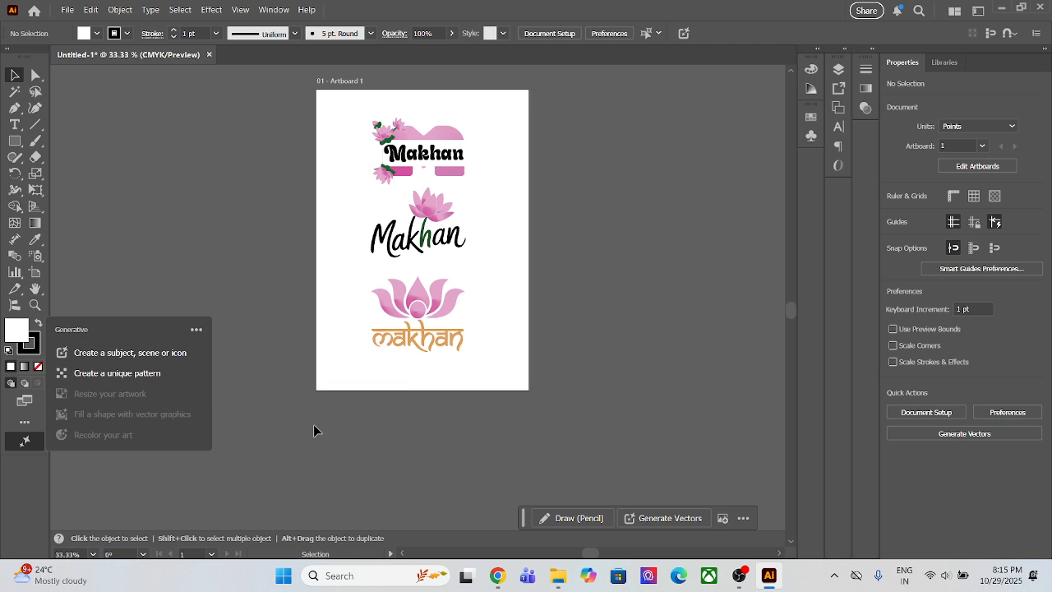
{"action": "left_click", "coordinate": [123, 373]}
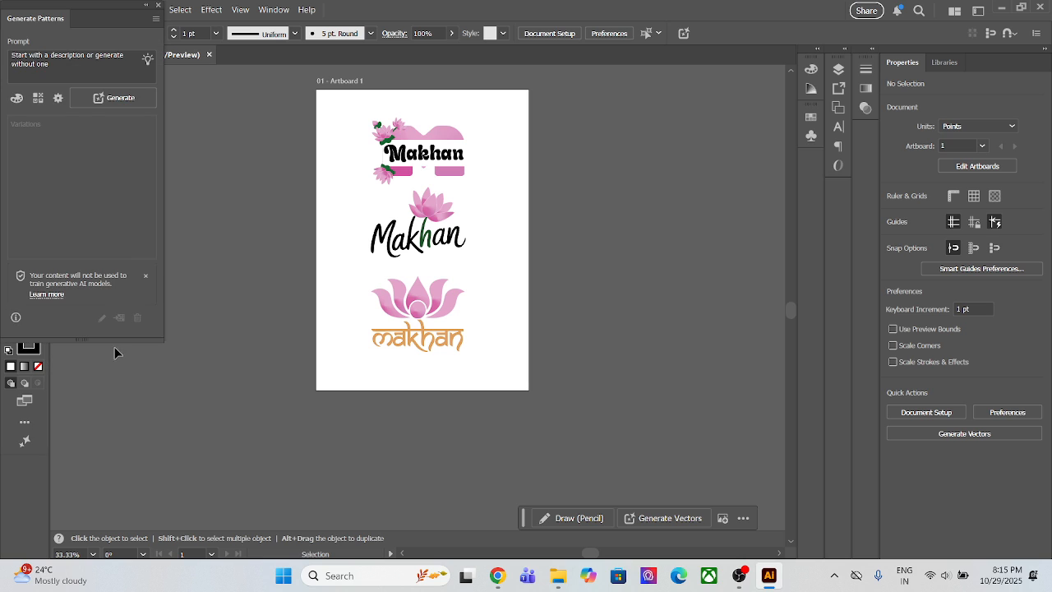
{"action": "left_click", "coordinate": [159, 7]}
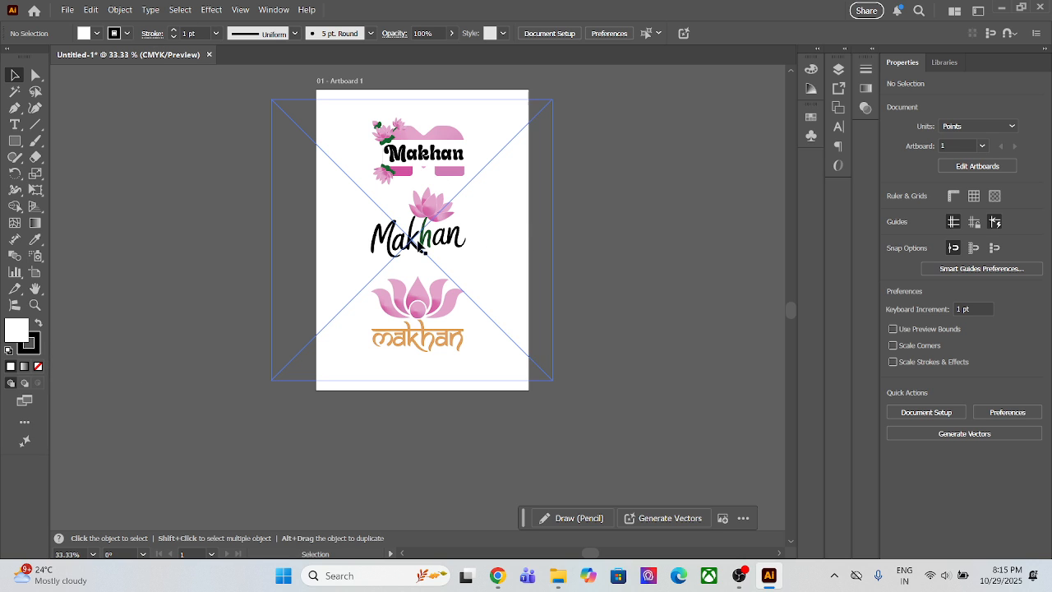
- Inspect the edges of the middle Makhan logo's lettering up close to judge the vector sharpness
{"action": "scroll", "coordinate": [398, 246], "scroll_direction": "up", "scroll_amount": 3}
{"action": "scroll", "coordinate": [398, 246], "scroll_direction": "up", "scroll_amount": 8}
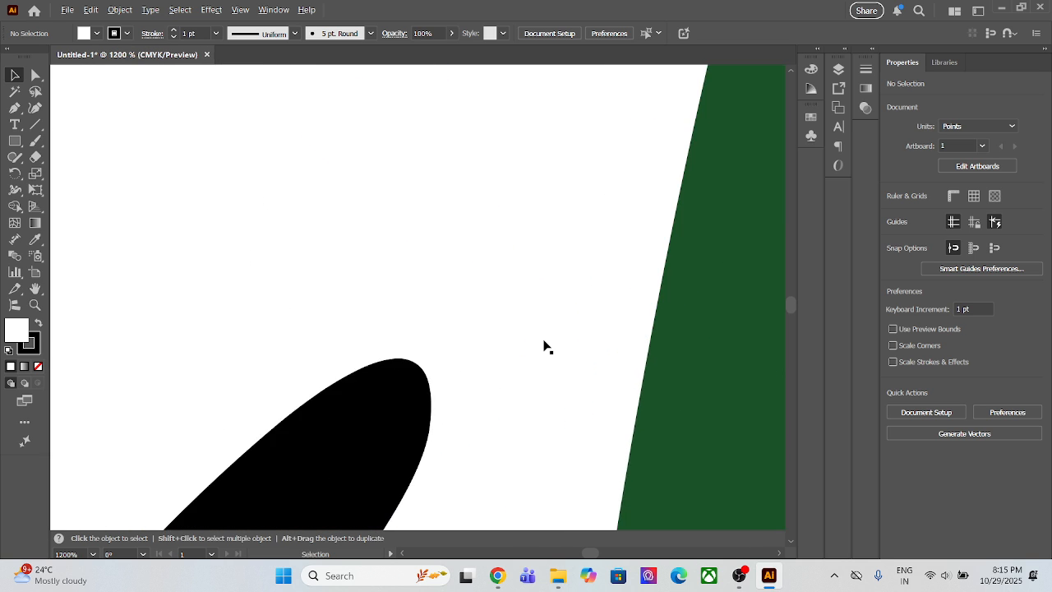
{"action": "scroll", "coordinate": [544, 345], "scroll_direction": "down", "scroll_amount": 3}
{"action": "scroll", "coordinate": [544, 345], "scroll_direction": "down", "scroll_amount": 7}
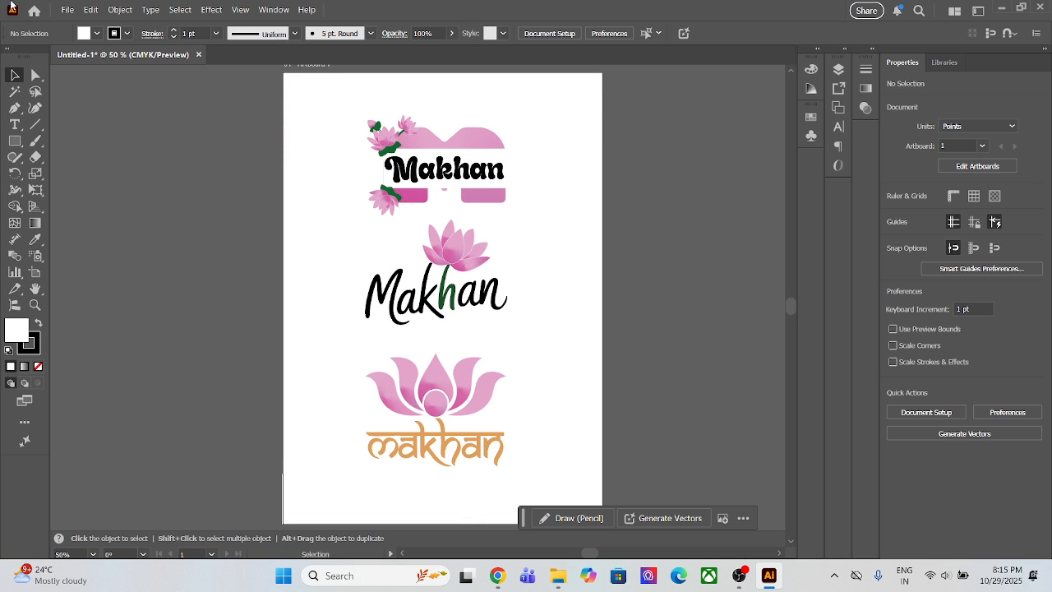
- Export Artboard 1 for screens as a 1x PNG, with the Desktop as the export location
{"action": "left_click", "coordinate": [65, 10]}
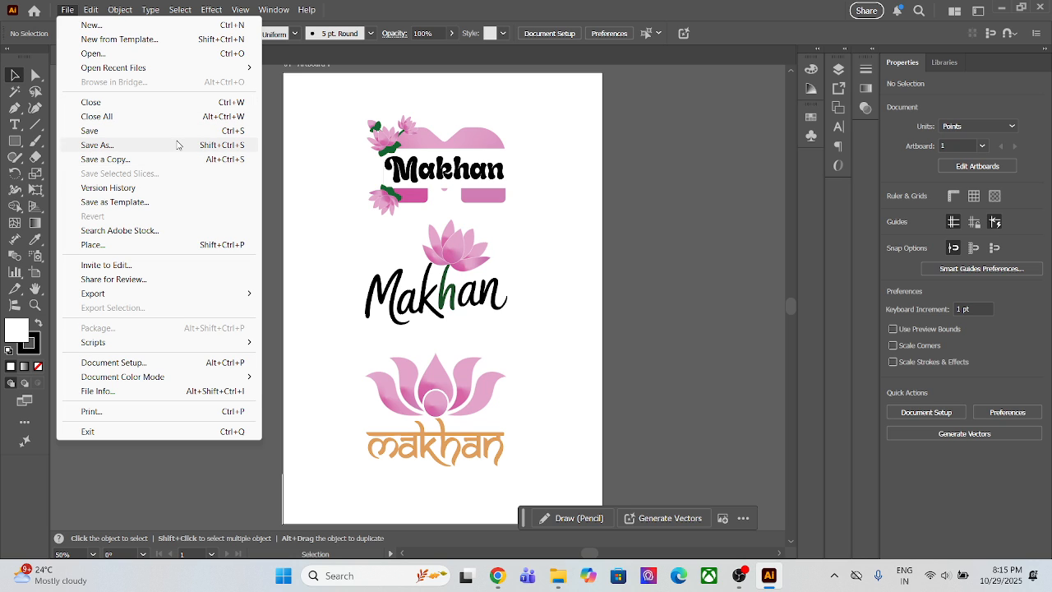
{"action": "mouse_move", "coordinate": [224, 298]}
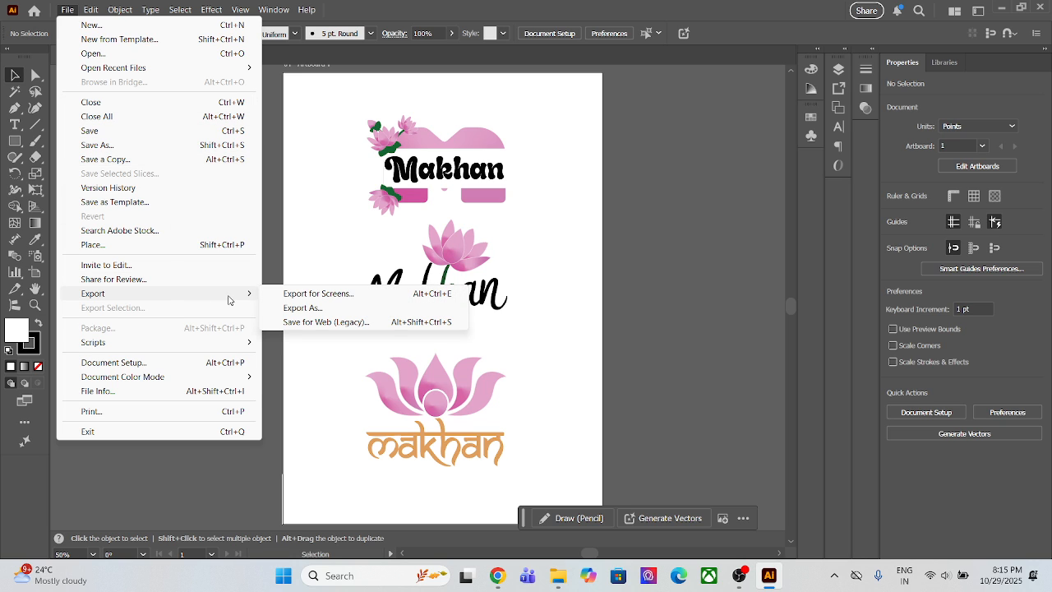
{"action": "left_click", "coordinate": [333, 293]}
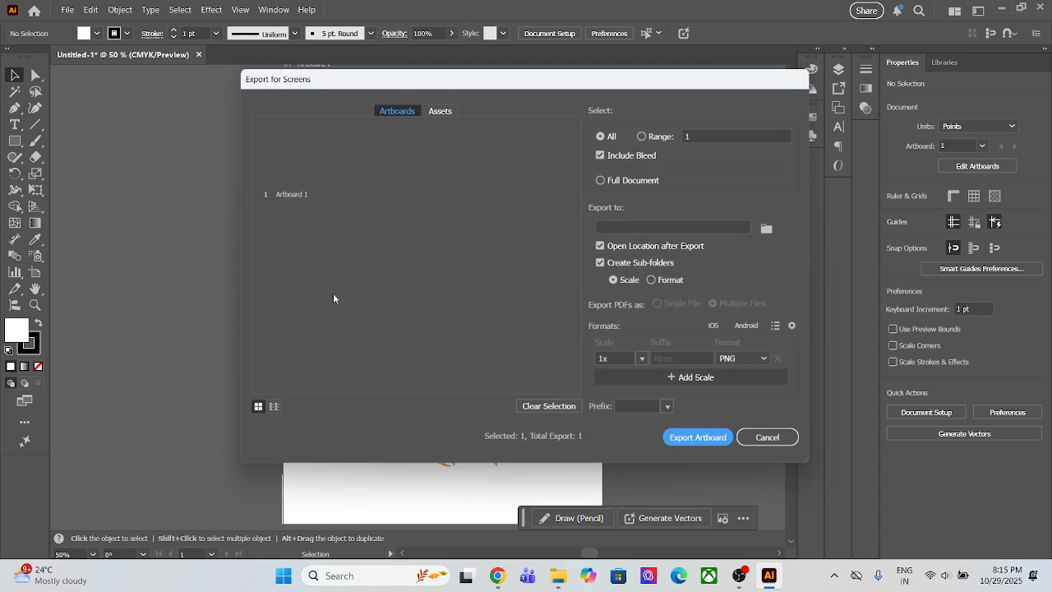
{"action": "left_click_drag", "start_coordinate": [668, 67], "coordinate": [667, 61]}
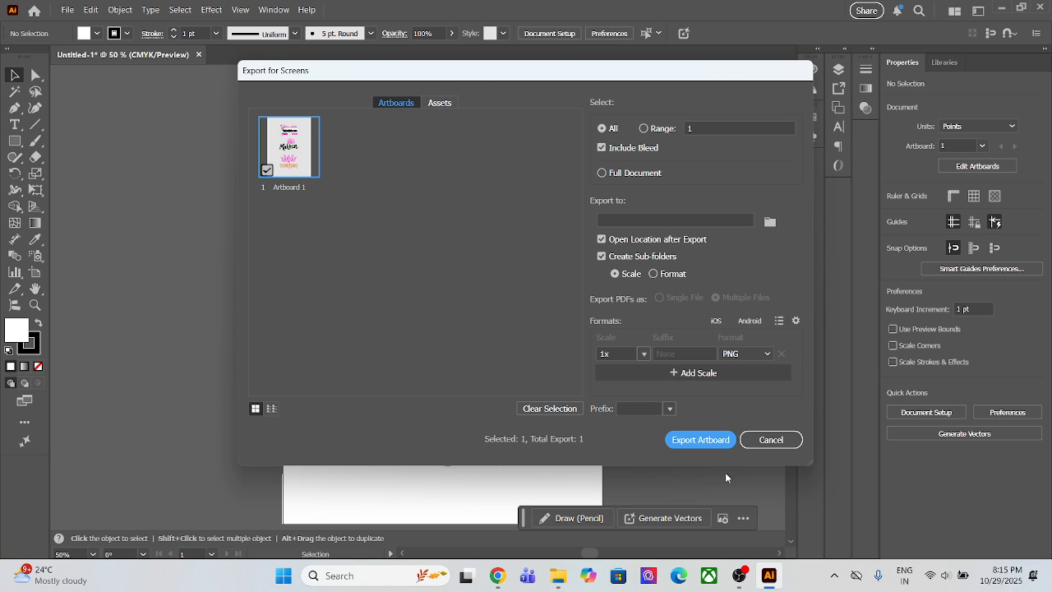
{"action": "left_click", "coordinate": [711, 442]}
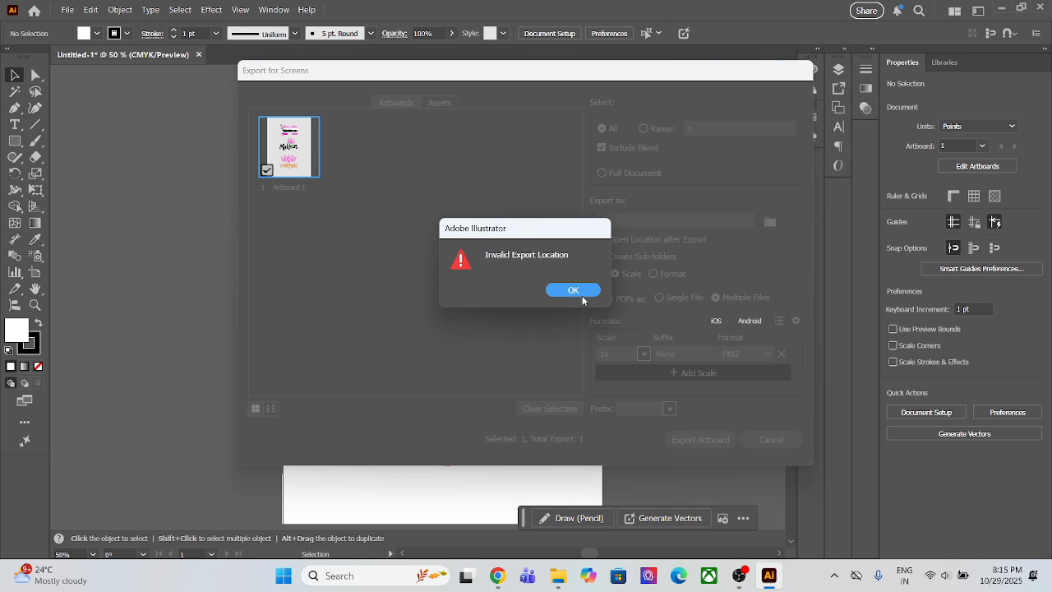
{"action": "left_click", "coordinate": [575, 292]}
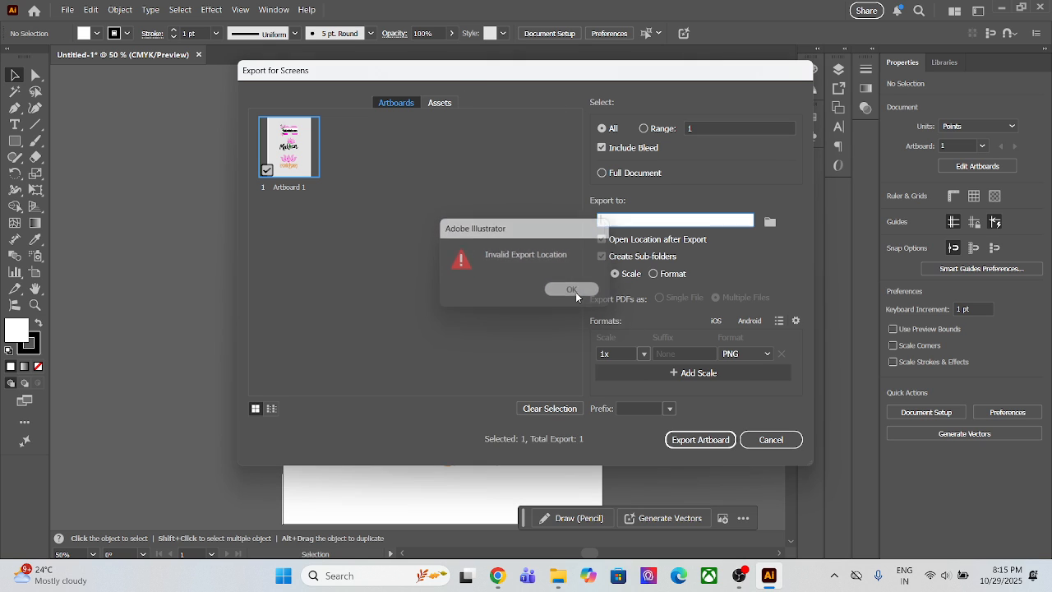
{"action": "left_click", "coordinate": [769, 221]}
{"action": "scroll", "coordinate": [320, 223], "scroll_direction": "up", "scroll_amount": 5}
{"action": "left_click", "coordinate": [298, 241]}
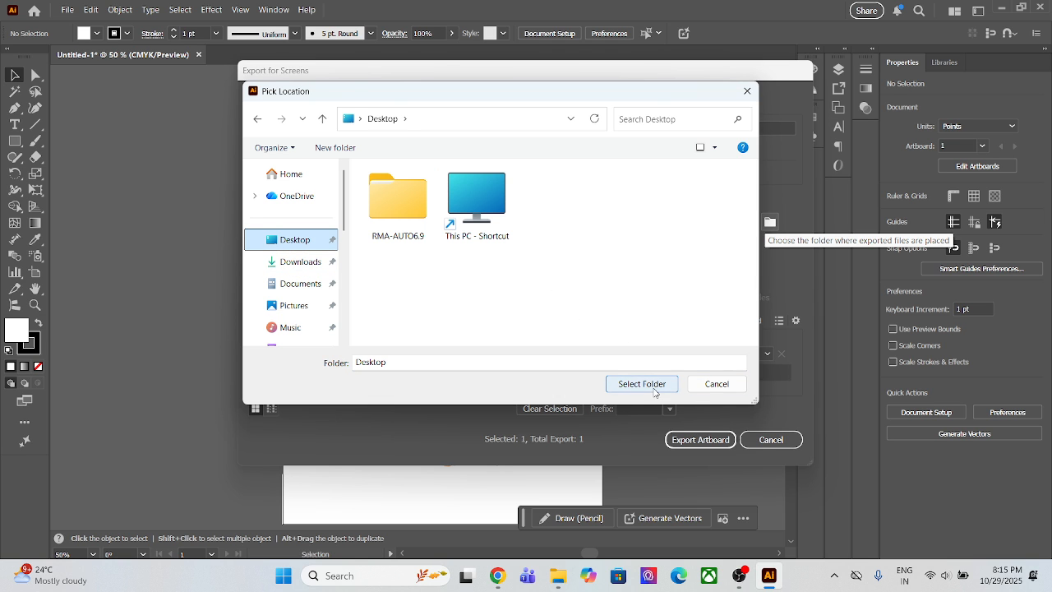
{"action": "left_click", "coordinate": [652, 384]}
{"action": "left_click", "coordinate": [695, 444]}
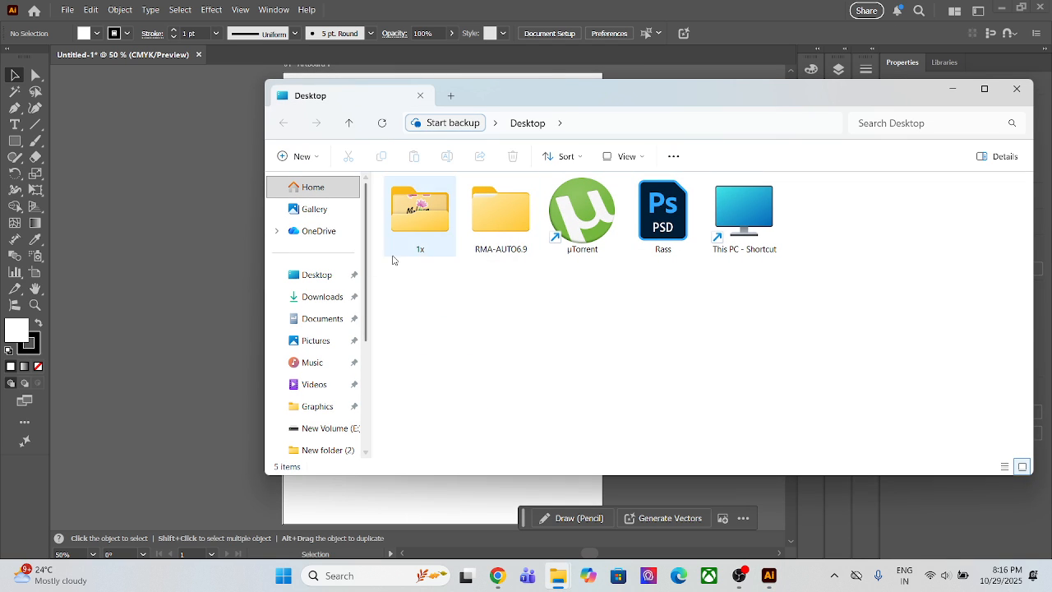
- View the exported Artboard 1 image from the 1x folder on the desktop, examine its lettering up close, and close it
{"action": "left_click", "coordinate": [951, 88]}
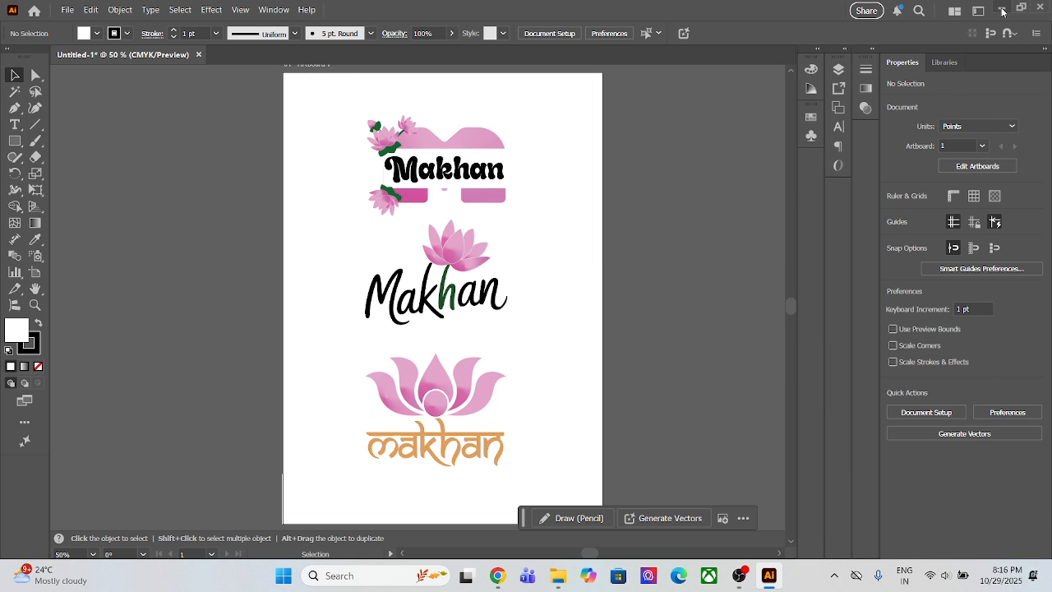
{"action": "left_click", "coordinate": [1001, 8]}
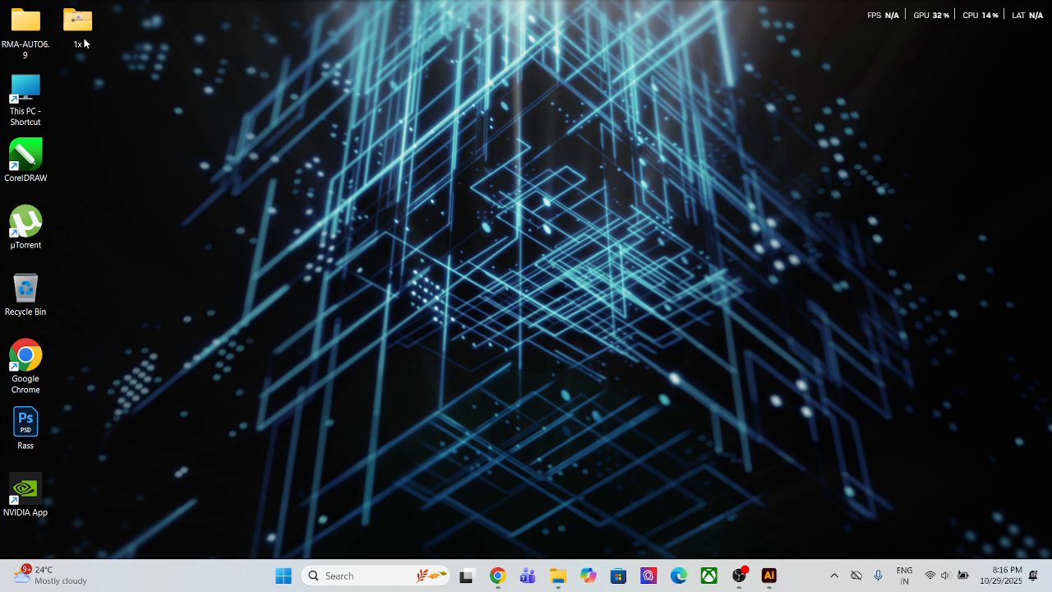
{"action": "double_click", "coordinate": [77, 23]}
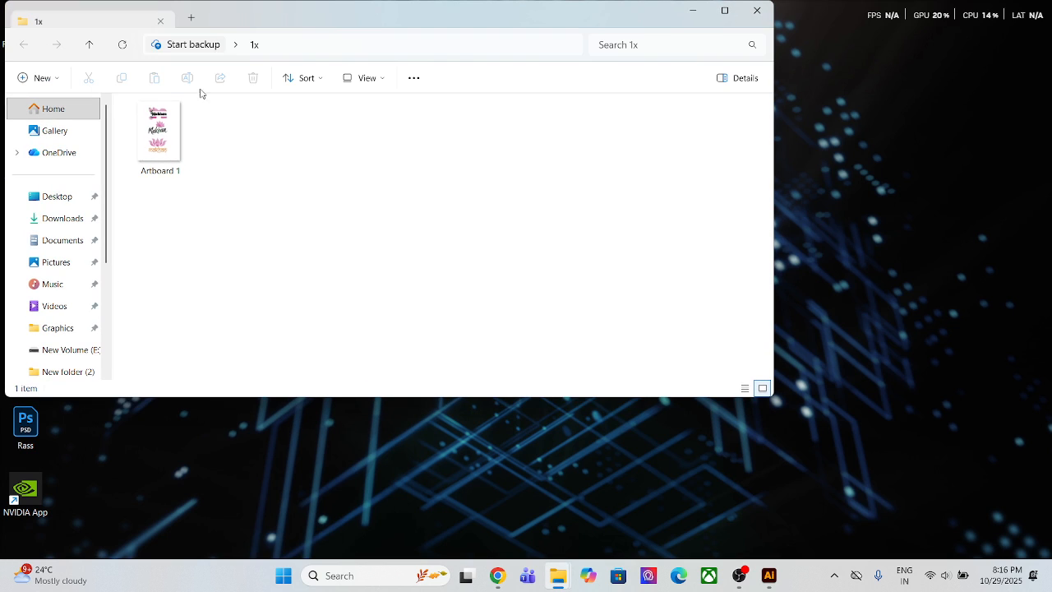
{"action": "double_click", "coordinate": [170, 159]}
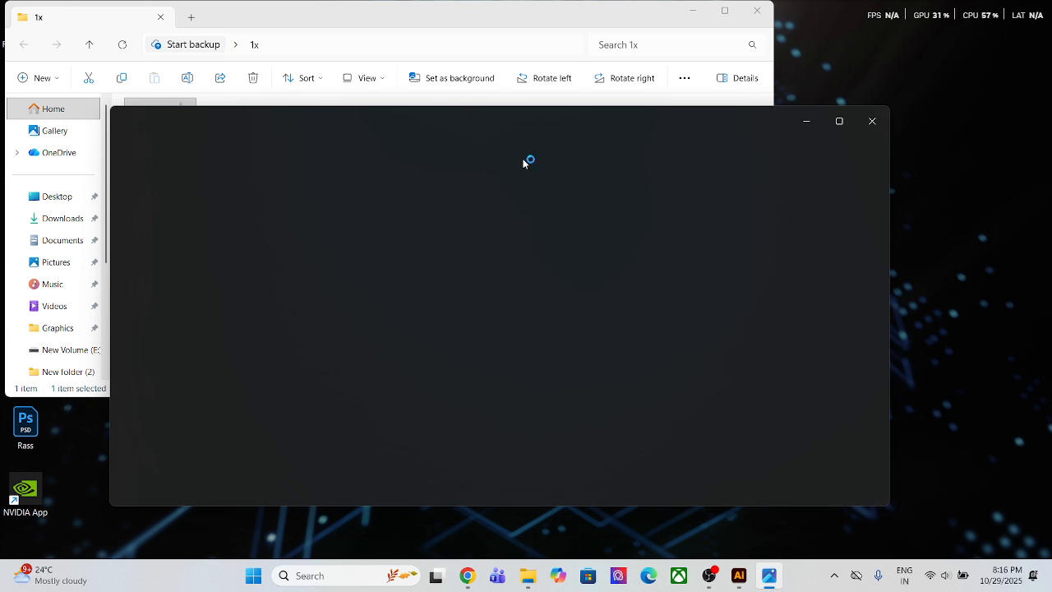
{"action": "scroll", "coordinate": [487, 296], "scroll_direction": "up", "scroll_amount": 8}
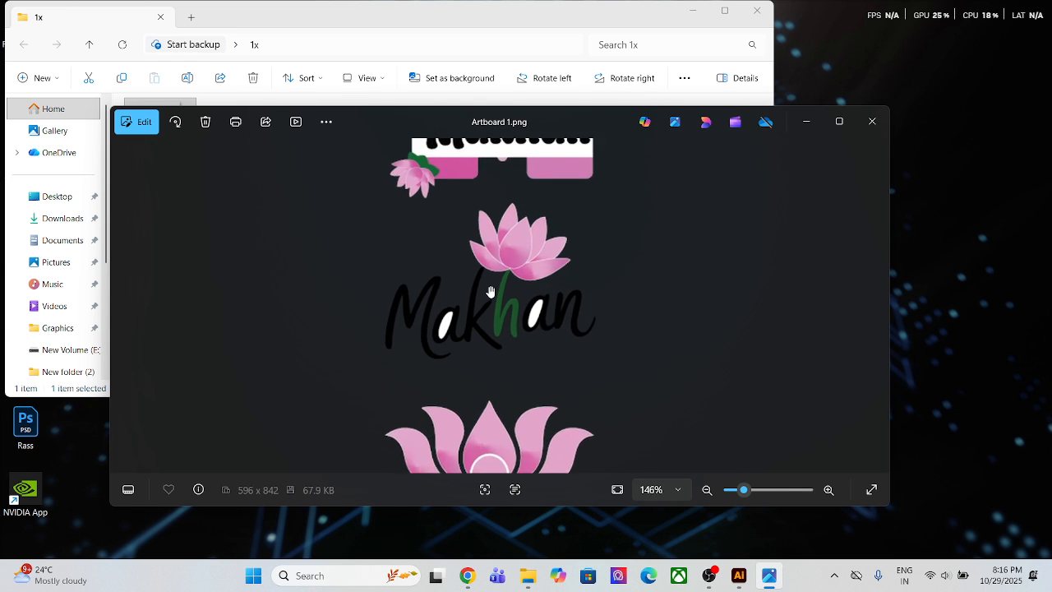
{"action": "scroll", "coordinate": [491, 288], "scroll_direction": "down", "scroll_amount": 8}
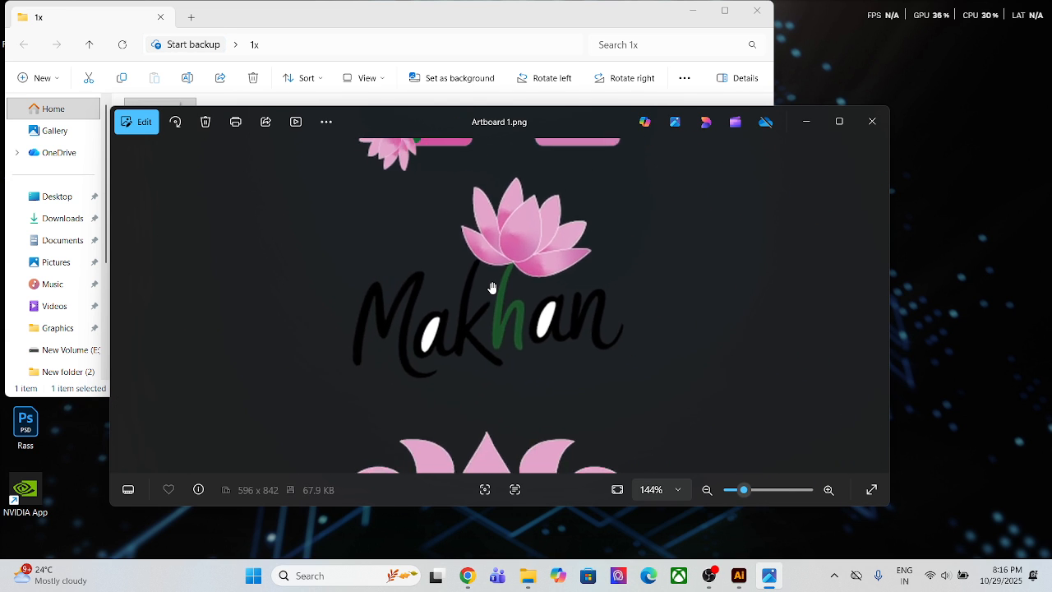
{"action": "left_click", "coordinate": [863, 121]}
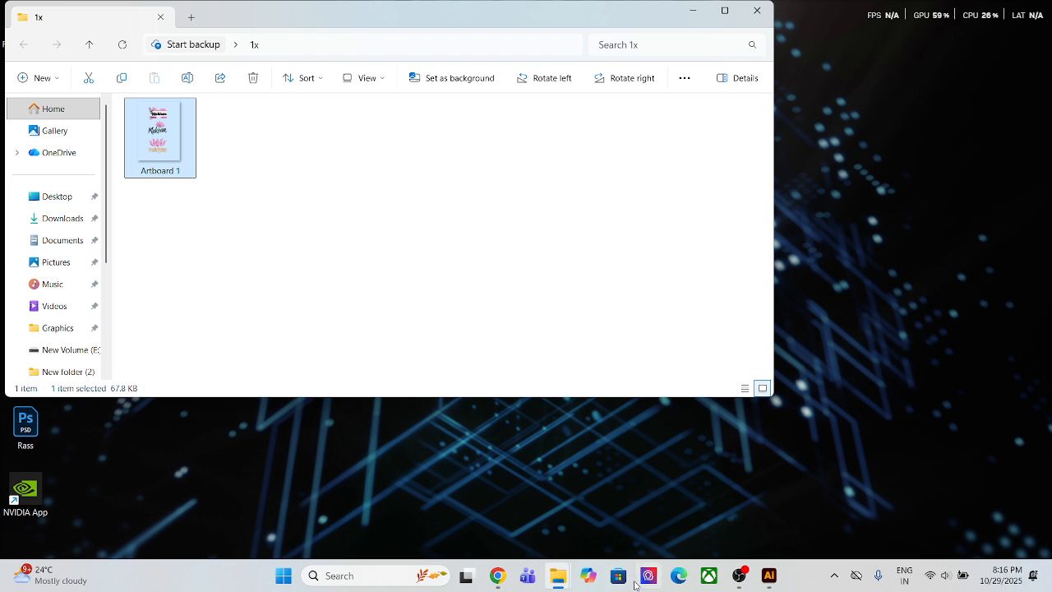
{"action": "left_click", "coordinate": [766, 4]}
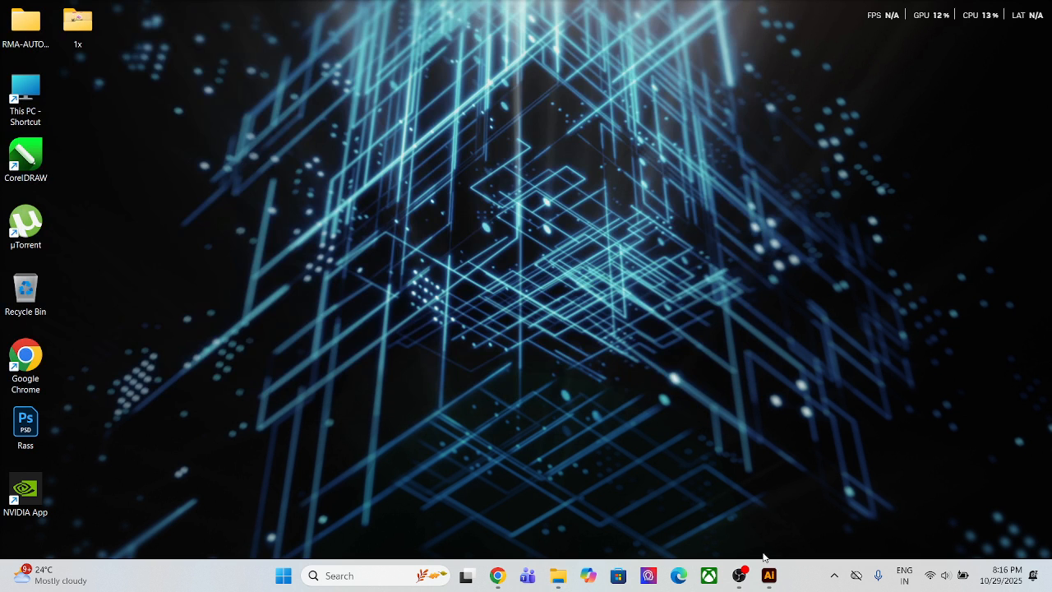
- Return to Illustrator and start exporting the artwork to the Desktop as a JPEG file named 1
{"action": "left_click", "coordinate": [769, 575]}
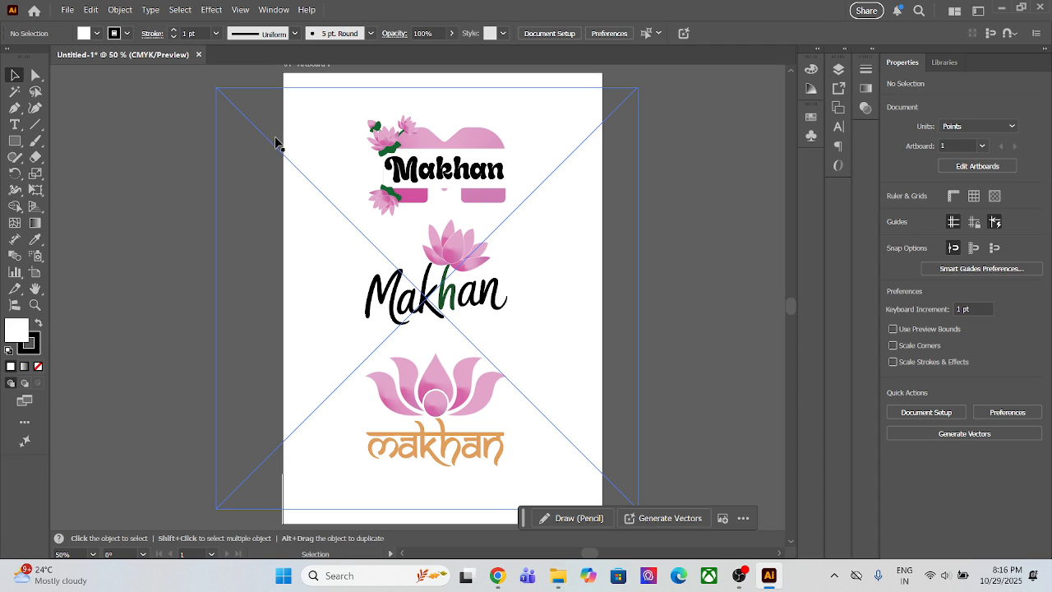
{"action": "left_click", "coordinate": [69, 10]}
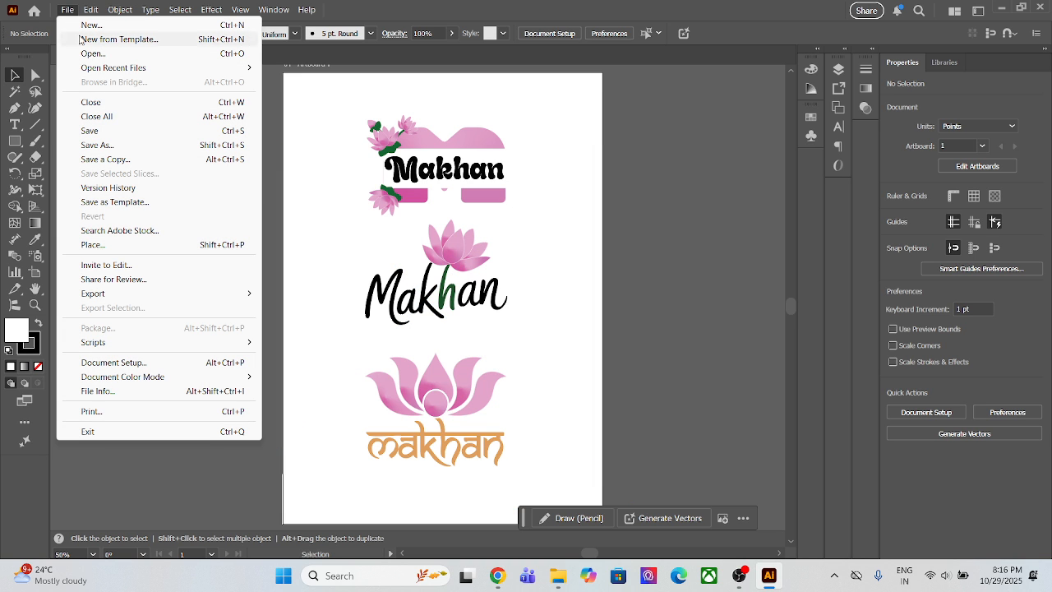
{"action": "mouse_move", "coordinate": [209, 293]}
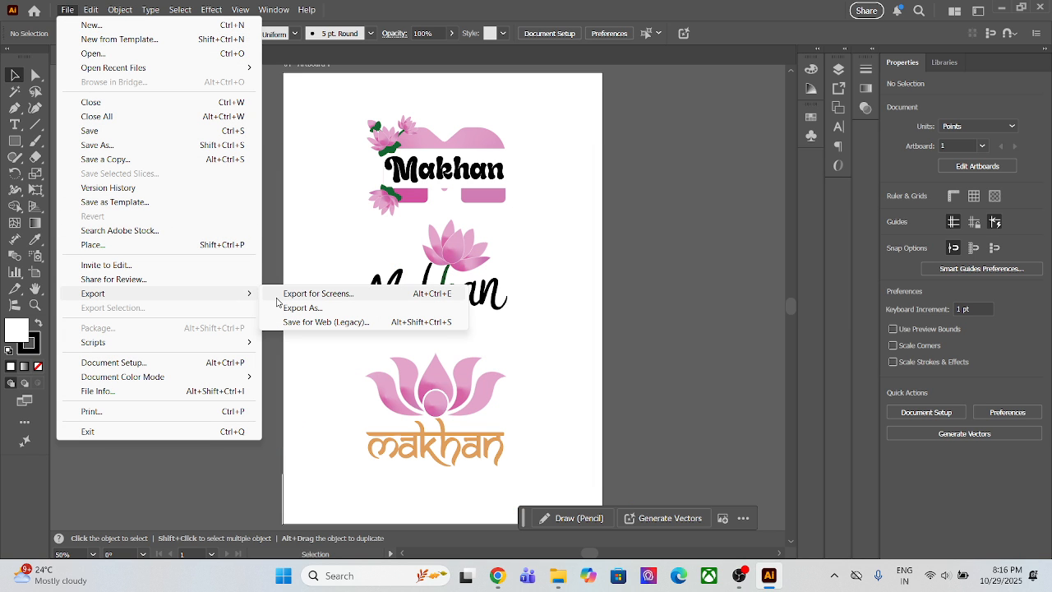
{"action": "left_click", "coordinate": [325, 311]}
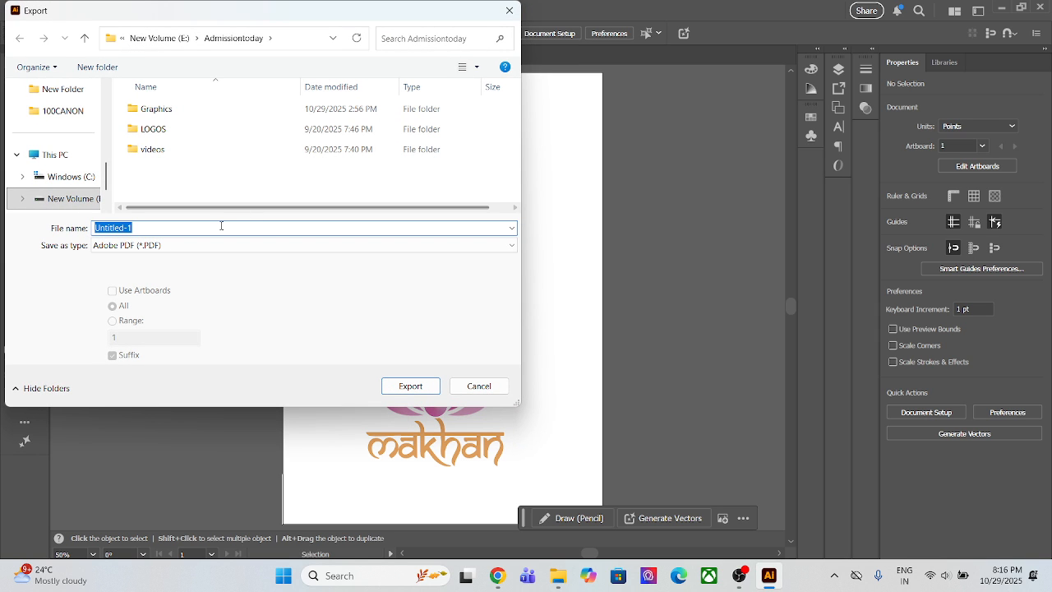
{"action": "scroll", "coordinate": [64, 168], "scroll_direction": "up", "scroll_amount": 5}
{"action": "left_click", "coordinate": [58, 182]}
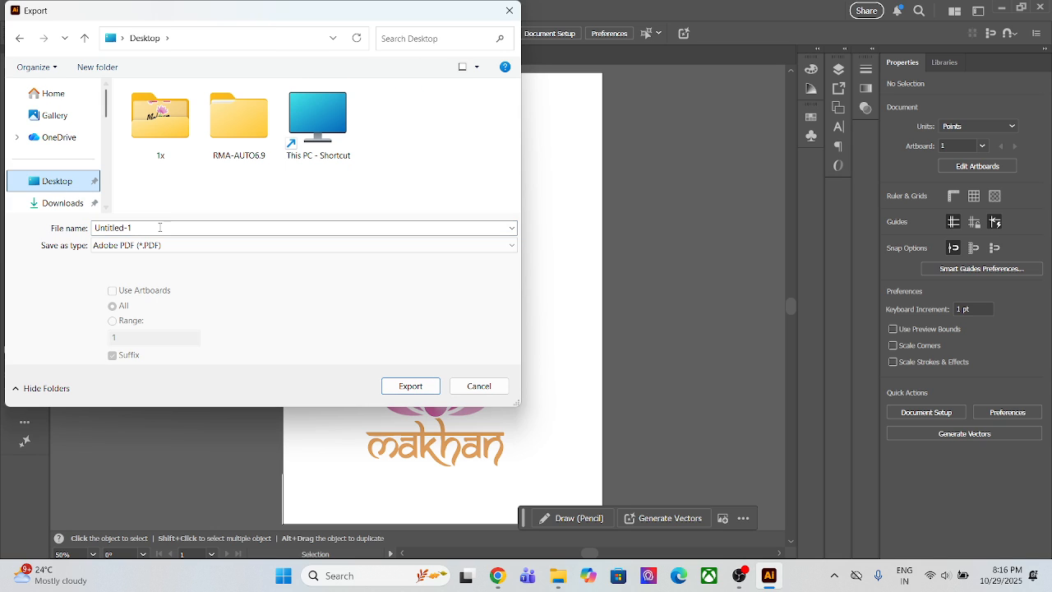
{"action": "left_click", "coordinate": [189, 228]}
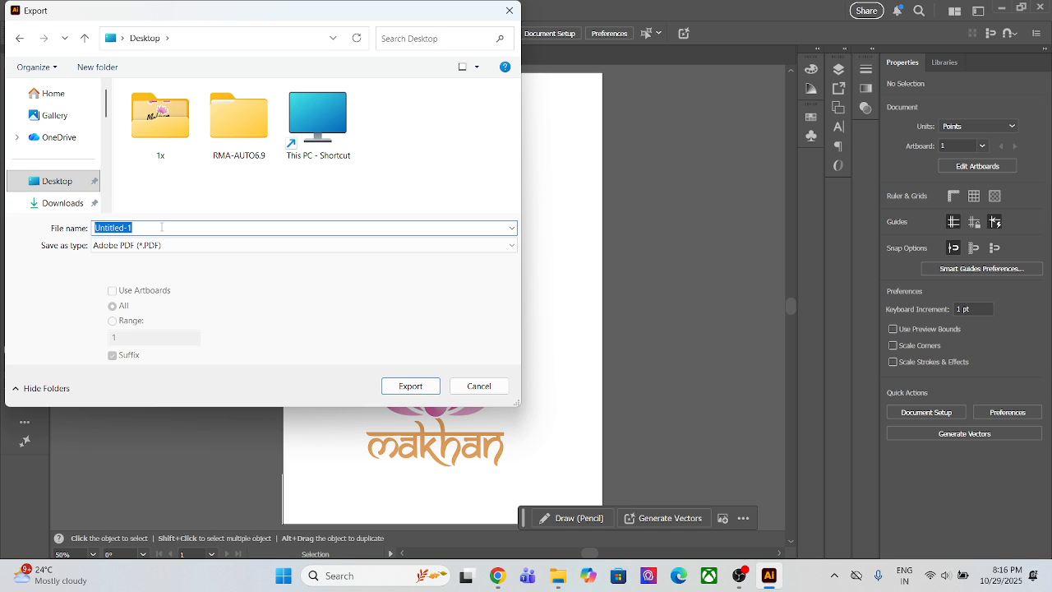
{"action": "type", "text": "1"}
{"action": "left_click", "coordinate": [253, 197]}
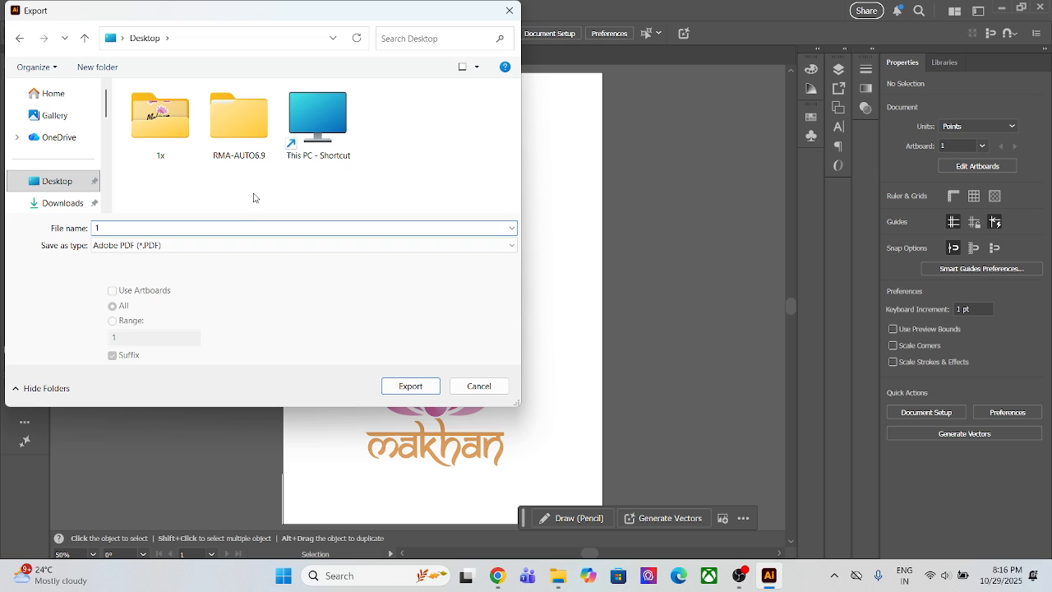
{"action": "left_click", "coordinate": [209, 247]}
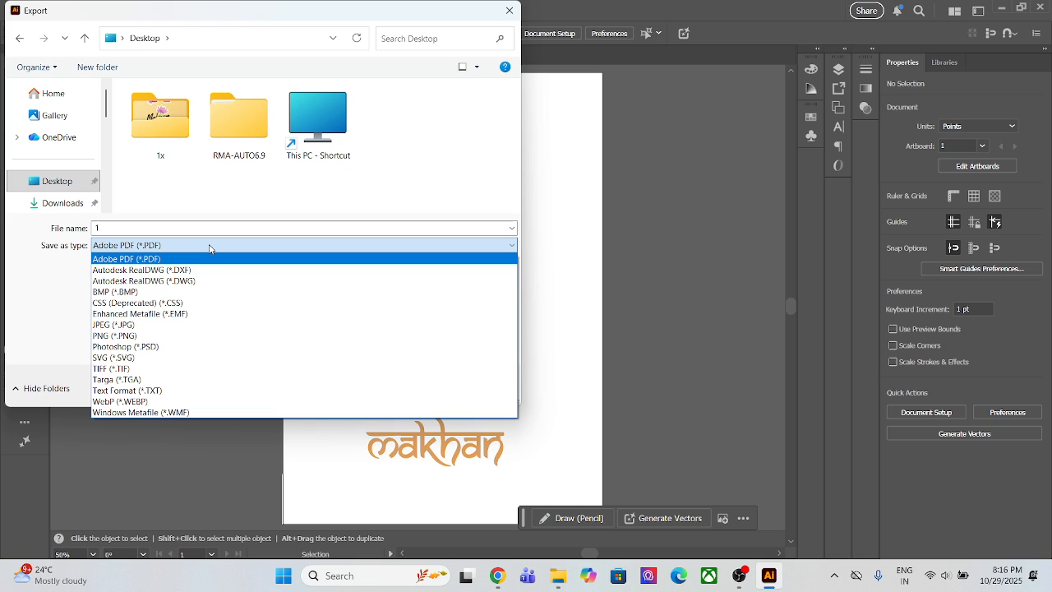
{"action": "left_click", "coordinate": [139, 329]}
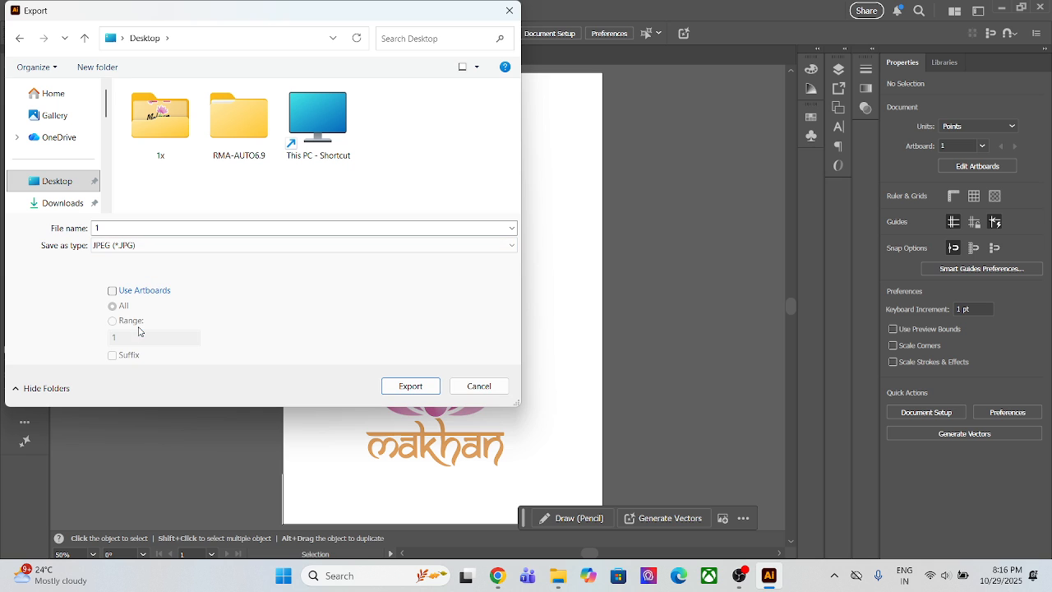
{"action": "left_click", "coordinate": [413, 388]}
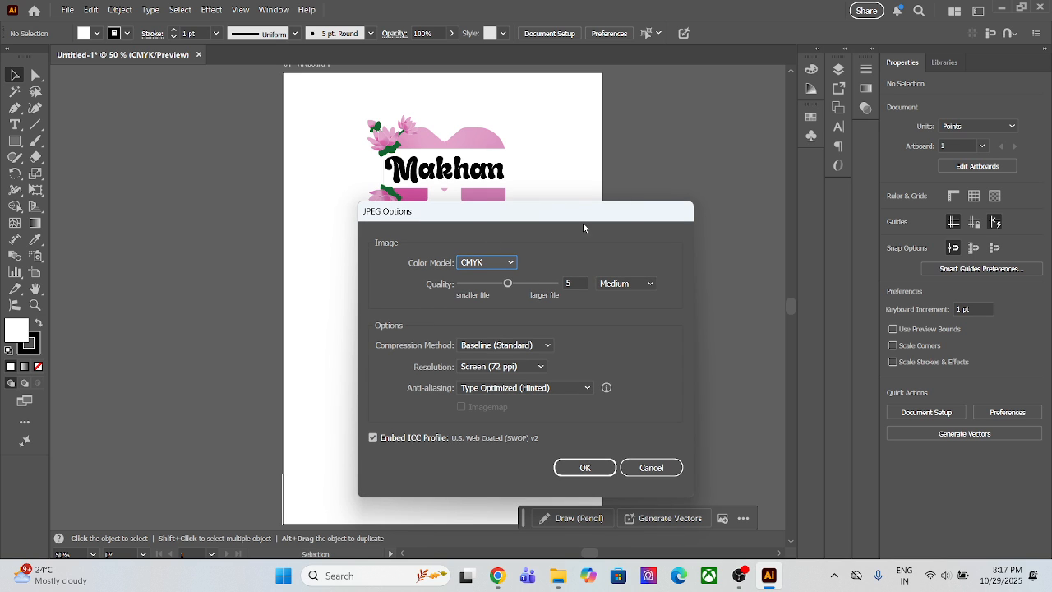
- Set the JPEG quality to 10 (Maximum) and the resolution to High (300 ppi), and finish the export
{"action": "left_click_drag", "start_coordinate": [528, 205], "coordinate": [478, 128]}
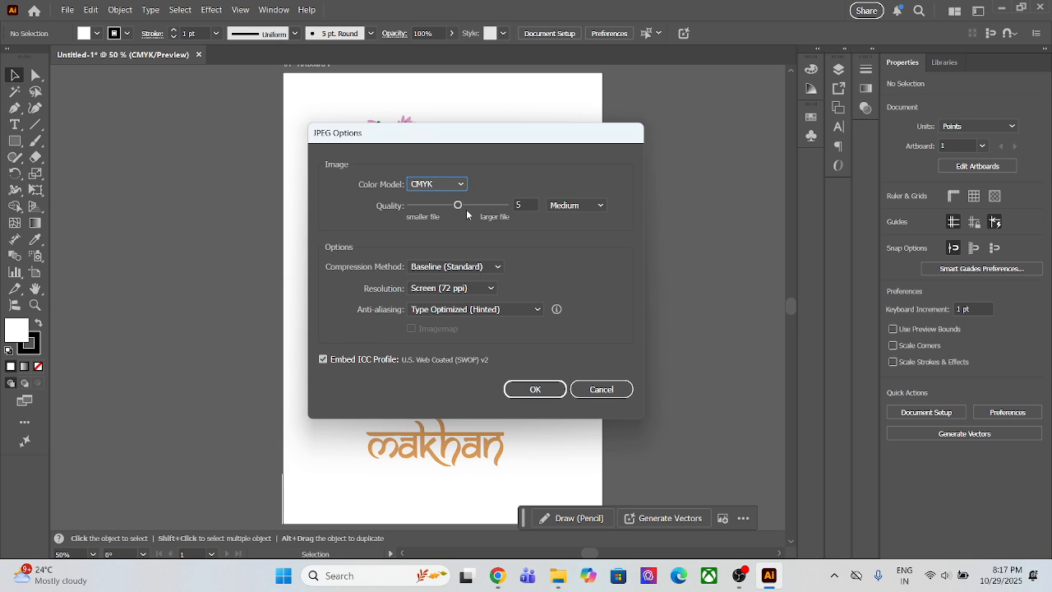
{"action": "left_click_drag", "start_coordinate": [458, 205], "coordinate": [509, 207]}
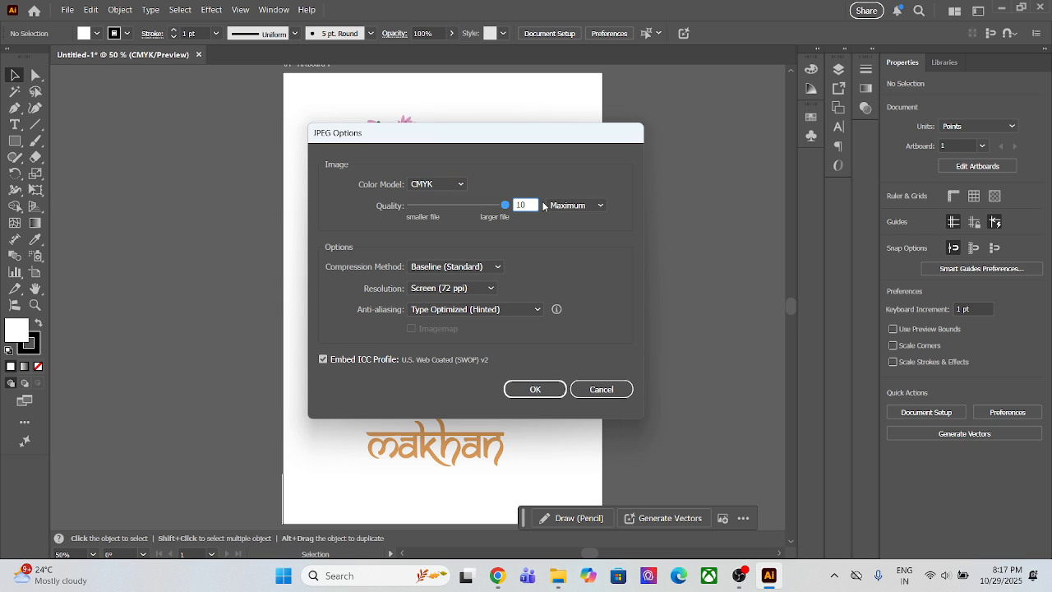
{"action": "left_click", "coordinate": [585, 207]}
{"action": "left_click", "coordinate": [578, 267]}
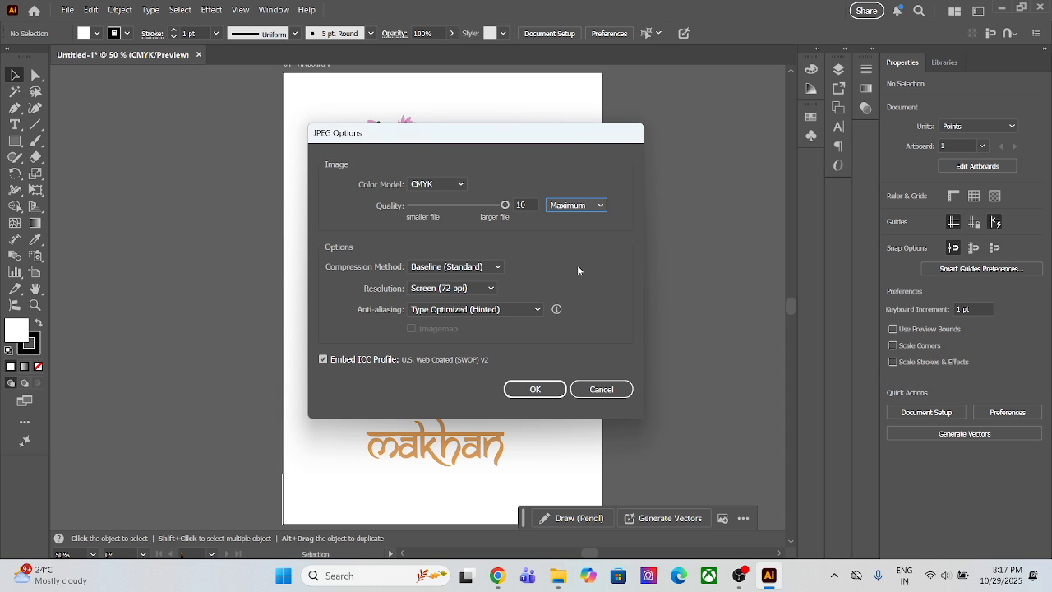
{"action": "left_click", "coordinate": [490, 288]}
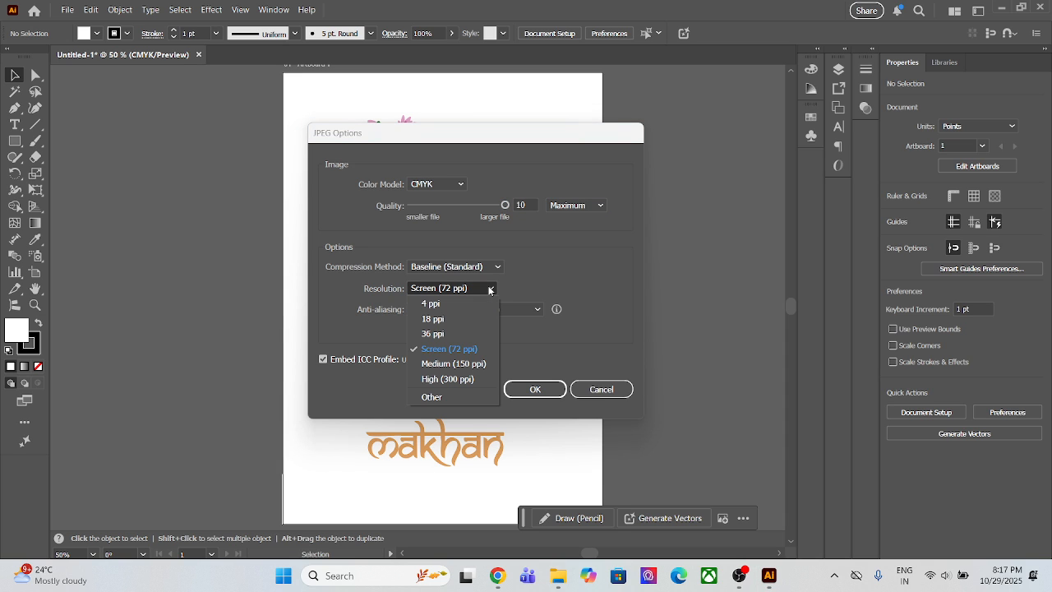
{"action": "left_click", "coordinate": [442, 379]}
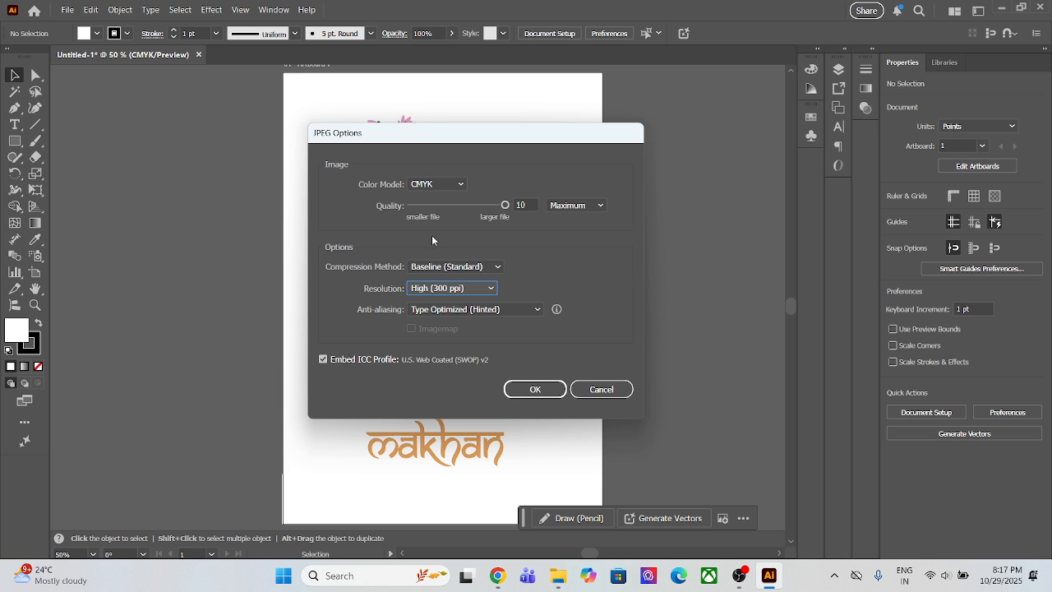
{"action": "left_click", "coordinate": [536, 389]}
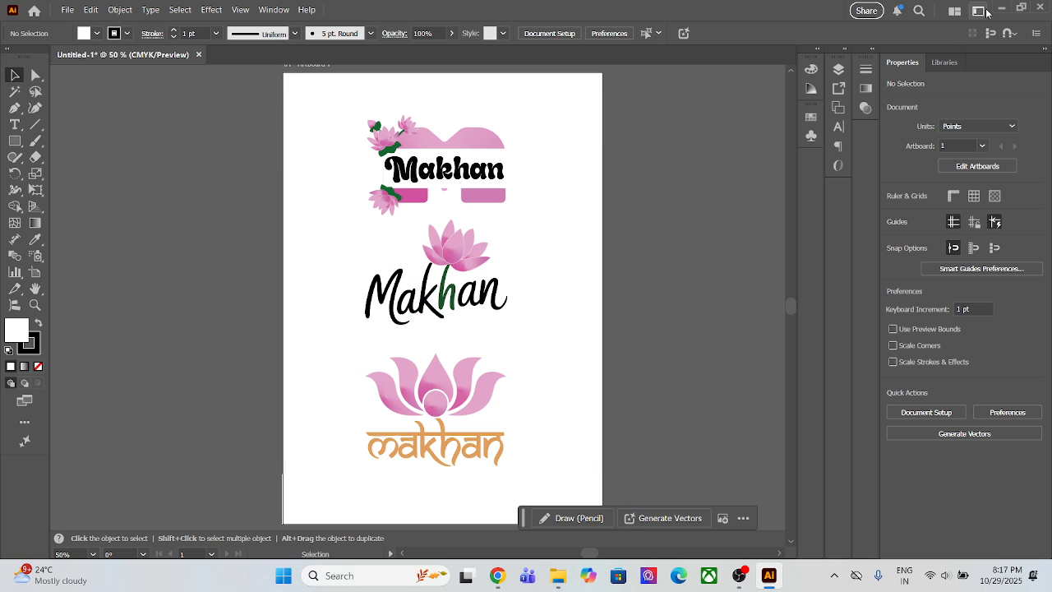
- Open the exported 1.jpg from the desktop in the image viewer and examine the lettering's sharpness up close
{"action": "left_click", "coordinate": [1001, 7]}
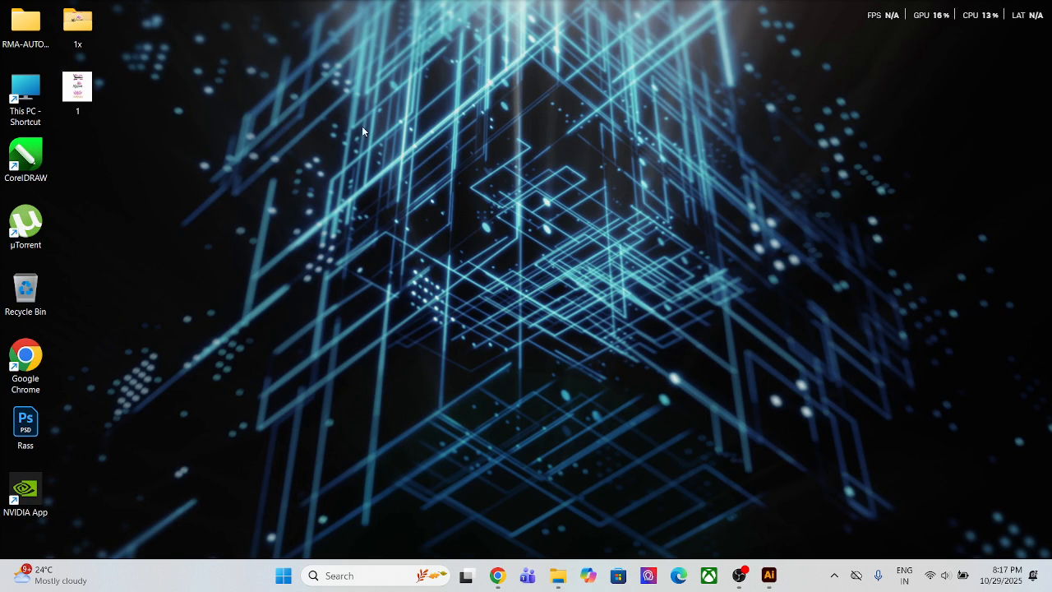
{"action": "double_click", "coordinate": [92, 92]}
{"action": "scroll", "coordinate": [532, 292], "scroll_direction": "up", "scroll_amount": 2}
{"action": "scroll", "coordinate": [533, 291], "scroll_direction": "up", "scroll_amount": 8}
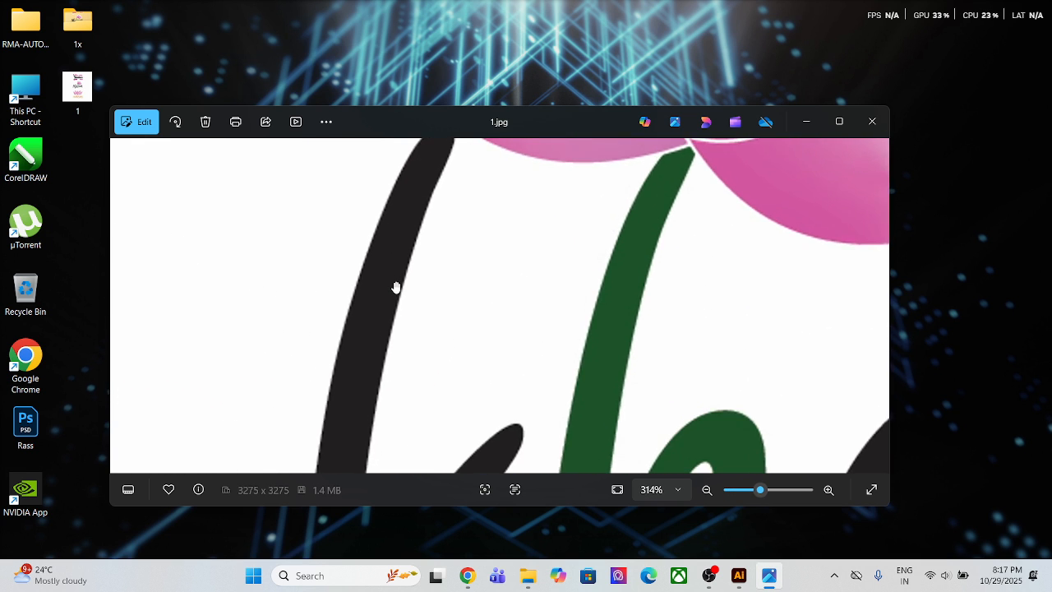
{"action": "scroll", "coordinate": [395, 287], "scroll_direction": "down", "scroll_amount": 8}
- Open the Artboard 1 image from the desktop's 1x folder to compare it with the JPEG
{"action": "double_click", "coordinate": [71, 23]}
{"action": "left_click_drag", "start_coordinate": [536, 38], "coordinate": [697, 230]}
{"action": "double_click", "coordinate": [330, 347]}
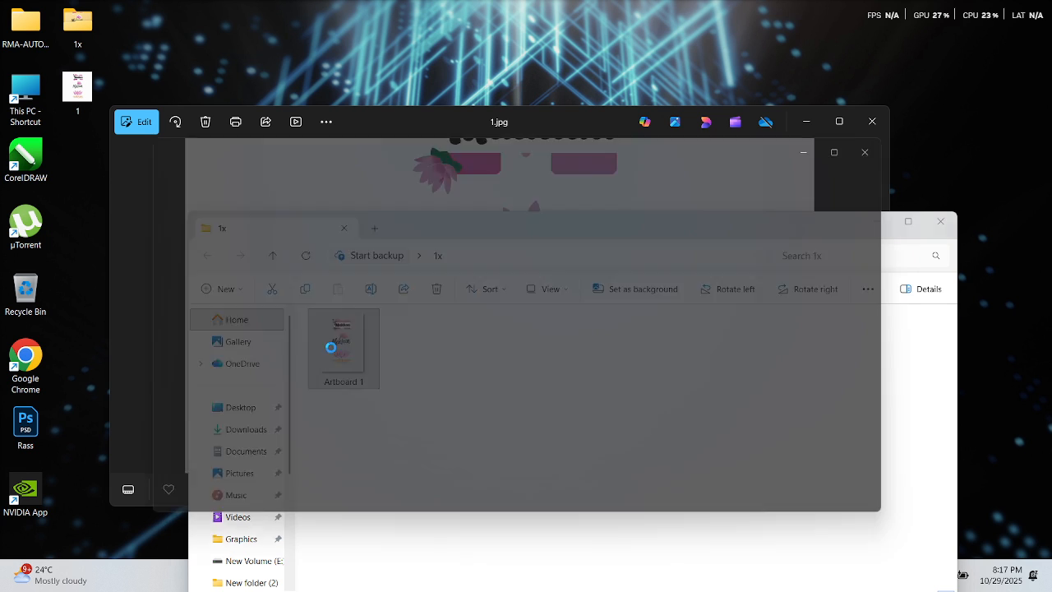
- Zoom in on the lotus and lettering in Artboard 1.png and place its window beside 1.jpg to compare sharpness
{"action": "scroll", "coordinate": [545, 250], "scroll_direction": "up", "scroll_amount": 4}
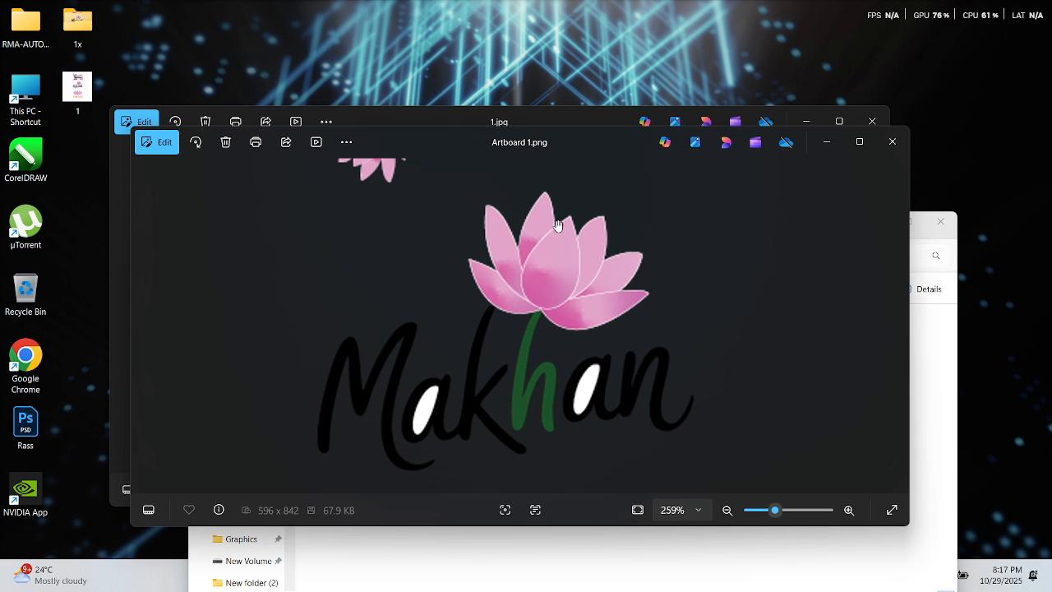
{"action": "left_click_drag", "start_coordinate": [565, 142], "coordinate": [381, 249]}
{"action": "left_click", "coordinate": [501, 124]}
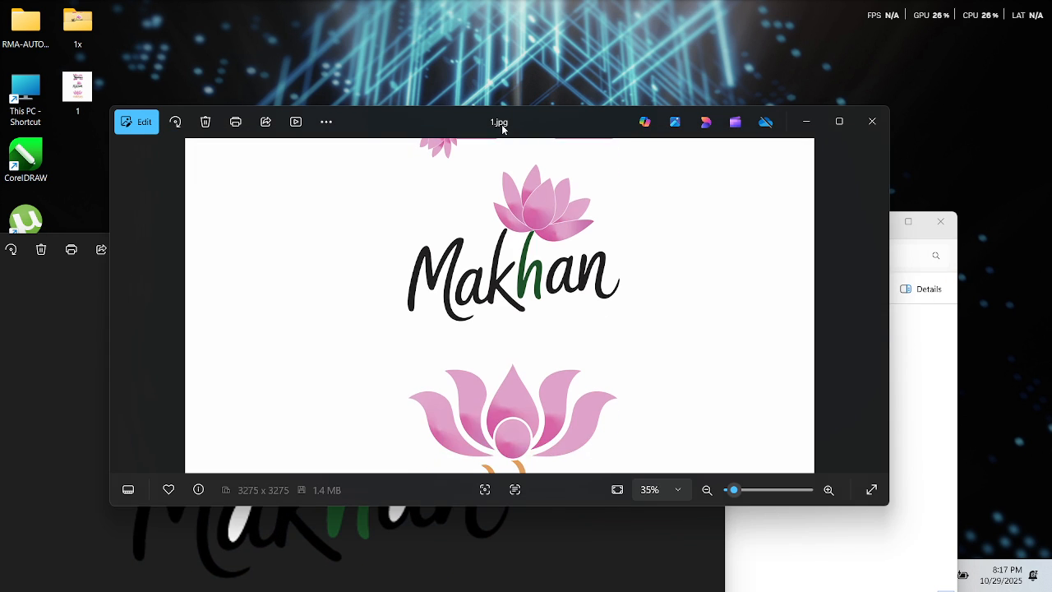
{"action": "left_click_drag", "start_coordinate": [501, 124], "coordinate": [886, 97]}
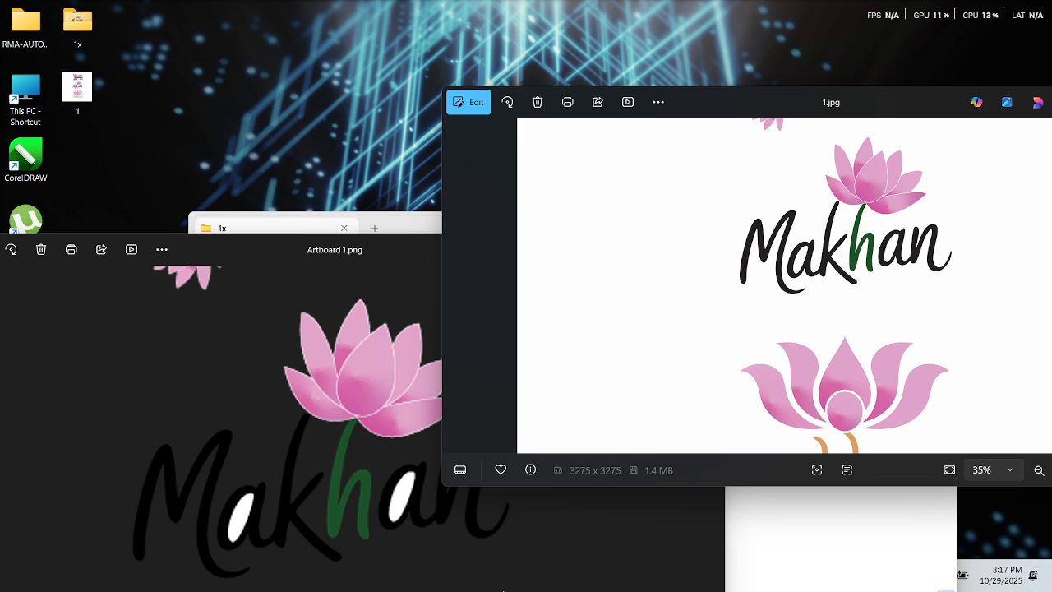
- Switch to the Google Meet call in Chrome to check it, and return to the exported images
{"action": "key", "text": "super+Tab"}
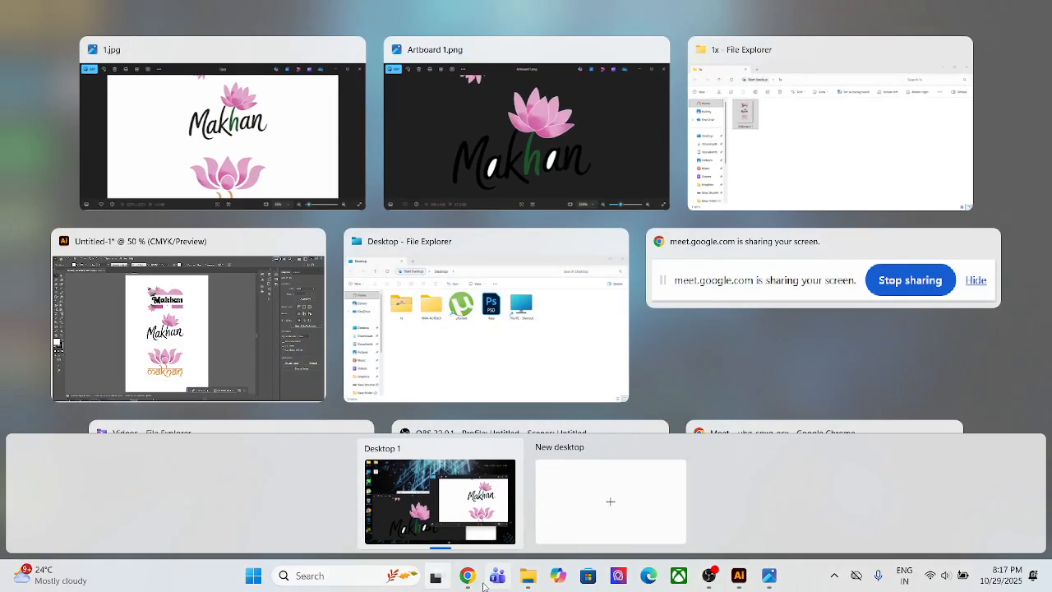
{"action": "left_click", "coordinate": [467, 575]}
{"action": "left_click", "coordinate": [439, 532]}
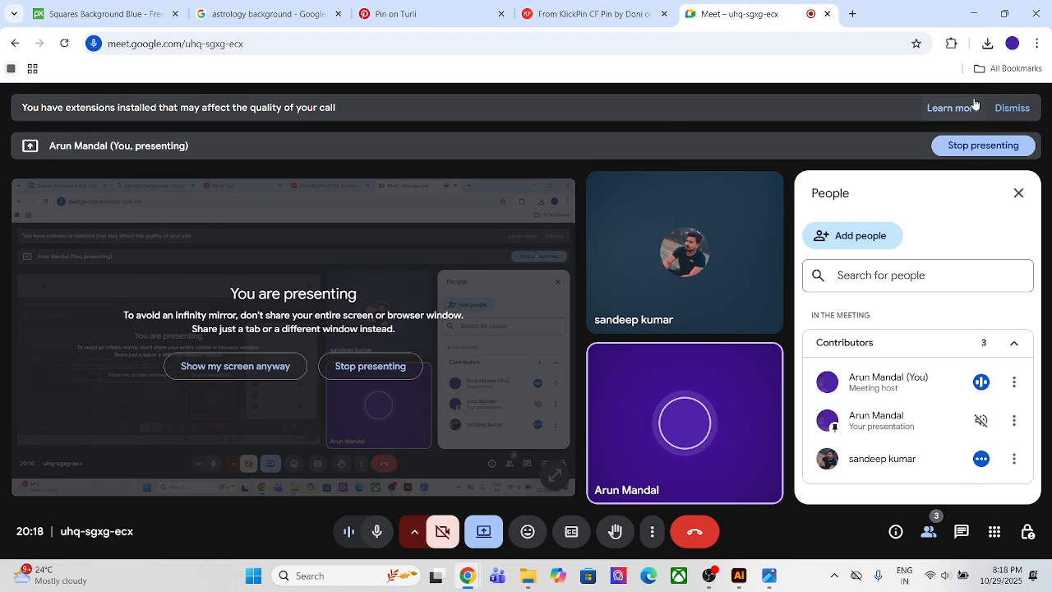
{"action": "left_click", "coordinate": [1001, 13]}
{"action": "left_click", "coordinate": [896, 95]}
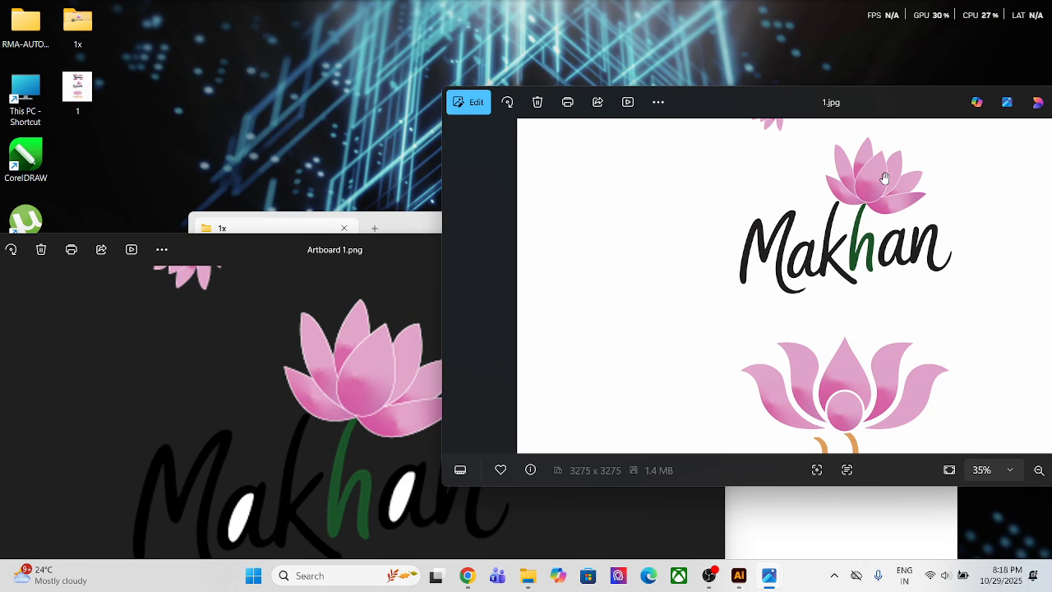
- Examine Artboard 1.png once more, put away both image windows, and move the 1x folder window up the desktop
{"action": "left_click", "coordinate": [365, 256]}
{"action": "scroll", "coordinate": [359, 381], "scroll_direction": "up", "scroll_amount": 3}
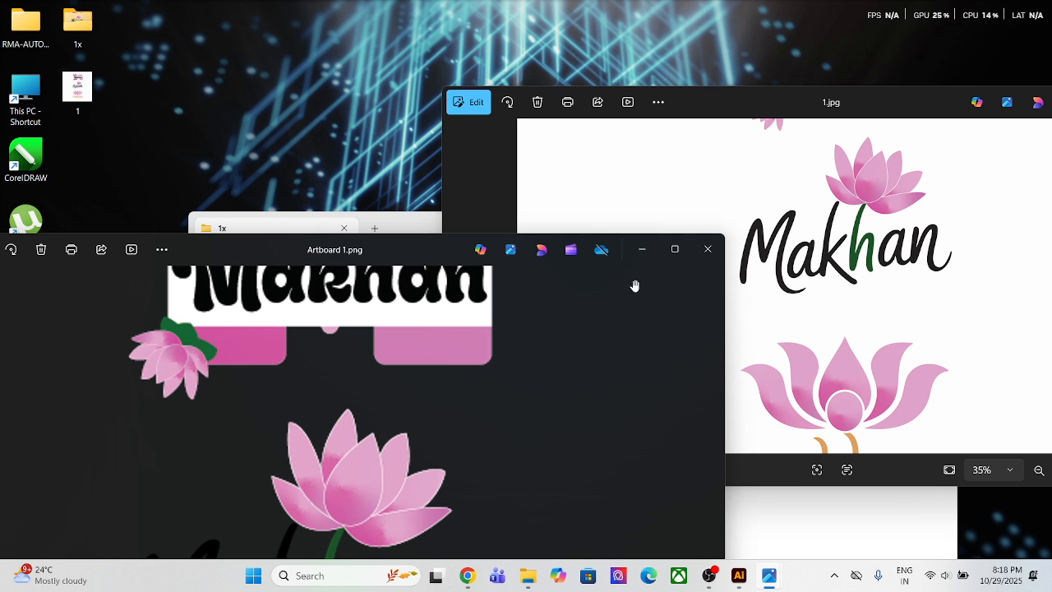
{"action": "left_click", "coordinate": [640, 251]}
{"action": "left_click_drag", "start_coordinate": [939, 103], "coordinate": [548, 79]}
{"action": "left_click", "coordinate": [820, 82]}
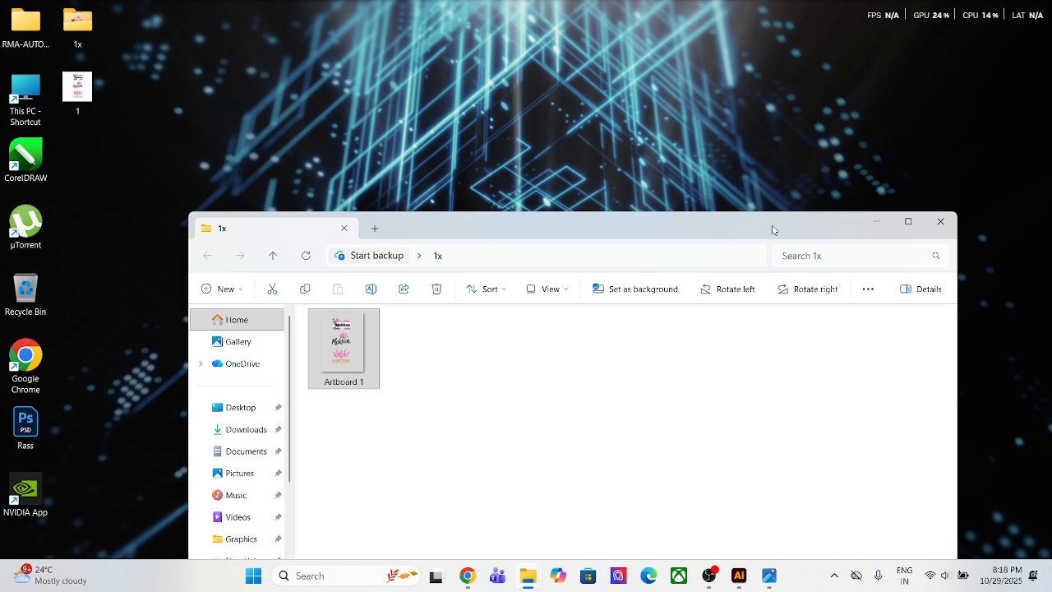
{"action": "left_click_drag", "start_coordinate": [774, 228], "coordinate": [762, 97]}
- Return to Illustrator, look over the available export commands, and leave them without exporting
{"action": "left_click", "coordinate": [738, 575]}
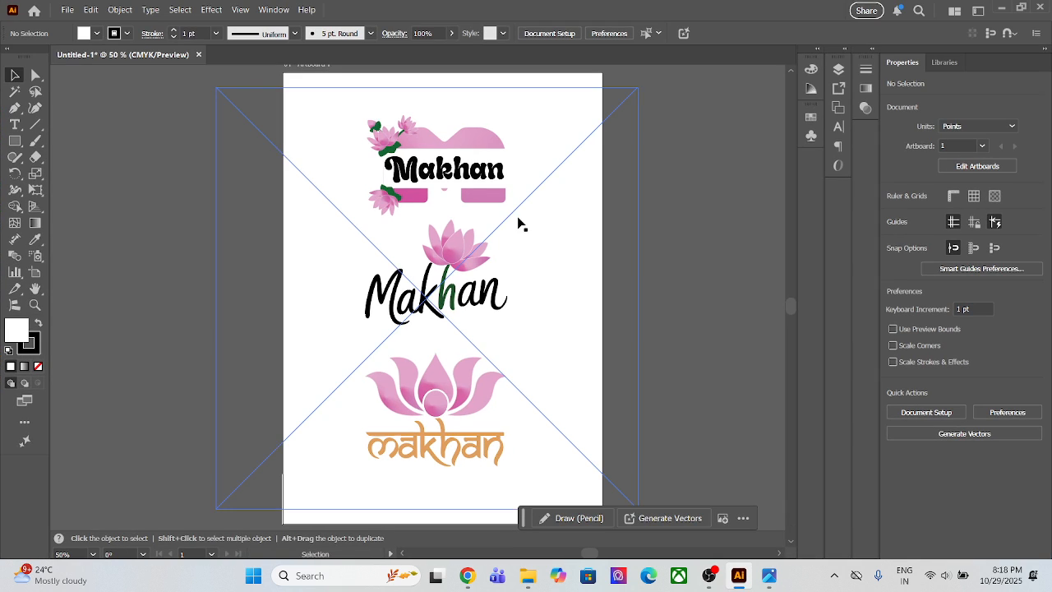
{"action": "left_click", "coordinate": [71, 10]}
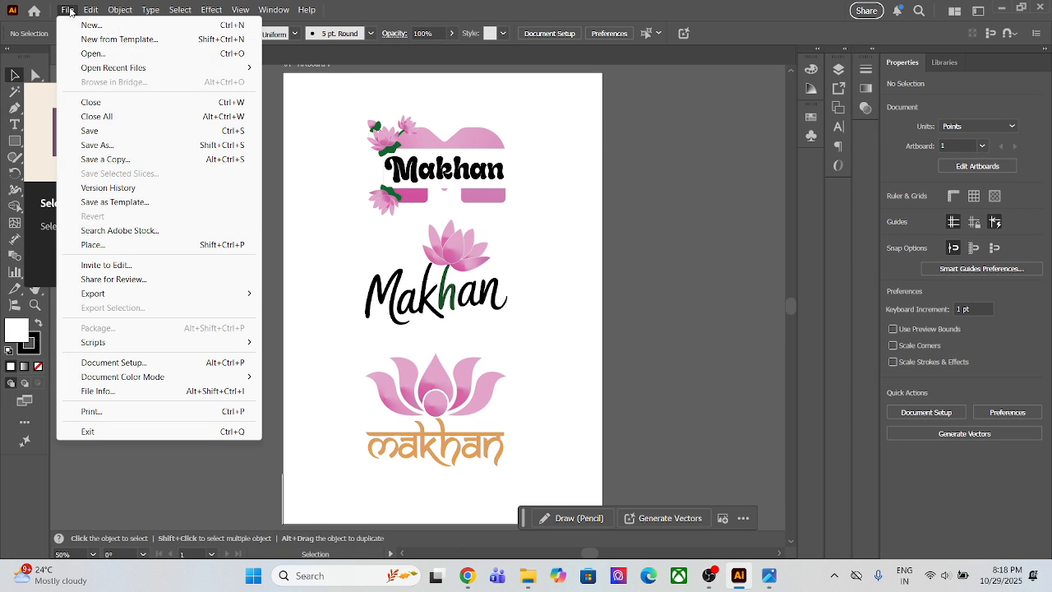
{"action": "mouse_move", "coordinate": [109, 295]}
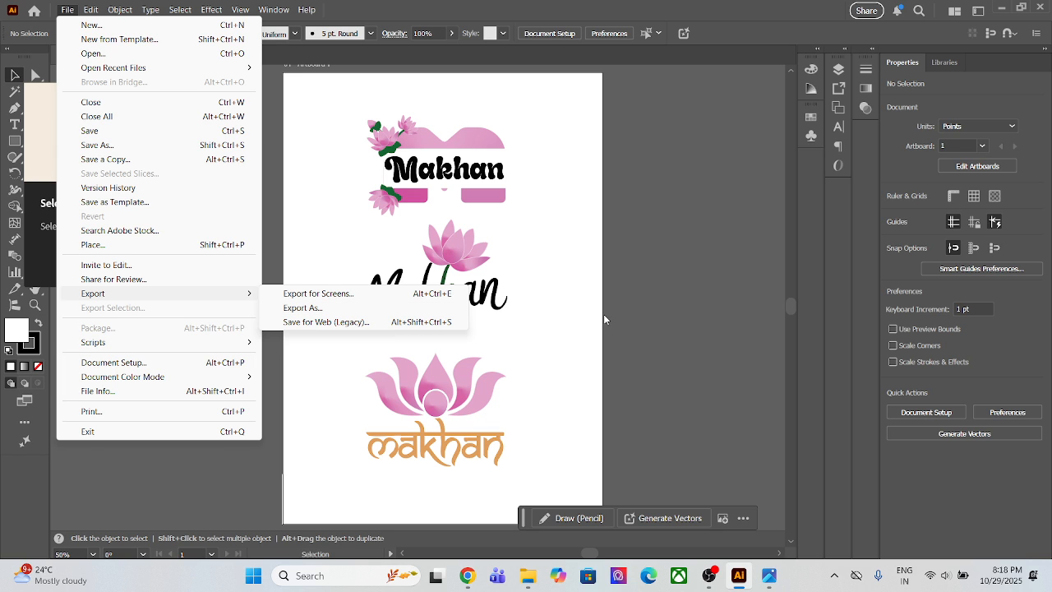
{"action": "left_click", "coordinate": [578, 320]}
{"action": "left_click", "coordinate": [672, 294]}
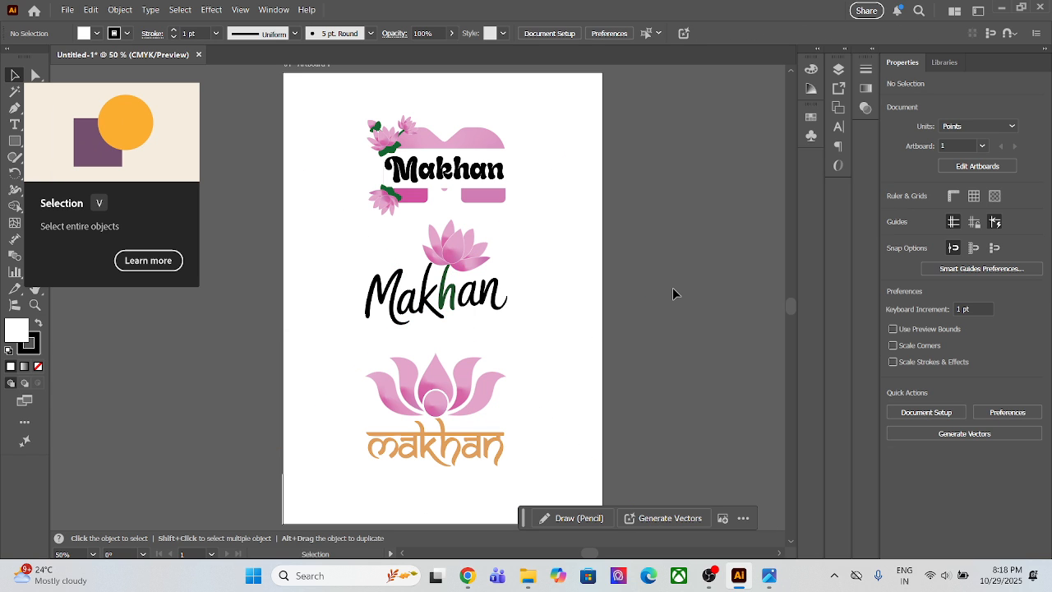
- Open Save for Web for the logo artwork, review the file formats, and keep JPEG as the output format
{"action": "key", "text": "a"}
{"action": "key", "text": "alt"}
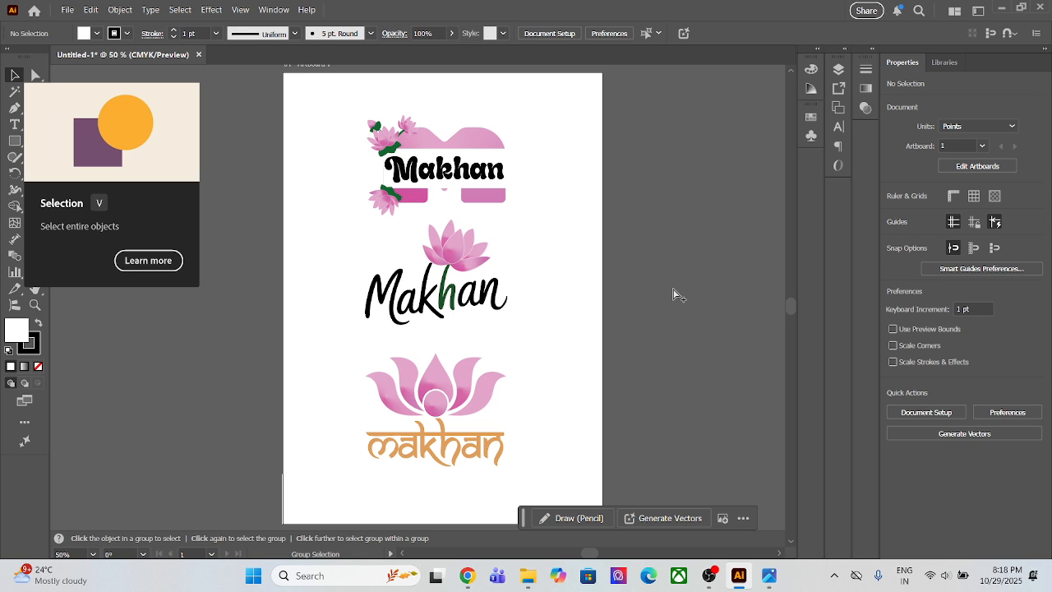
{"action": "key", "text": "shift"}
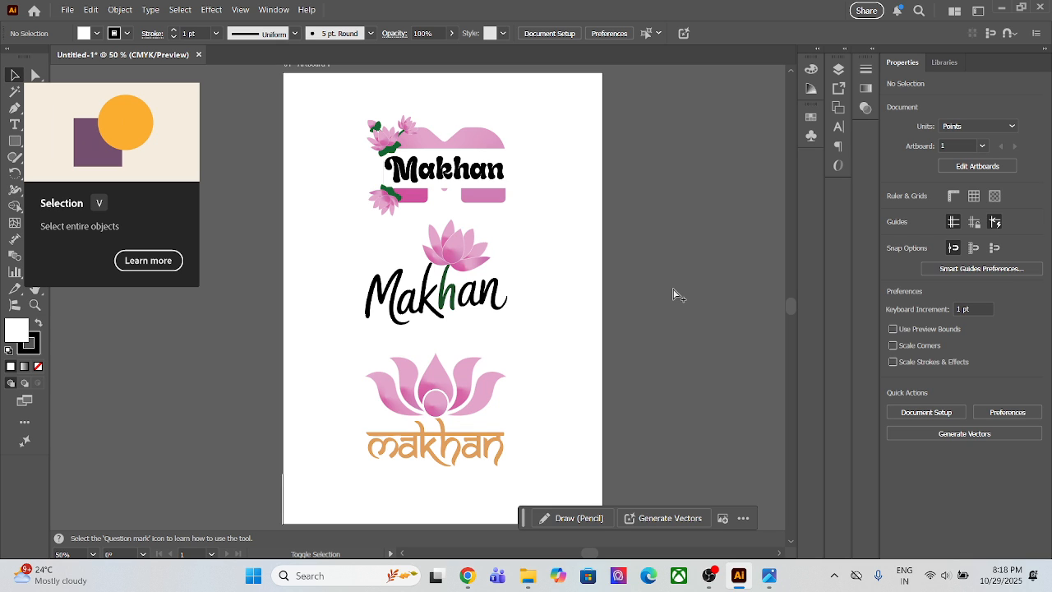
{"action": "key", "text": "alt"}
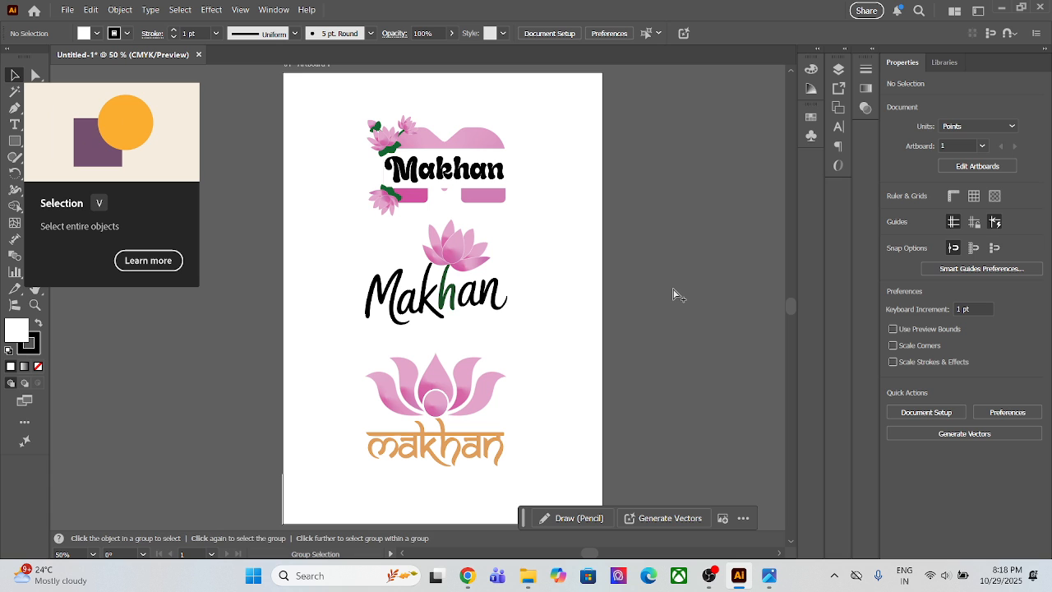
{"action": "key", "text": "ctrl+alt+shift+s"}
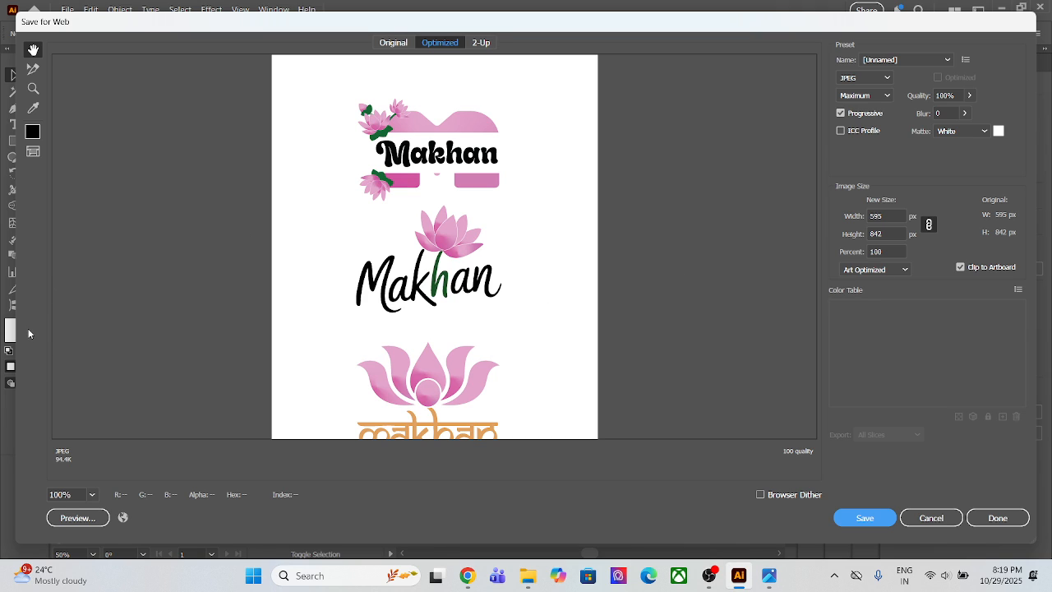
{"action": "left_click", "coordinate": [876, 79]}
{"action": "left_click", "coordinate": [864, 113]}
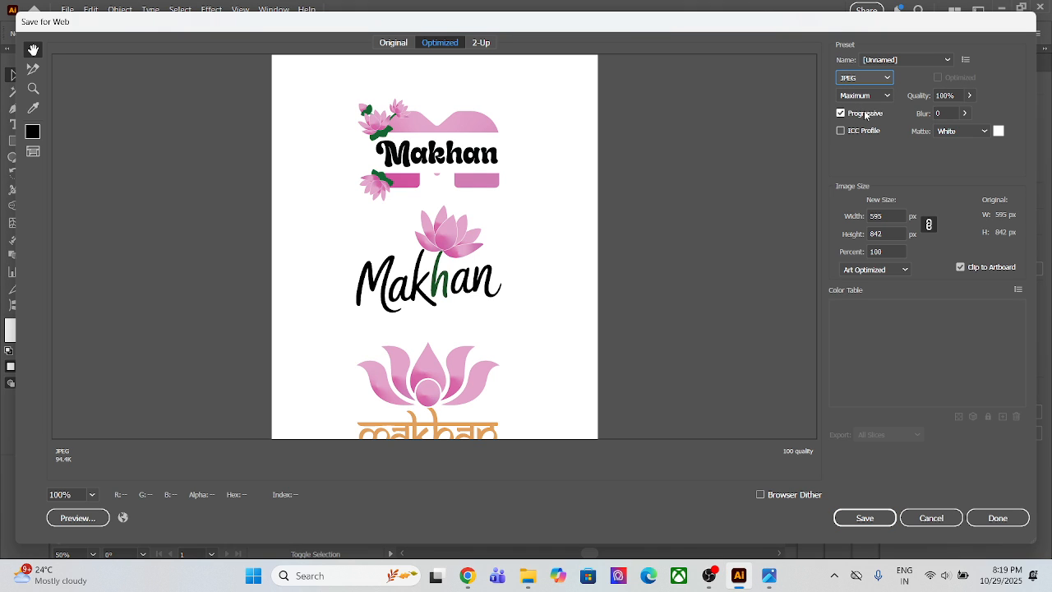
{"action": "left_click", "coordinate": [869, 83]}
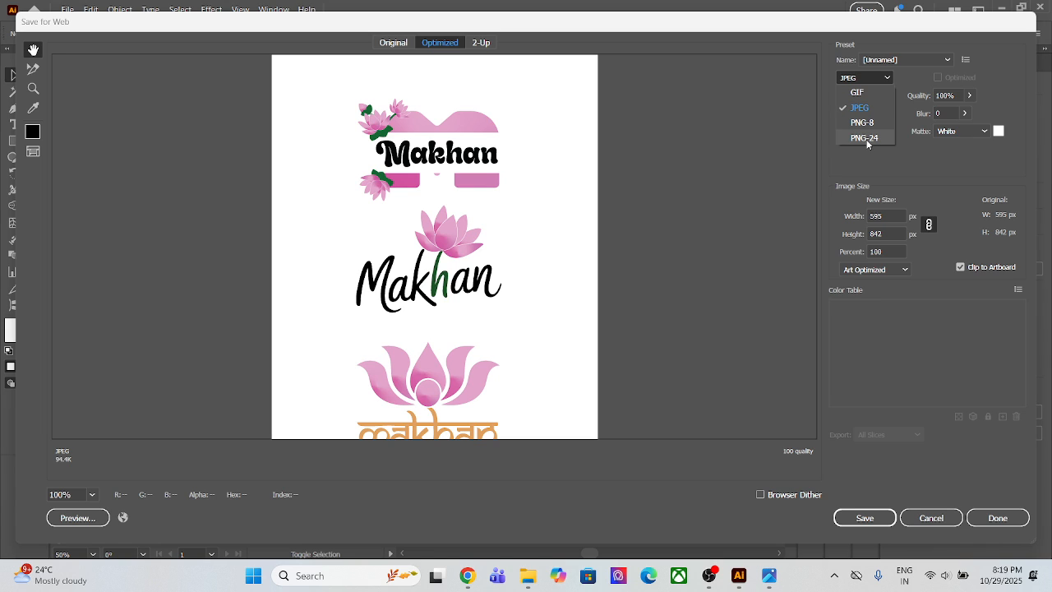
{"action": "left_click", "coordinate": [861, 114]}
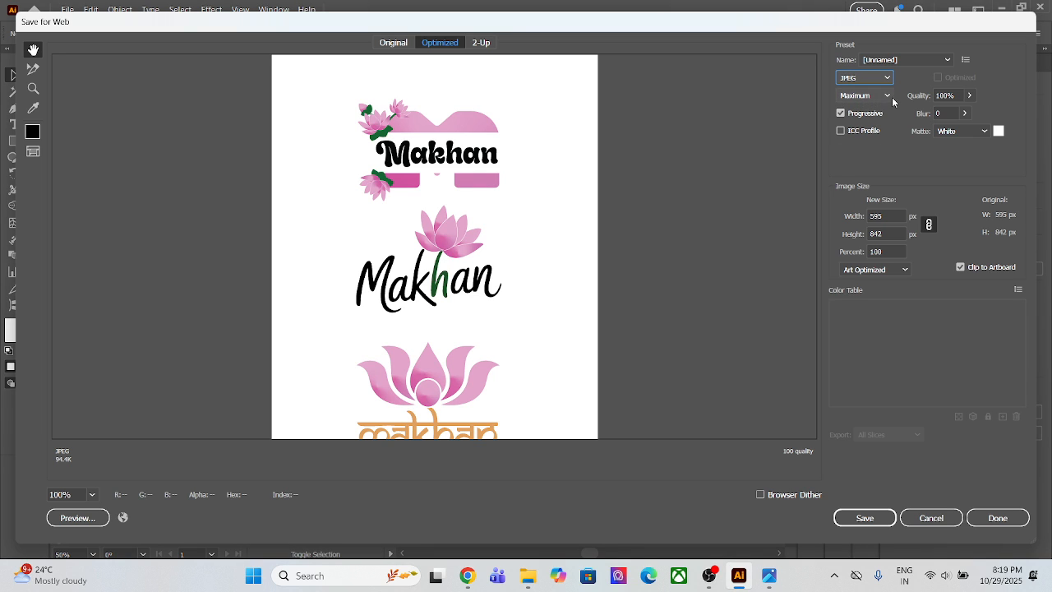
- Try the High, Very High, Maximum and Medium quality presets for the JPEG
{"action": "left_click", "coordinate": [888, 96]}
{"action": "left_click", "coordinate": [876, 141]}
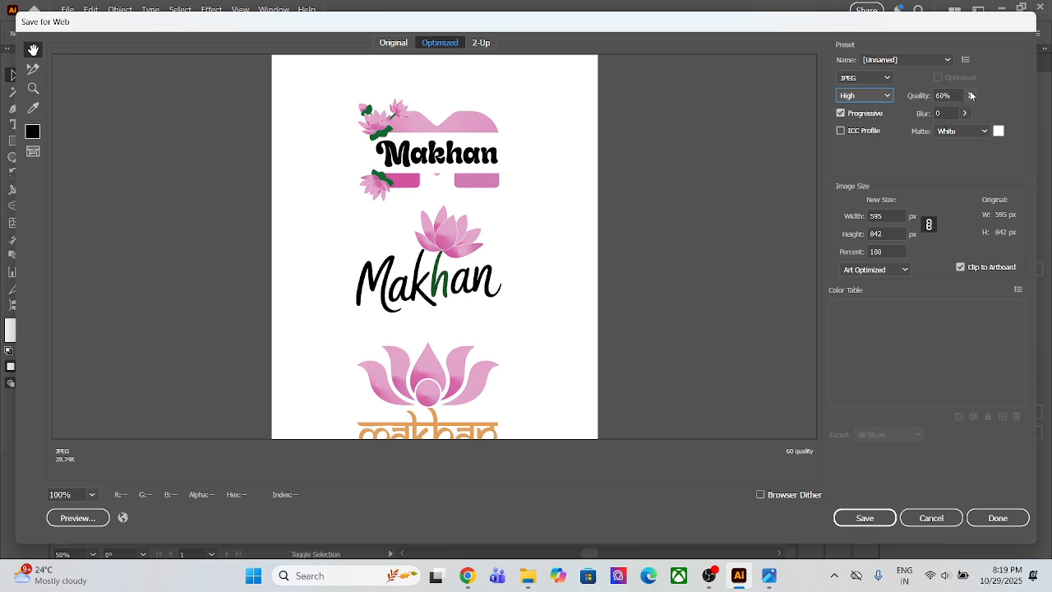
{"action": "left_click", "coordinate": [874, 95]}
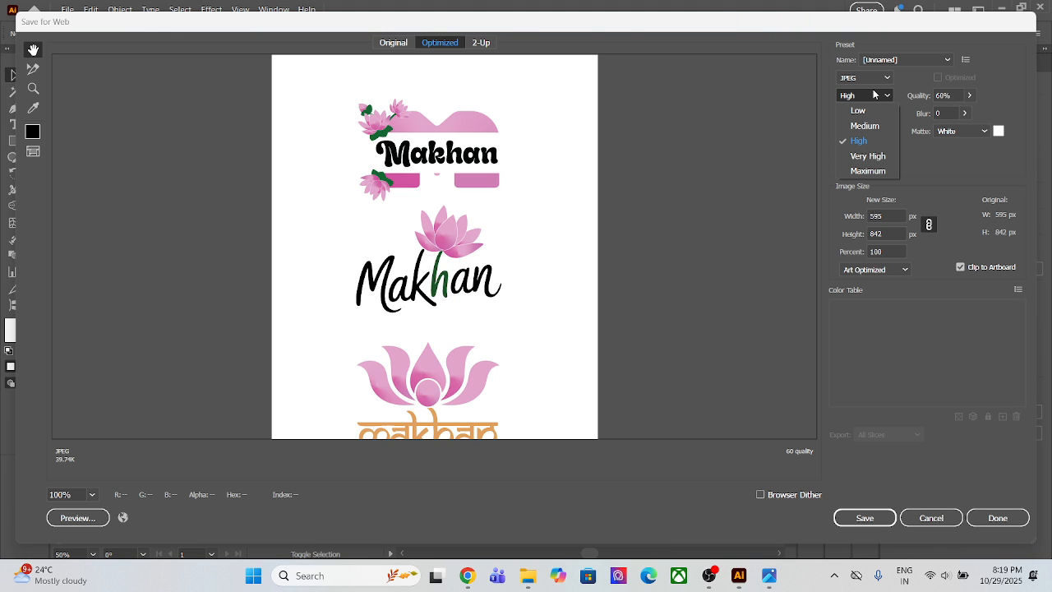
{"action": "left_click", "coordinate": [868, 155]}
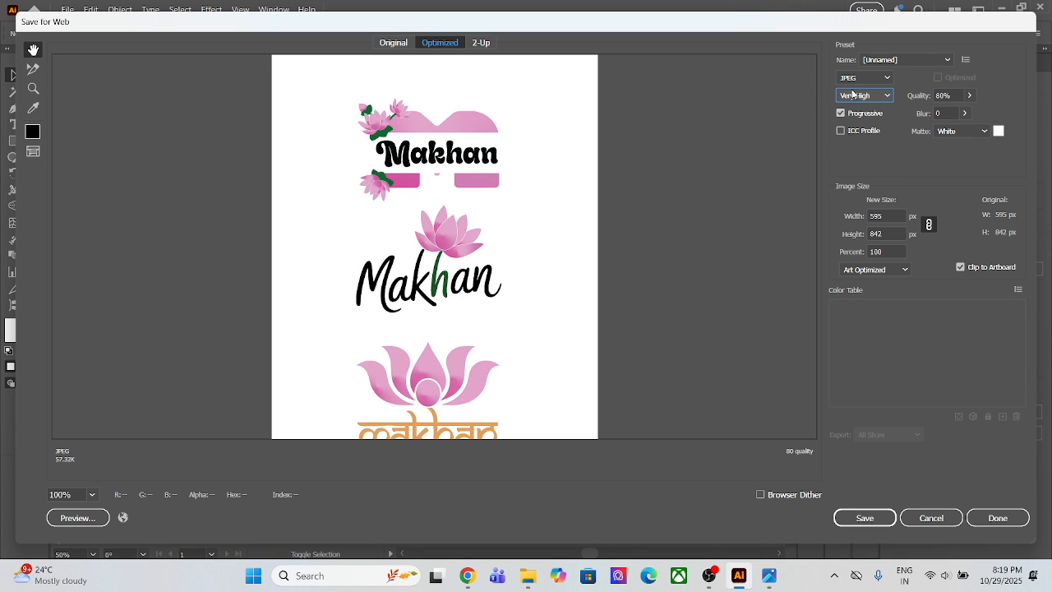
{"action": "left_click", "coordinate": [852, 93]}
{"action": "left_click", "coordinate": [880, 176]}
{"action": "left_click", "coordinate": [886, 96]}
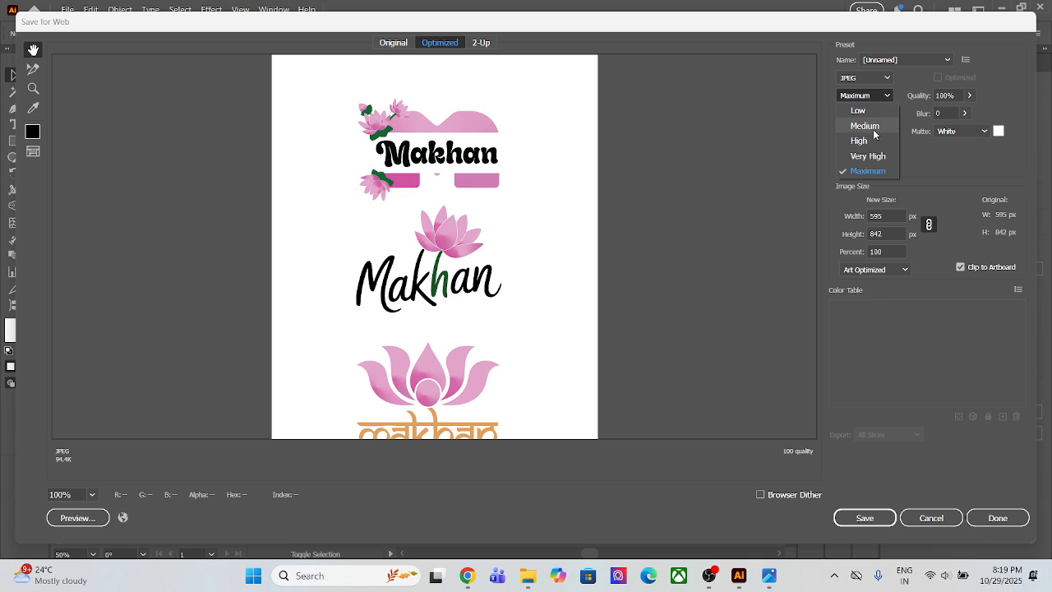
{"action": "left_click", "coordinate": [874, 131]}
- Set the JPEG quality to 100% and dismiss the file-saving dialog
{"action": "left_click", "coordinate": [923, 94]}
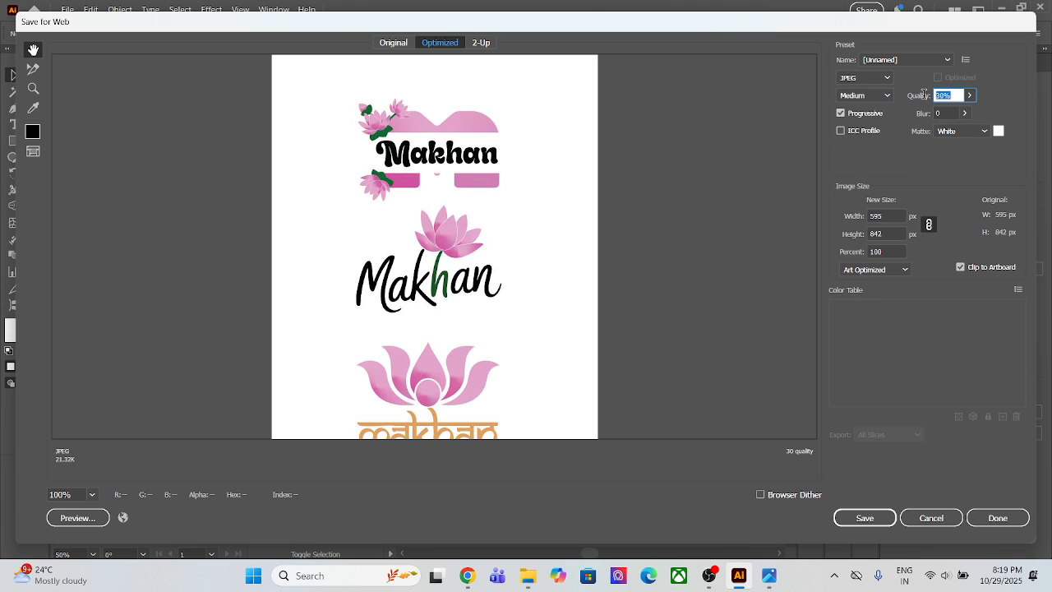
{"action": "type", "text": "100"}
{"action": "key", "text": "Return"}
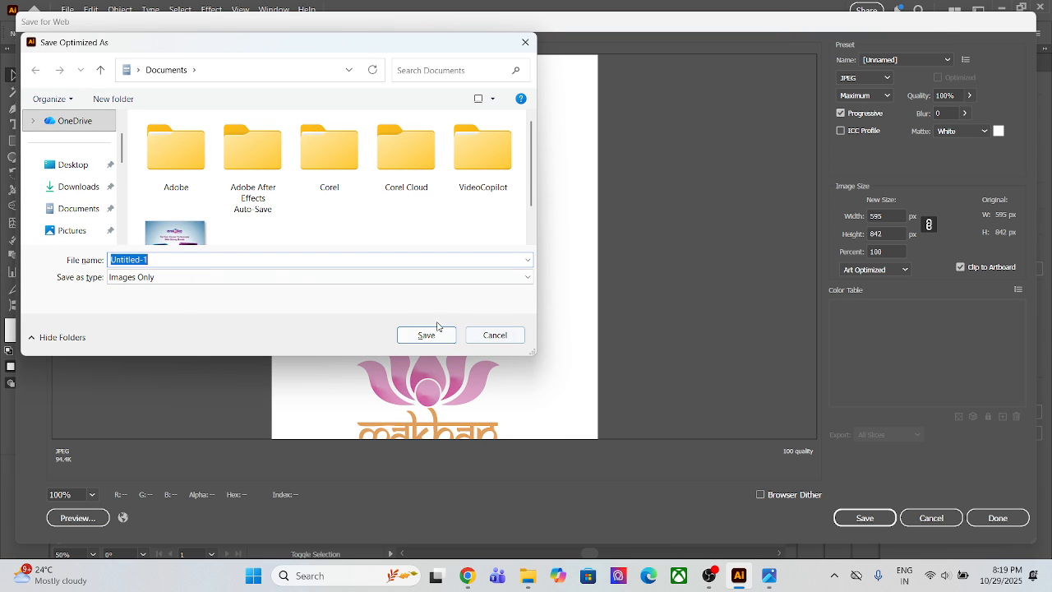
{"action": "left_click", "coordinate": [493, 334]}
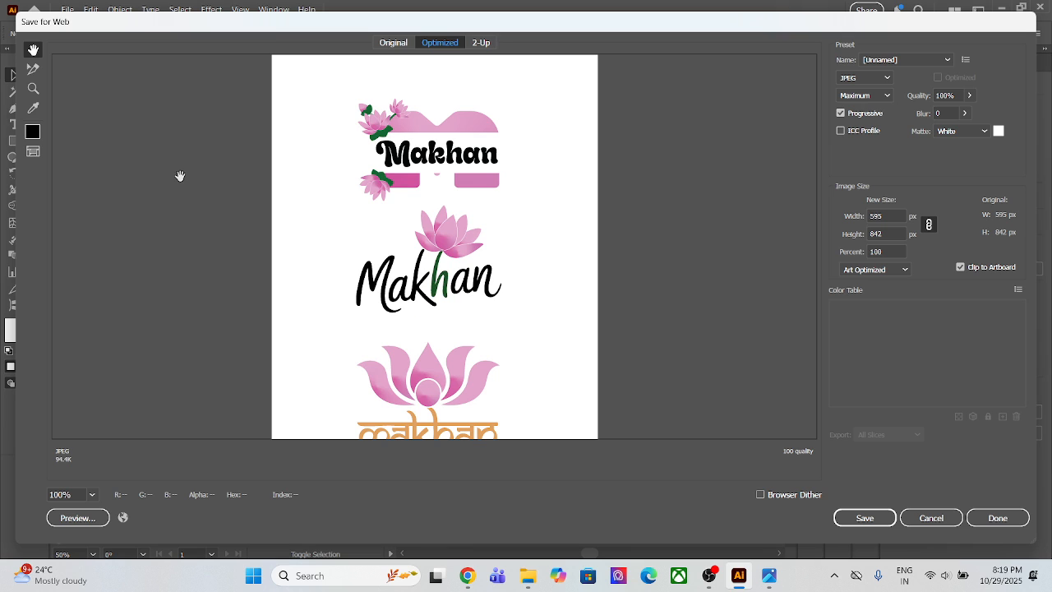
- Save the optimized JPEG to the Desktop with the file name 2
{"action": "left_click", "coordinate": [864, 517]}
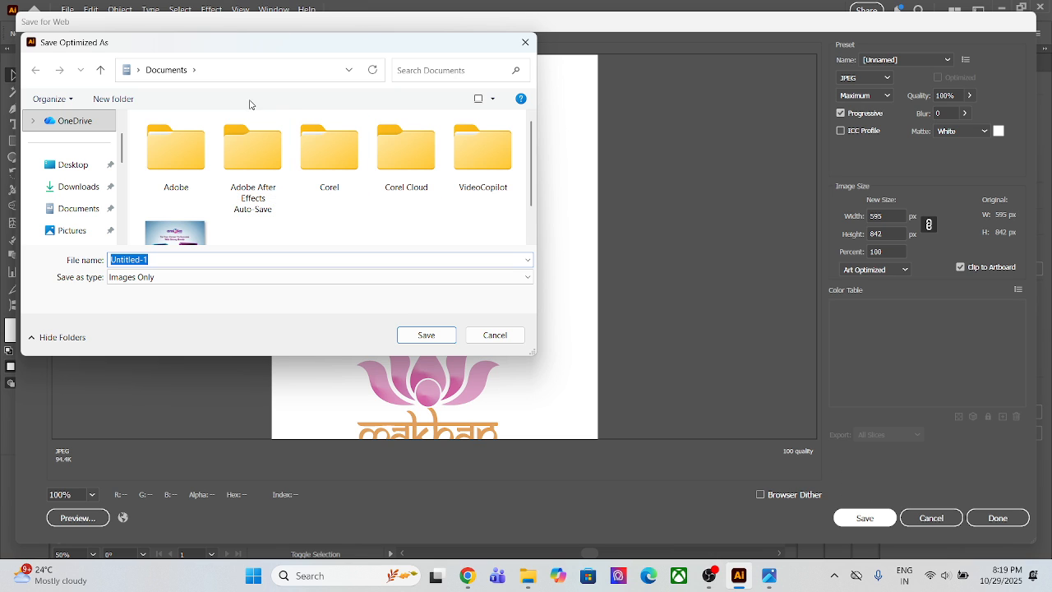
{"action": "scroll", "coordinate": [82, 145], "scroll_direction": "up", "scroll_amount": 1}
{"action": "left_click", "coordinate": [73, 213]}
{"action": "left_click", "coordinate": [118, 285]}
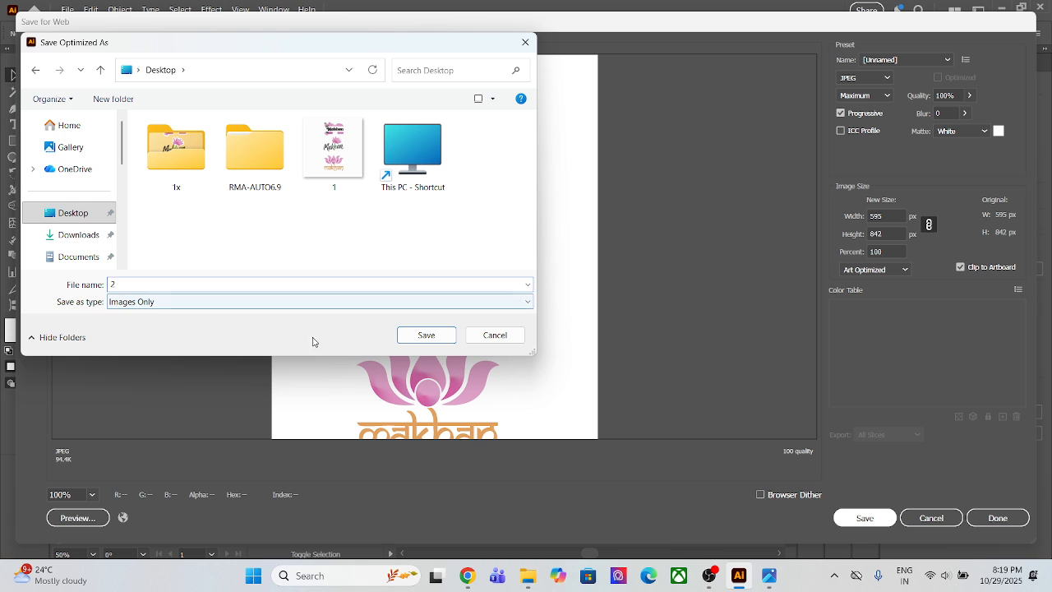
{"action": "left_click", "coordinate": [423, 336]}
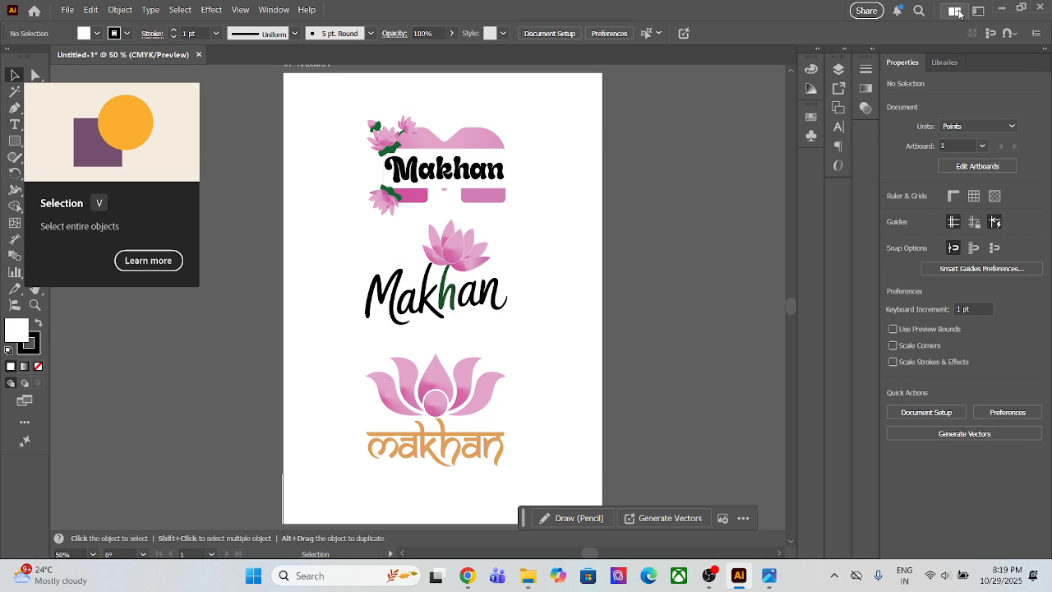
- Open 2.jpg and 1.jpg from the desktop in the image viewer and place them side by side for comparison
{"action": "left_click", "coordinate": [1003, 9]}
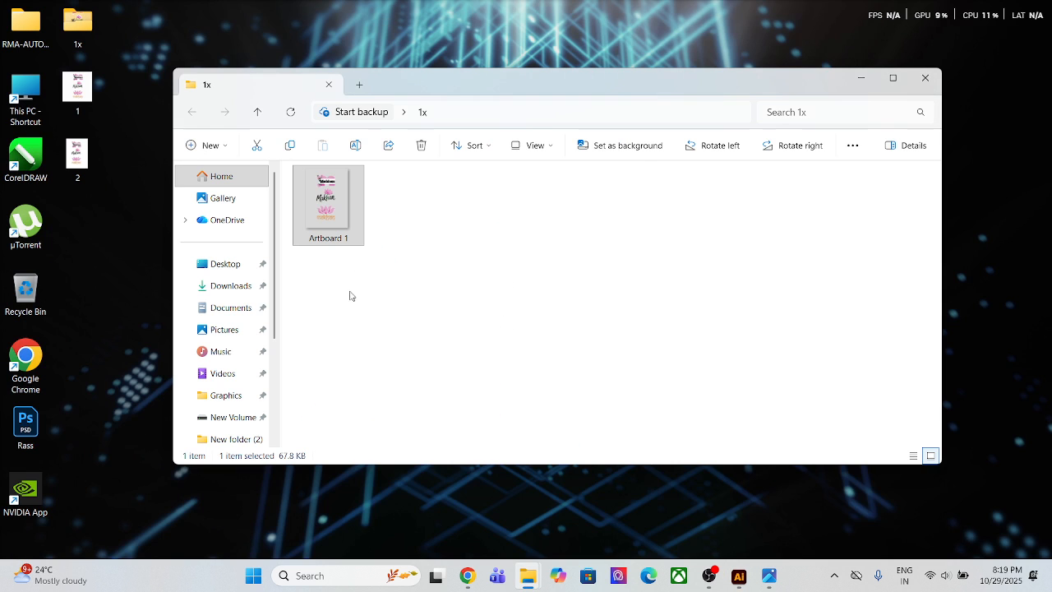
{"action": "left_click", "coordinate": [861, 84]}
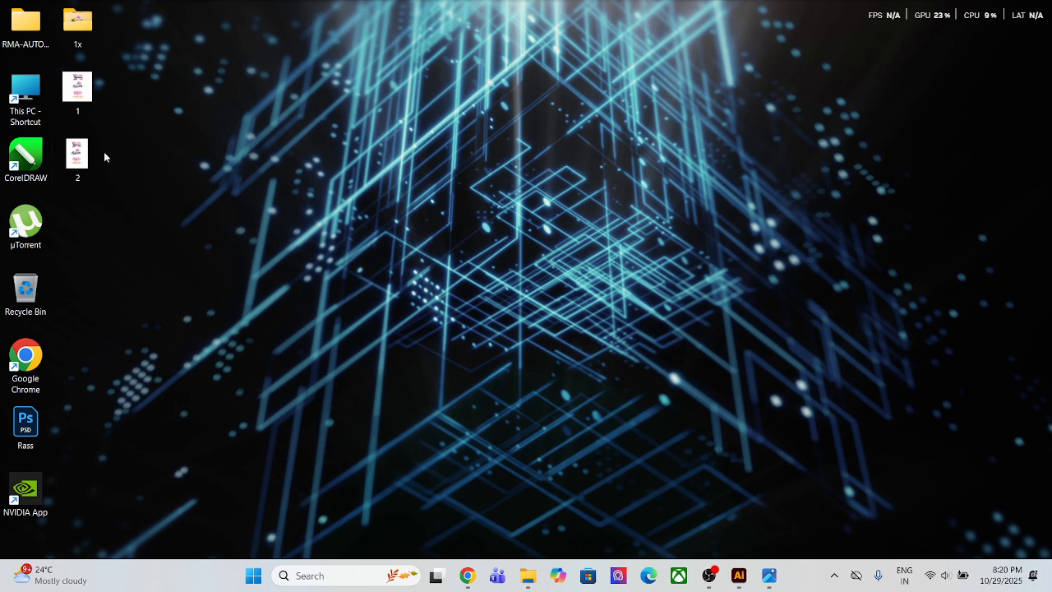
{"action": "double_click", "coordinate": [77, 154]}
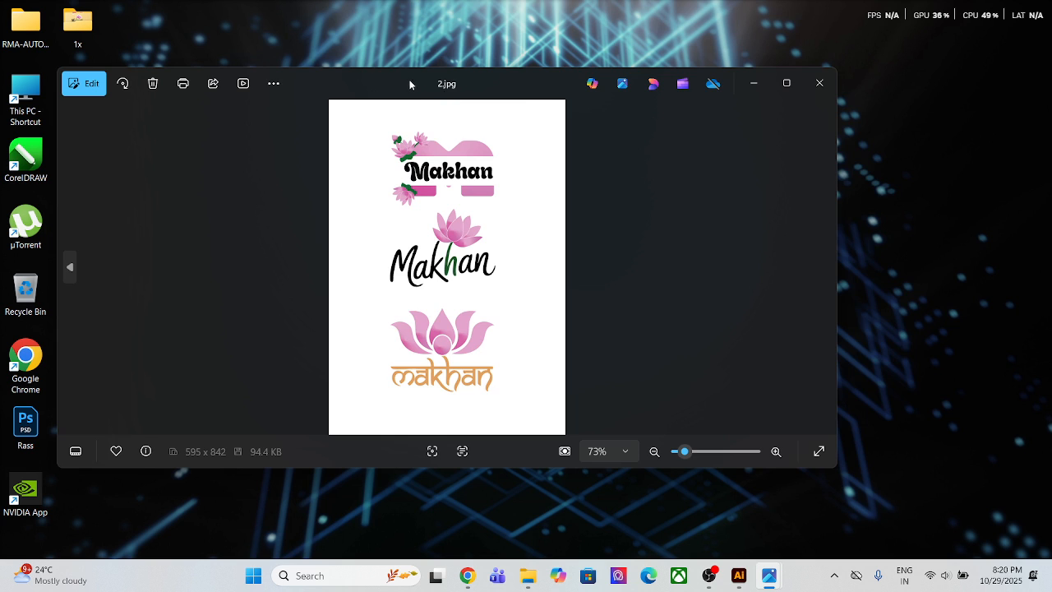
{"action": "left_click_drag", "start_coordinate": [413, 84], "coordinate": [695, 74]}
{"action": "double_click", "coordinate": [85, 90]}
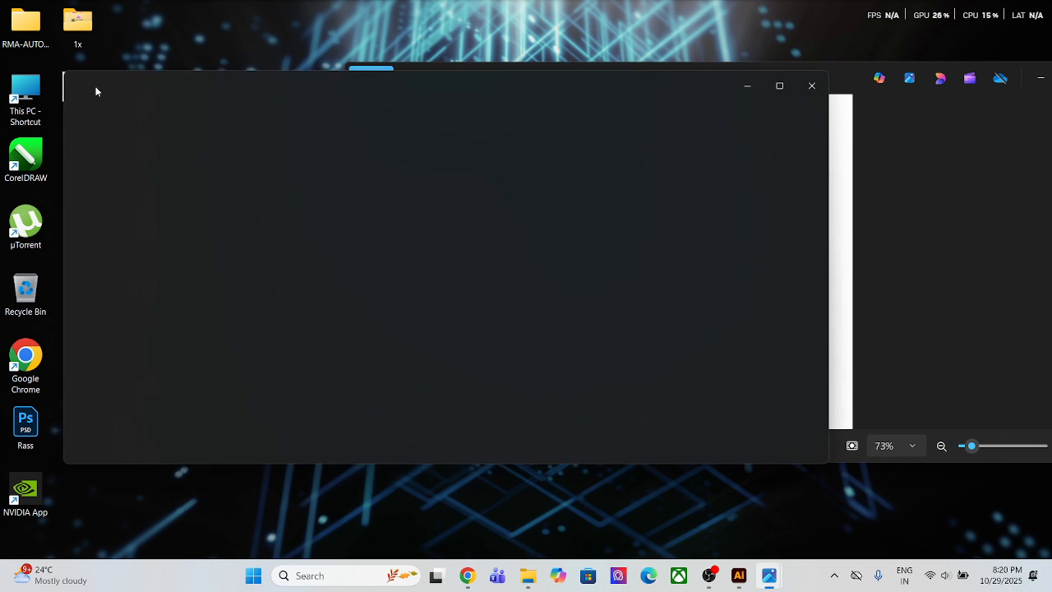
{"action": "left_click_drag", "start_coordinate": [495, 93], "coordinate": [270, 109]}
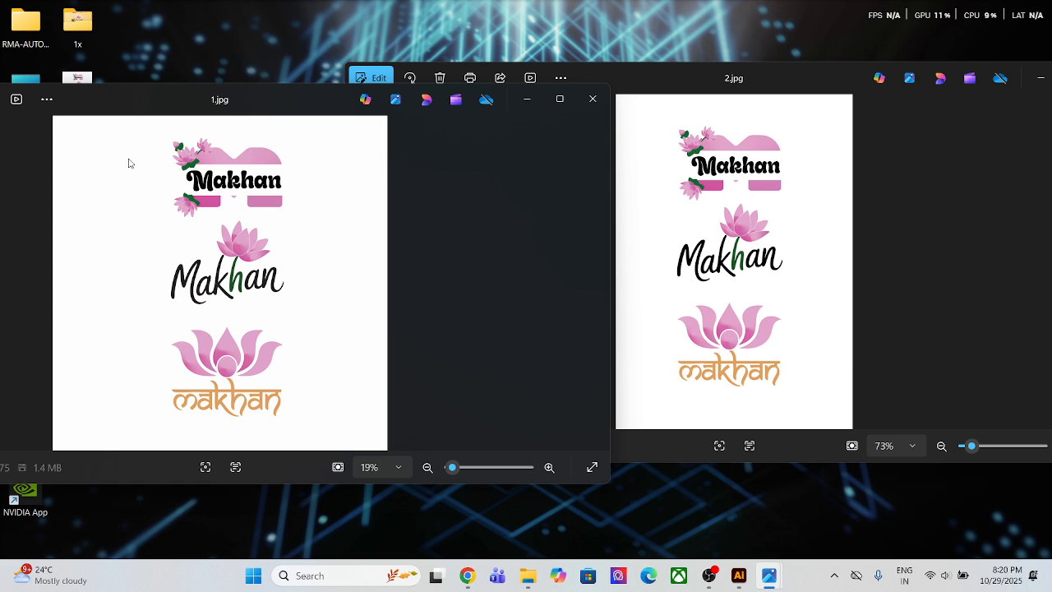
{"action": "left_click_drag", "start_coordinate": [329, 87], "coordinate": [287, 65]}
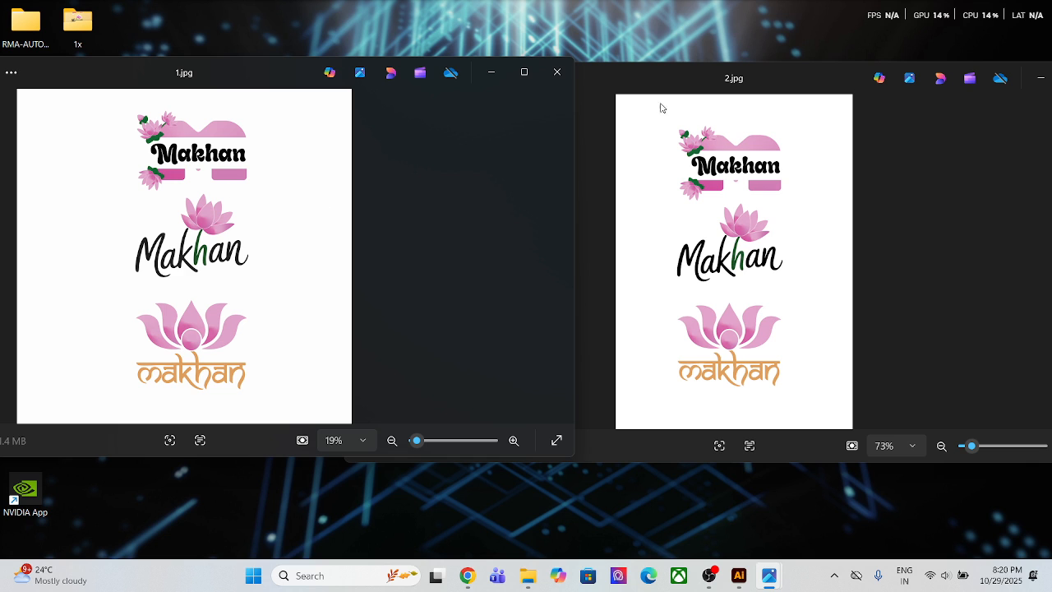
- Minimize the 2.jpg and 1.jpg viewer windows and switch back to Illustrator
{"action": "left_click", "coordinate": [1040, 78]}
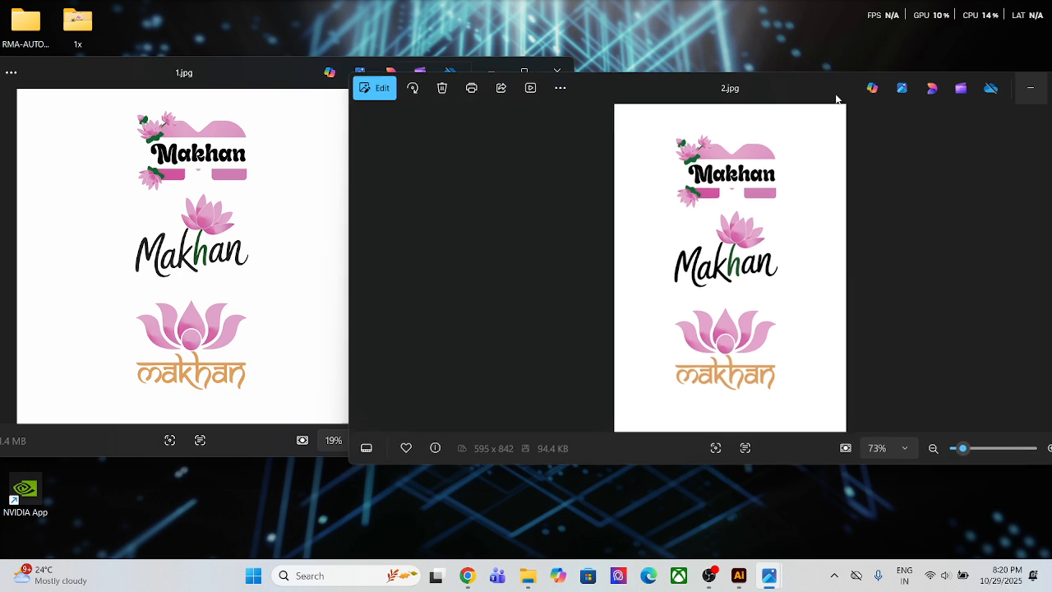
{"action": "left_click", "coordinate": [490, 71]}
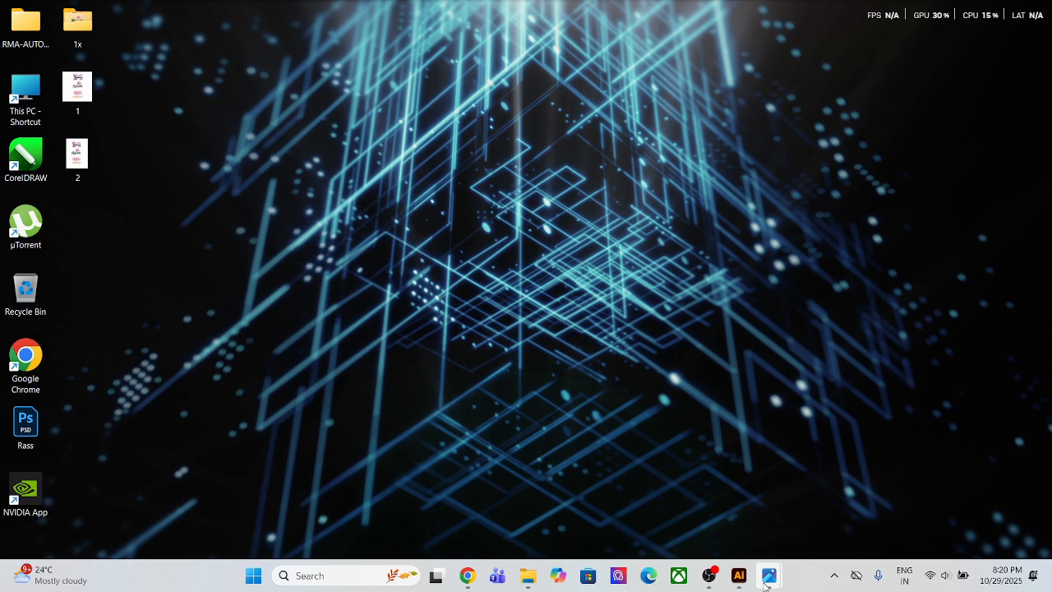
{"action": "left_click", "coordinate": [739, 575]}
{"action": "left_click", "coordinate": [477, 326]}
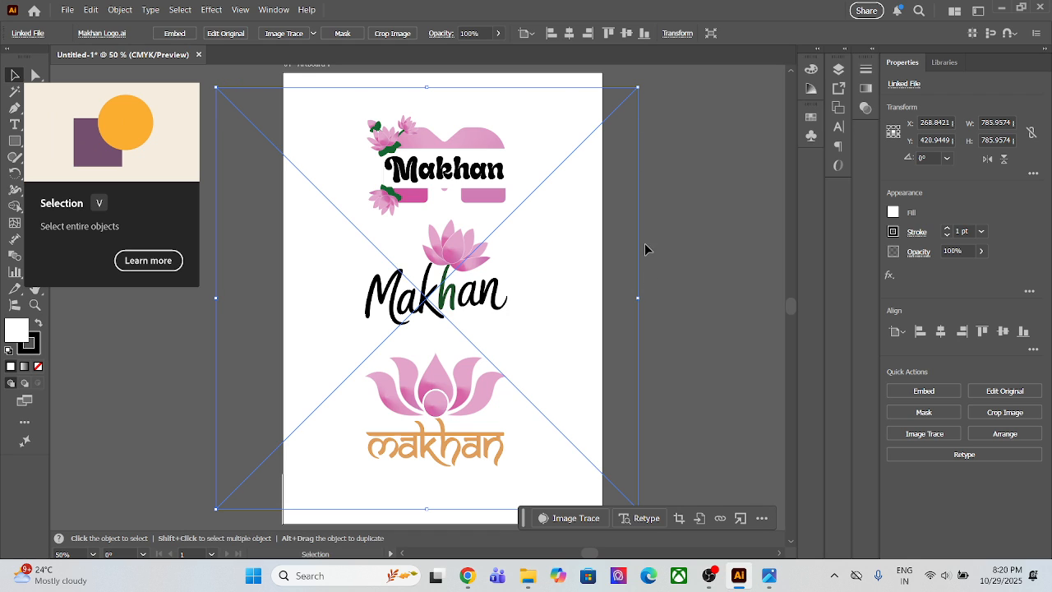
- Review the Export As dialog for the logo document and close it without exporting
{"action": "left_click", "coordinate": [68, 9]}
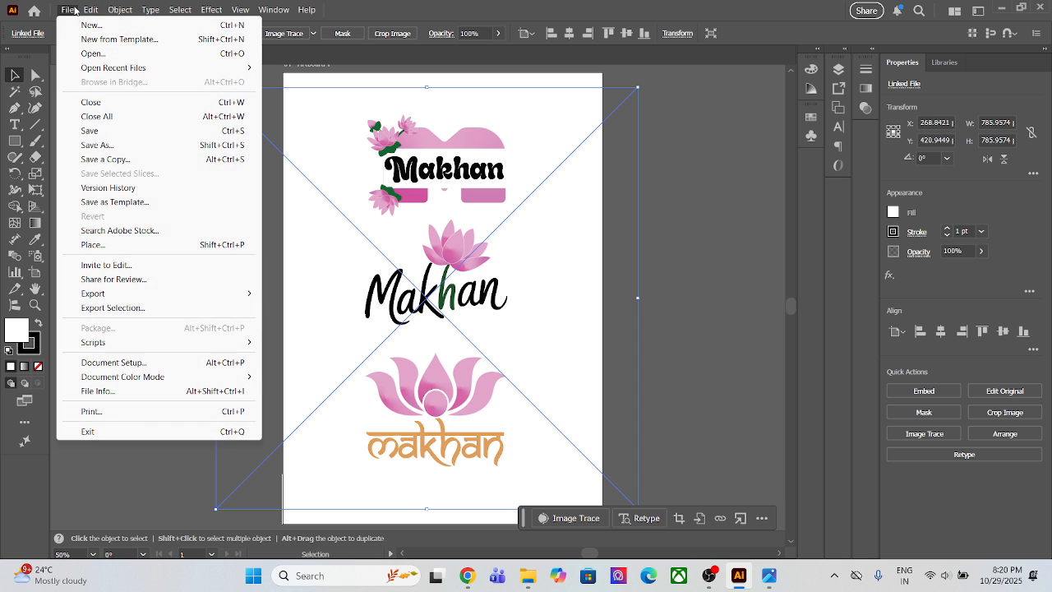
{"action": "mouse_move", "coordinate": [191, 293]}
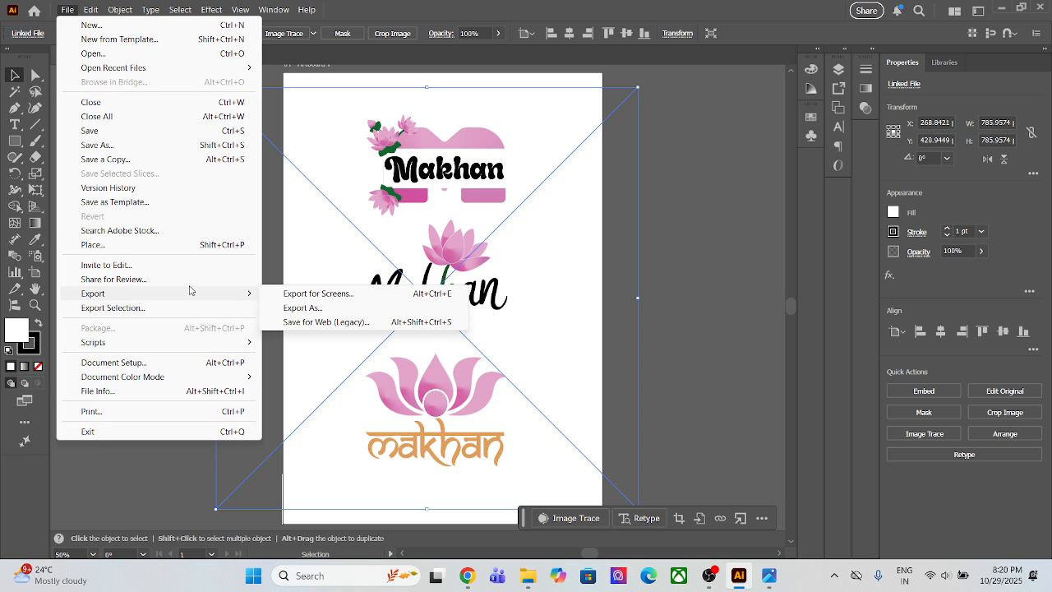
{"action": "left_click", "coordinate": [293, 309]}
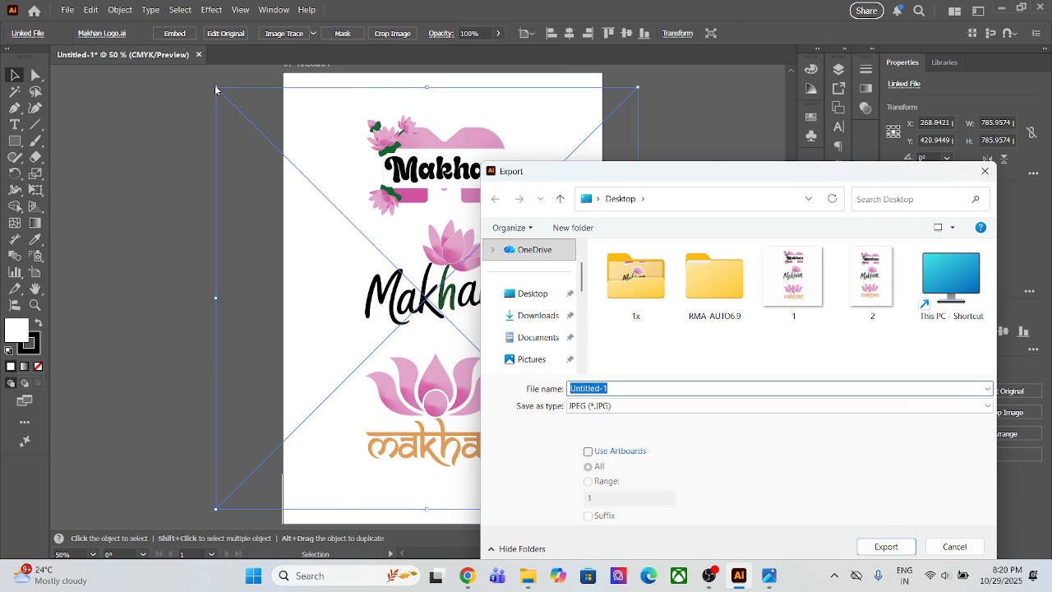
{"action": "left_click", "coordinate": [951, 546]}
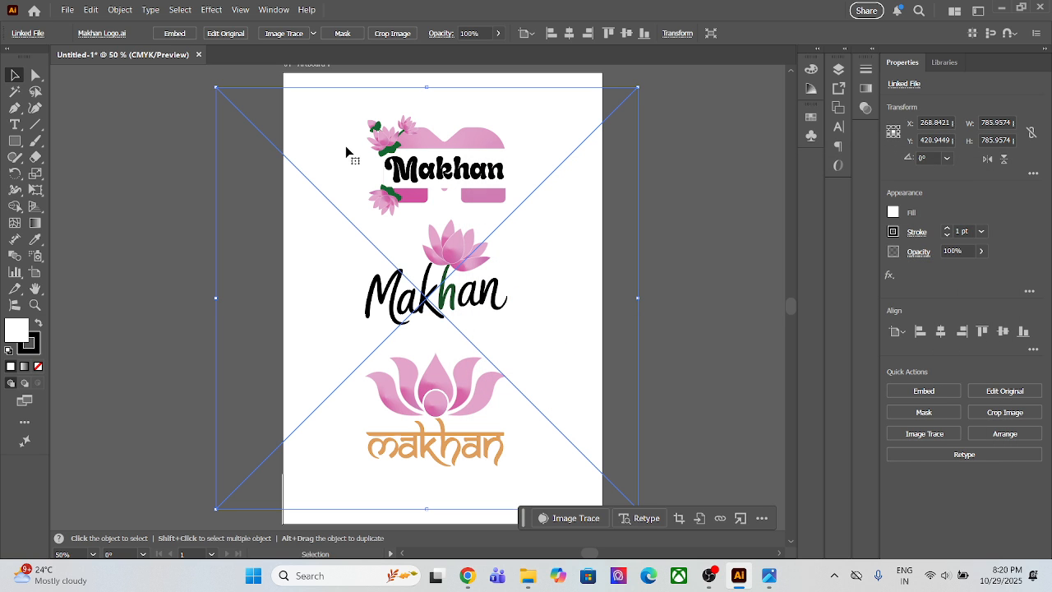
- Move the placed logo artwork slightly down on the artboard to about X 276 pt, Y 460 pt, and deselect it
{"action": "left_click_drag", "start_coordinate": [347, 160], "coordinate": [461, 316]}
{"action": "left_click_drag", "start_coordinate": [541, 363], "coordinate": [432, 222]}
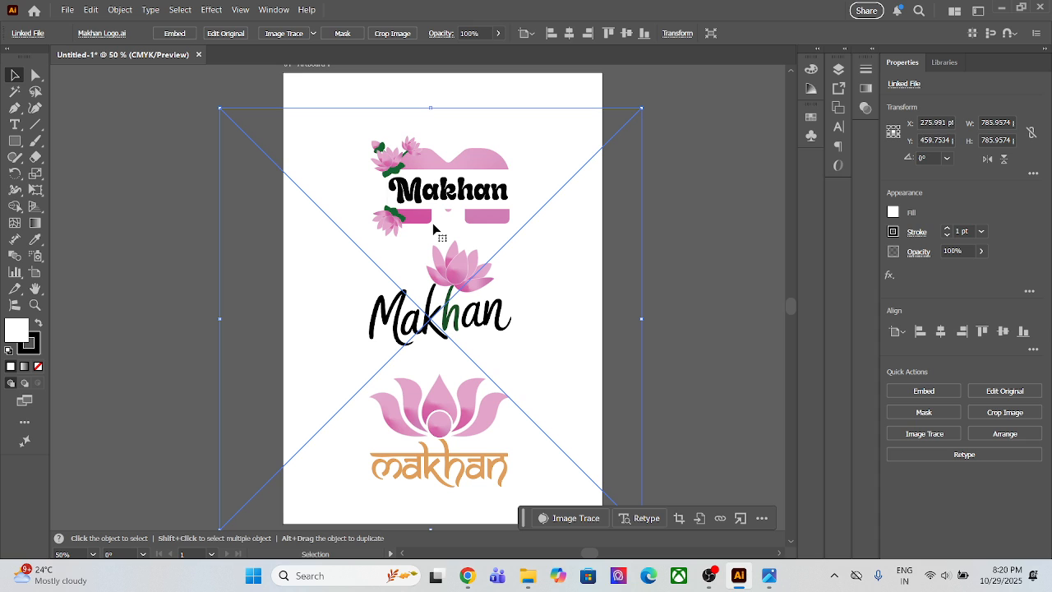
{"action": "left_click", "coordinate": [749, 140]}
- Add a text line reading "Cntl+Alt+Shift+S" in the empty area beside the artboard, level with the first logo
{"action": "left_click", "coordinate": [14, 125]}
{"action": "left_click", "coordinate": [190, 176]}
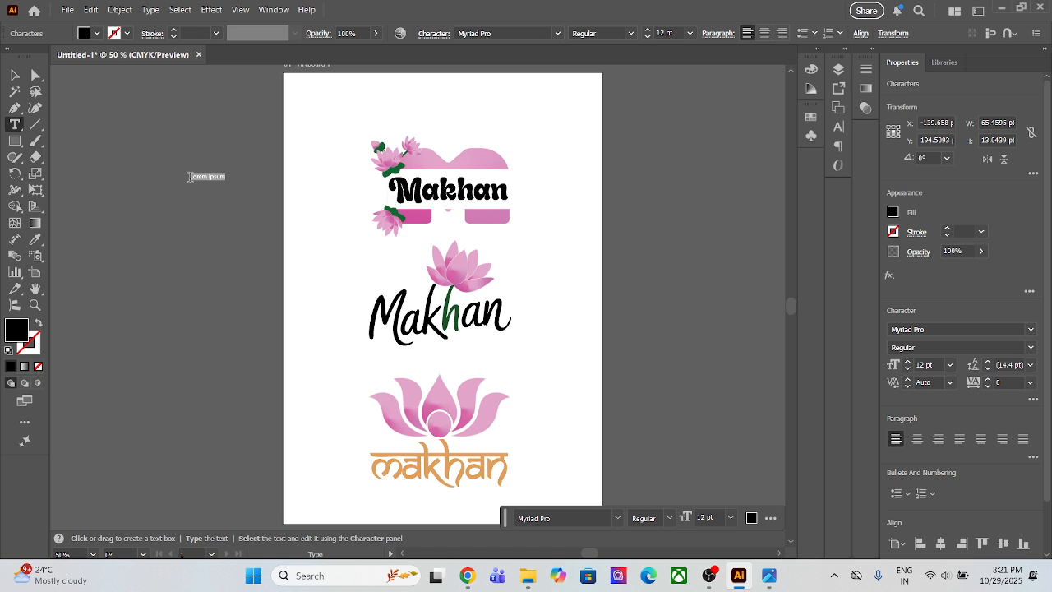
{"action": "key", "text": "BackSpace"}
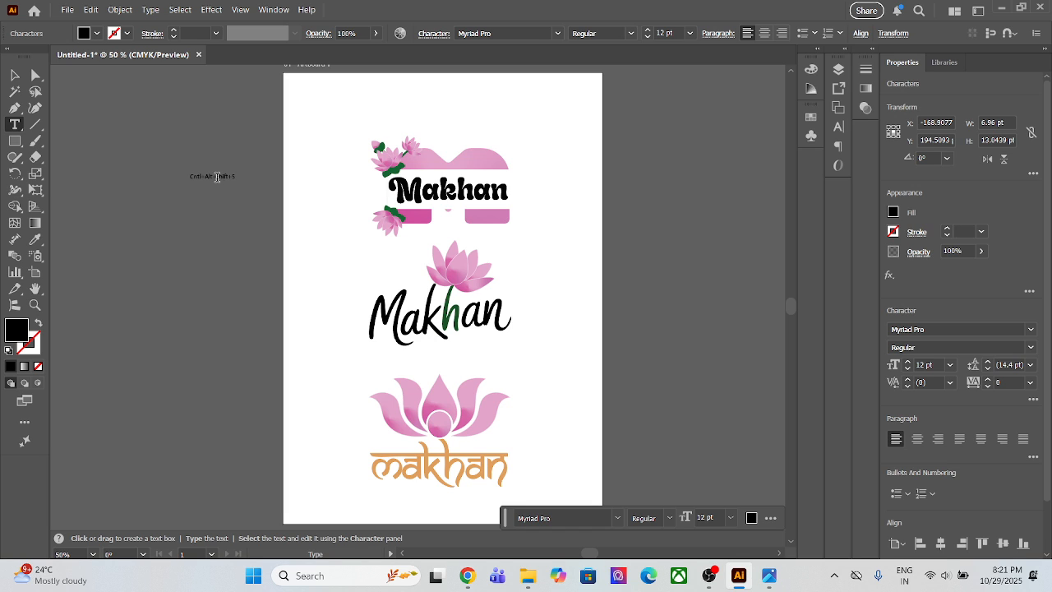
{"action": "left_click", "coordinate": [218, 176]}
{"action": "key", "text": "BackSpace"}
{"action": "type", "text": "S"}
- Set the shortcut text to 36 pt and move it above the first logo, at about X 276 pt, Y 36 pt
{"action": "left_click_drag", "start_coordinate": [215, 171], "coordinate": [181, 170]}
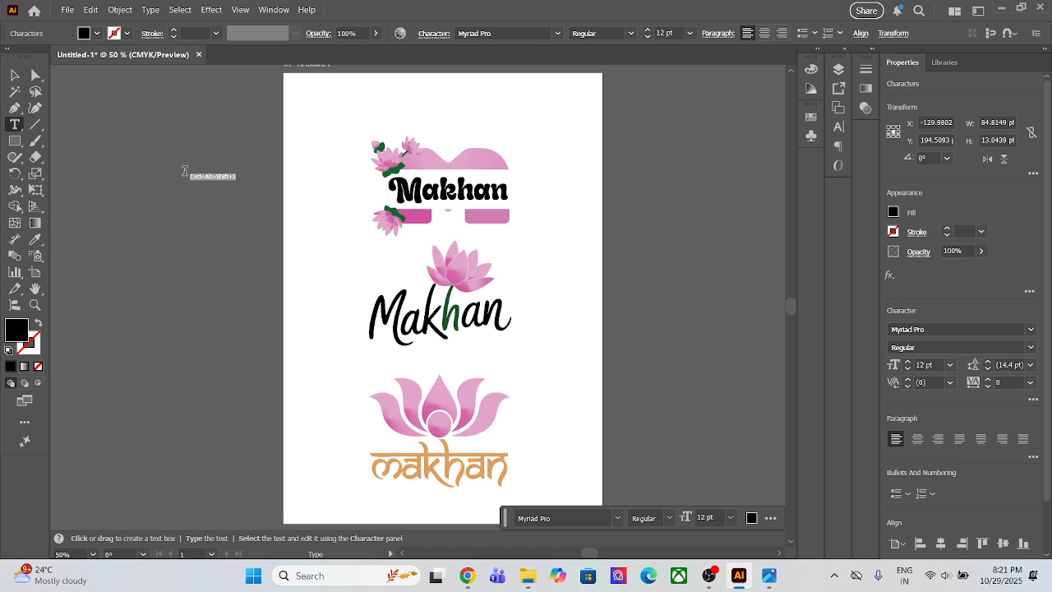
{"action": "left_click", "coordinate": [731, 516]}
{"action": "left_click", "coordinate": [751, 458]}
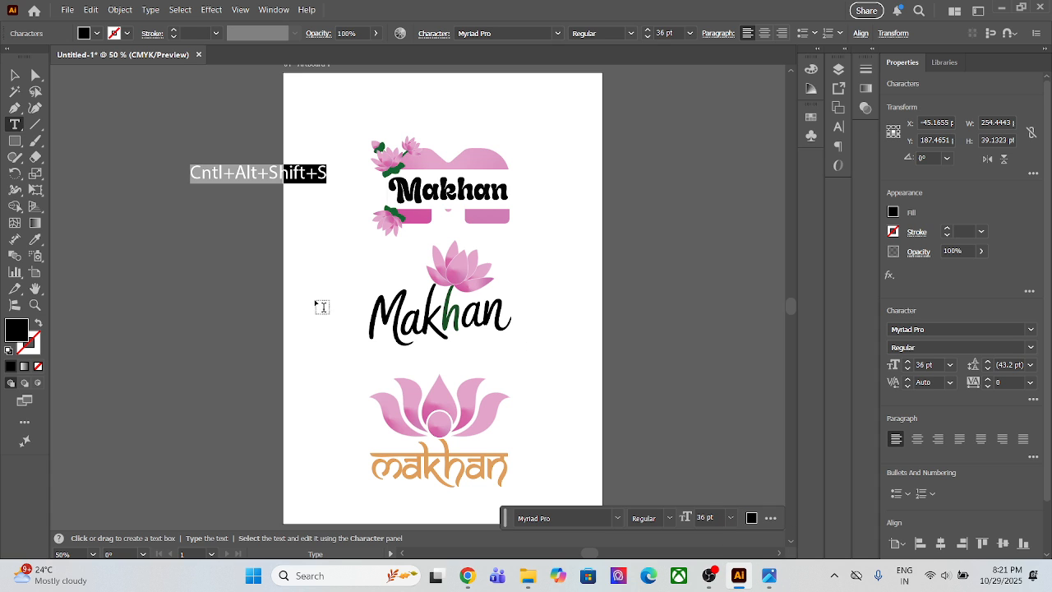
{"action": "left_click", "coordinate": [15, 75]}
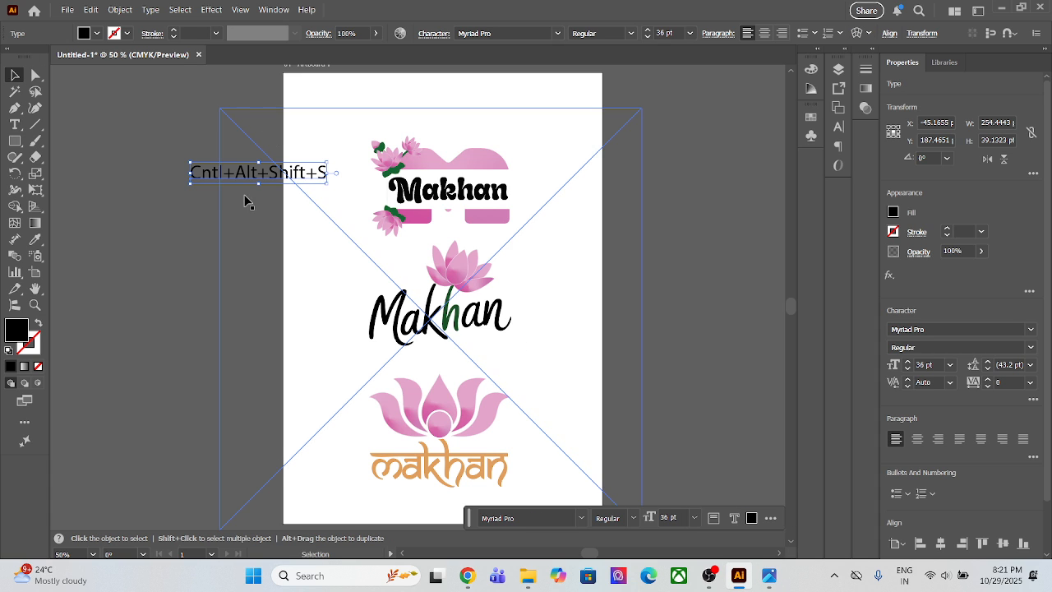
{"action": "left_click_drag", "start_coordinate": [190, 173], "coordinate": [433, 101]}
{"action": "left_click", "coordinate": [665, 160]}
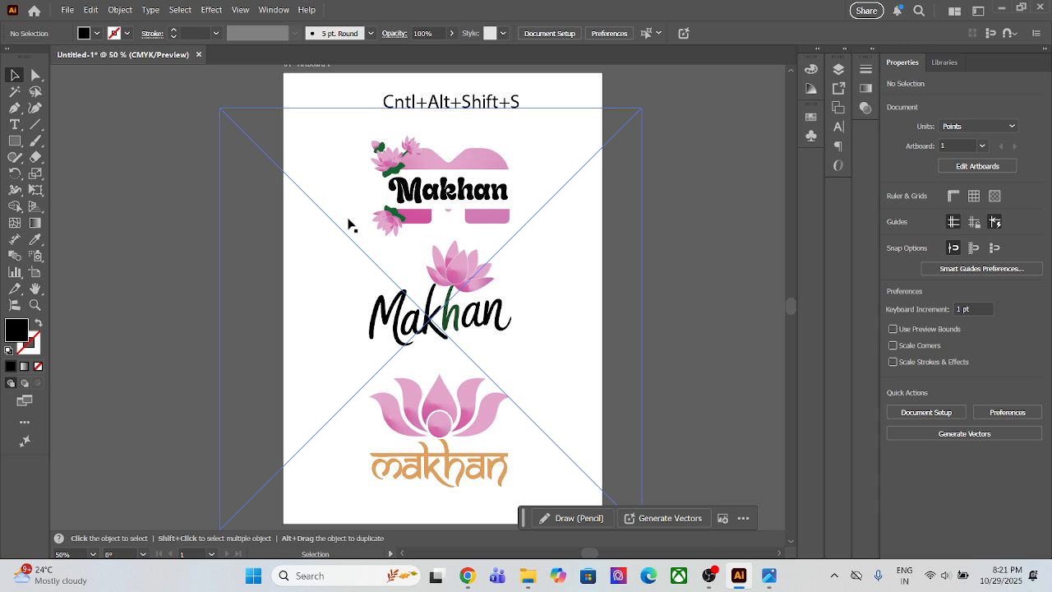
{"action": "mouse_move", "coordinate": [442, 102]}
{"action": "left_mouse_down"}
{"action": "mouse_move", "coordinate": [419, 79]}
{"action": "mouse_move", "coordinate": [422, 93]}
{"action": "left_mouse_up"}
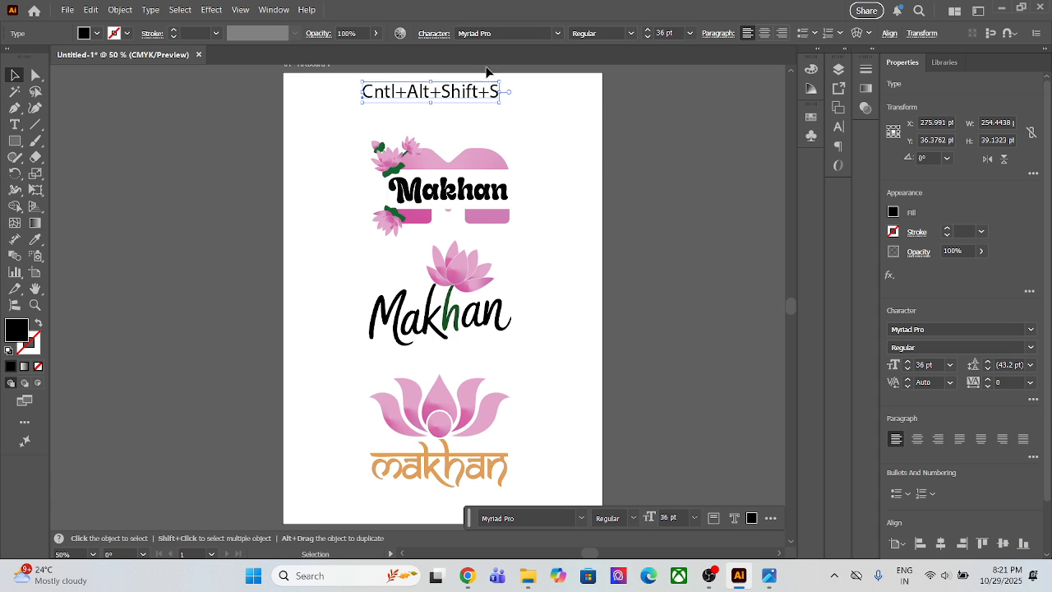
{"action": "left_click", "coordinate": [267, 86]}
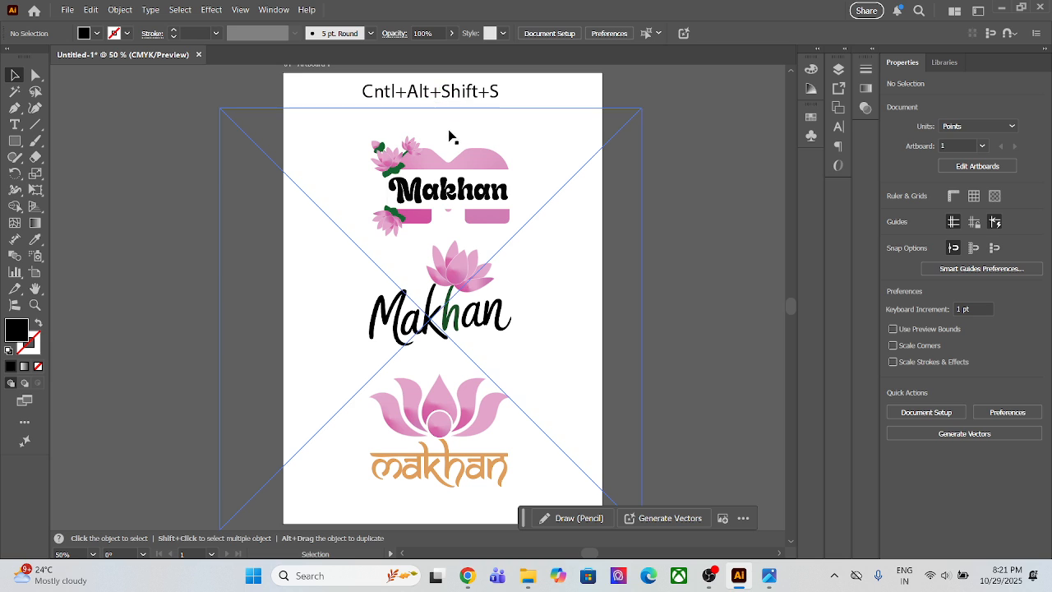
{"action": "left_click", "coordinate": [272, 209]}
{"action": "left_click", "coordinate": [157, 168]}
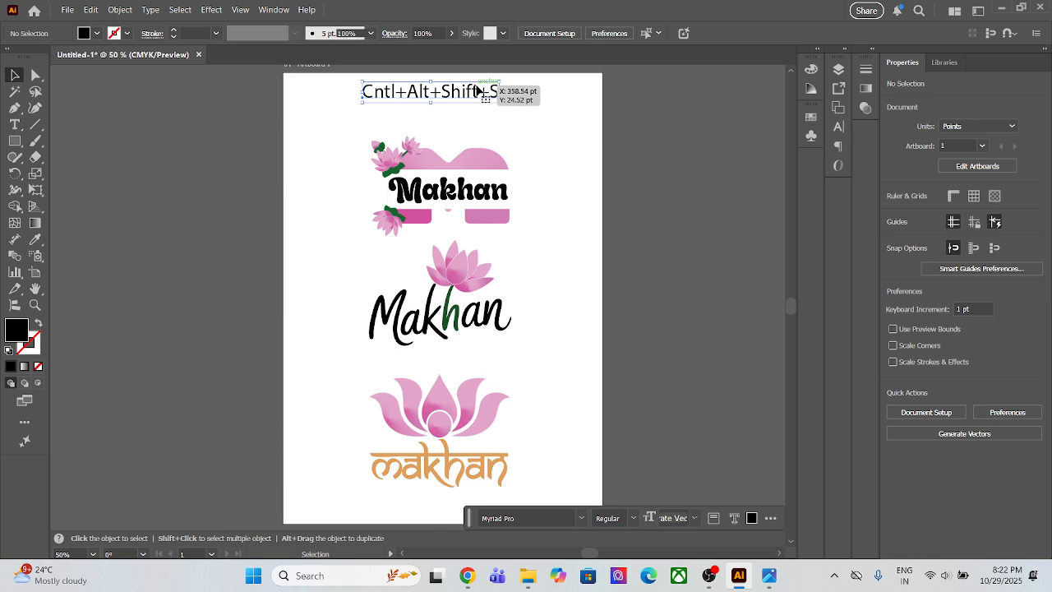
{"action": "left_click", "coordinate": [634, 111]}
{"action": "left_click", "coordinate": [678, 121]}
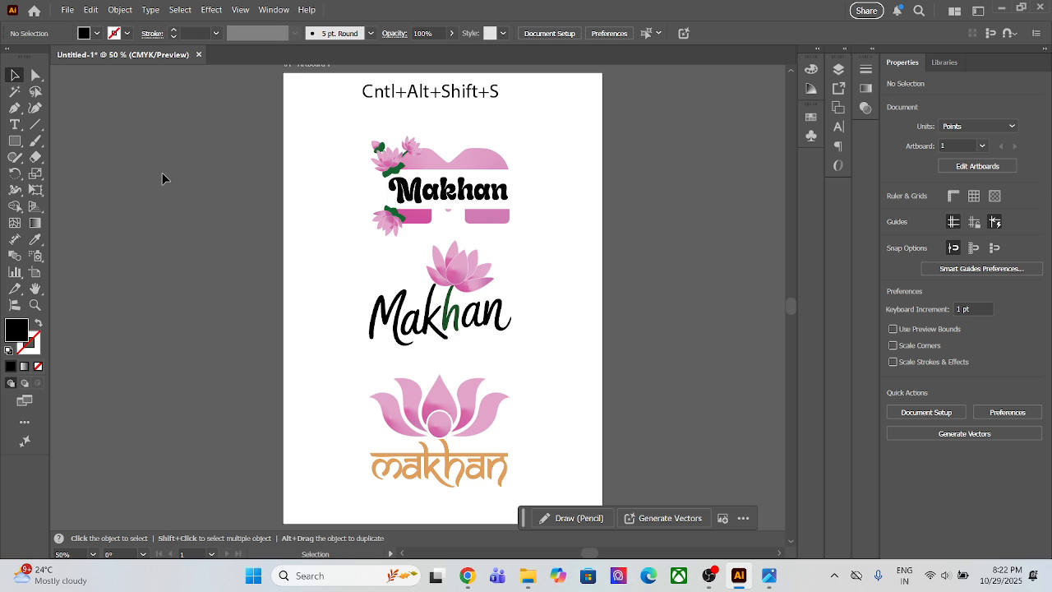
{"action": "left_click", "coordinate": [66, 9]}
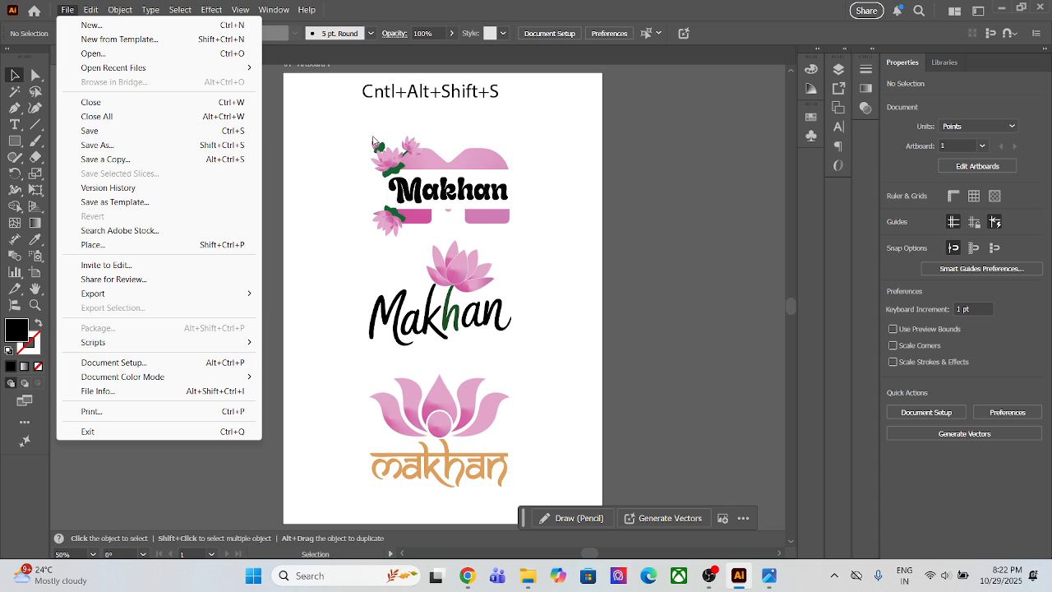
{"action": "left_click", "coordinate": [391, 104]}
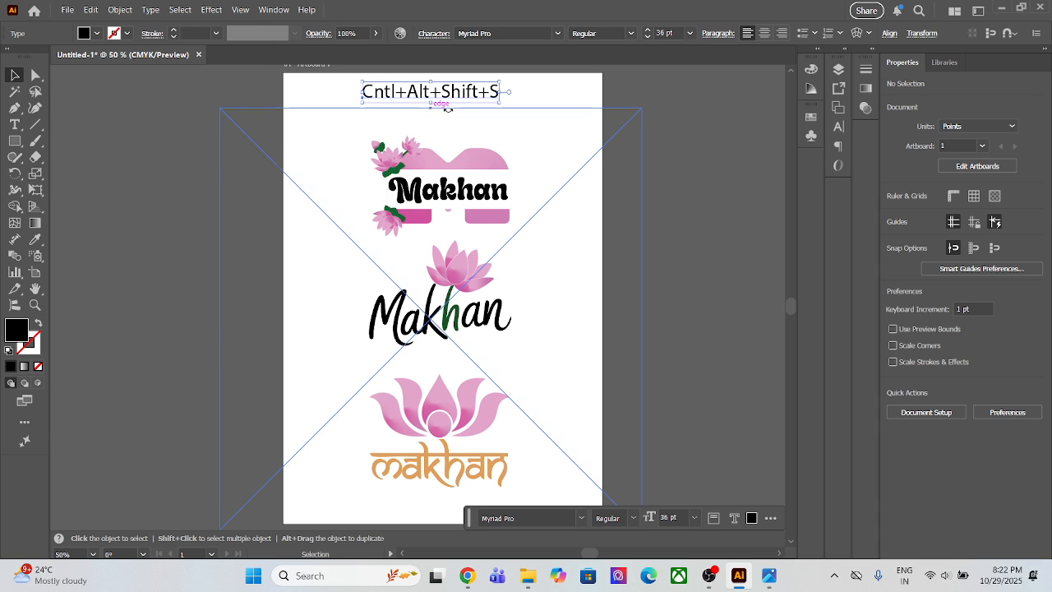
{"action": "left_click", "coordinate": [724, 136]}
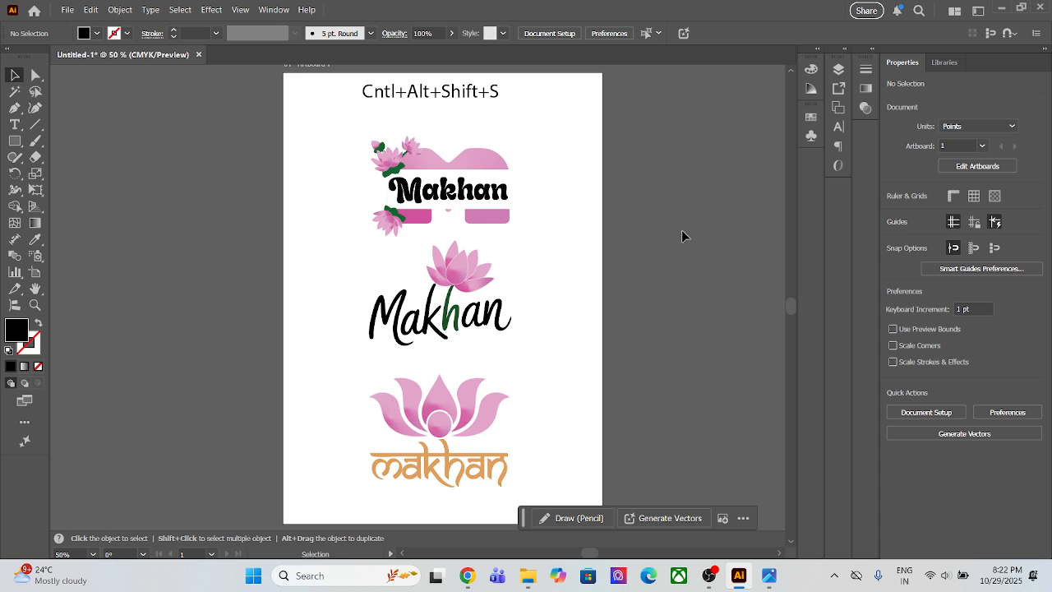
- Delete the shortcut text and the placed logo artwork from the artboard
{"action": "left_click_drag", "start_coordinate": [299, 84], "coordinate": [583, 494]}
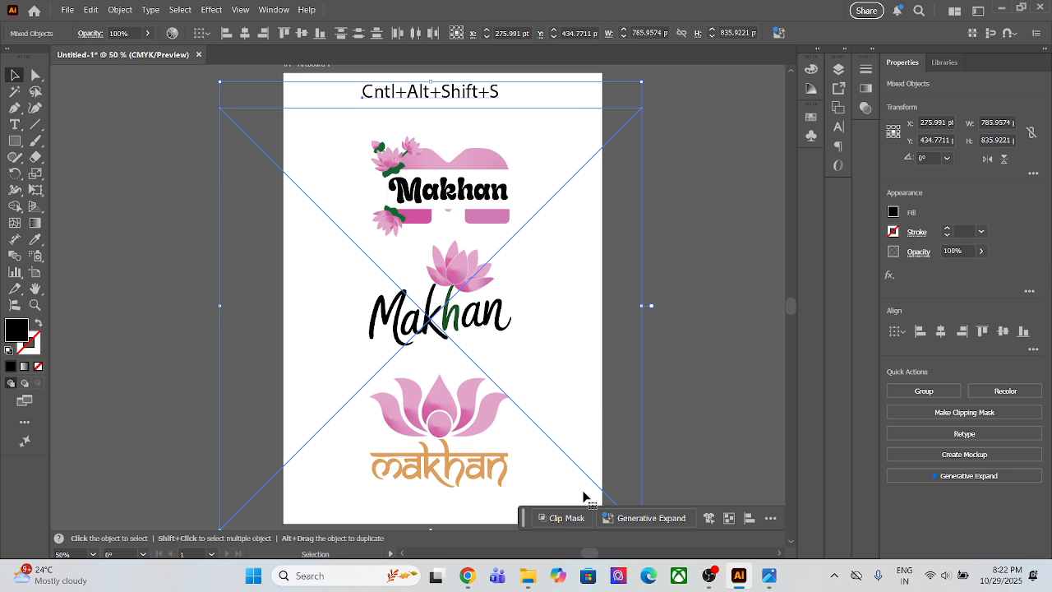
{"action": "key", "text": "Delete"}
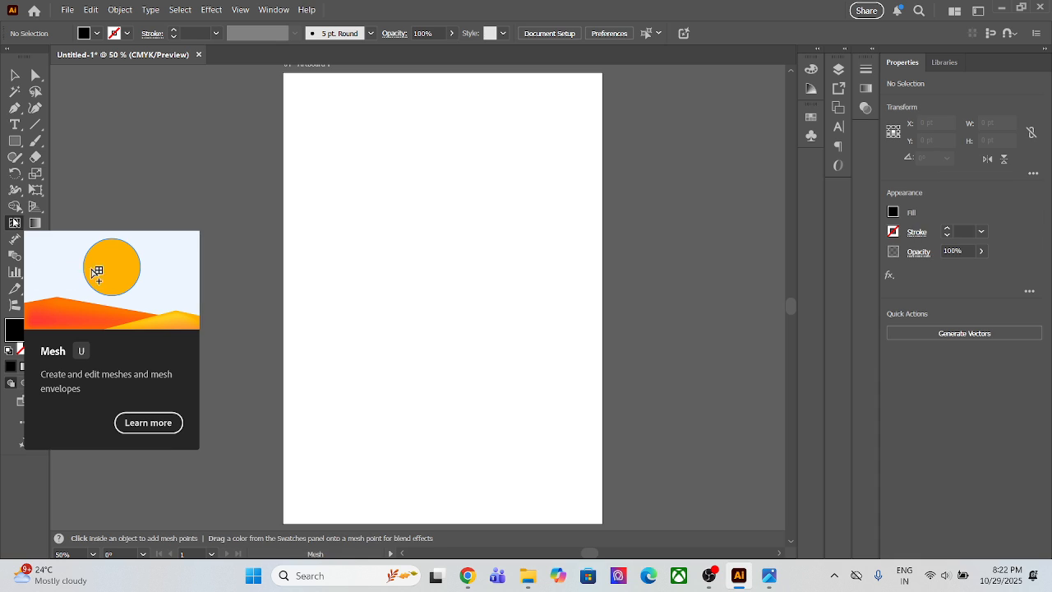
- Draw a rectangle about 263 by 333 pt near the middle of the artboard and fill it with yellow #ffce00
{"action": "mouse_move", "coordinate": [14, 141]}
{"action": "left_mouse_down"}
{"action": "mouse_move", "coordinate": [51, 153]}
{"action": "mouse_move", "coordinate": [69, 147]}
{"action": "left_mouse_up"}
{"action": "left_click_drag", "start_coordinate": [393, 176], "coordinate": [534, 355]}
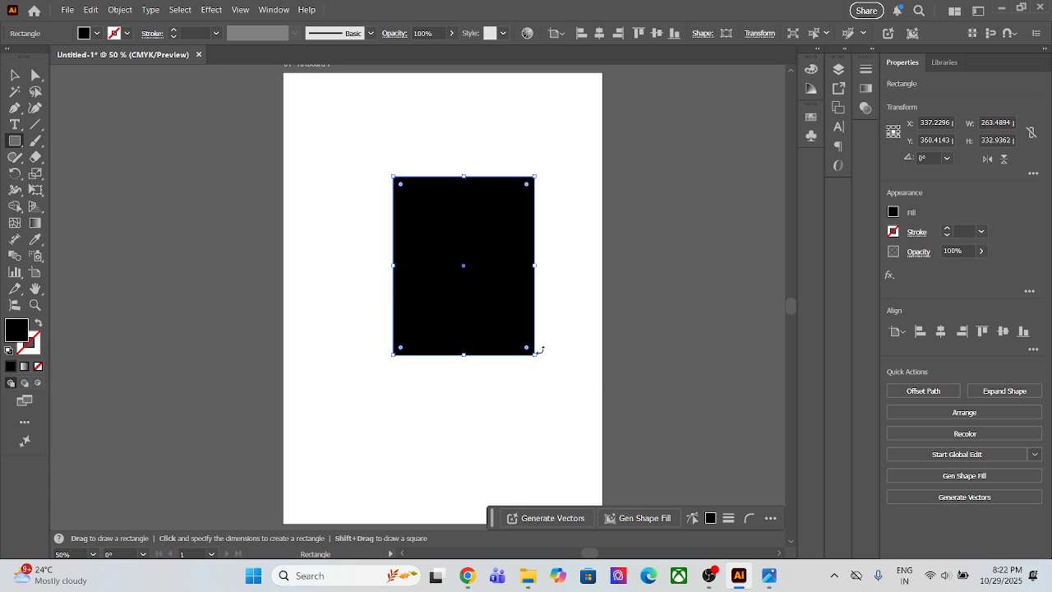
{"action": "double_click", "coordinate": [18, 331]}
{"action": "left_click_drag", "start_coordinate": [866, 404], "coordinate": [876, 491]}
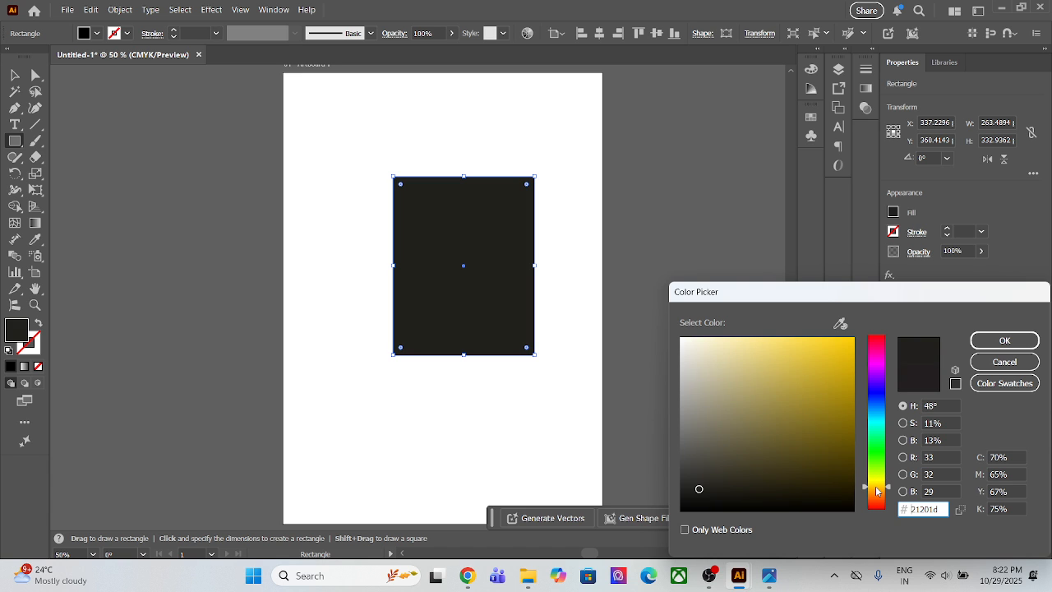
{"action": "left_click", "coordinate": [827, 400]}
{"action": "left_click", "coordinate": [1004, 340]}
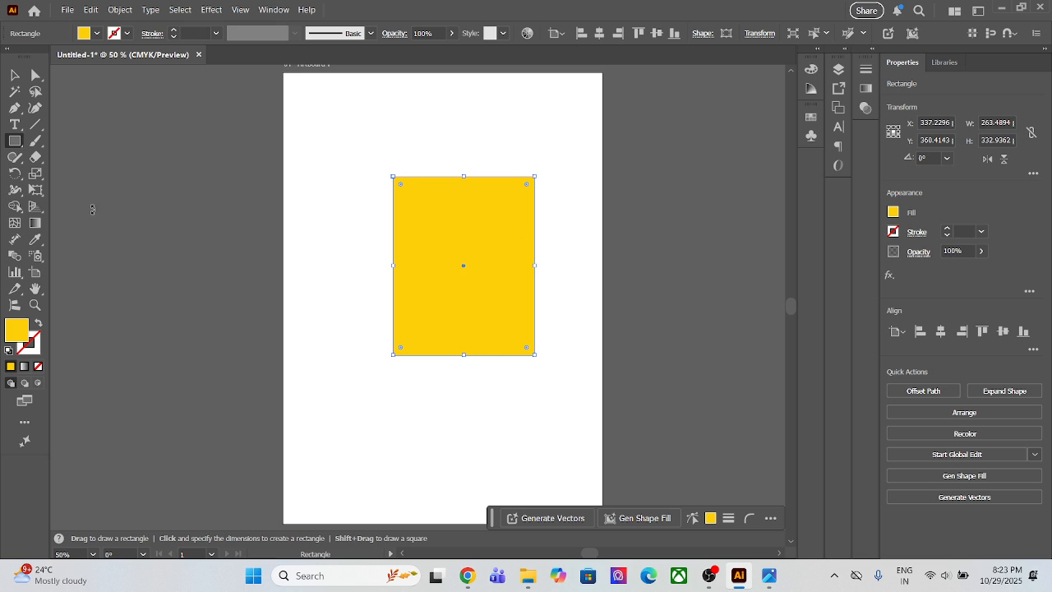
- Add Mesh tool points at the yellow rectangle's centre, just inside its upper-left corner and just inside its lower-right corner
{"action": "left_click", "coordinate": [11, 224]}
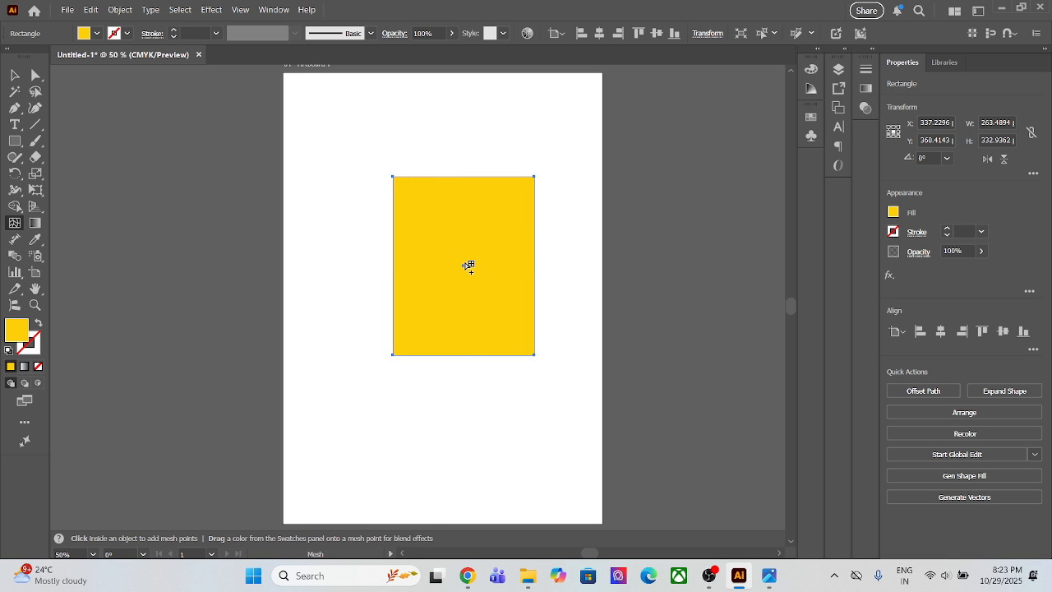
{"action": "left_click", "coordinate": [396, 200]}
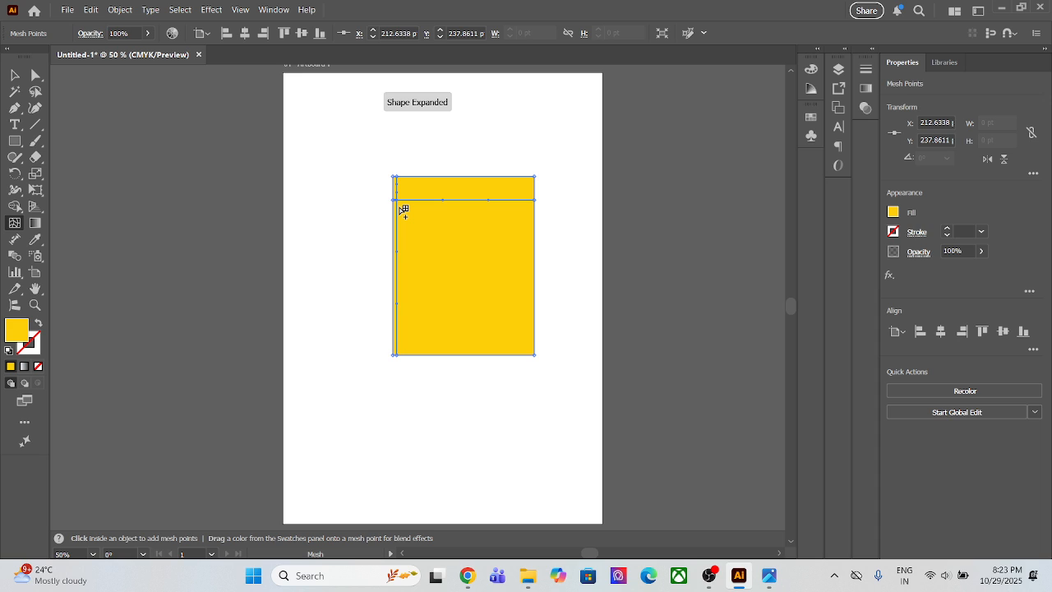
{"action": "key", "text": "ctrl+z"}
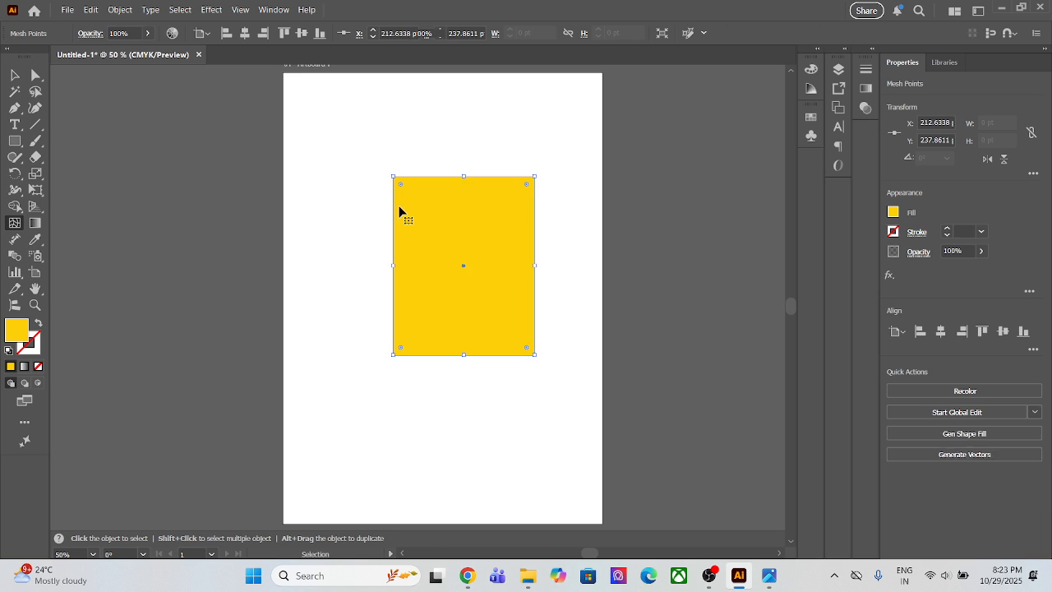
{"action": "left_click", "coordinate": [465, 266]}
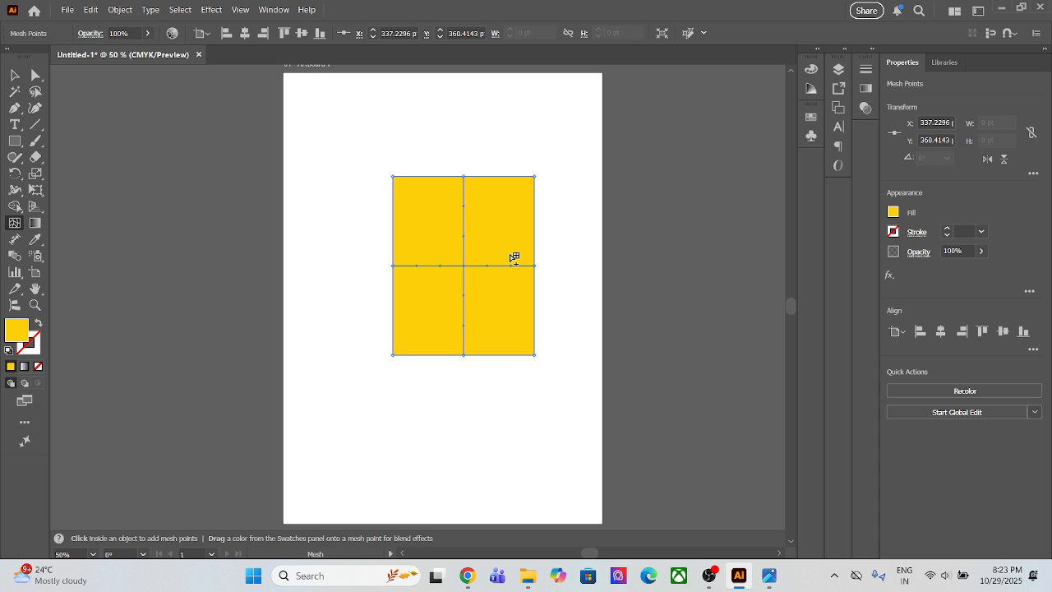
{"action": "left_click", "coordinate": [399, 183]}
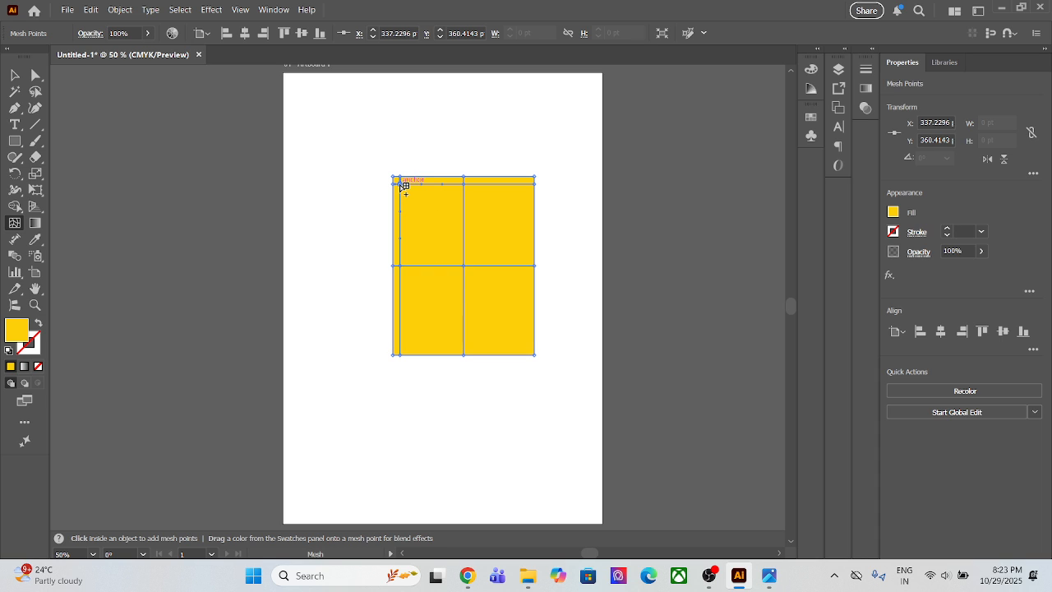
{"action": "left_click", "coordinate": [529, 345]}
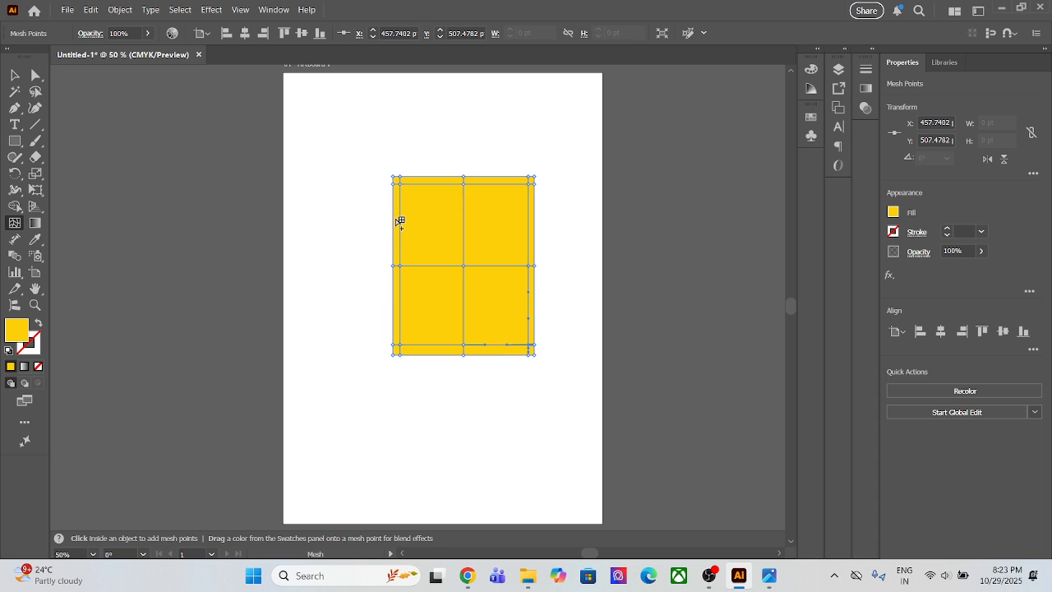
- Try orange #ff8b00 on the mesh point just inside the yellow rectangle's upper-left corner, and cancel the colour change
{"action": "scroll", "coordinate": [409, 211], "scroll_direction": "up", "scroll_amount": 2}
{"action": "left_click_drag", "start_coordinate": [474, 220], "coordinate": [425, 174]}
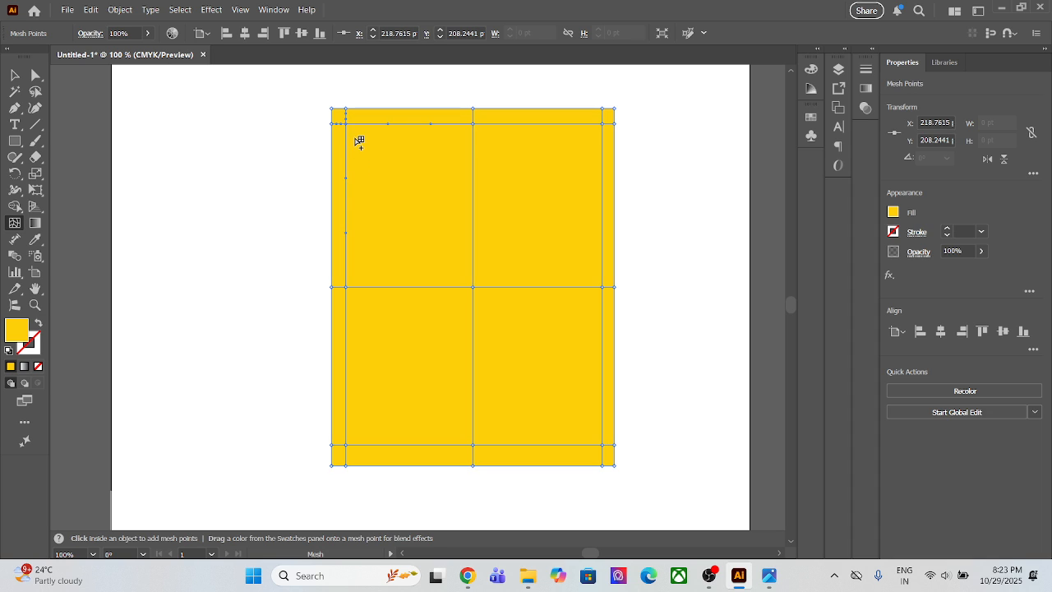
{"action": "left_click", "coordinate": [347, 124]}
{"action": "double_click", "coordinate": [16, 331]}
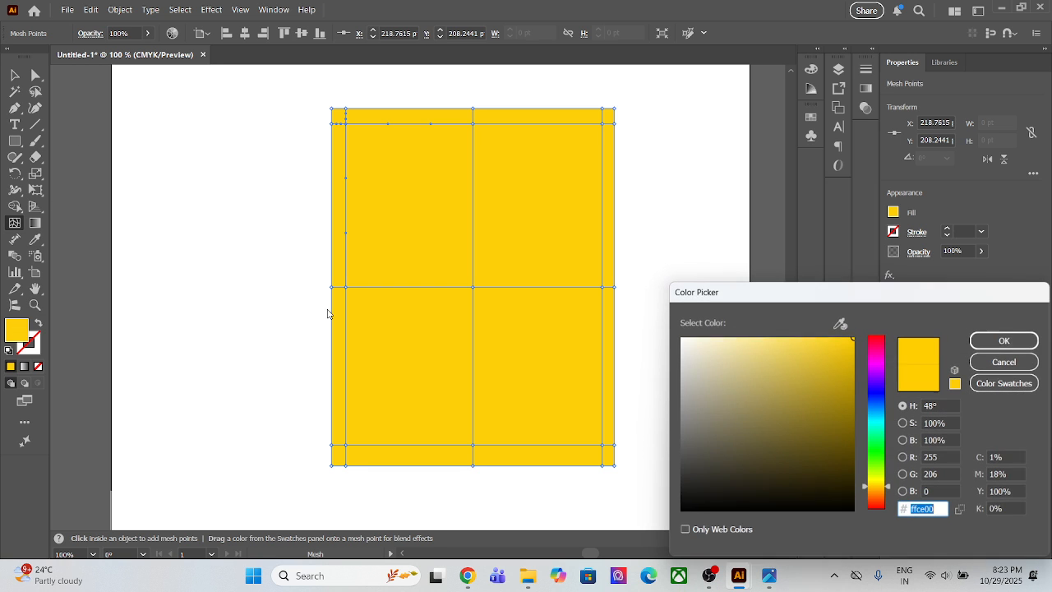
{"action": "left_click", "coordinate": [877, 494]}
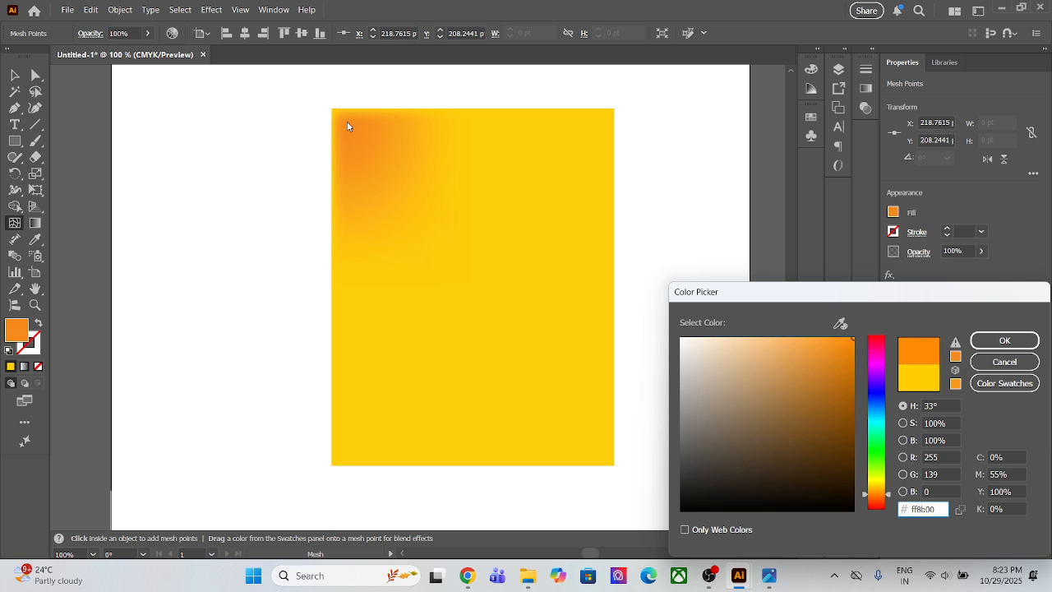
{"action": "left_click", "coordinate": [1004, 363]}
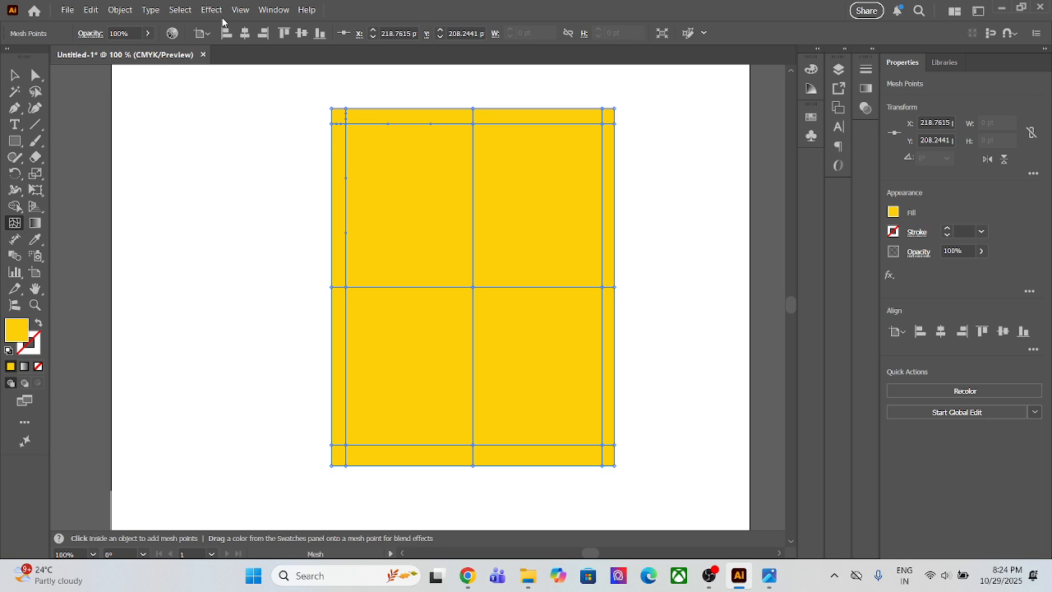
- Lasso all the inner mesh points of the rectangle and try orange #ff8500 on them, cancelling the colour change
{"action": "left_click", "coordinate": [37, 92]}
{"action": "mouse_move", "coordinate": [341, 123]}
{"action": "left_mouse_down"}
{"action": "mouse_move", "coordinate": [338, 451]}
{"action": "mouse_move", "coordinate": [400, 462]}
{"action": "mouse_move", "coordinate": [606, 453]}
{"action": "mouse_move", "coordinate": [603, 114]}
{"action": "mouse_move", "coordinate": [527, 125]}
{"action": "mouse_move", "coordinate": [341, 124]}
{"action": "left_mouse_up"}
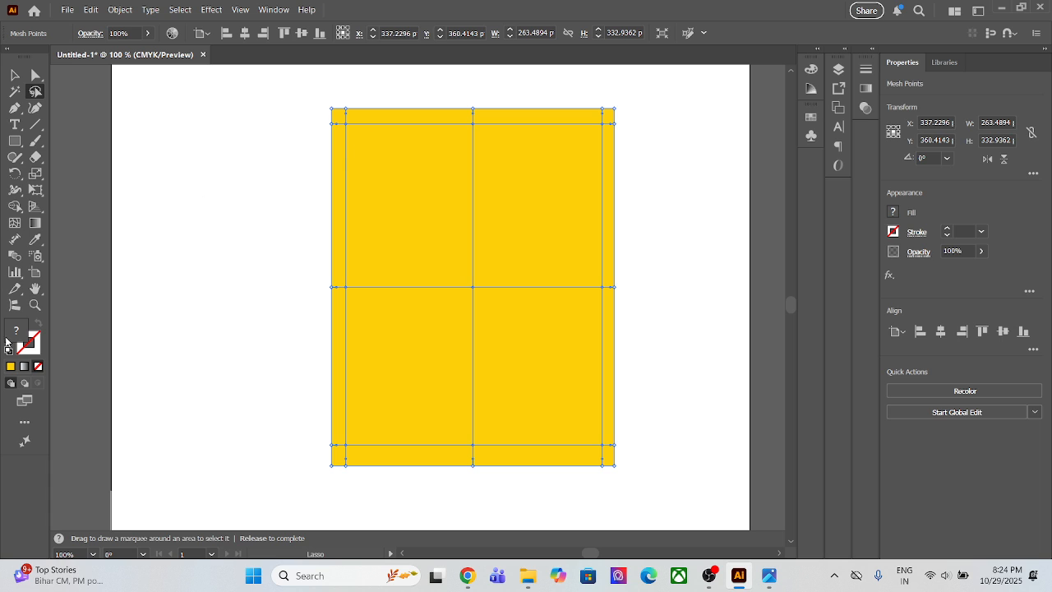
{"action": "double_click", "coordinate": [13, 334]}
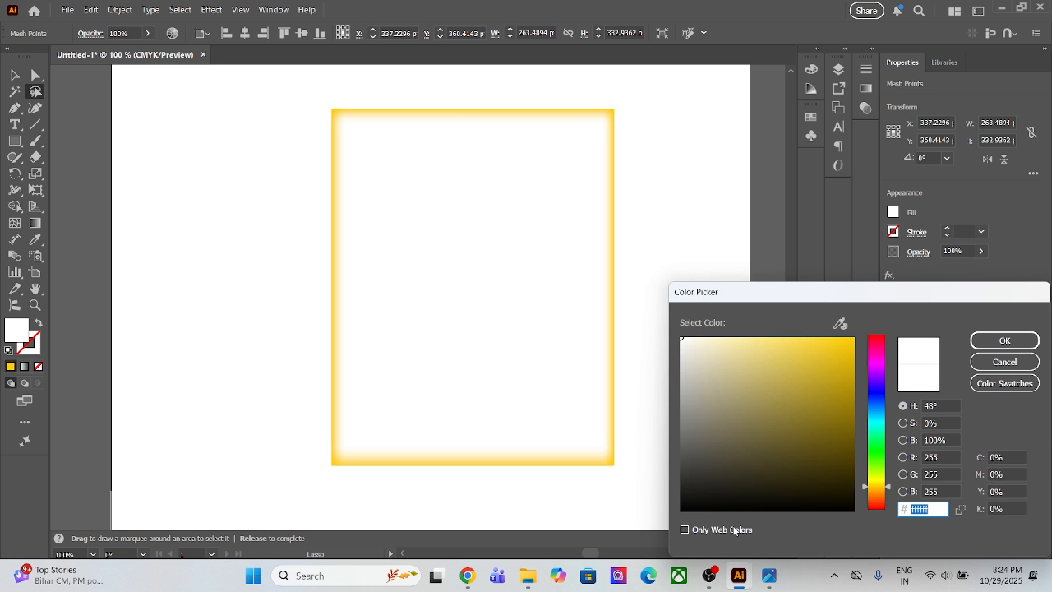
{"action": "left_click_drag", "start_coordinate": [878, 475], "coordinate": [879, 493]}
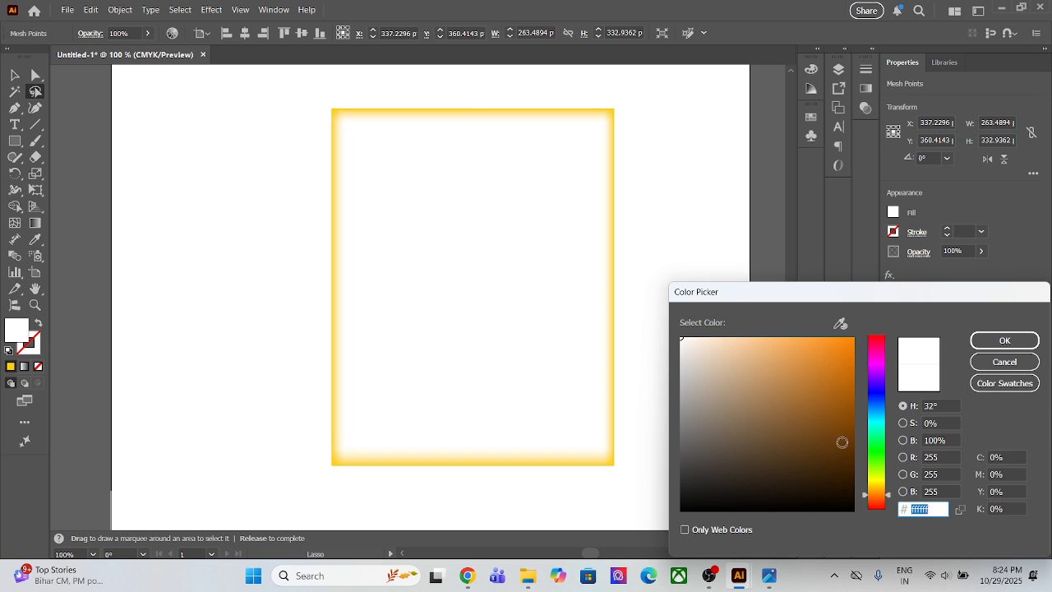
{"action": "left_click_drag", "start_coordinate": [833, 370], "coordinate": [861, 327]}
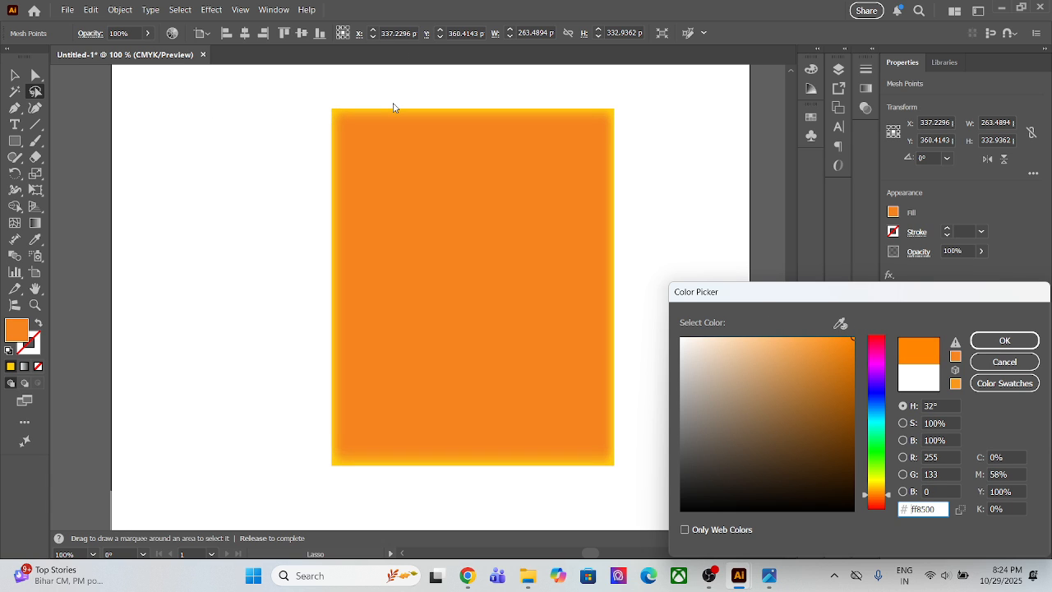
{"action": "left_click", "coordinate": [1001, 366]}
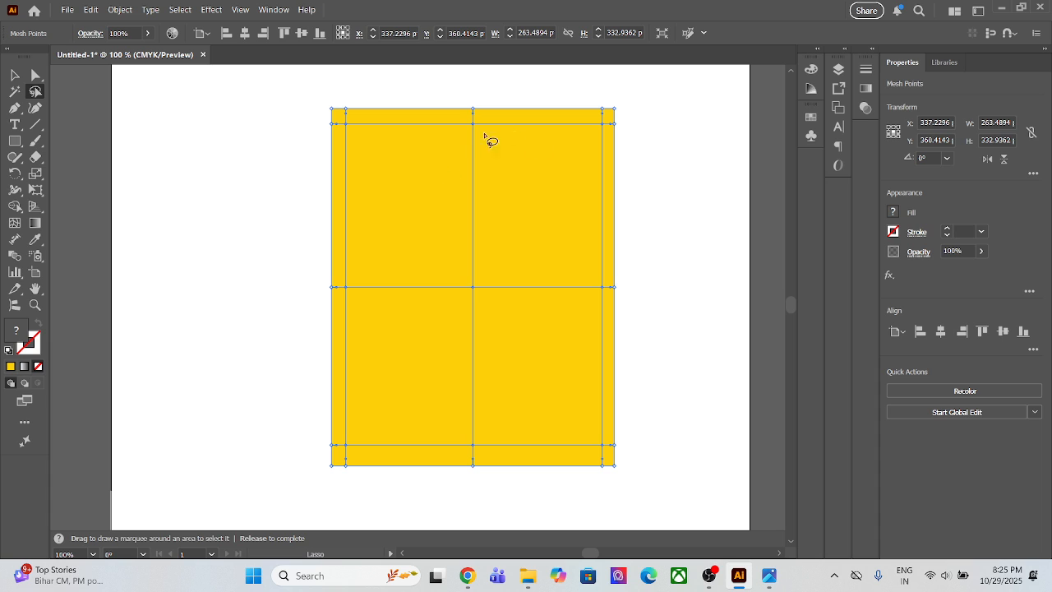
- Reselect the rectangle's mesh, lasso the mesh points along its outer edge and try a brownish orange on them, cancelling the colour change
{"action": "left_click", "coordinate": [346, 124]}
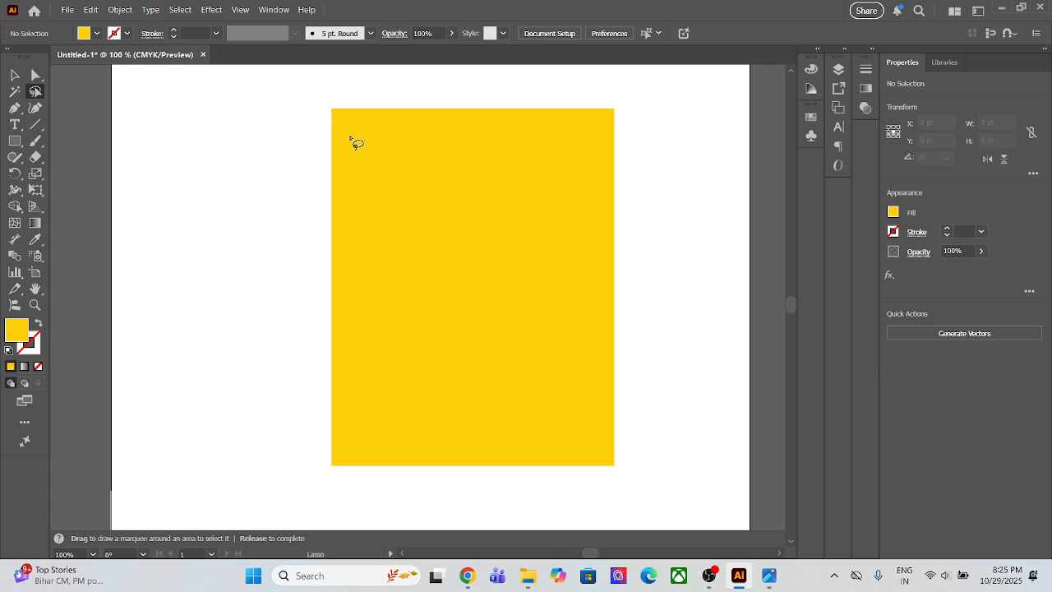
{"action": "left_click", "coordinate": [15, 222]}
{"action": "left_click", "coordinate": [15, 75]}
{"action": "left_click", "coordinate": [380, 227]}
{"action": "left_click", "coordinate": [15, 222]}
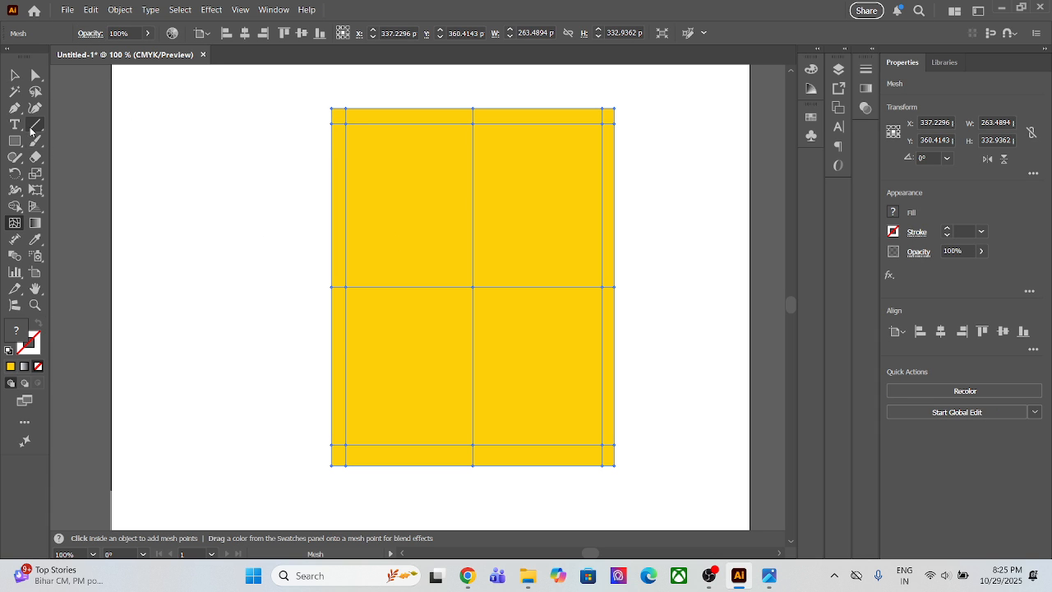
{"action": "left_click", "coordinate": [36, 92]}
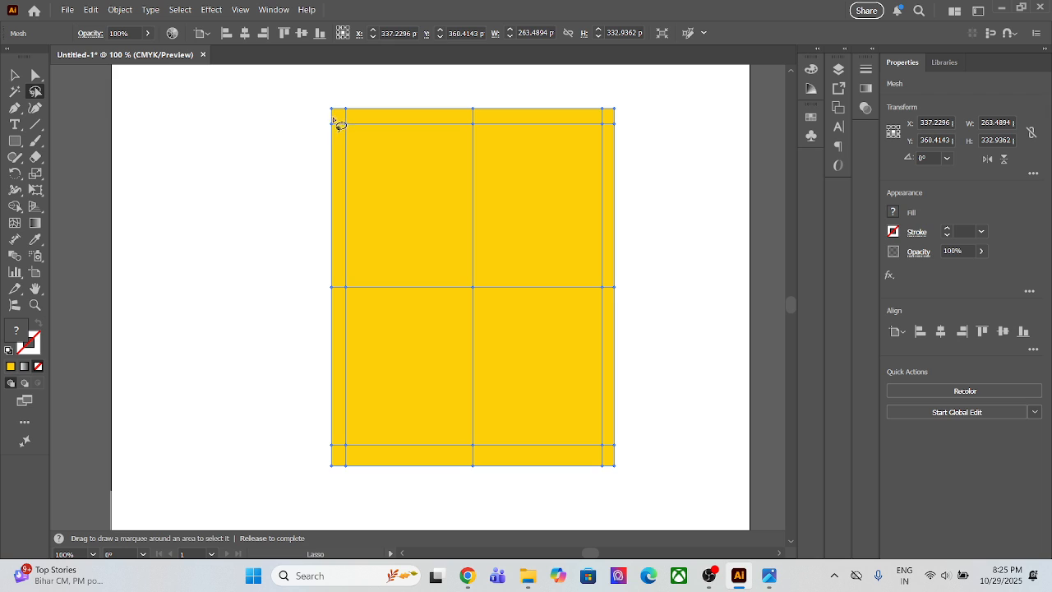
{"action": "mouse_move", "coordinate": [337, 121]}
{"action": "left_mouse_down"}
{"action": "mouse_move", "coordinate": [334, 477]}
{"action": "mouse_move", "coordinate": [299, 414]}
{"action": "mouse_move", "coordinate": [282, 302]}
{"action": "mouse_move", "coordinate": [283, 175]}
{"action": "mouse_move", "coordinate": [312, 102]}
{"action": "mouse_move", "coordinate": [396, 80]}
{"action": "mouse_move", "coordinate": [548, 90]}
{"action": "mouse_move", "coordinate": [619, 104]}
{"action": "mouse_move", "coordinate": [644, 121]}
{"action": "mouse_move", "coordinate": [628, 382]}
{"action": "mouse_move", "coordinate": [641, 443]}
{"action": "mouse_move", "coordinate": [590, 506]}
{"action": "mouse_move", "coordinate": [492, 505]}
{"action": "mouse_move", "coordinate": [335, 466]}
{"action": "mouse_move", "coordinate": [357, 448]}
{"action": "mouse_move", "coordinate": [606, 454]}
{"action": "mouse_move", "coordinate": [605, 120]}
{"action": "mouse_move", "coordinate": [337, 118]}
{"action": "mouse_move", "coordinate": [403, 118]}
{"action": "mouse_move", "coordinate": [342, 123]}
{"action": "left_mouse_up"}
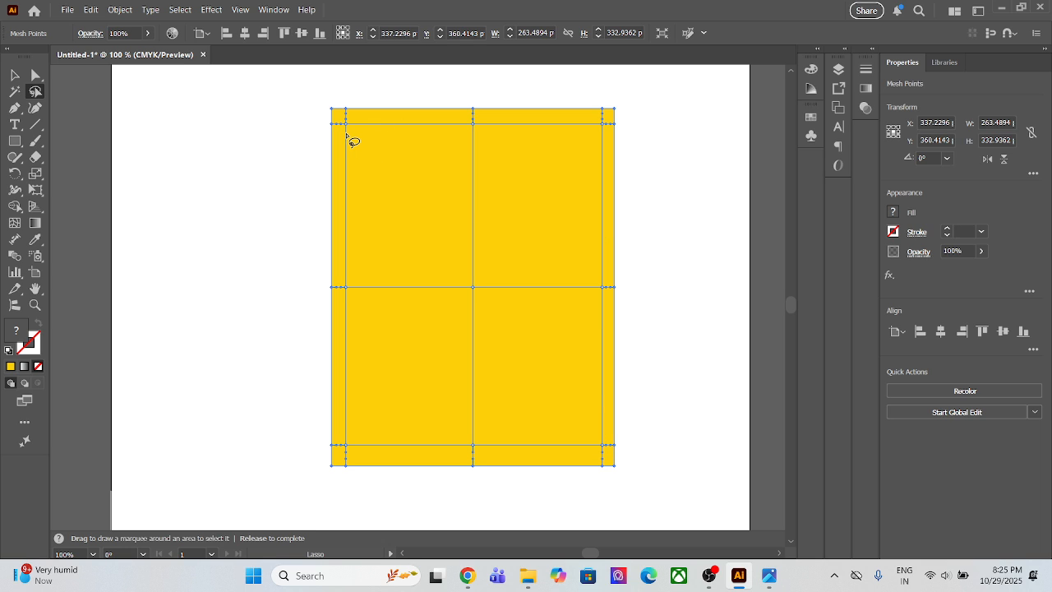
{"action": "double_click", "coordinate": [12, 331]}
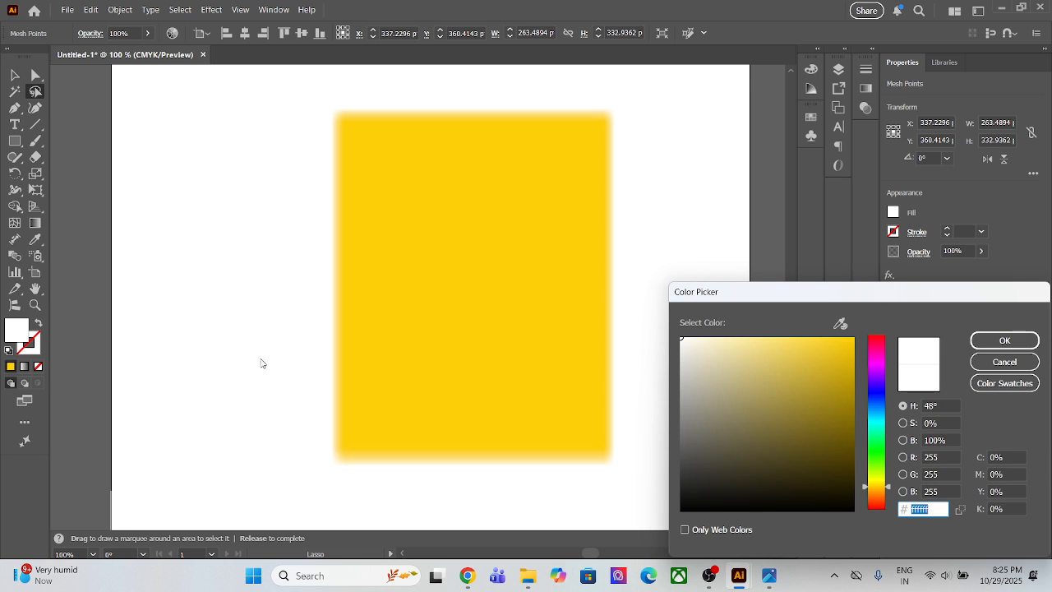
{"action": "left_click_drag", "start_coordinate": [879, 475], "coordinate": [873, 497]}
{"action": "left_click_drag", "start_coordinate": [834, 383], "coordinate": [843, 396]}
{"action": "left_click_drag", "start_coordinate": [855, 412], "coordinate": [855, 382]}
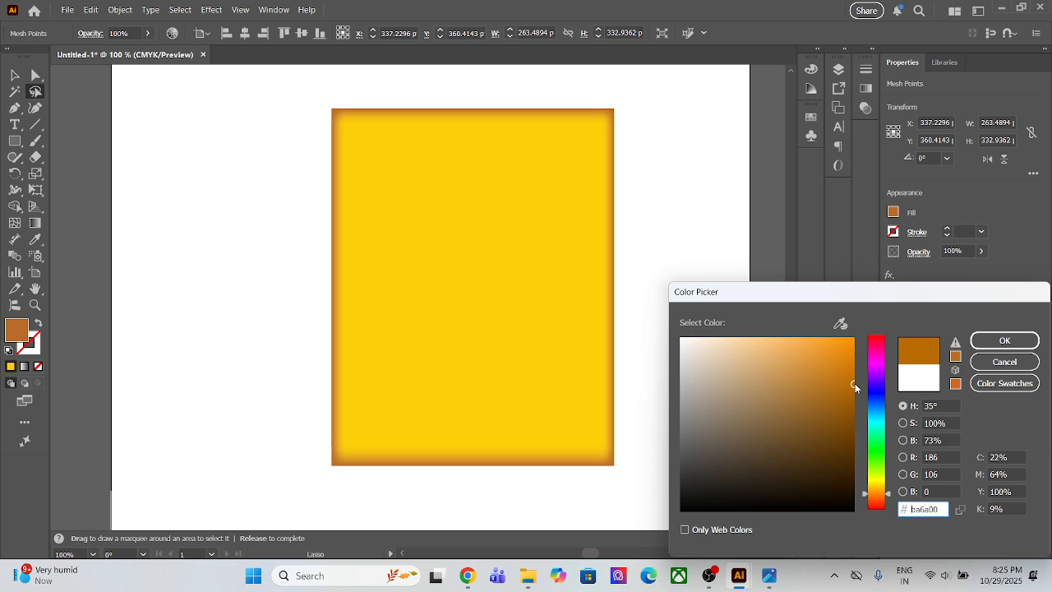
{"action": "left_click_drag", "start_coordinate": [876, 498], "coordinate": [876, 496]}
{"action": "left_click", "coordinate": [1004, 361]}
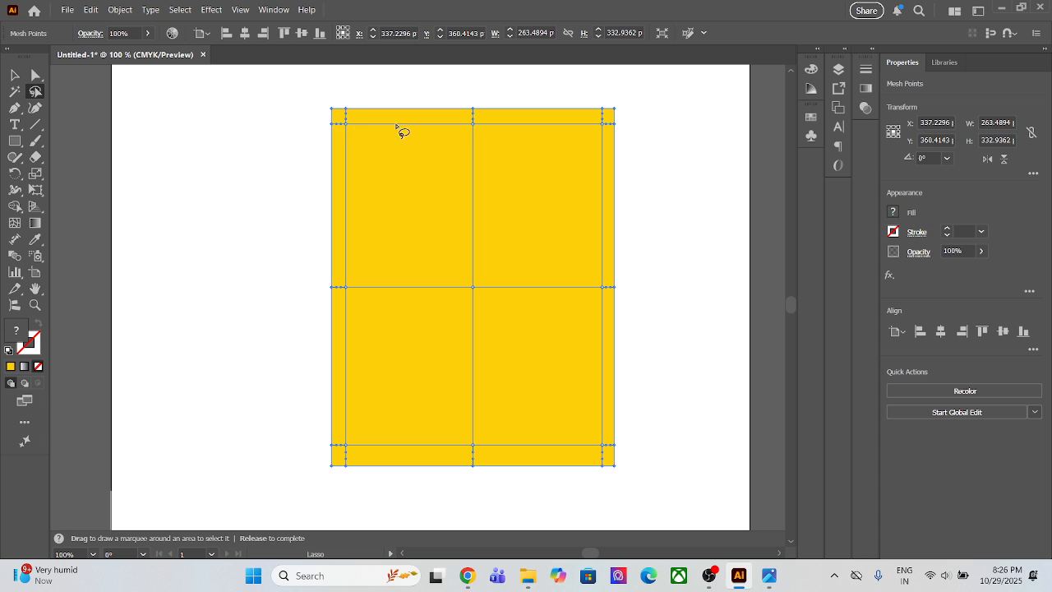
- Directly select the rectangle's centre mesh point, fill it with orange-red #ff6008, and undo the fill
{"action": "left_click", "coordinate": [352, 132]}
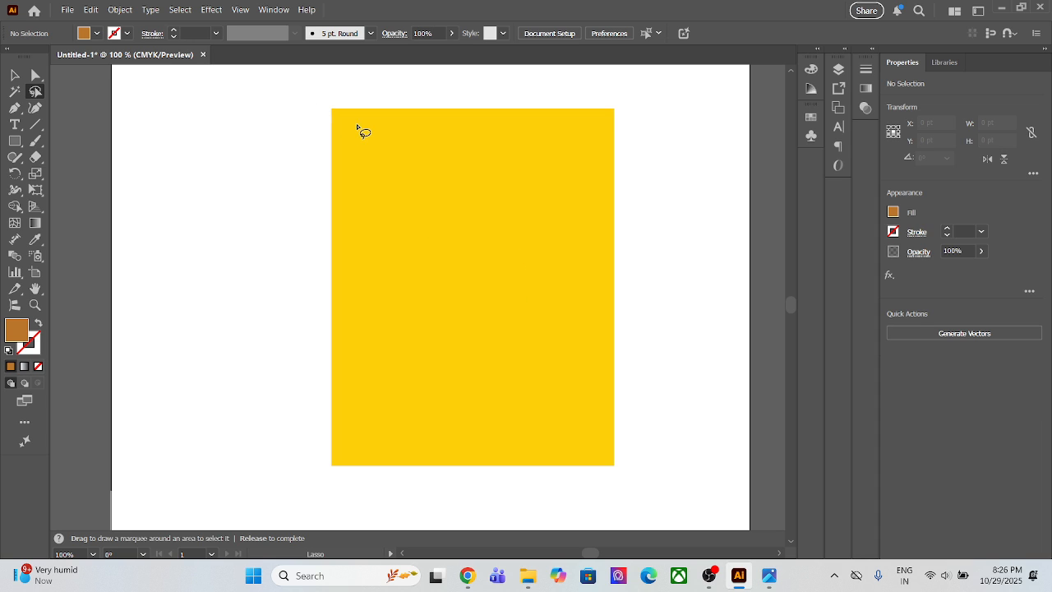
{"action": "left_click", "coordinate": [14, 223]}
{"action": "left_click", "coordinate": [15, 75]}
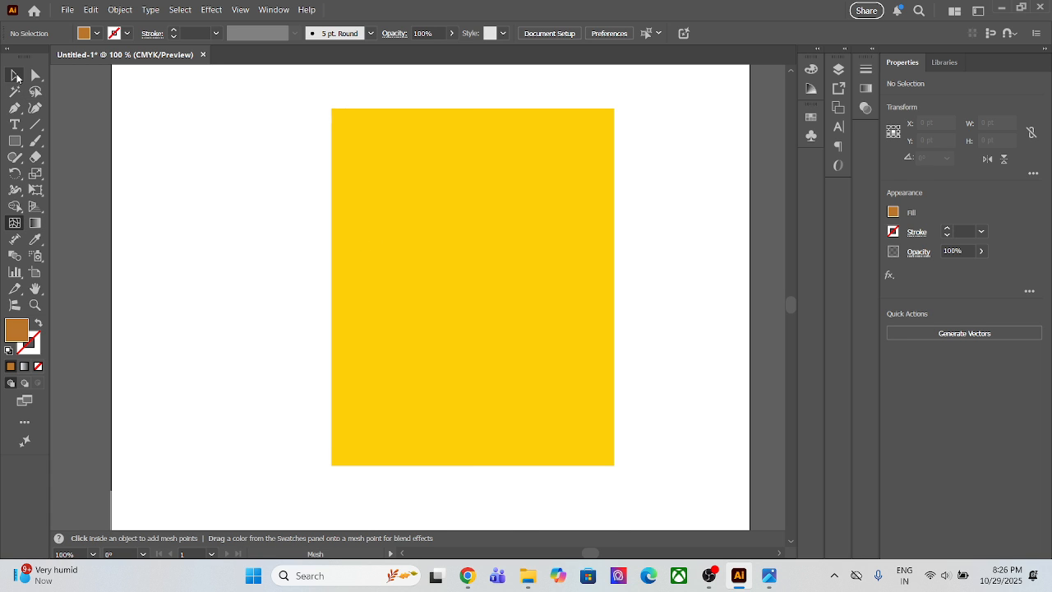
{"action": "left_click", "coordinate": [526, 280]}
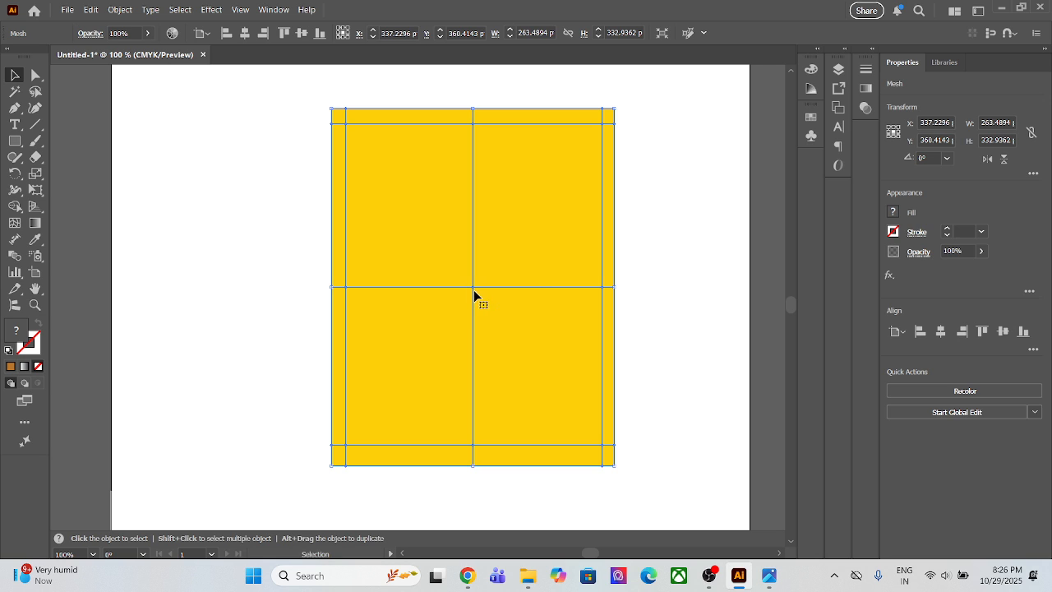
{"action": "left_click", "coordinate": [36, 77]}
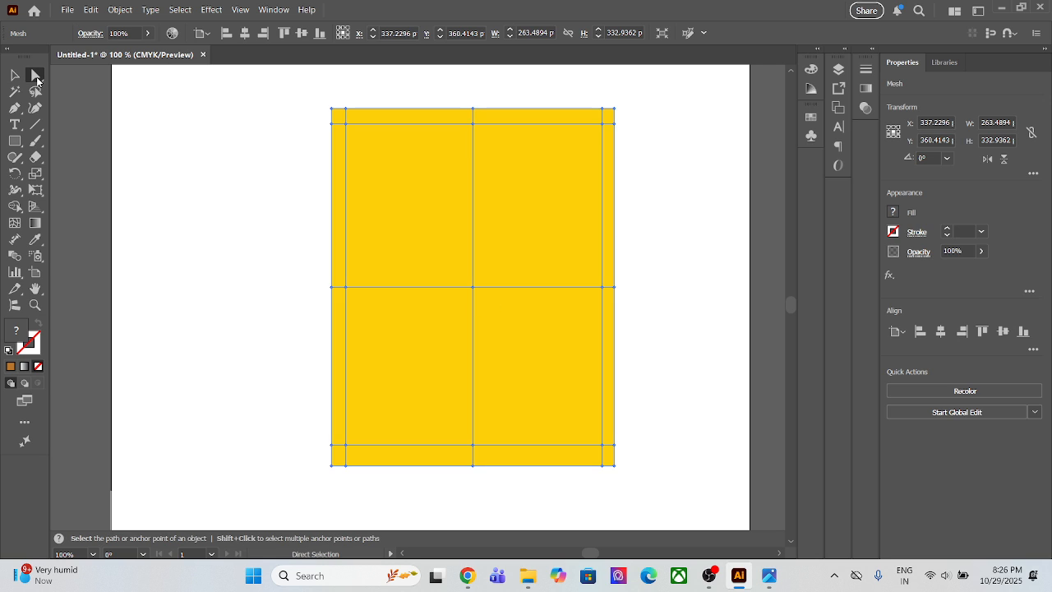
{"action": "left_click", "coordinate": [473, 288]}
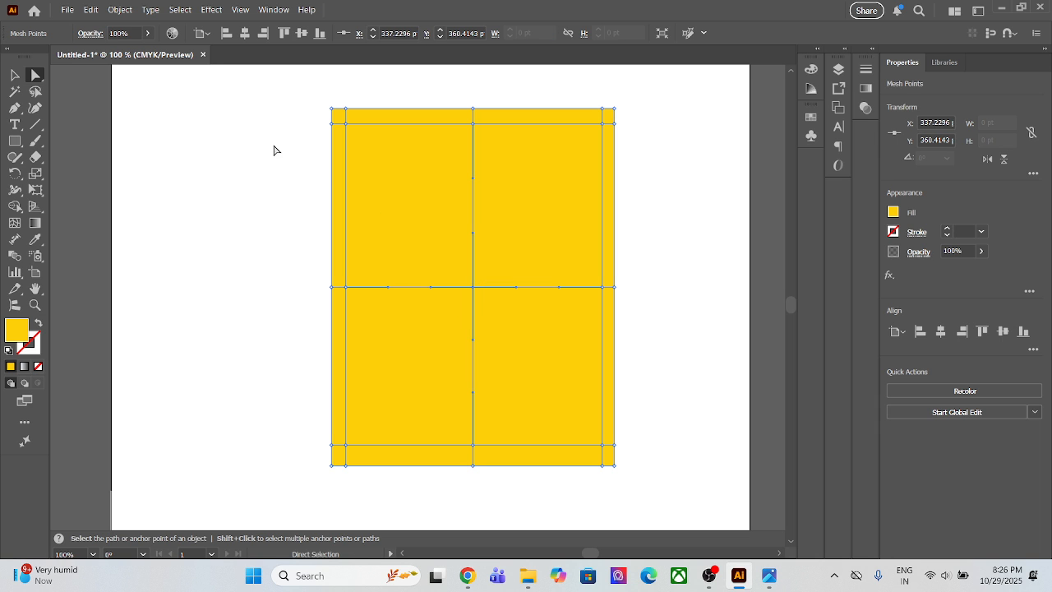
{"action": "double_click", "coordinate": [18, 331]}
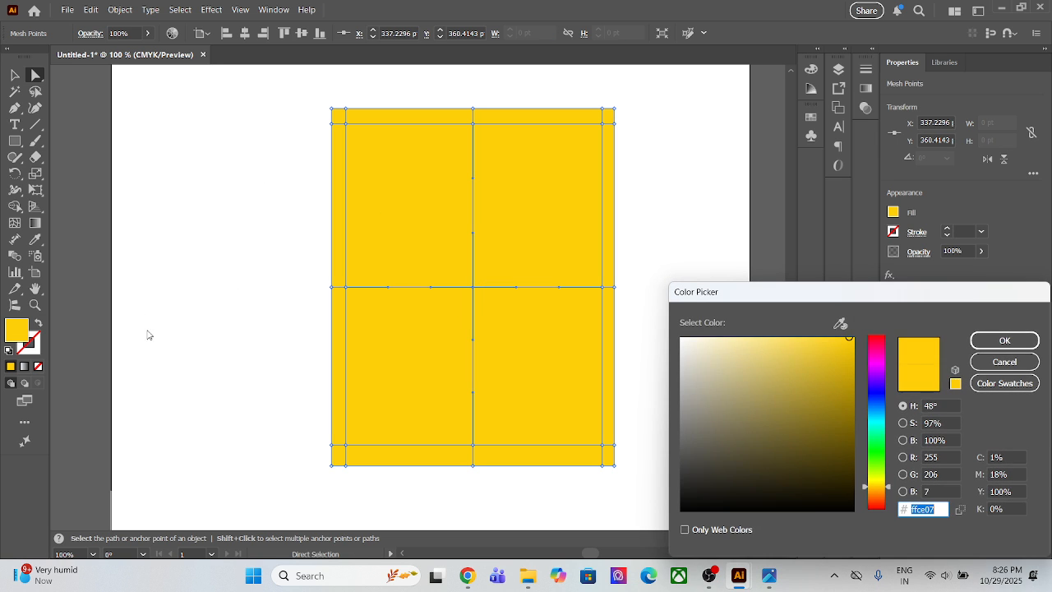
{"action": "left_click_drag", "start_coordinate": [876, 453], "coordinate": [875, 503]}
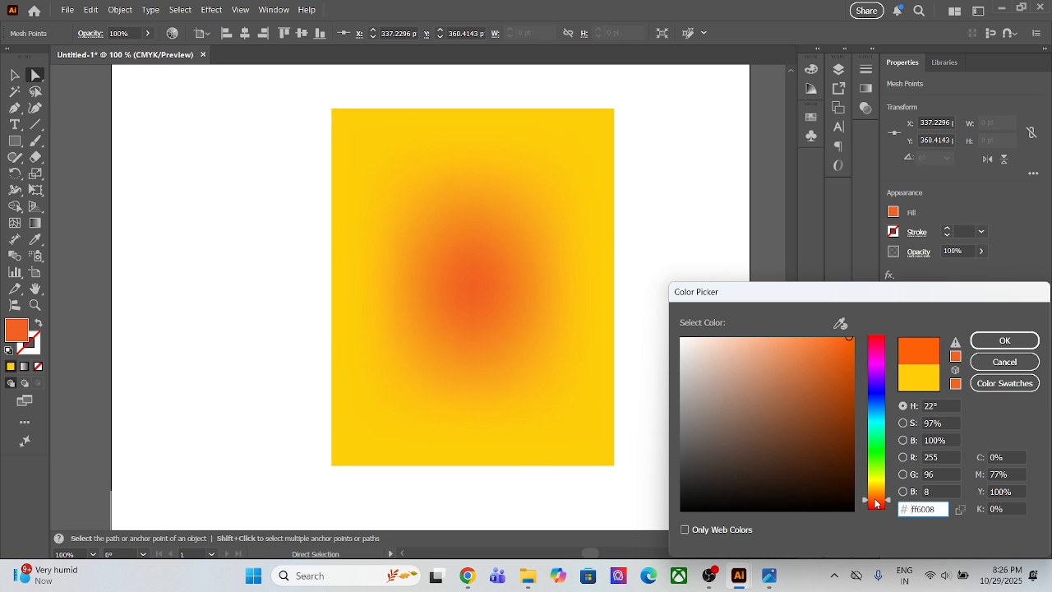
{"action": "left_click", "coordinate": [978, 341]}
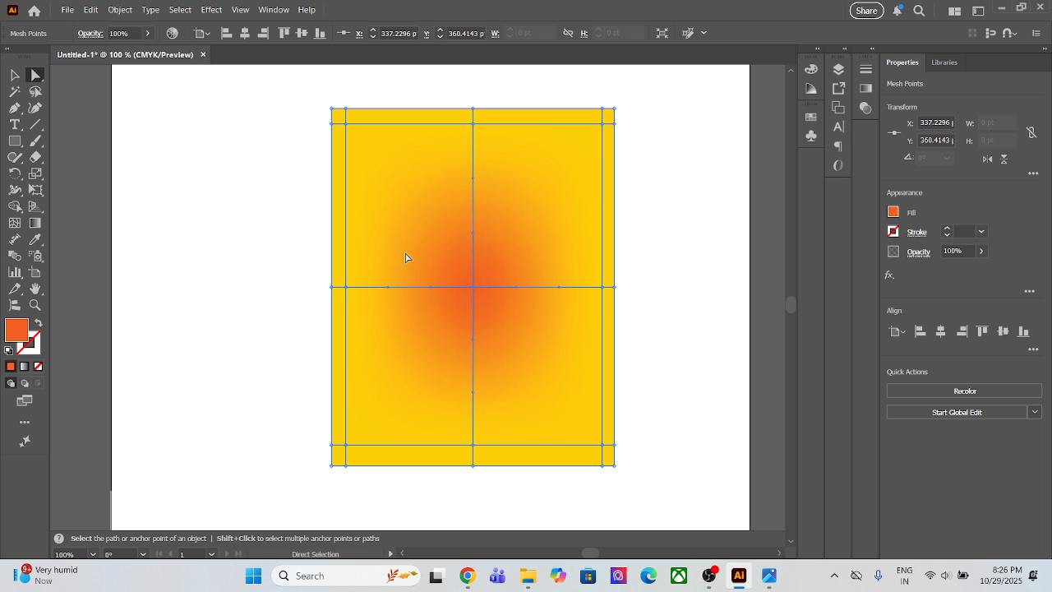
{"action": "key", "text": "ctrl+z"}
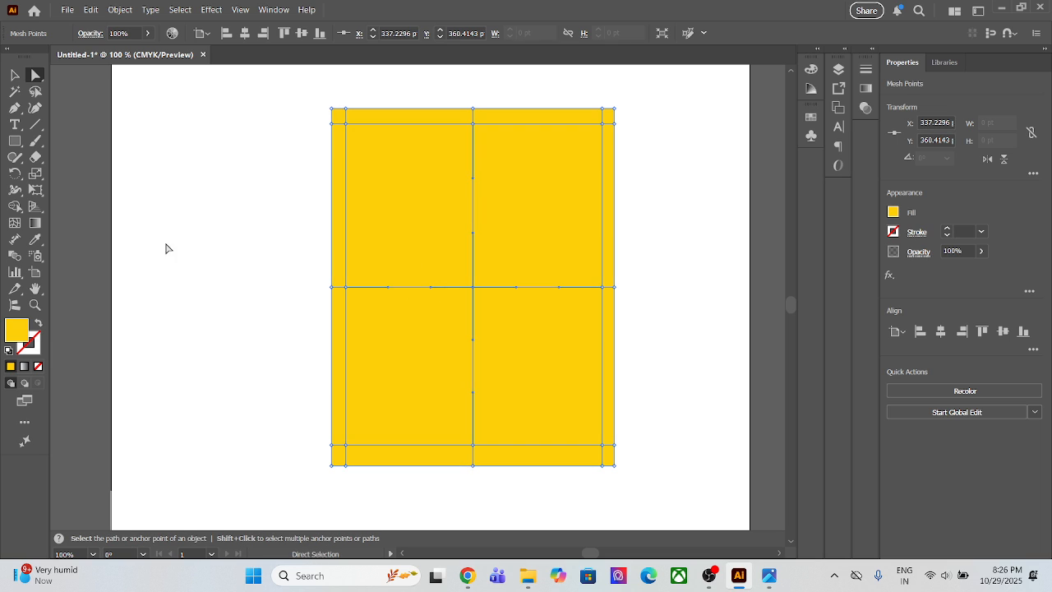
- Add Mesh tool points on the rectangle's centre lines at about X 277, Y 360 pt and X 337, Y 281 pt
{"action": "left_click", "coordinate": [14, 223]}
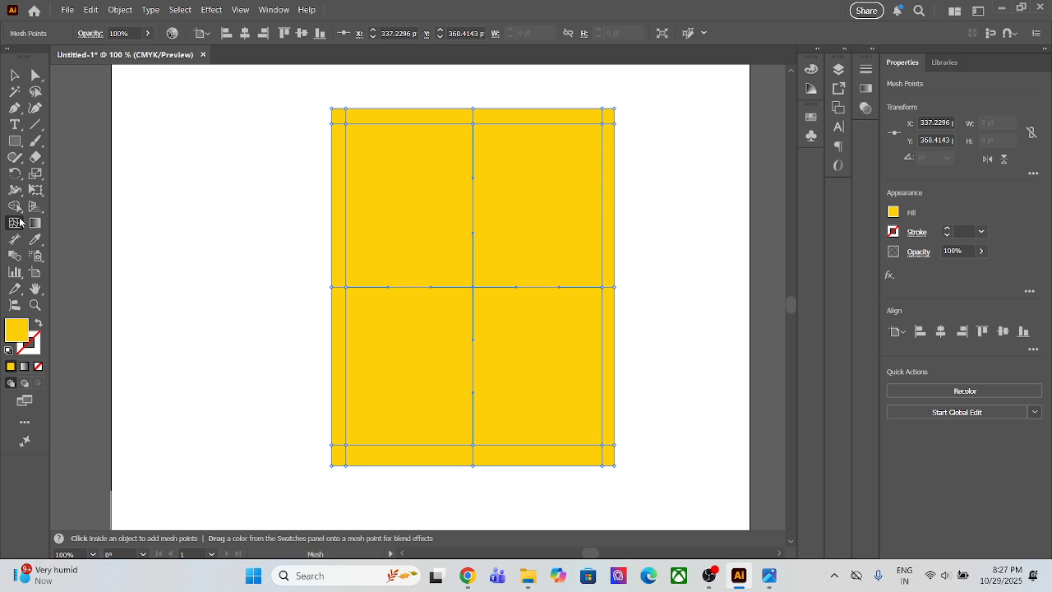
{"action": "left_click", "coordinate": [408, 286]}
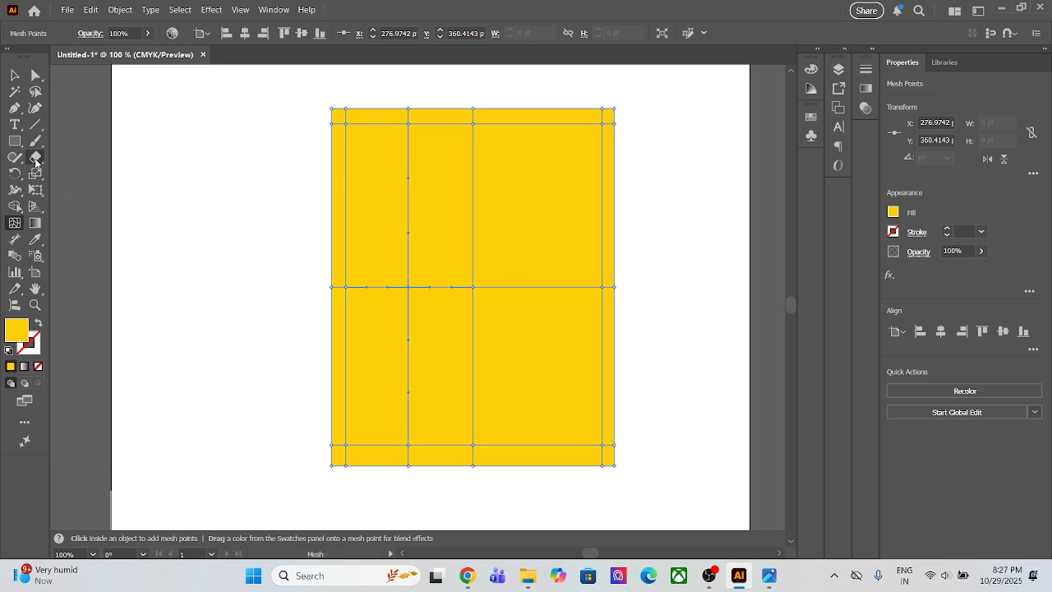
{"action": "left_click", "coordinate": [473, 201]}
{"action": "left_click", "coordinate": [473, 378]}
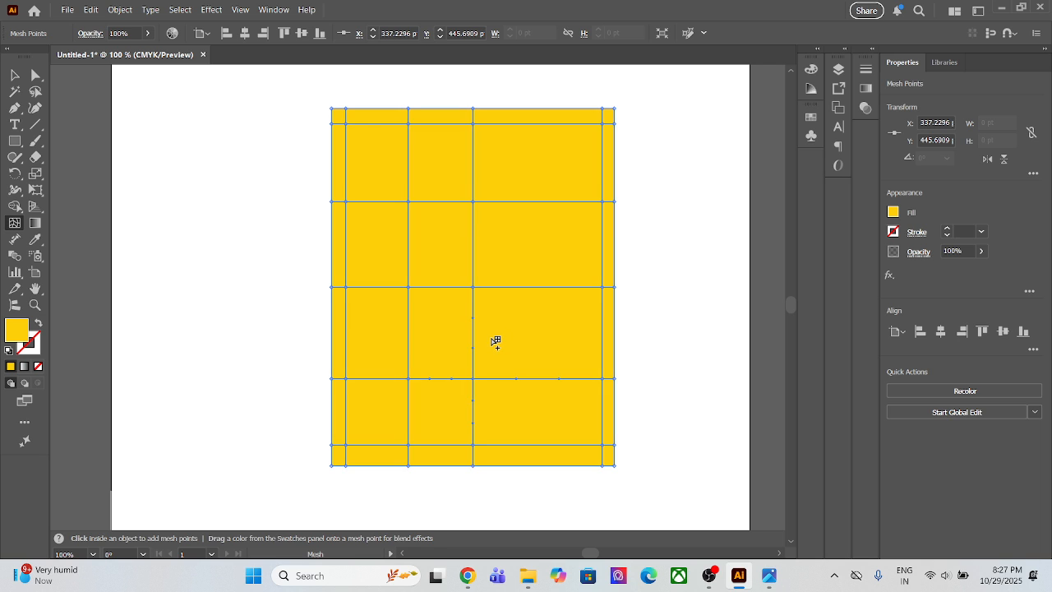
{"action": "key", "text": "ctrl+z"}
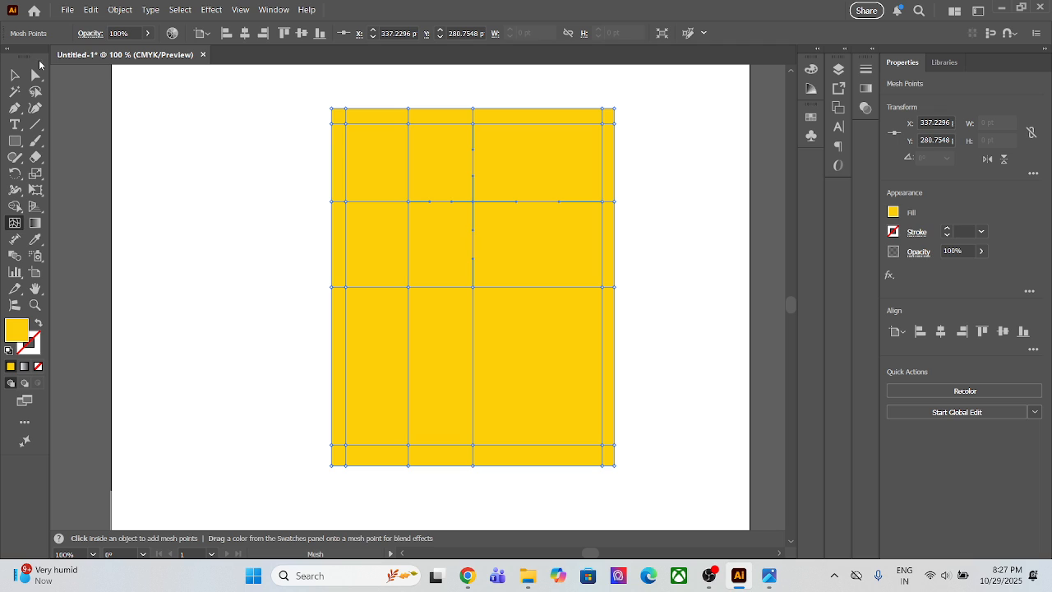
- Fill the rectangle's centre mesh point with orange-red and select the whole mesh object
{"action": "left_click", "coordinate": [37, 74]}
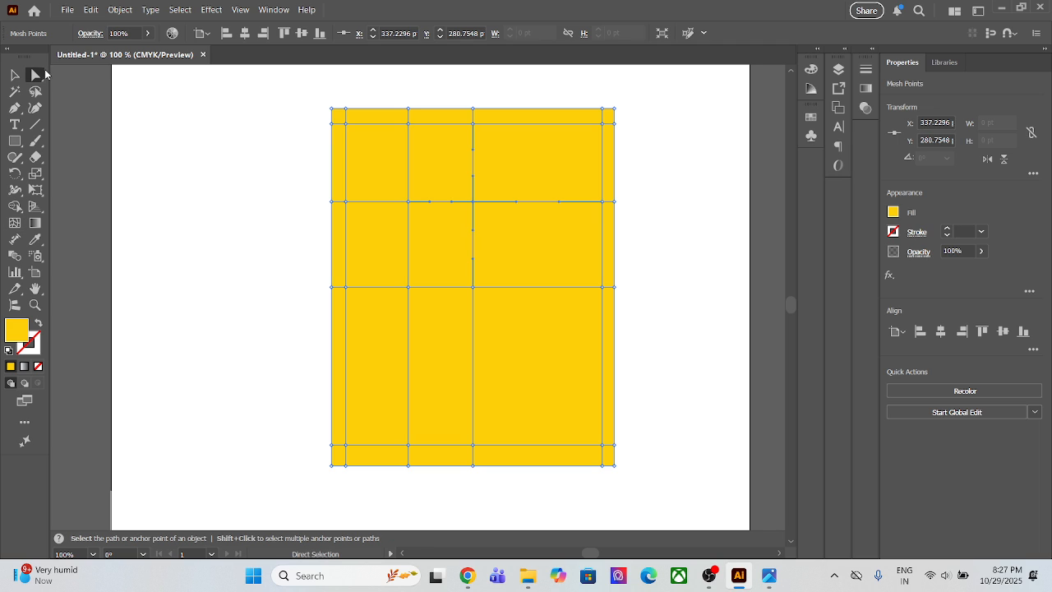
{"action": "left_click", "coordinate": [473, 287]}
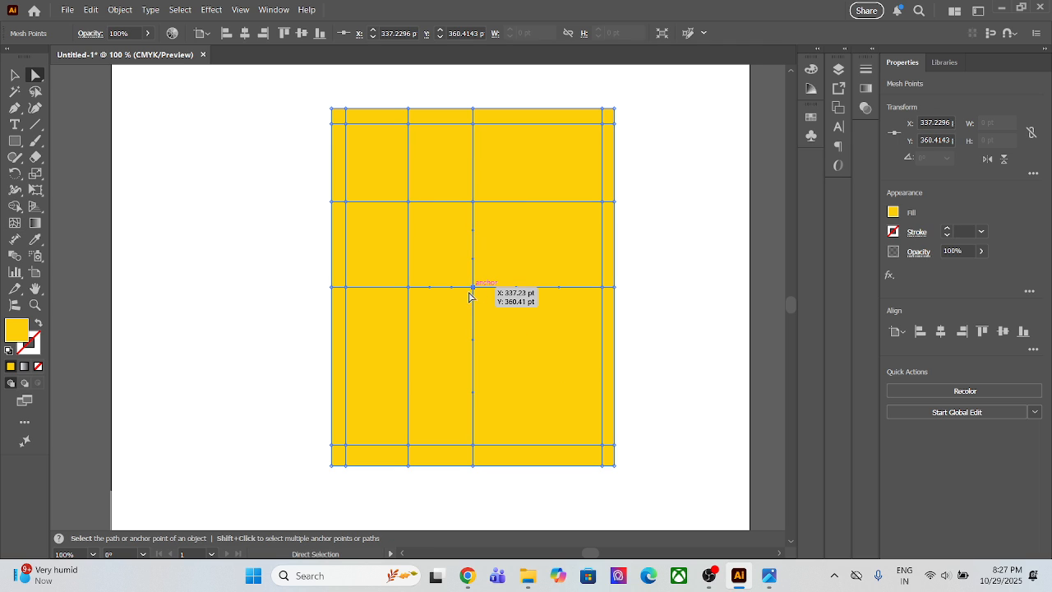
{"action": "double_click", "coordinate": [21, 331]}
{"action": "left_click", "coordinate": [873, 492]}
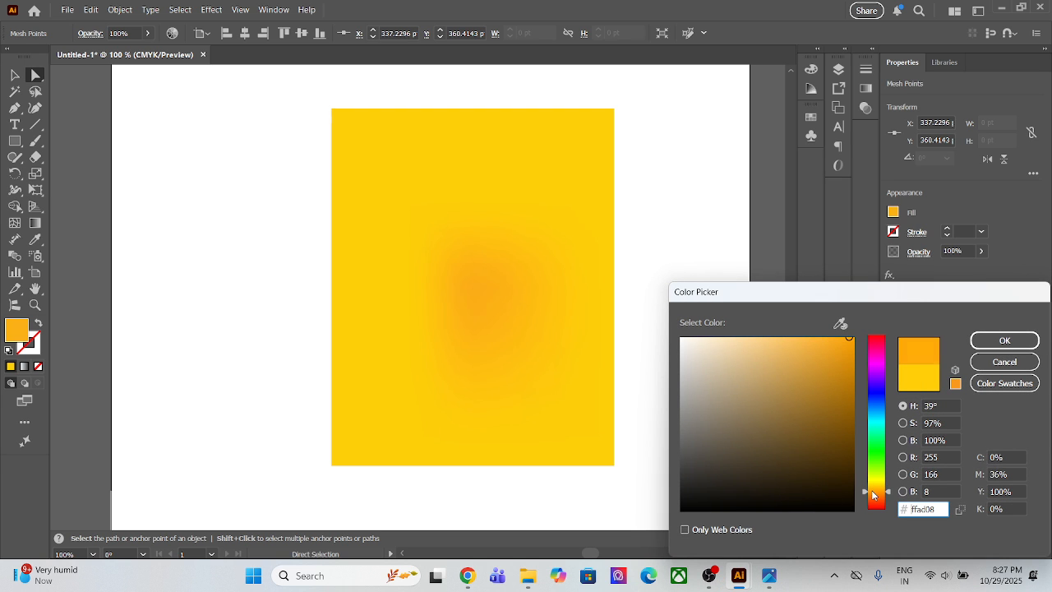
{"action": "left_click_drag", "start_coordinate": [873, 493], "coordinate": [873, 499]}
{"action": "left_click", "coordinate": [1004, 340]}
{"action": "key", "text": "v"}
{"action": "left_click", "coordinate": [352, 238]}
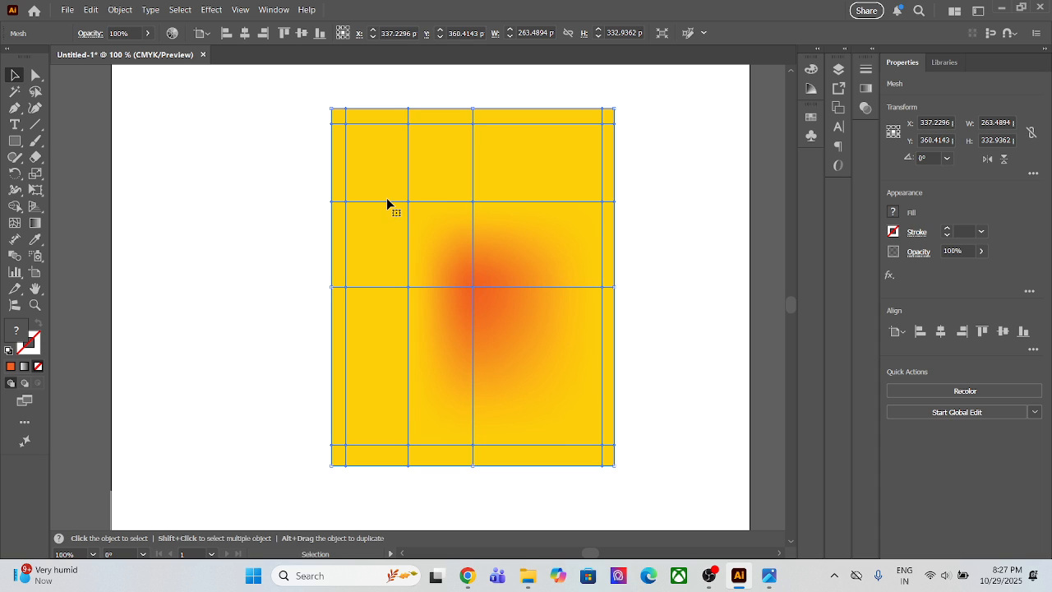
- Undo the centre point's orange-red fill and the extra mesh lines added on both sides of it
{"action": "key", "text": "a"}
{"action": "key", "text": "ctrl+z"}
{"action": "key", "text": "ctrl+z"}
{"action": "key", "text": "ctrl+z"}
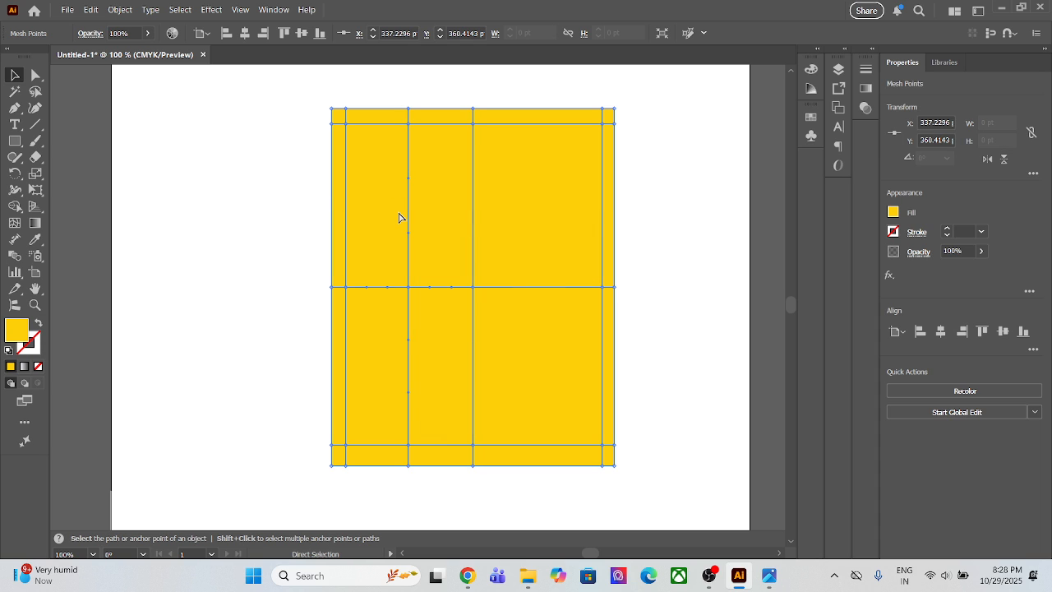
{"action": "key", "text": "ctrl+z"}
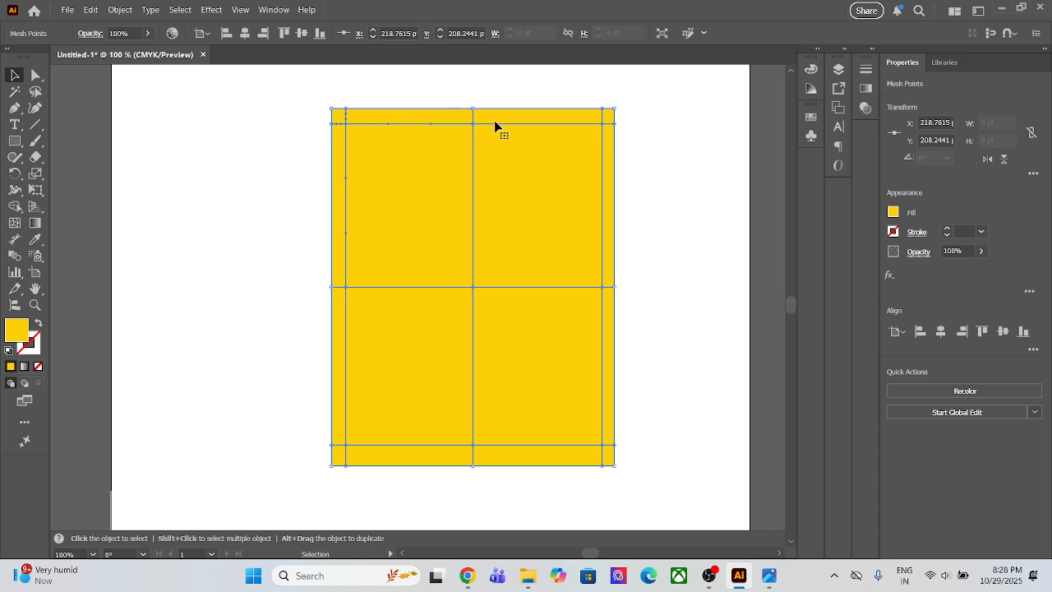
- Lasso the mesh points along the yellow rectangle's outer border and fill them with magenta #ff0df4
{"action": "left_click", "coordinate": [36, 92]}
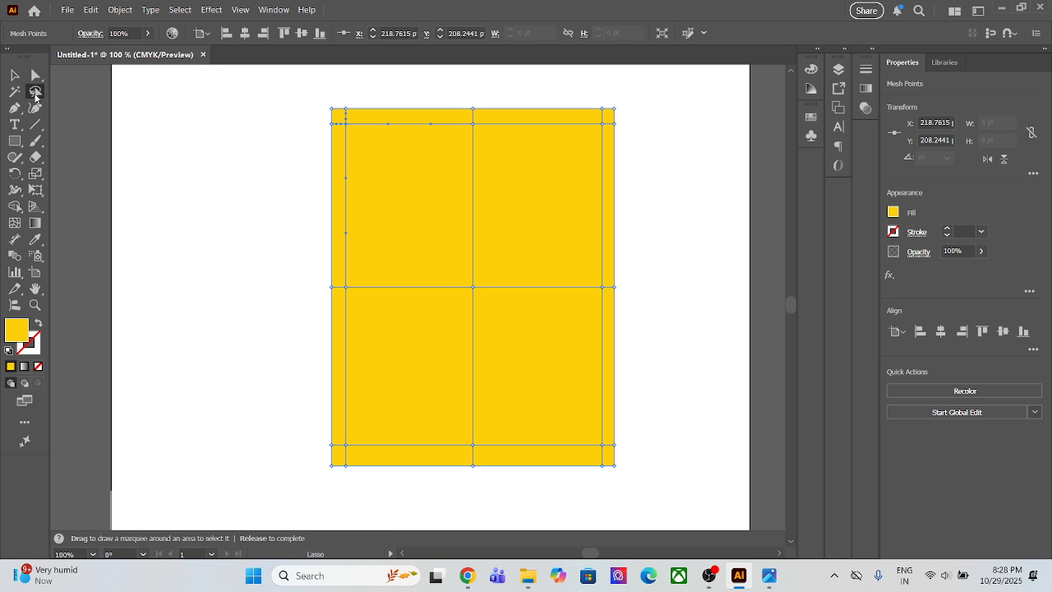
{"action": "mouse_move", "coordinate": [339, 116]}
{"action": "left_mouse_down"}
{"action": "mouse_move", "coordinate": [333, 473]}
{"action": "mouse_move", "coordinate": [301, 466]}
{"action": "mouse_move", "coordinate": [292, 309]}
{"action": "mouse_move", "coordinate": [292, 155]}
{"action": "mouse_move", "coordinate": [329, 90]}
{"action": "mouse_move", "coordinate": [370, 80]}
{"action": "mouse_move", "coordinate": [523, 84]}
{"action": "mouse_move", "coordinate": [648, 105]}
{"action": "mouse_move", "coordinate": [666, 193]}
{"action": "mouse_move", "coordinate": [652, 407]}
{"action": "mouse_move", "coordinate": [595, 479]}
{"action": "mouse_move", "coordinate": [339, 474]}
{"action": "mouse_move", "coordinate": [345, 450]}
{"action": "mouse_move", "coordinate": [514, 458]}
{"action": "mouse_move", "coordinate": [612, 442]}
{"action": "mouse_move", "coordinate": [612, 158]}
{"action": "mouse_move", "coordinate": [600, 119]}
{"action": "mouse_move", "coordinate": [341, 120]}
{"action": "left_mouse_up"}
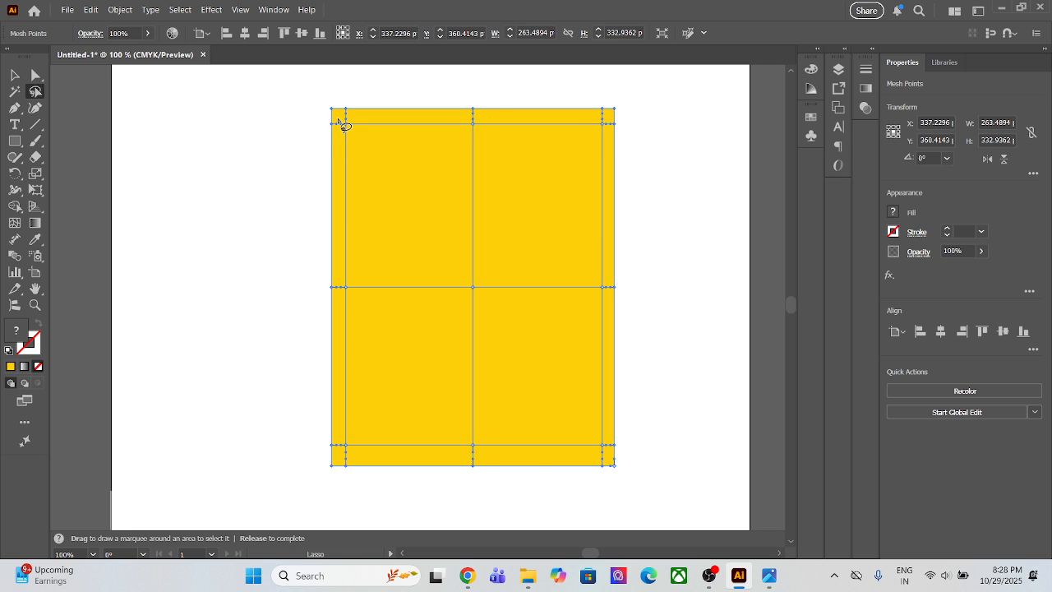
{"action": "double_click", "coordinate": [16, 331]}
{"action": "mouse_move", "coordinate": [885, 419]}
{"action": "left_mouse_down"}
{"action": "mouse_move", "coordinate": [876, 417]}
{"action": "mouse_move", "coordinate": [878, 366]}
{"action": "mouse_move", "coordinate": [863, 333]}
{"action": "mouse_move", "coordinate": [846, 333]}
{"action": "left_mouse_up"}
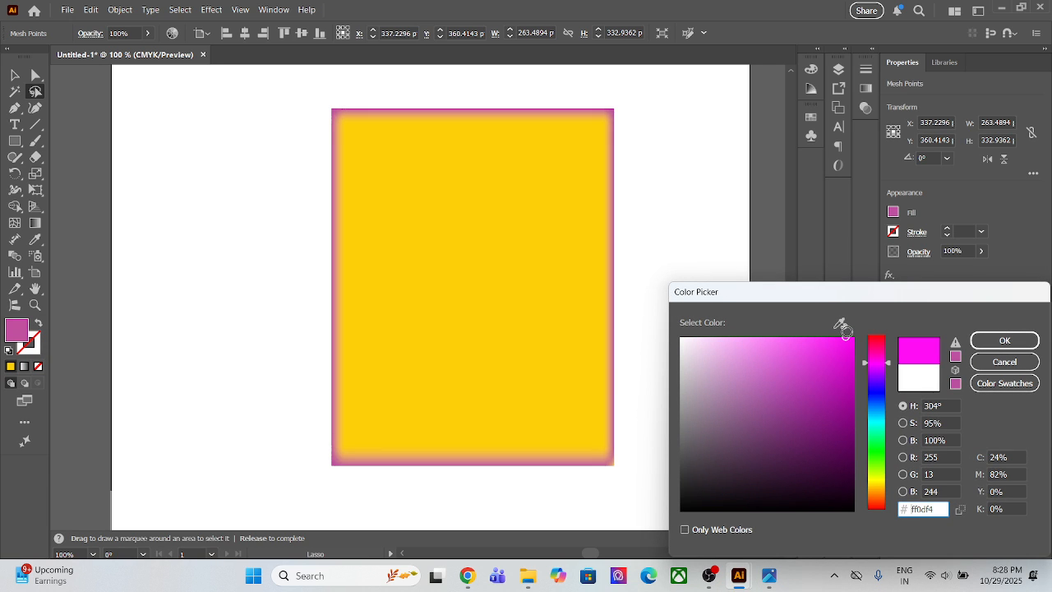
{"action": "left_click", "coordinate": [1005, 341]}
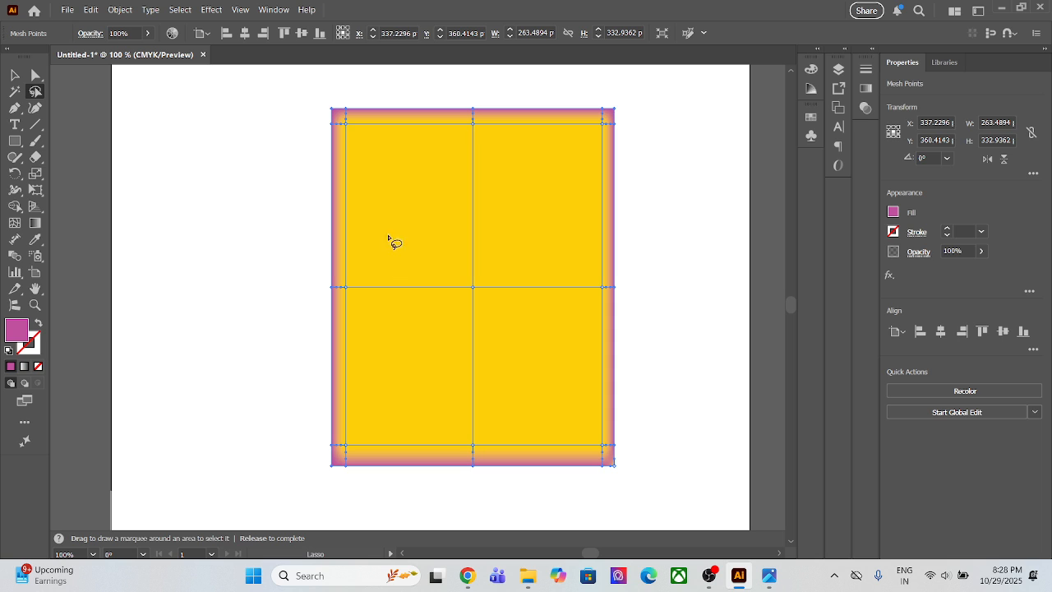
- Delete the whole mesh rectangle from the artboard and bring up the shape tool choices
{"action": "left_click", "coordinate": [15, 75]}
{"action": "left_click_drag", "start_coordinate": [360, 216], "coordinate": [441, 243]}
{"action": "key", "text": "Delete"}
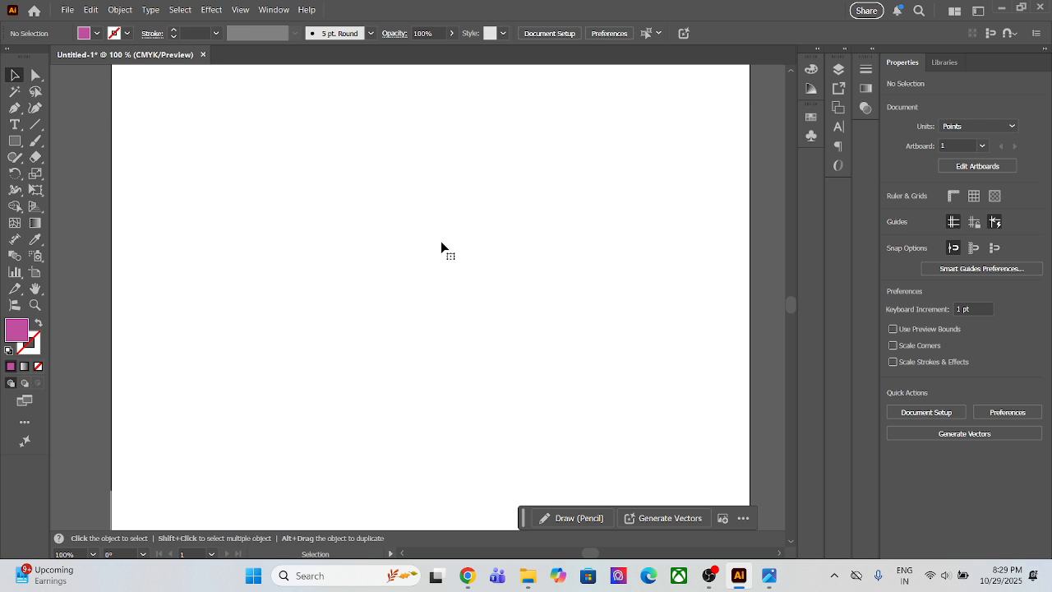
{"action": "left_click", "coordinate": [15, 142]}
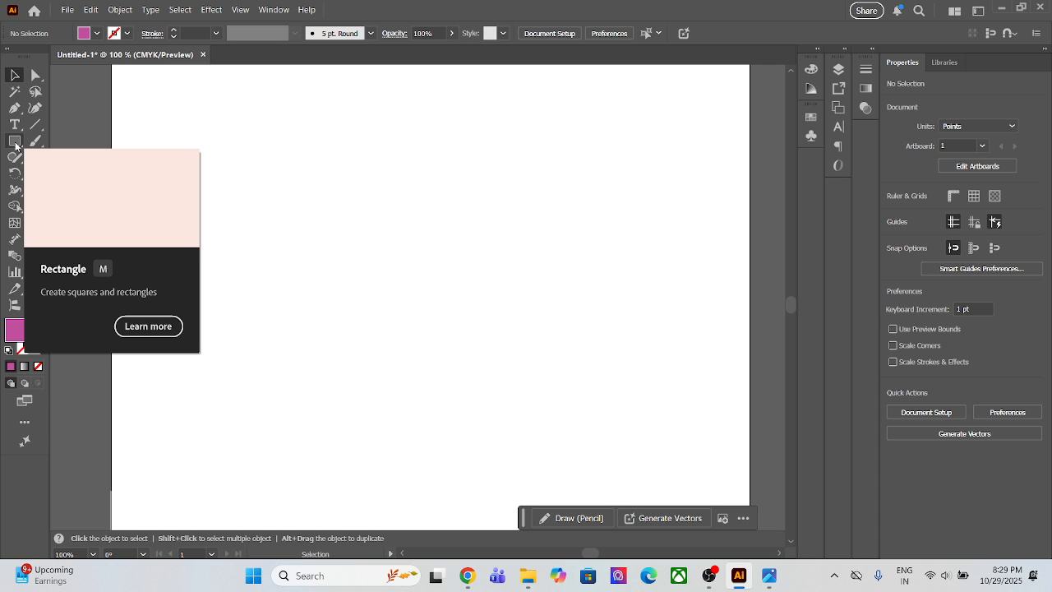
{"action": "left_click", "coordinate": [15, 143]}
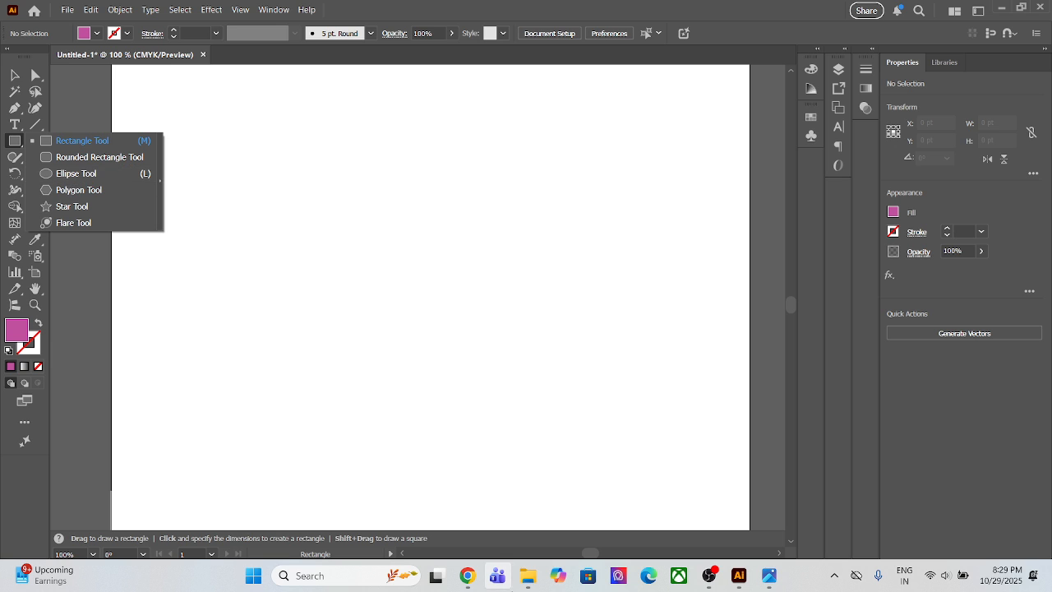
- Switch to Google Meet, admit and pin the waiting participant, show the presented screen anyway, and return to Illustrator
{"action": "left_click", "coordinate": [440, 530]}
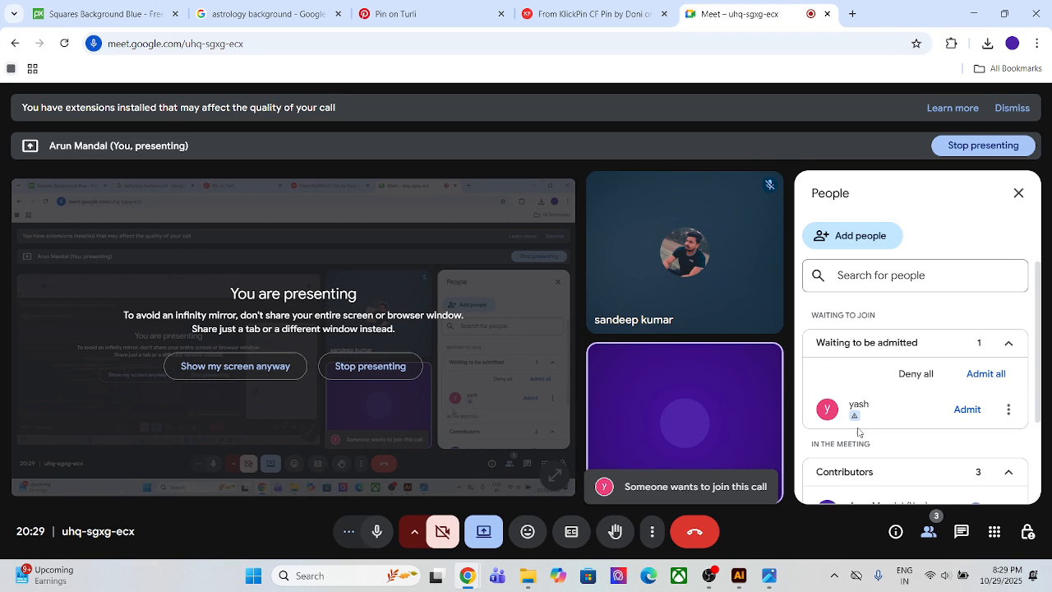
{"action": "left_click", "coordinate": [967, 409]}
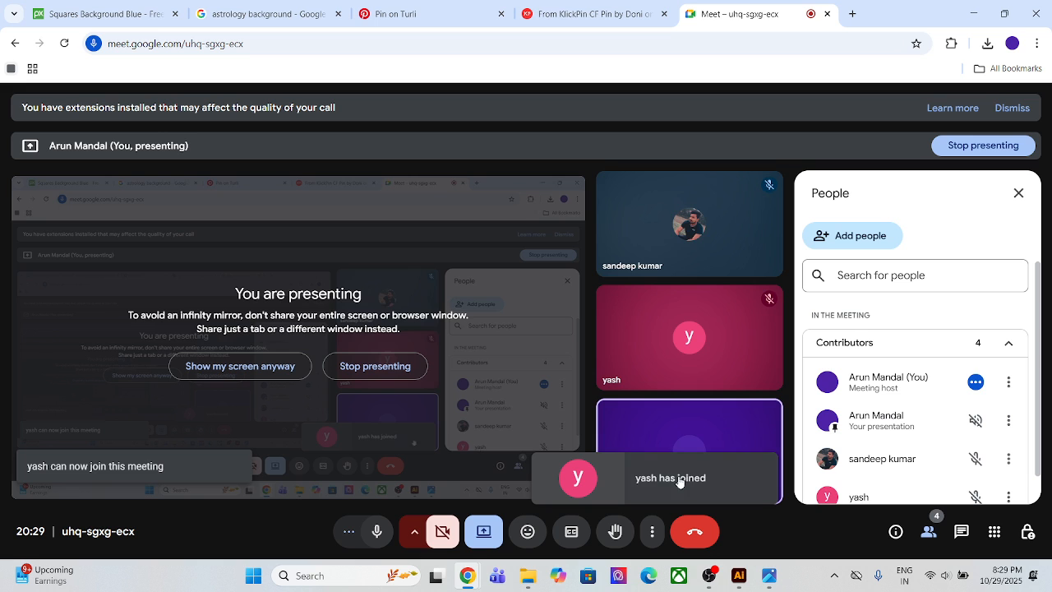
{"action": "left_click", "coordinate": [652, 485]}
{"action": "mouse_move", "coordinate": [651, 268]}
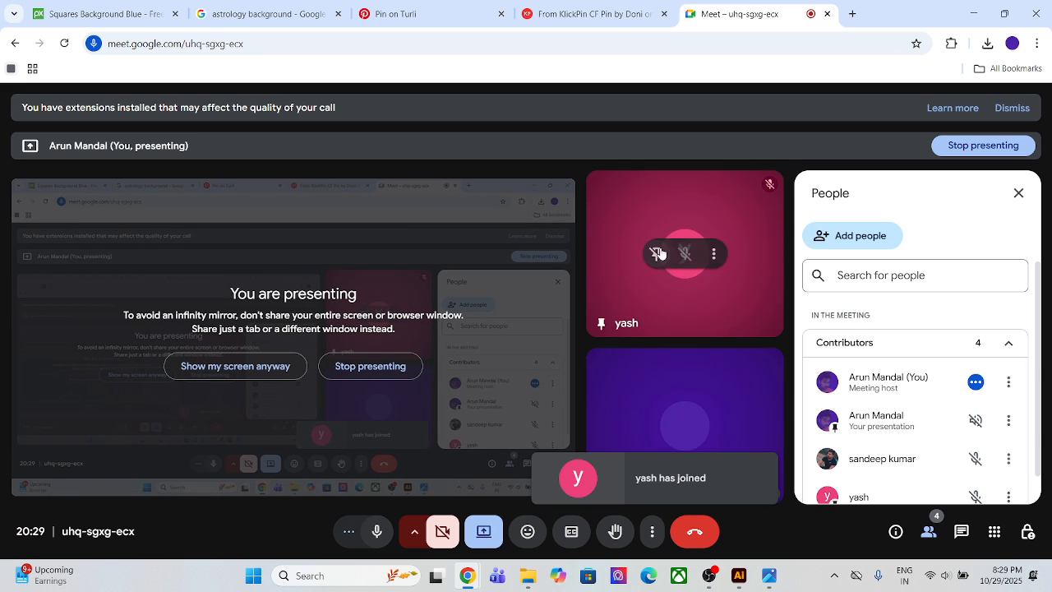
{"action": "left_click", "coordinate": [226, 367]}
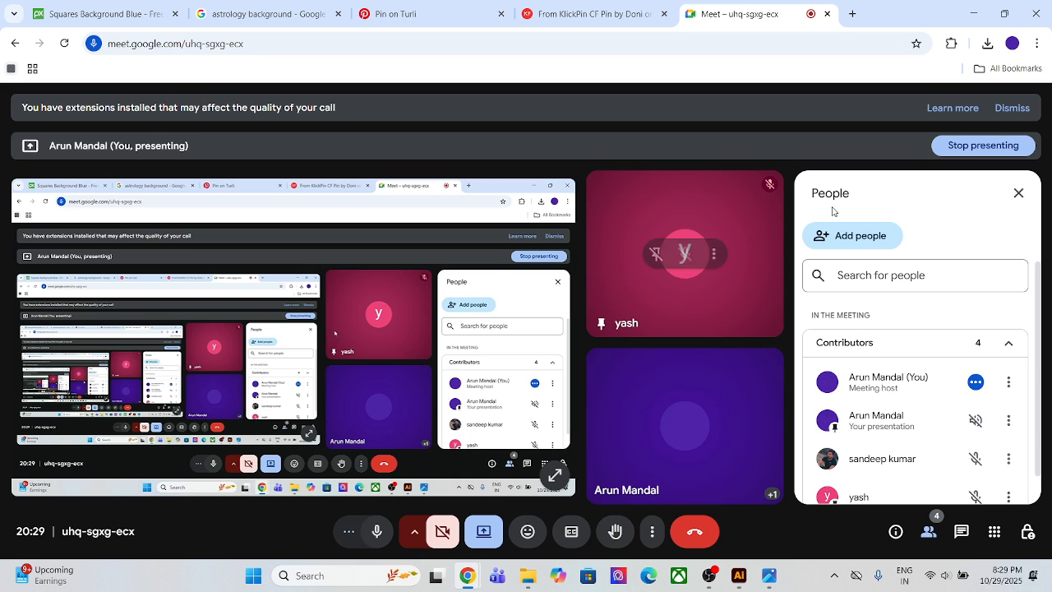
{"action": "left_click", "coordinate": [973, 19]}
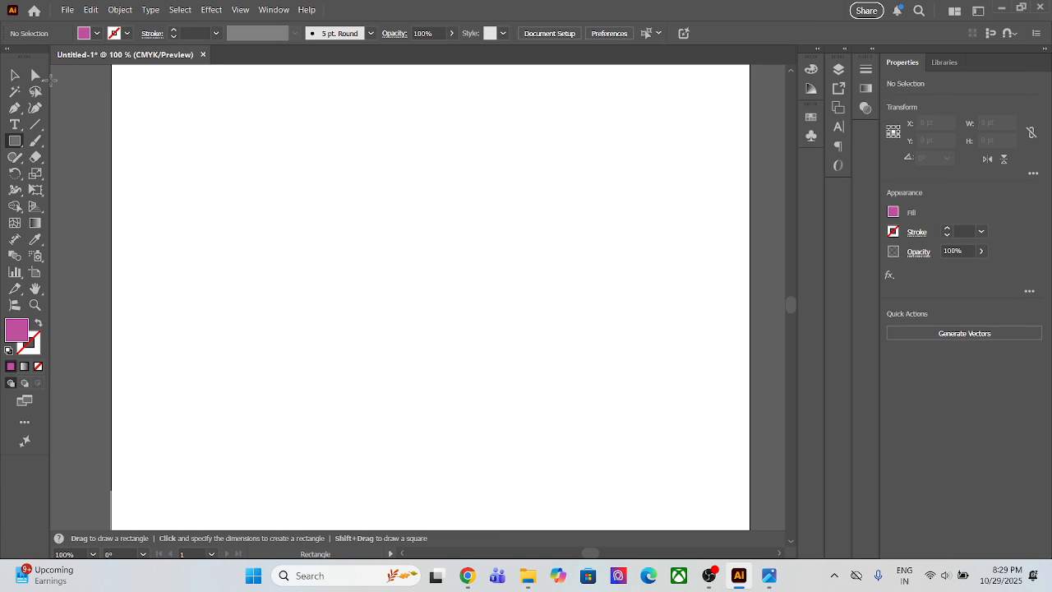
- Draw a nearly circular magenta ellipse about 223 by 217 pt in the upper part of the artboard
{"action": "right_click", "coordinate": [15, 145]}
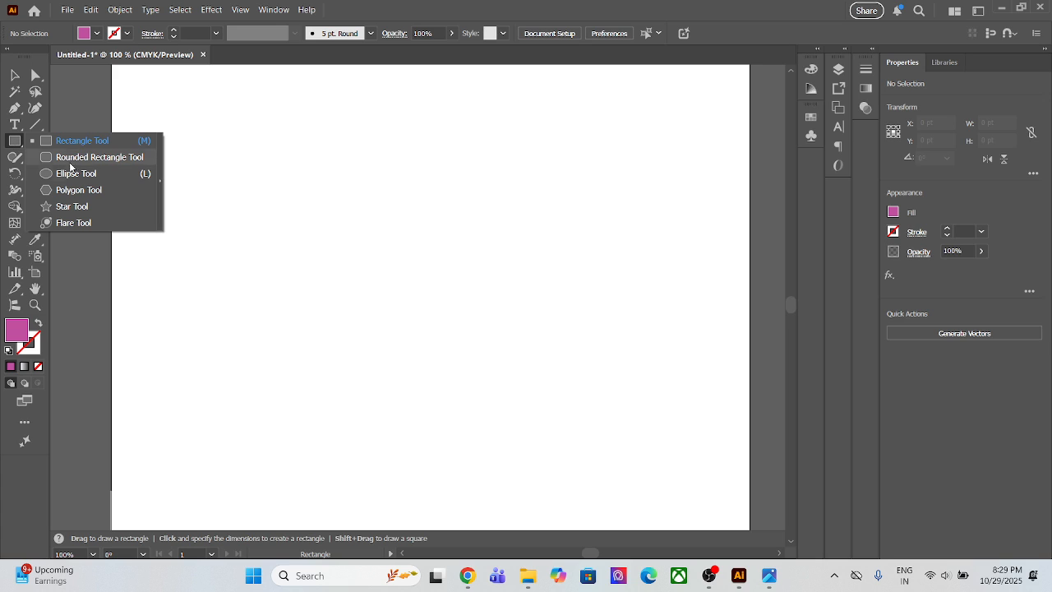
{"action": "left_click", "coordinate": [72, 174]}
{"action": "left_click_drag", "start_coordinate": [305, 190], "coordinate": [545, 423]}
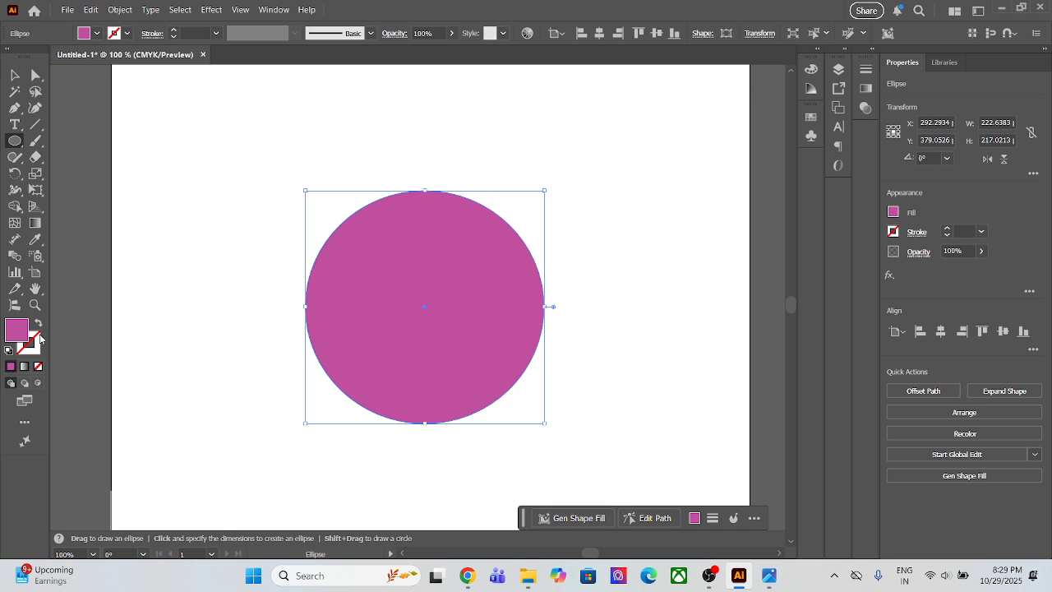
- Add Mesh tool points at the circle's centre and at about X 226, Y 309; X 366, Y 348; and X 283, Y 459 pt
{"action": "left_click", "coordinate": [15, 222]}
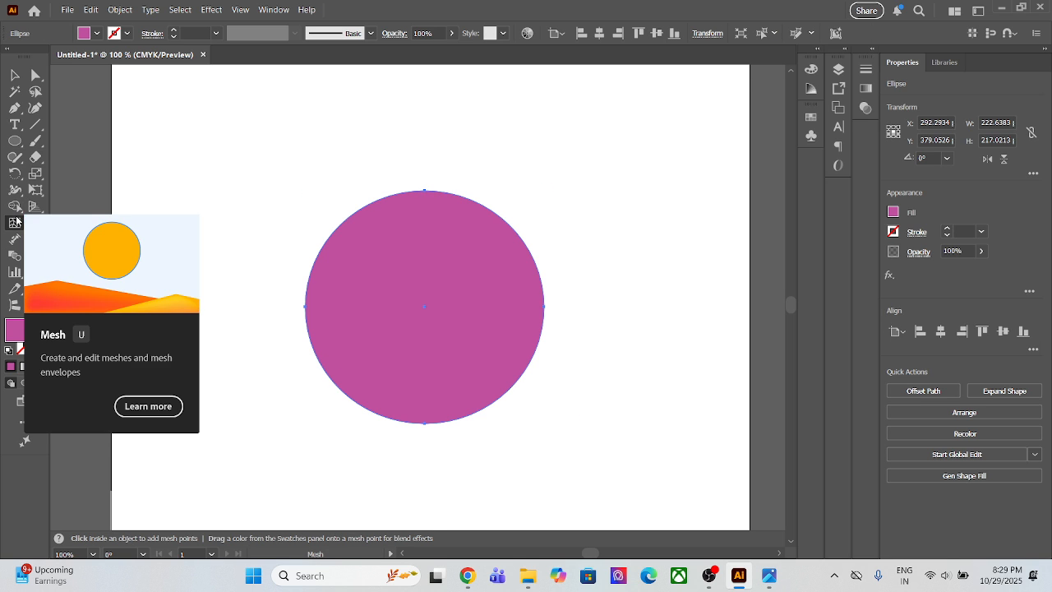
{"action": "left_click", "coordinate": [426, 307]}
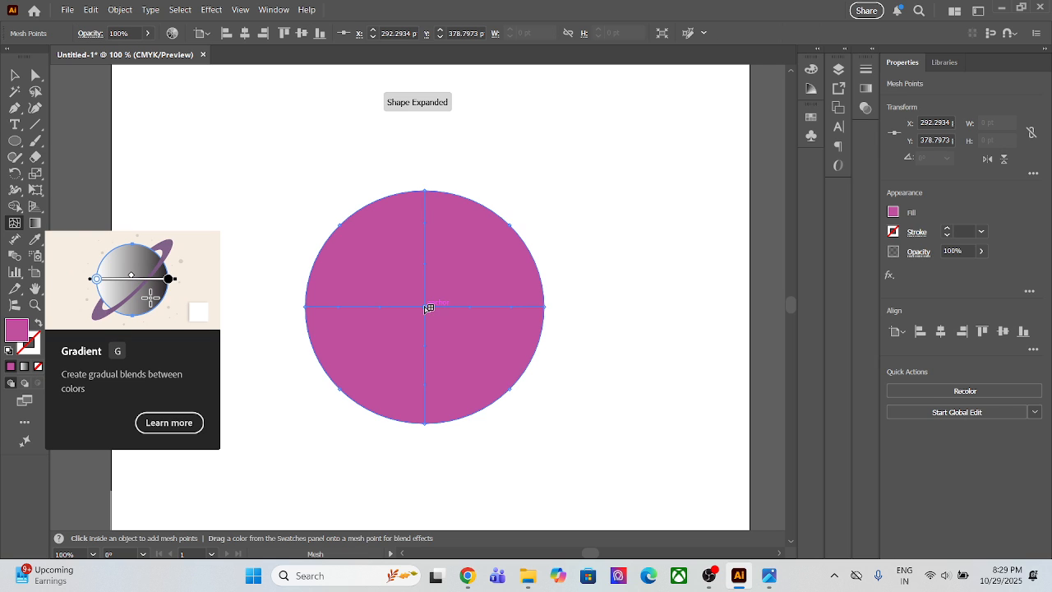
{"action": "left_click", "coordinate": [362, 245]}
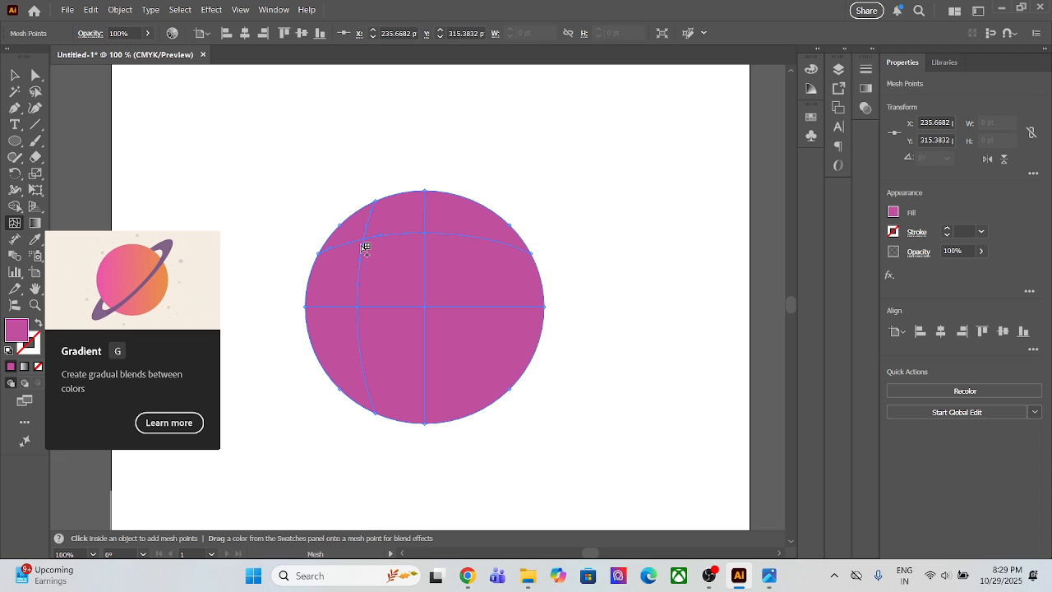
{"action": "key", "text": "ctrl+z"}
{"action": "left_click", "coordinate": [359, 237]}
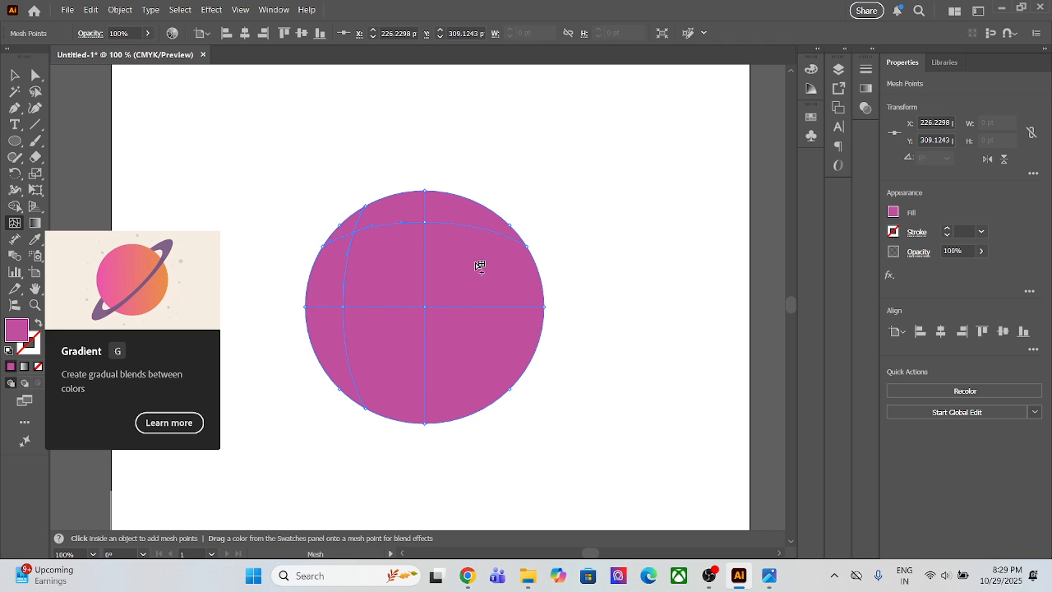
{"action": "left_click", "coordinate": [505, 274]}
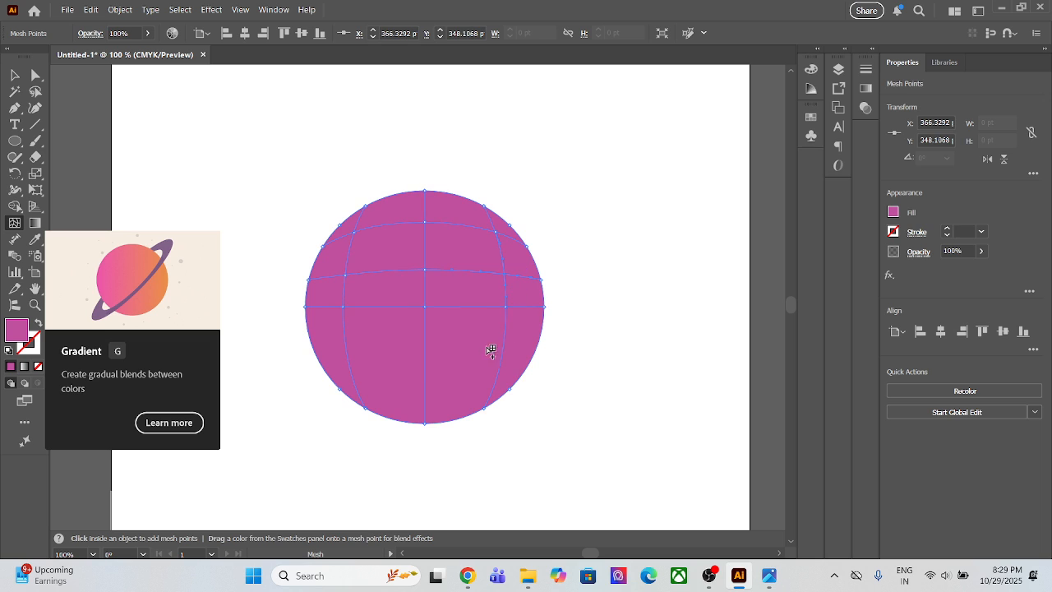
{"action": "left_click", "coordinate": [419, 397]}
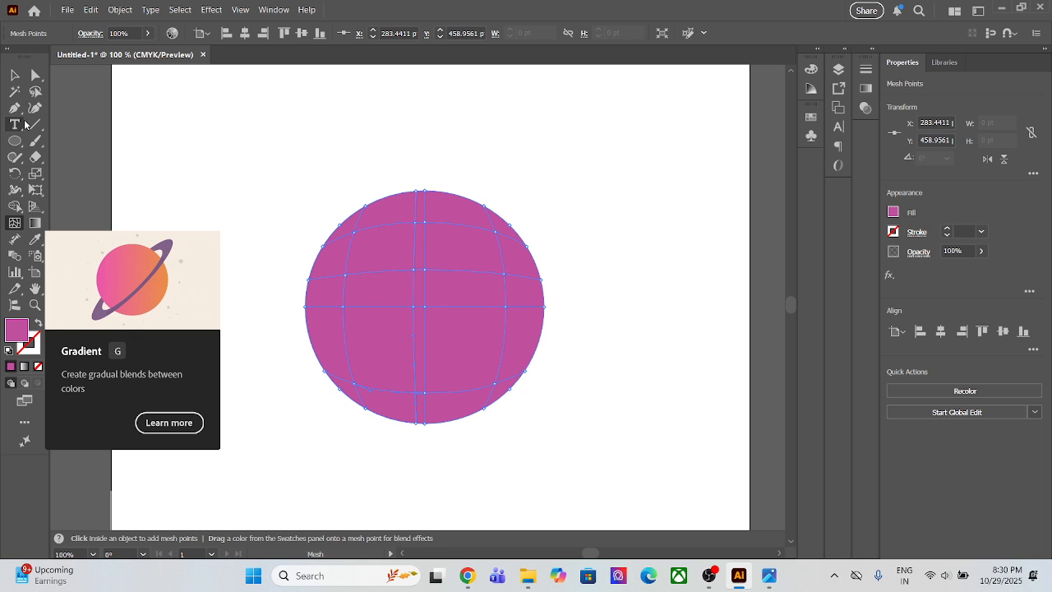
- Lasso the mesh points around the circle's outer edge and fill them with white #ffffff
{"action": "left_click", "coordinate": [34, 93]}
{"action": "mouse_move", "coordinate": [346, 229]}
{"action": "left_mouse_down"}
{"action": "mouse_move", "coordinate": [333, 335]}
{"action": "mouse_move", "coordinate": [345, 397]}
{"action": "mouse_move", "coordinate": [460, 406]}
{"action": "left_mouse_up"}
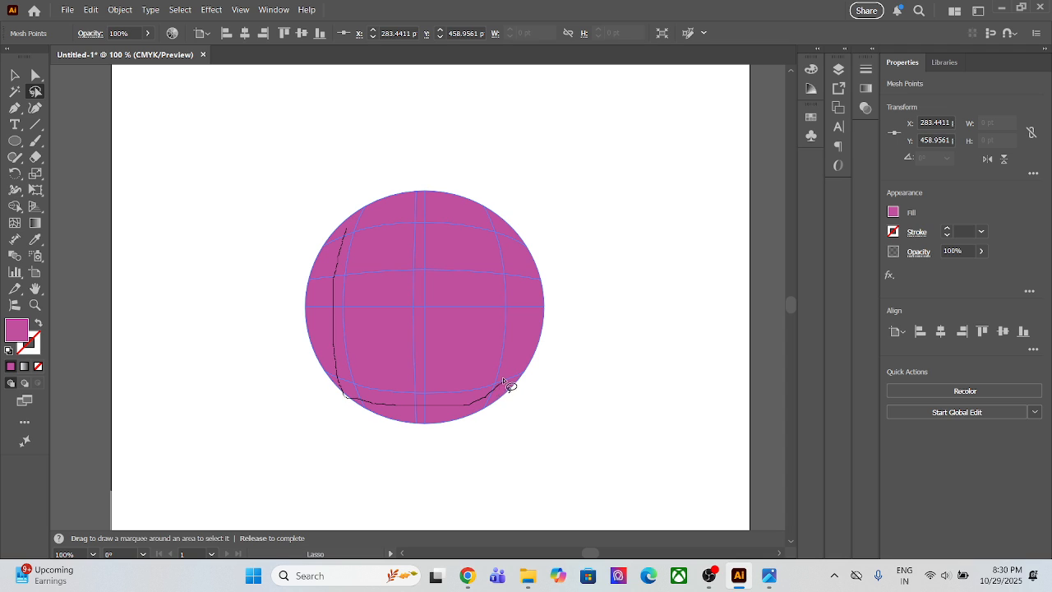
{"action": "mouse_move", "coordinate": [514, 345]}
{"action": "left_mouse_down"}
{"action": "mouse_move", "coordinate": [513, 254]}
{"action": "mouse_move", "coordinate": [494, 225]}
{"action": "mouse_move", "coordinate": [441, 206]}
{"action": "mouse_move", "coordinate": [332, 237]}
{"action": "mouse_move", "coordinate": [313, 219]}
{"action": "mouse_move", "coordinate": [354, 179]}
{"action": "mouse_move", "coordinate": [461, 170]}
{"action": "mouse_move", "coordinate": [523, 193]}
{"action": "mouse_move", "coordinate": [587, 317]}
{"action": "mouse_move", "coordinate": [546, 425]}
{"action": "mouse_move", "coordinate": [386, 470]}
{"action": "mouse_move", "coordinate": [244, 373]}
{"action": "mouse_move", "coordinate": [257, 273]}
{"action": "mouse_move", "coordinate": [339, 235]}
{"action": "left_mouse_up"}
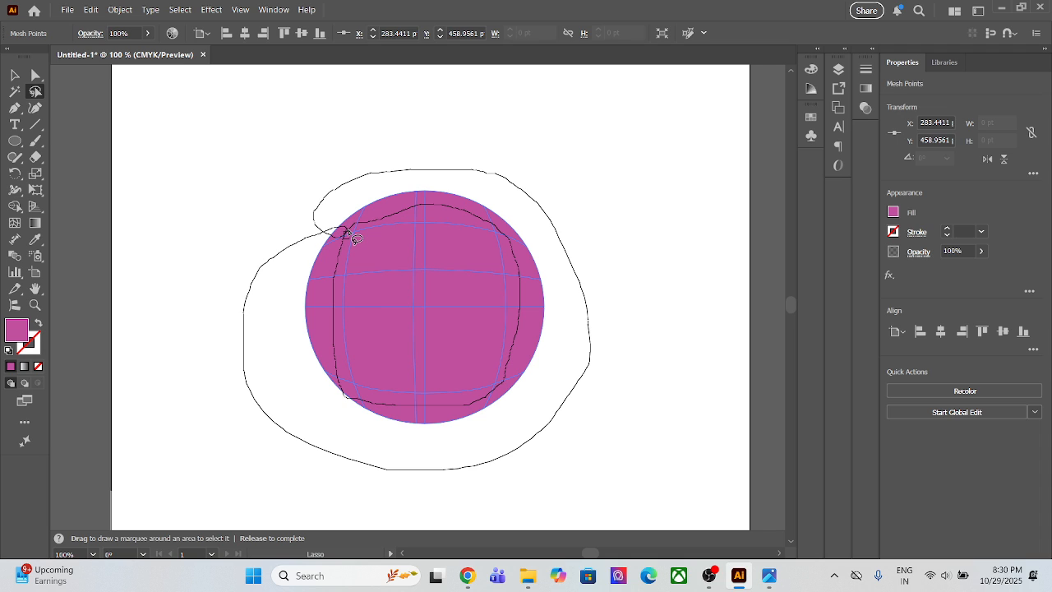
{"action": "left_click_drag", "start_coordinate": [346, 233], "coordinate": [345, 232]}
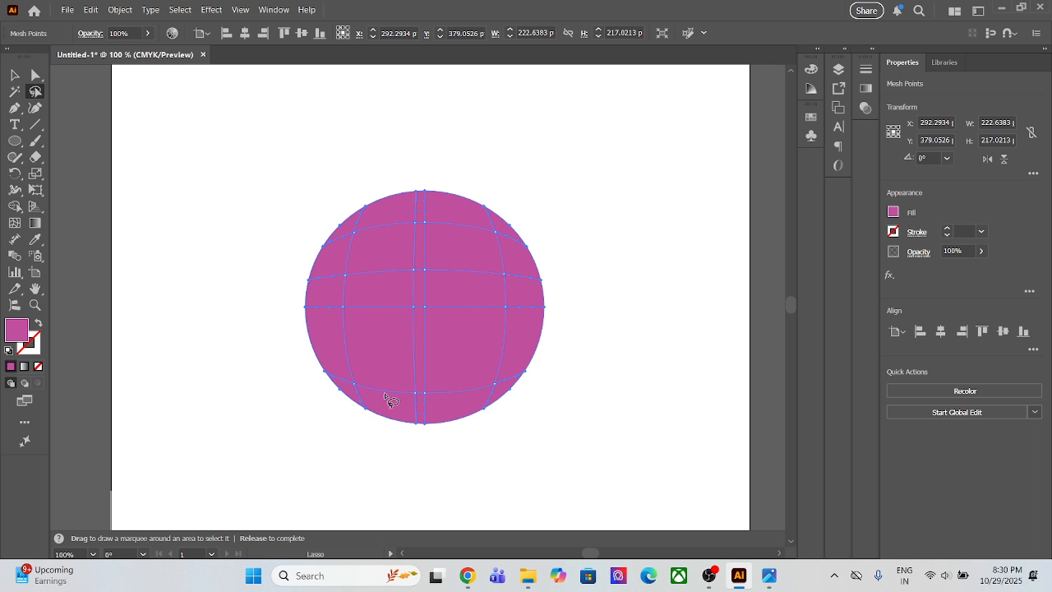
{"action": "double_click", "coordinate": [16, 331]}
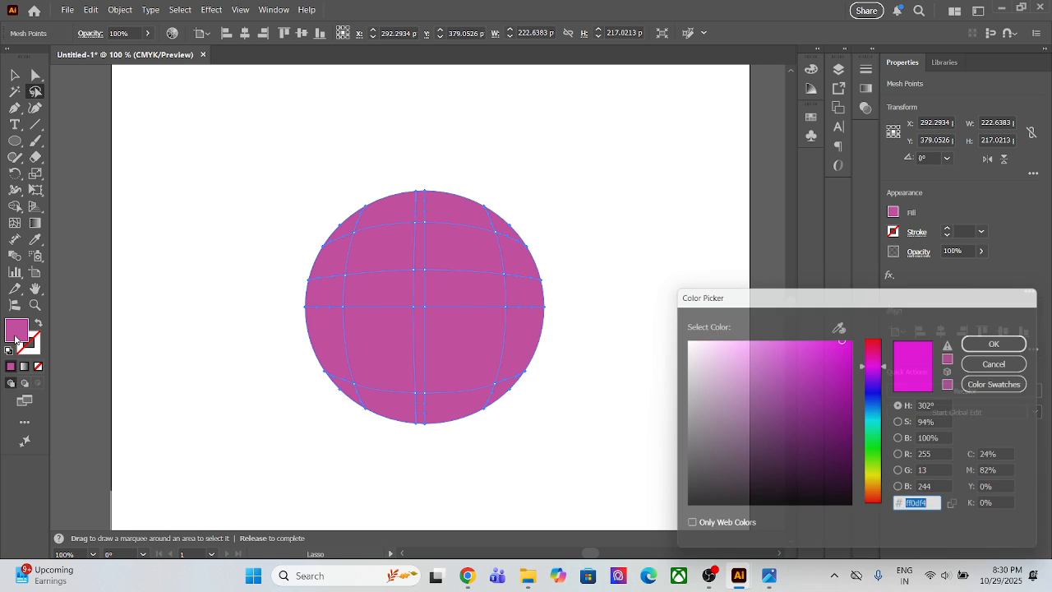
{"action": "mouse_move", "coordinate": [807, 366]}
{"action": "left_mouse_down"}
{"action": "mouse_move", "coordinate": [777, 347]}
{"action": "mouse_move", "coordinate": [666, 338]}
{"action": "mouse_move", "coordinate": [765, 336]}
{"action": "mouse_move", "coordinate": [874, 411]}
{"action": "mouse_move", "coordinate": [866, 422]}
{"action": "mouse_move", "coordinate": [763, 348]}
{"action": "mouse_move", "coordinate": [674, 329]}
{"action": "mouse_move", "coordinate": [764, 323]}
{"action": "mouse_move", "coordinate": [653, 332]}
{"action": "left_mouse_up"}
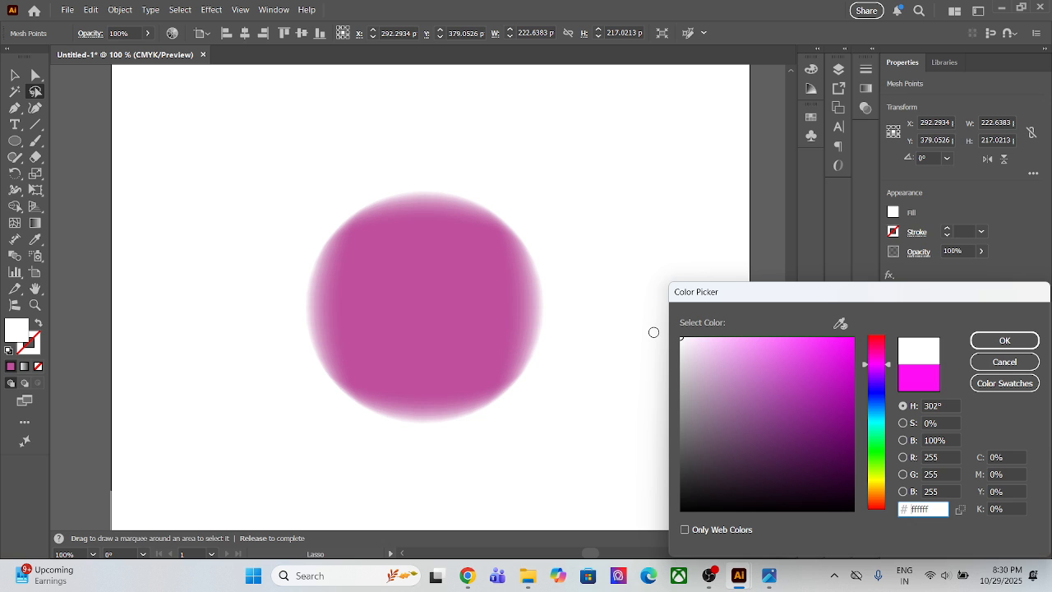
{"action": "left_click", "coordinate": [986, 341]}
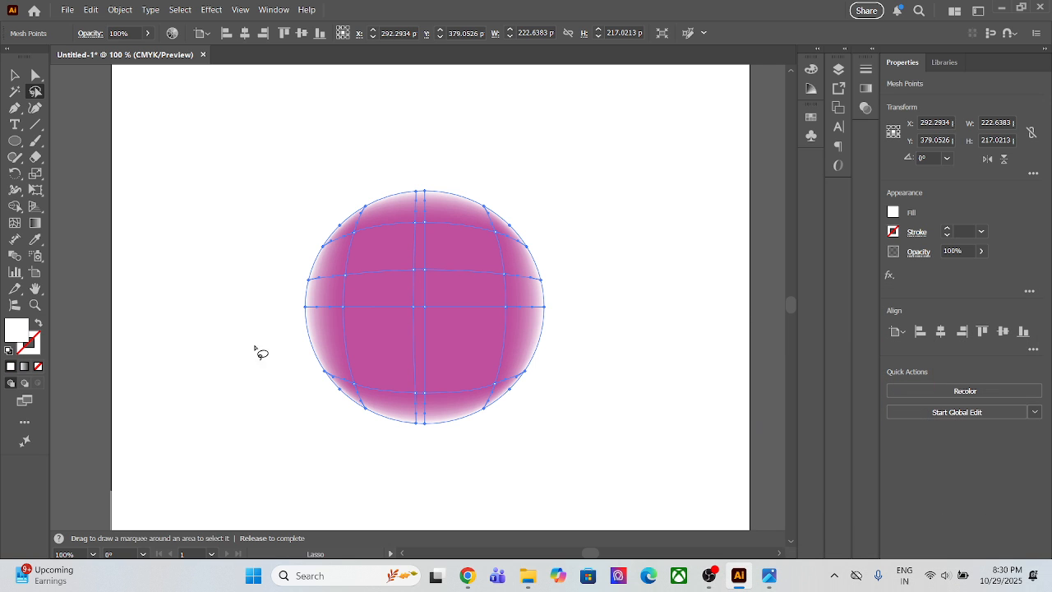
- Move the mesh circle off the artboard onto the canvas beside it, to about X -194, Y 294 pt
{"action": "left_click", "coordinate": [15, 75]}
{"action": "left_click", "coordinate": [491, 188]}
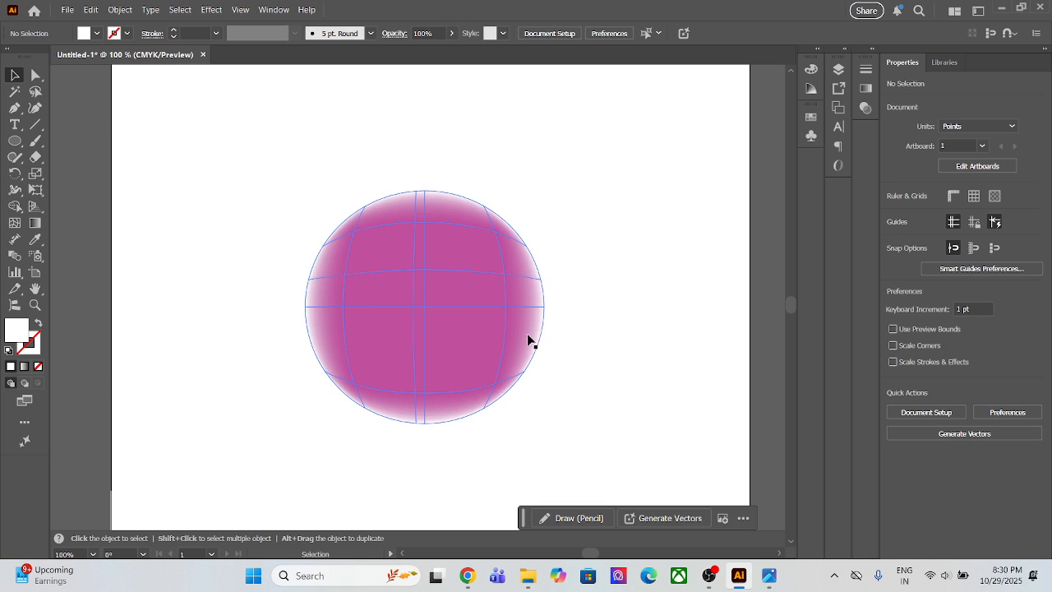
{"action": "left_click_drag", "start_coordinate": [532, 335], "coordinate": [231, 305]}
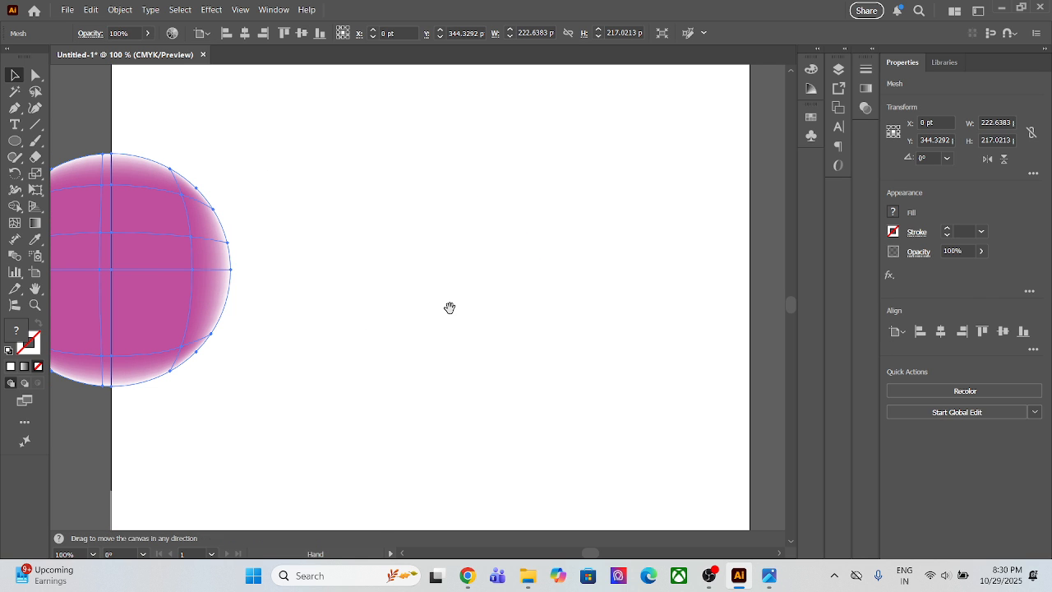
{"action": "key", "text": "ctrl+minus"}
{"action": "key", "text": "ctrl+minus"}
{"action": "left_click_drag", "start_coordinate": [372, 306], "coordinate": [322, 284]}
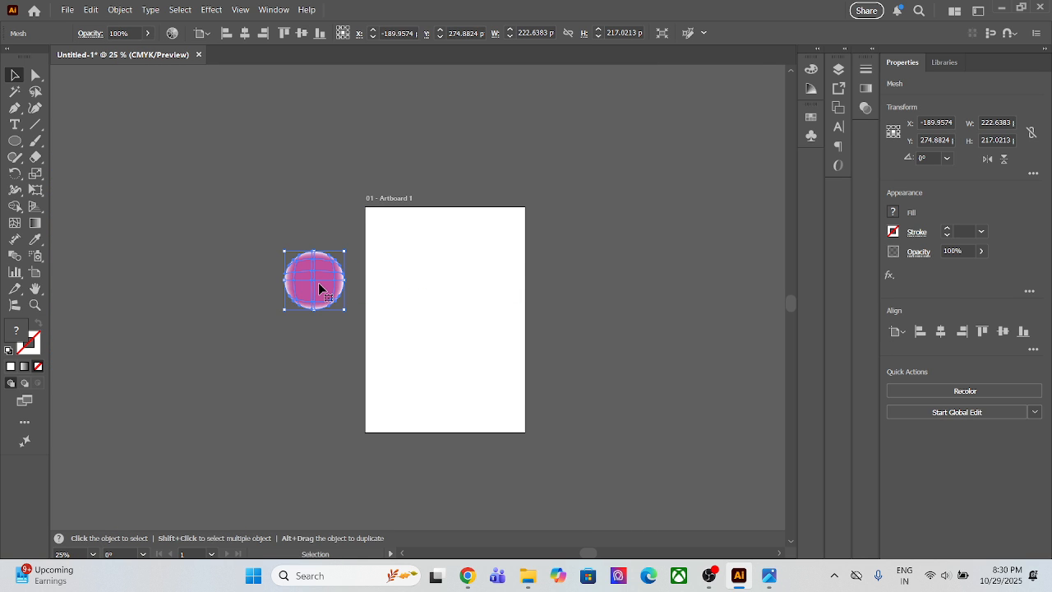
{"action": "scroll", "coordinate": [319, 284], "scroll_direction": "up", "scroll_amount": 2}
{"action": "left_click_drag", "start_coordinate": [548, 267], "coordinate": [466, 266]}
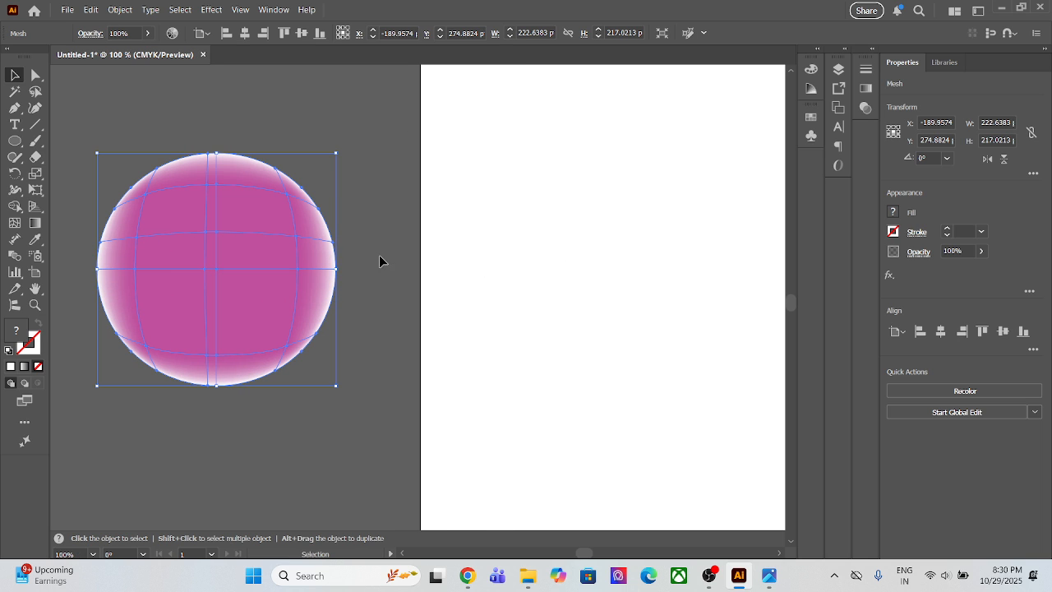
{"action": "left_click", "coordinate": [383, 216]}
{"action": "left_click_drag", "start_coordinate": [275, 254], "coordinate": [265, 272]}
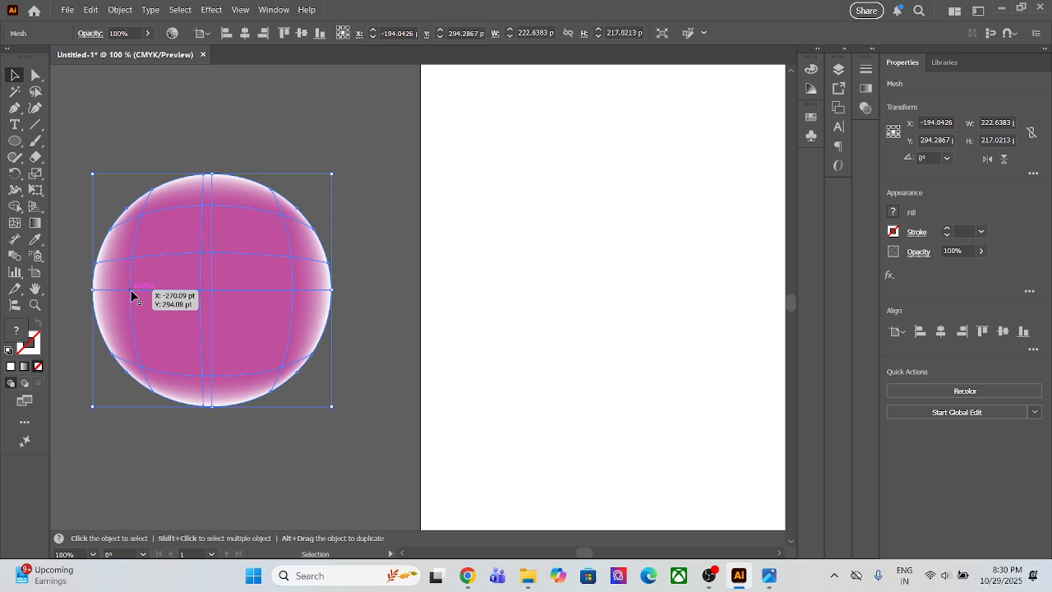
- Directly select the circle's inner mesh point at about X -270, Y 294 pt on the horizontal centre line
{"action": "left_click", "coordinate": [34, 76]}
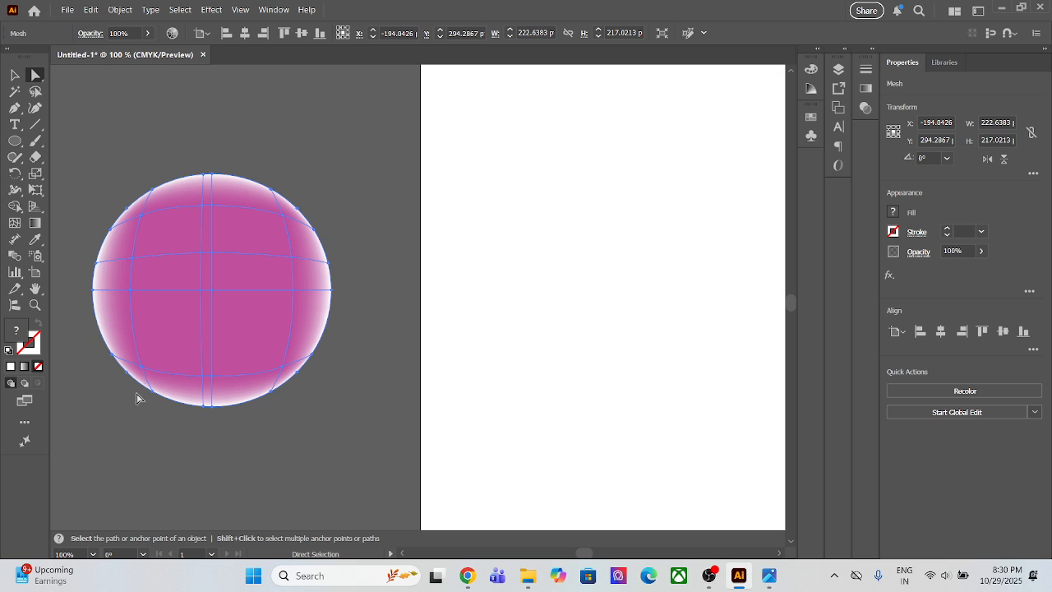
{"action": "left_click", "coordinate": [14, 77]}
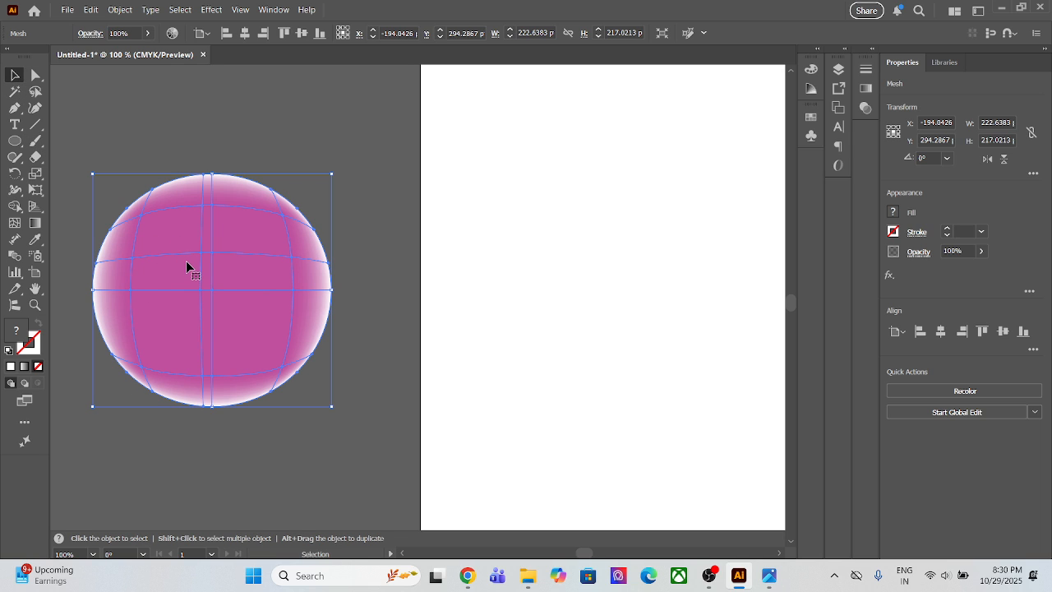
{"action": "left_click", "coordinate": [35, 77]}
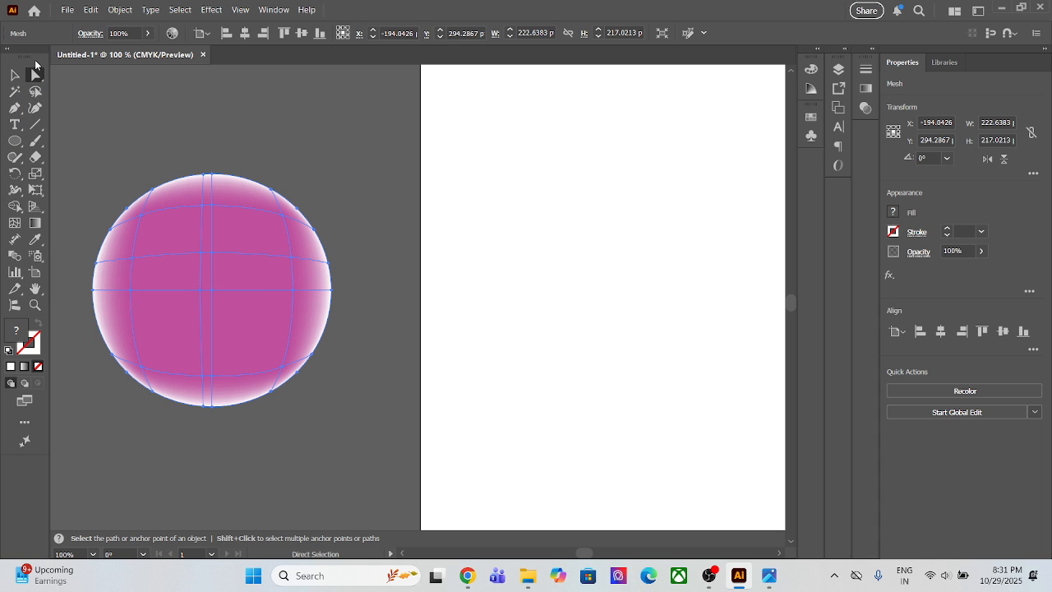
{"action": "left_click", "coordinate": [131, 291]}
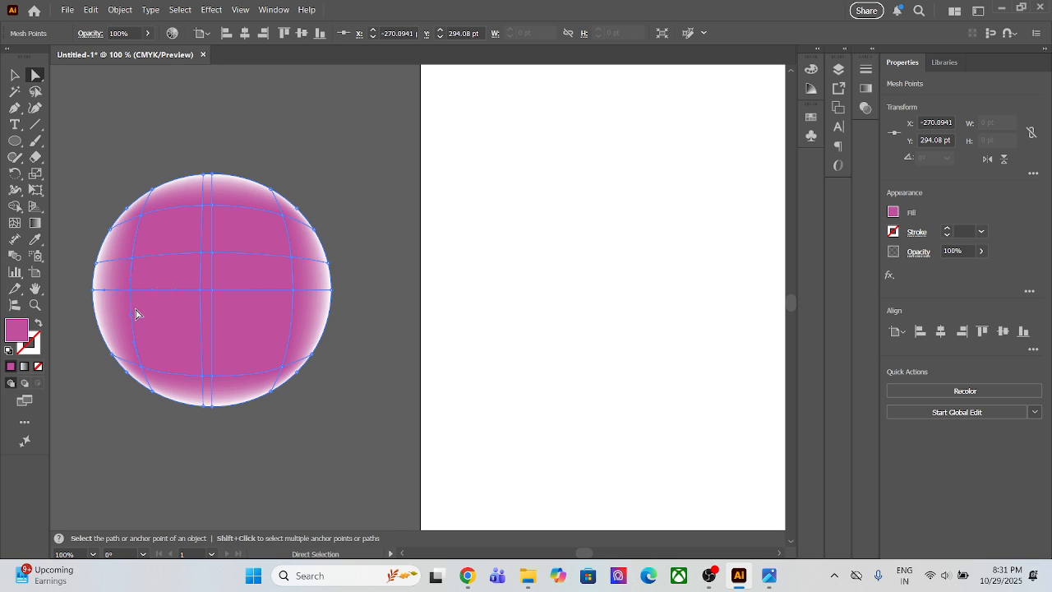
- Move the selected inner mesh point outward to about X -283, Y 294 pt and recolor it with near-white sampled from the circle's upper edge
{"action": "mouse_move", "coordinate": [131, 316]}
{"action": "left_mouse_down"}
{"action": "mouse_move", "coordinate": [100, 313]}
{"action": "mouse_move", "coordinate": [131, 293]}
{"action": "mouse_move", "coordinate": [118, 300]}
{"action": "left_mouse_up"}
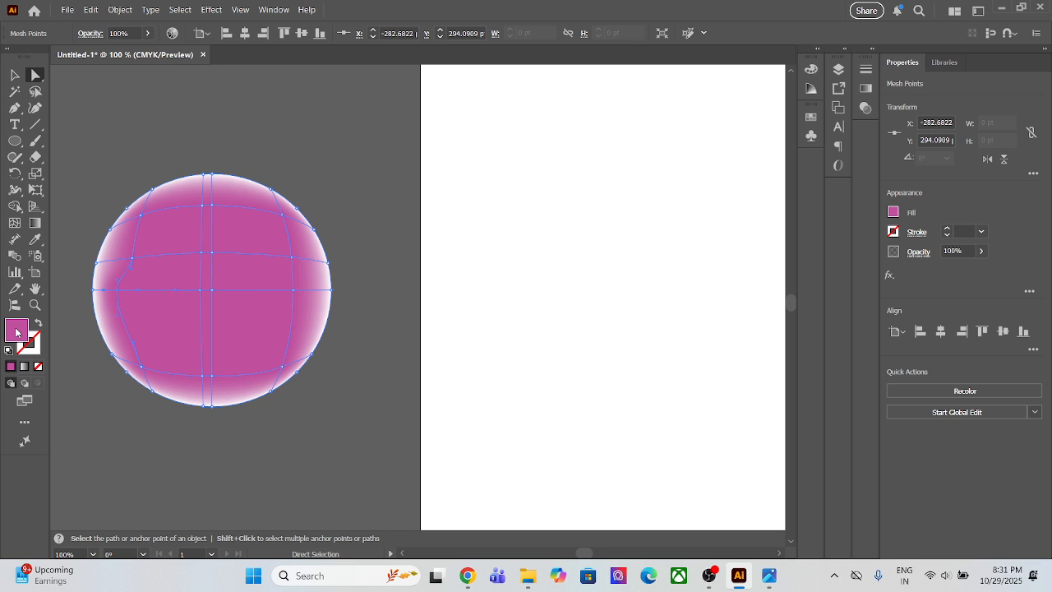
{"action": "left_click", "coordinate": [39, 239]}
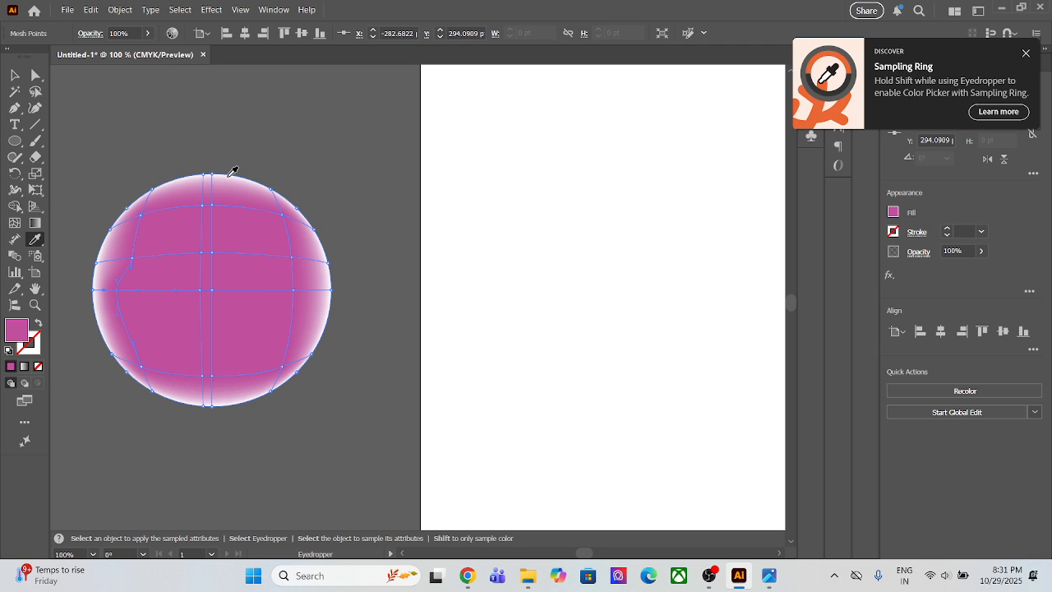
{"action": "left_click", "coordinate": [229, 174]}
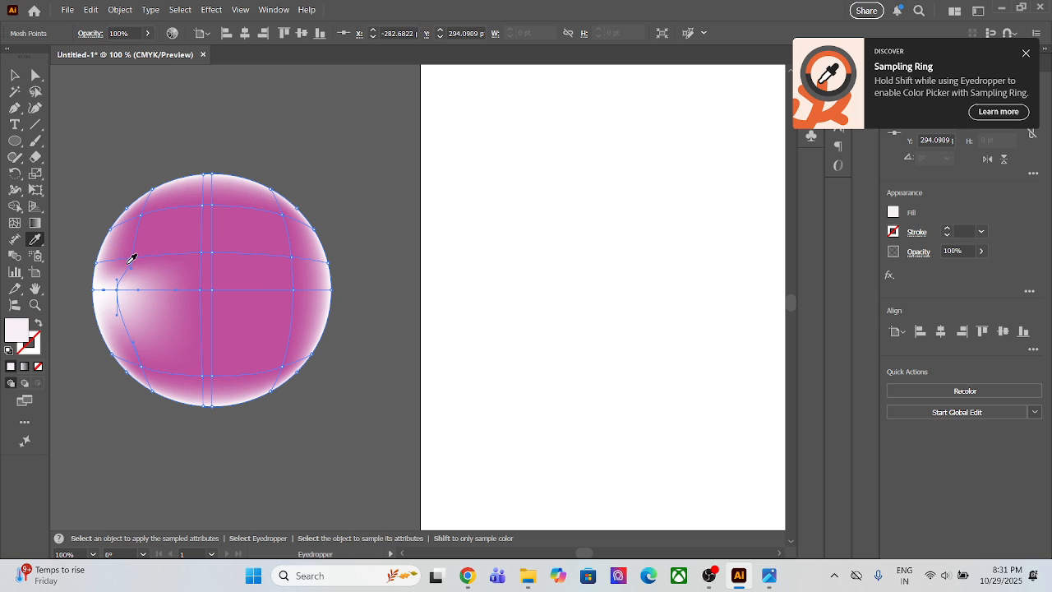
- Move the mesh point just above it to about X -285, Y 263 pt and recolor it with pale pink sampled from the nearby highlight
{"action": "left_click", "coordinate": [38, 76]}
{"action": "left_click_drag", "start_coordinate": [129, 261], "coordinate": [115, 261]}
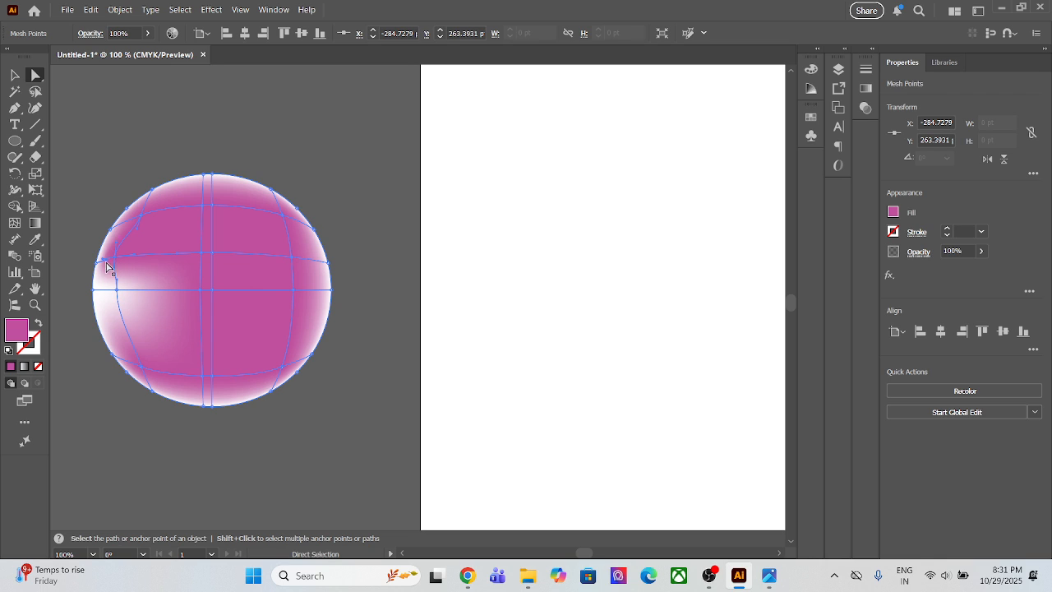
{"action": "left_click", "coordinate": [35, 239]}
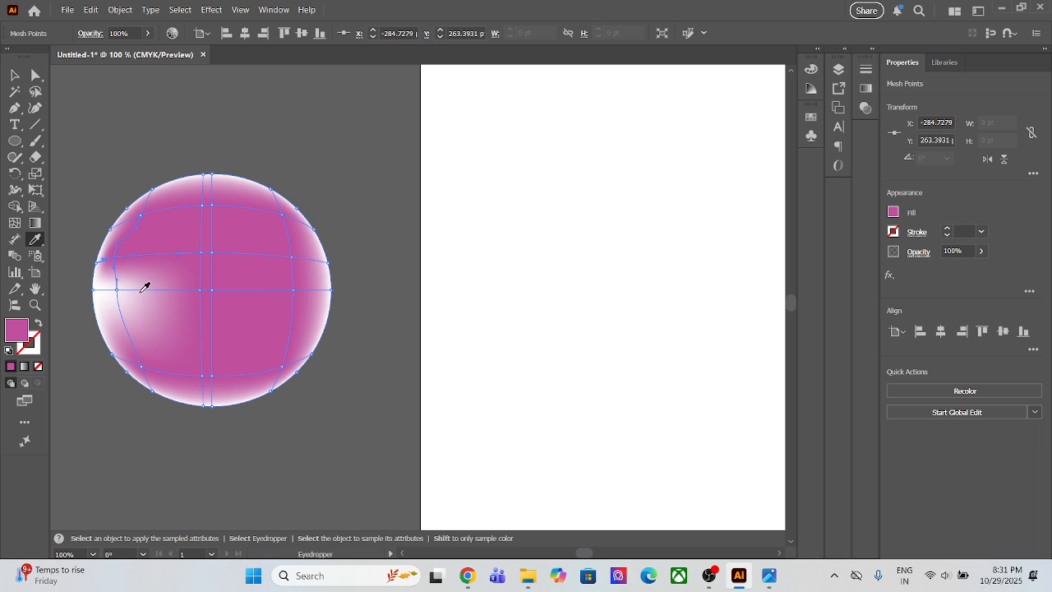
{"action": "left_click", "coordinate": [135, 280]}
- Select the whole mesh circle beside the artboard and delete it
{"action": "left_click", "coordinate": [15, 75]}
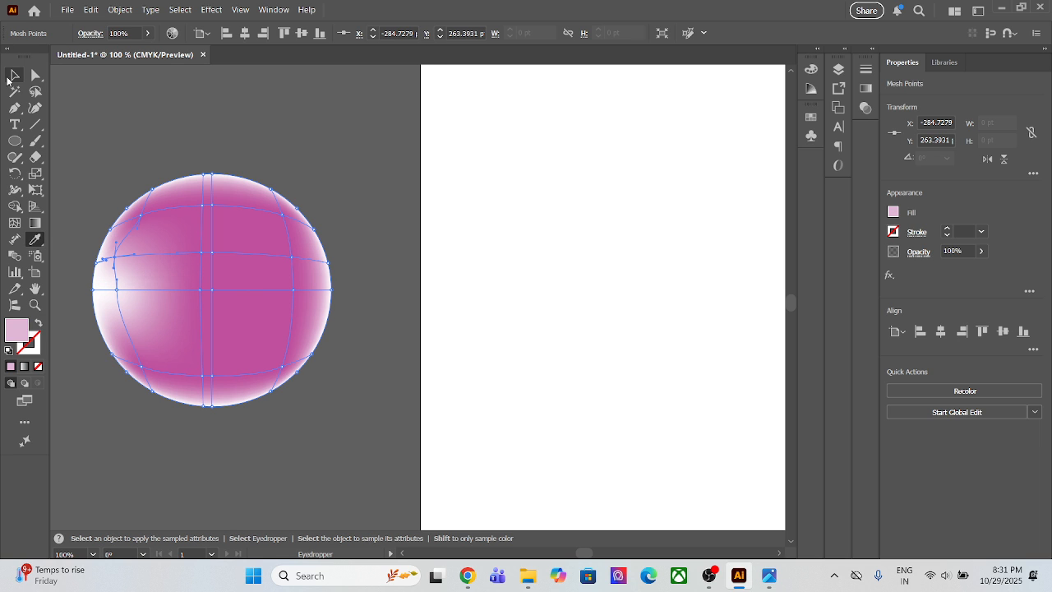
{"action": "left_click", "coordinate": [334, 434]}
{"action": "left_click_drag", "start_coordinate": [276, 320], "coordinate": [351, 349]}
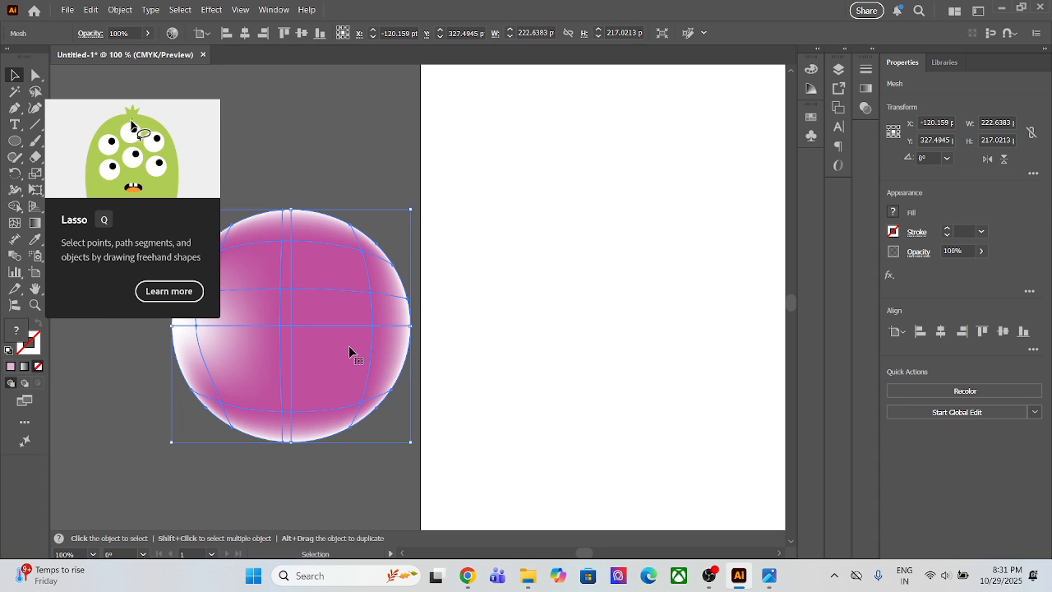
{"action": "key", "text": "Delete"}
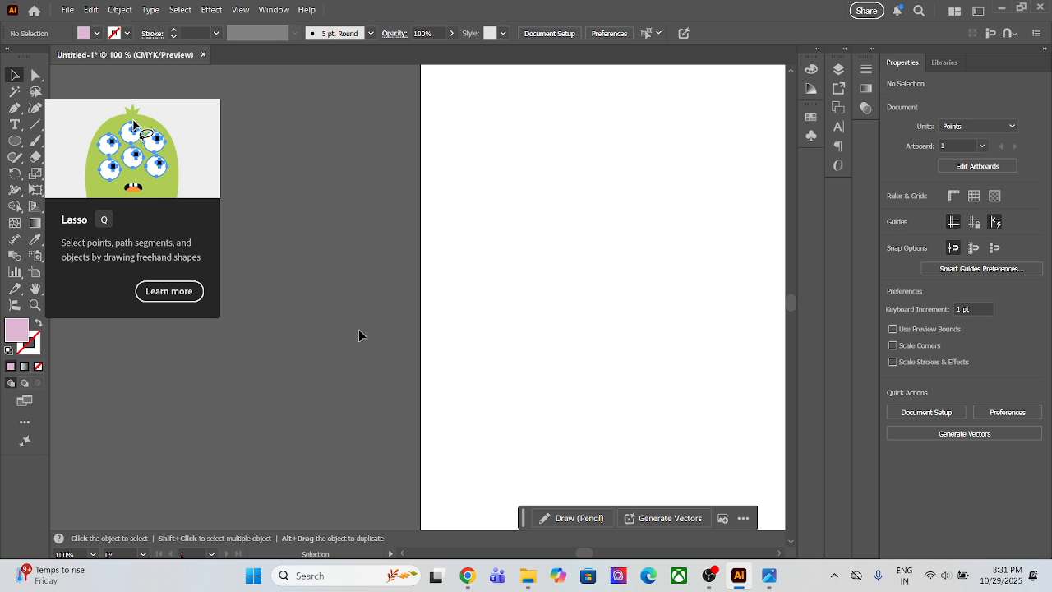
{"action": "left_click_drag", "start_coordinate": [585, 280], "coordinate": [345, 278]}
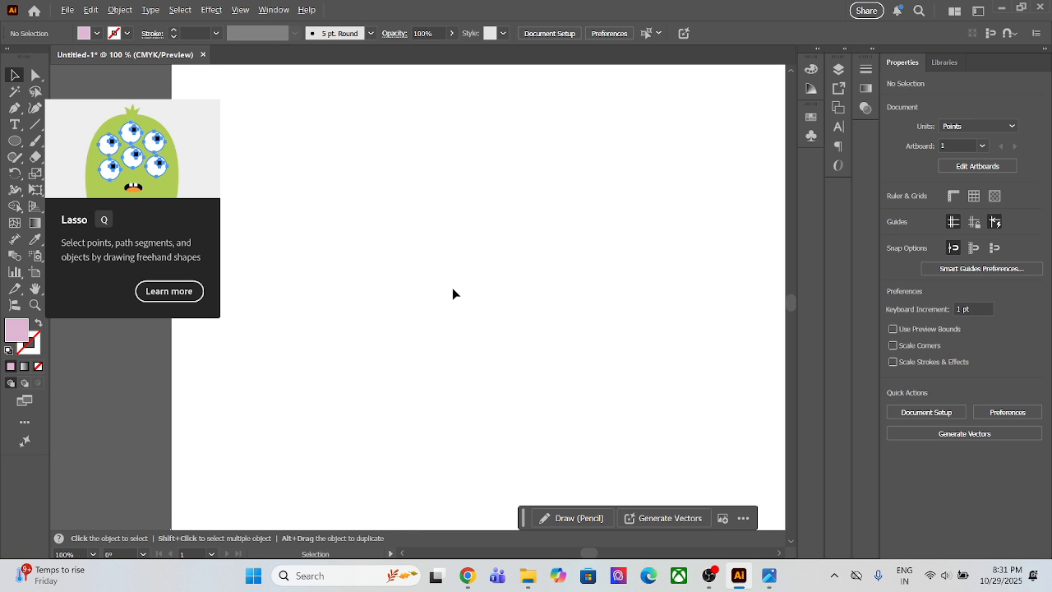
- Draw a tall vertical ellipse about 273 by 470 pt and centre it horizontally on the artboard
{"action": "scroll", "coordinate": [452, 292], "scroll_direction": "down", "scroll_amount": 2}
{"action": "left_click_drag", "start_coordinate": [493, 296], "coordinate": [454, 250]}
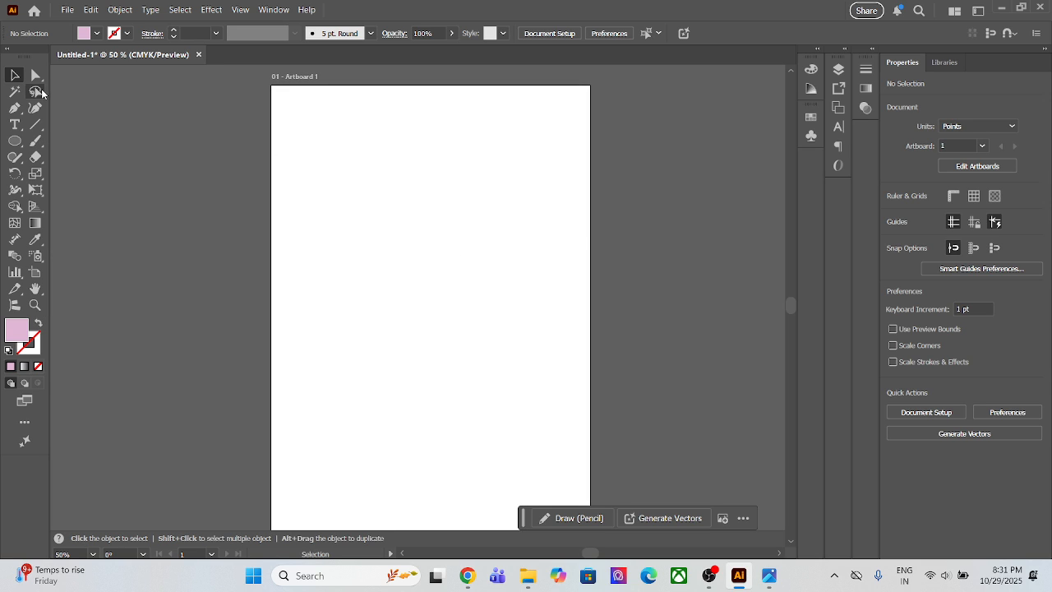
{"action": "left_click", "coordinate": [14, 141]}
{"action": "left_click", "coordinate": [75, 171]}
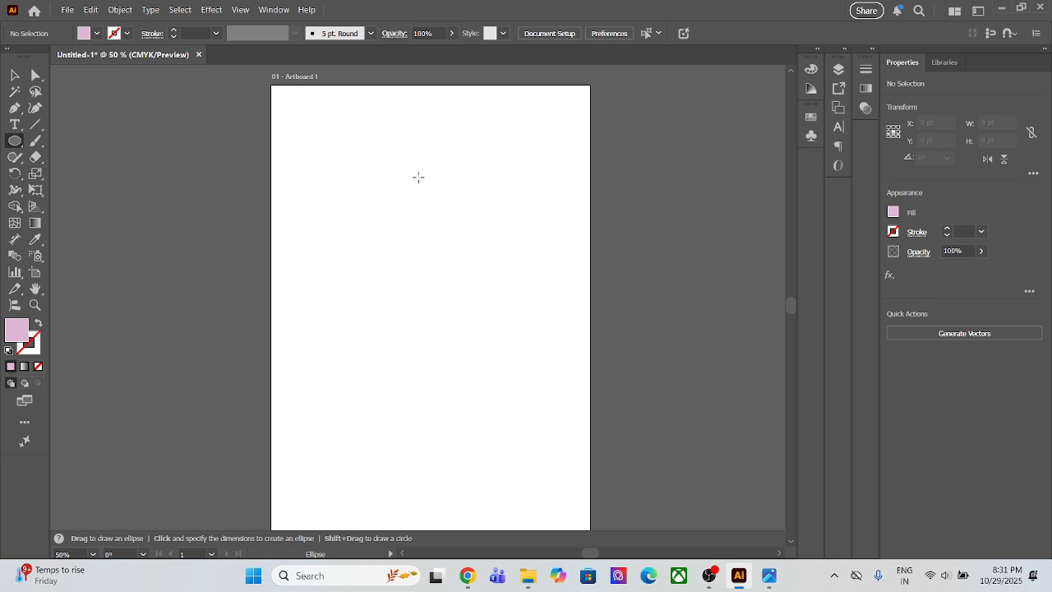
{"action": "left_click_drag", "start_coordinate": [399, 179], "coordinate": [548, 432]}
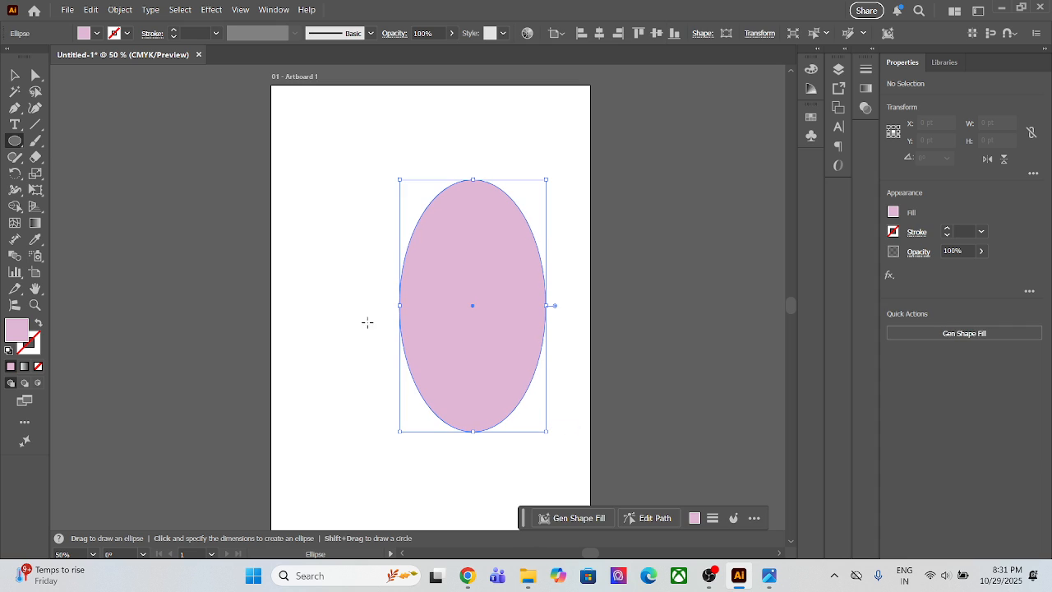
{"action": "left_click", "coordinate": [15, 75]}
{"action": "left_click_drag", "start_coordinate": [445, 301], "coordinate": [402, 292]}
{"action": "left_click", "coordinate": [526, 263]}
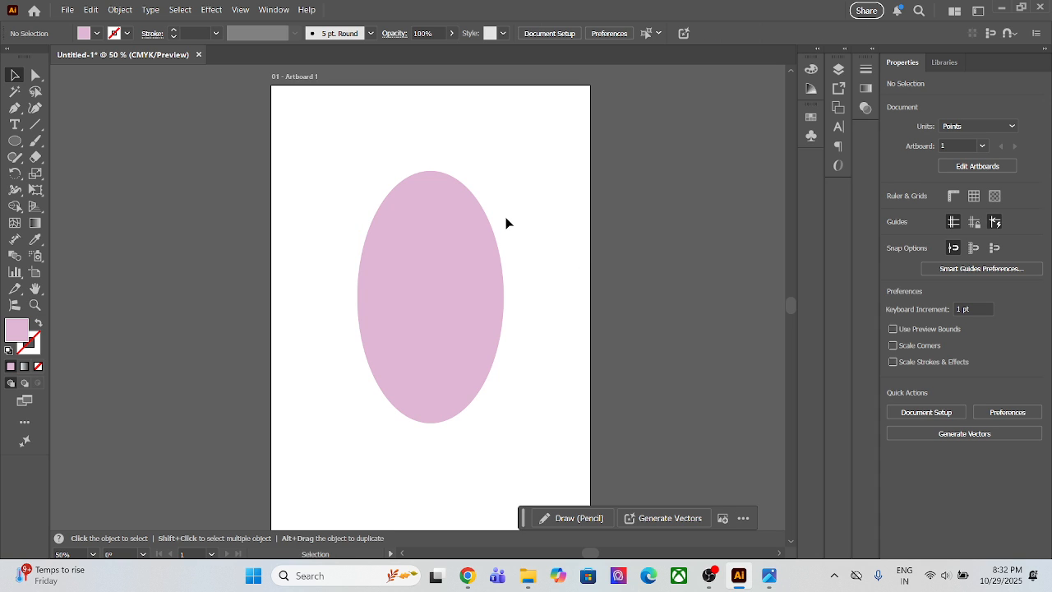
- Reshape the ellipse's right side into a mango curve by tilting the right anchor's handles and moving that anchor slightly inward
{"action": "left_click_drag", "start_coordinate": [562, 246], "coordinate": [483, 314]}
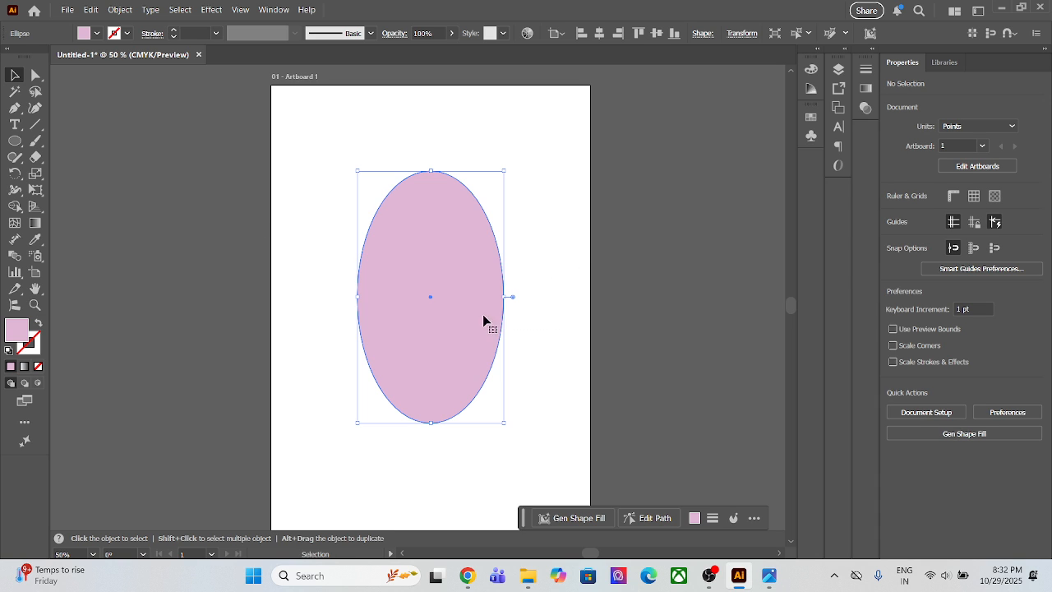
{"action": "left_click", "coordinate": [36, 74]}
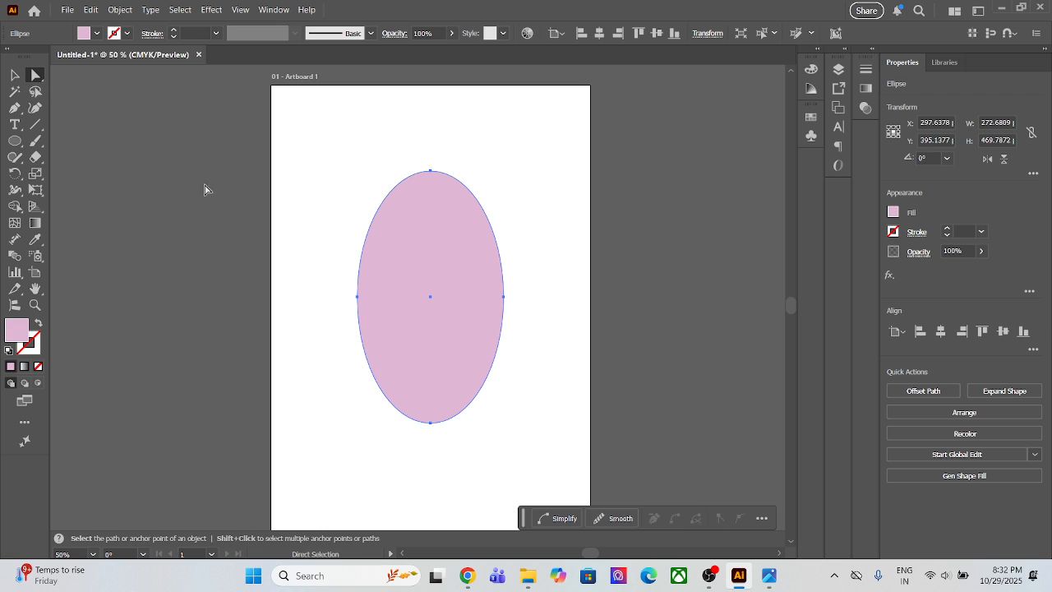
{"action": "left_click_drag", "start_coordinate": [475, 318], "coordinate": [476, 318]}
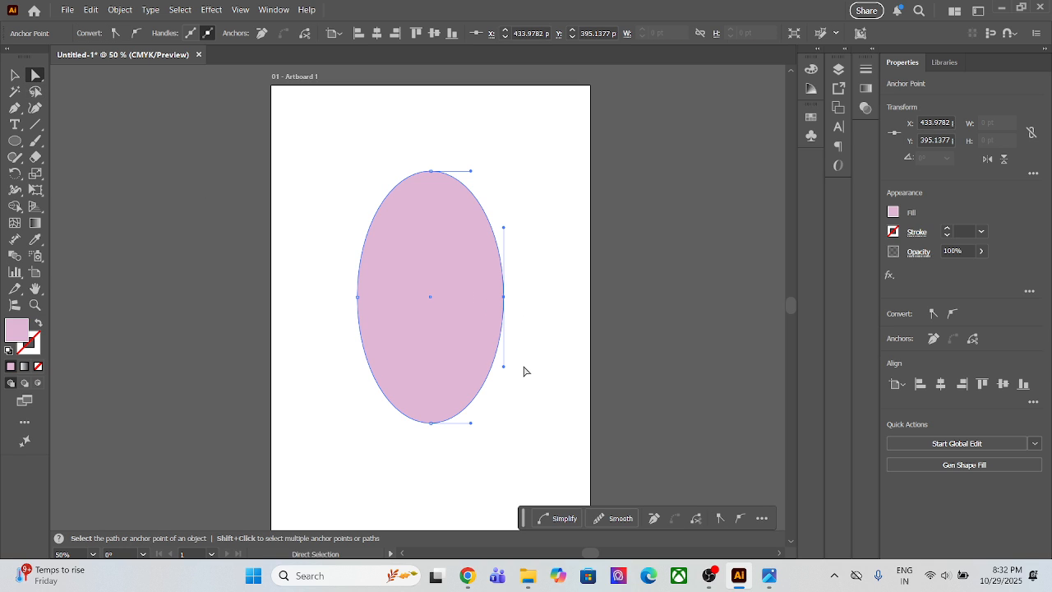
{"action": "left_click_drag", "start_coordinate": [505, 371], "coordinate": [463, 358]}
{"action": "left_click_drag", "start_coordinate": [503, 297], "coordinate": [493, 293]}
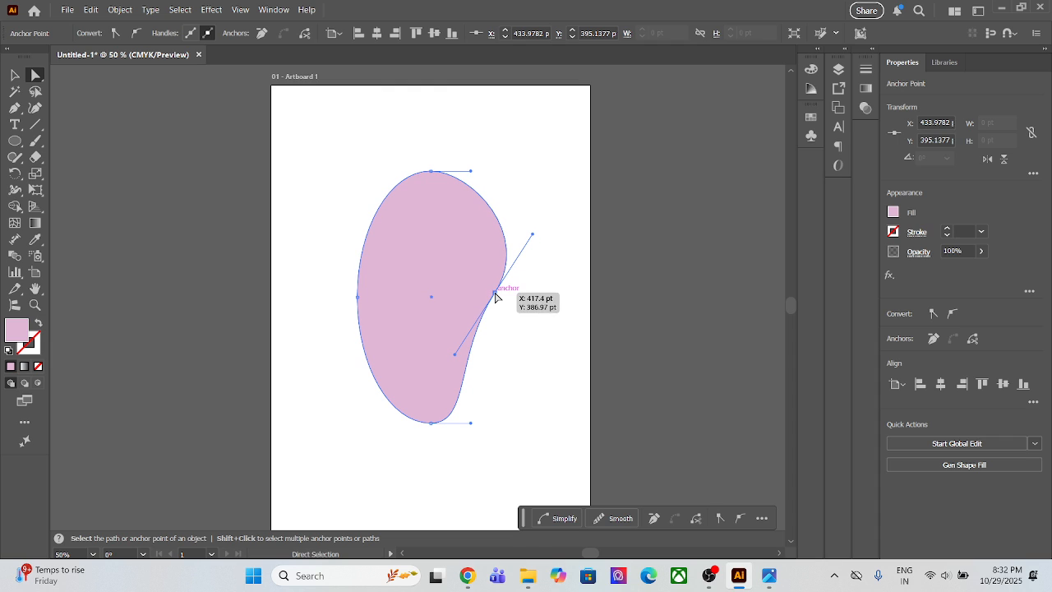
- Refine the mango outline by moving the left anchor outward and up, and shifting the top and right anchors slightly down
{"action": "left_click_drag", "start_coordinate": [379, 334], "coordinate": [380, 333]}
{"action": "left_click_drag", "start_coordinate": [357, 293], "coordinate": [333, 279]}
{"action": "key", "text": "ctrl+z"}
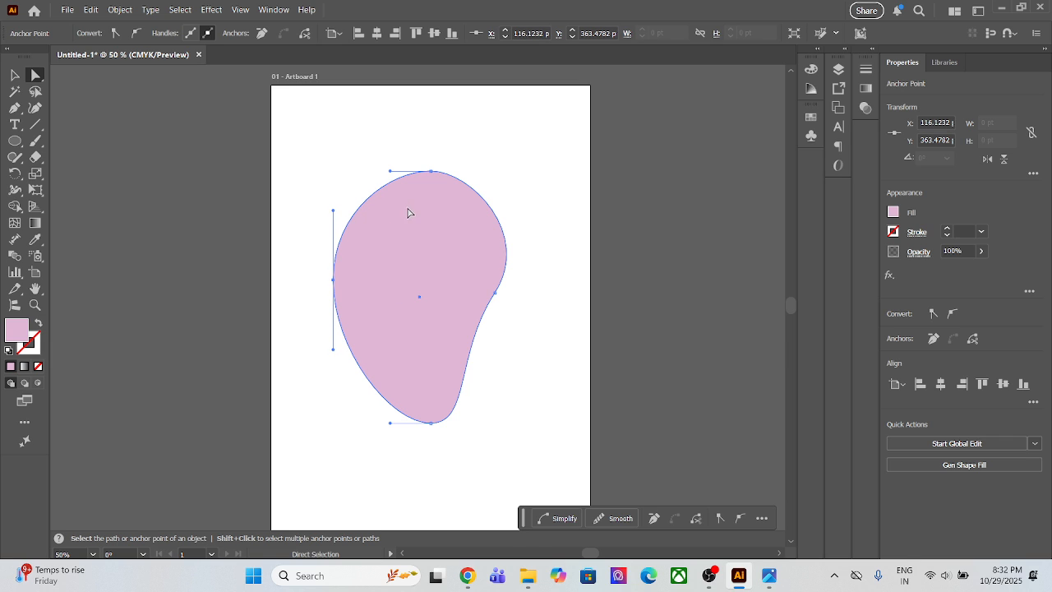
{"action": "left_click_drag", "start_coordinate": [415, 152], "coordinate": [427, 179]}
{"action": "left_click", "coordinate": [494, 292]}
{"action": "left_click_drag", "start_coordinate": [454, 352], "coordinate": [455, 352]}
{"action": "left_click_drag", "start_coordinate": [495, 292], "coordinate": [489, 303]}
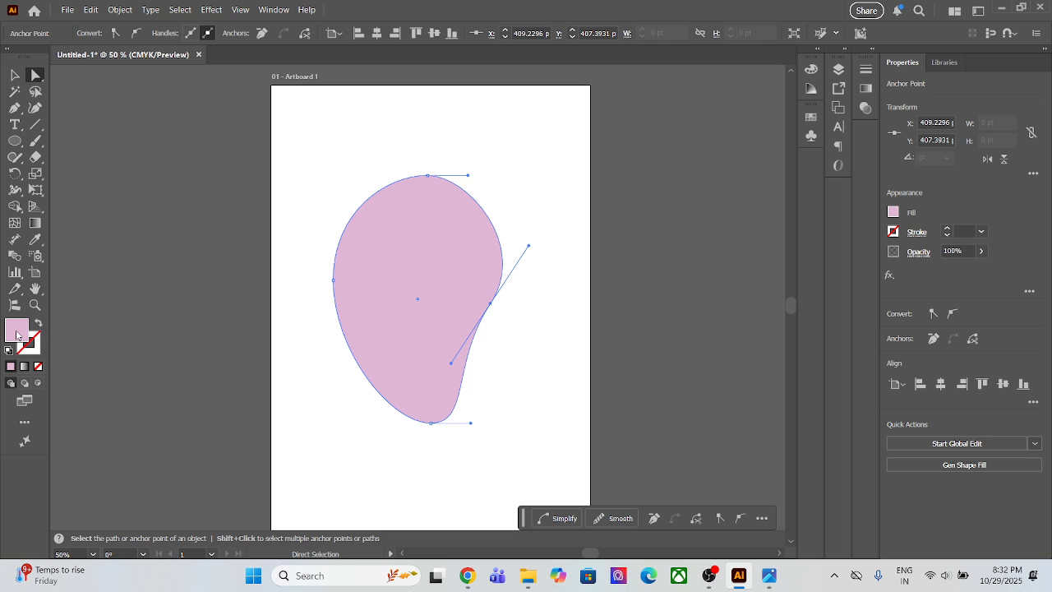
- Fill the mango shape with yellow f9db00 and deselect it
{"action": "double_click", "coordinate": [16, 333]}
{"action": "mouse_move", "coordinate": [876, 476]}
{"action": "left_mouse_down"}
{"action": "mouse_move", "coordinate": [876, 497]}
{"action": "mouse_move", "coordinate": [874, 487]}
{"action": "left_mouse_up"}
{"action": "left_click_drag", "start_coordinate": [836, 380], "coordinate": [855, 340]}
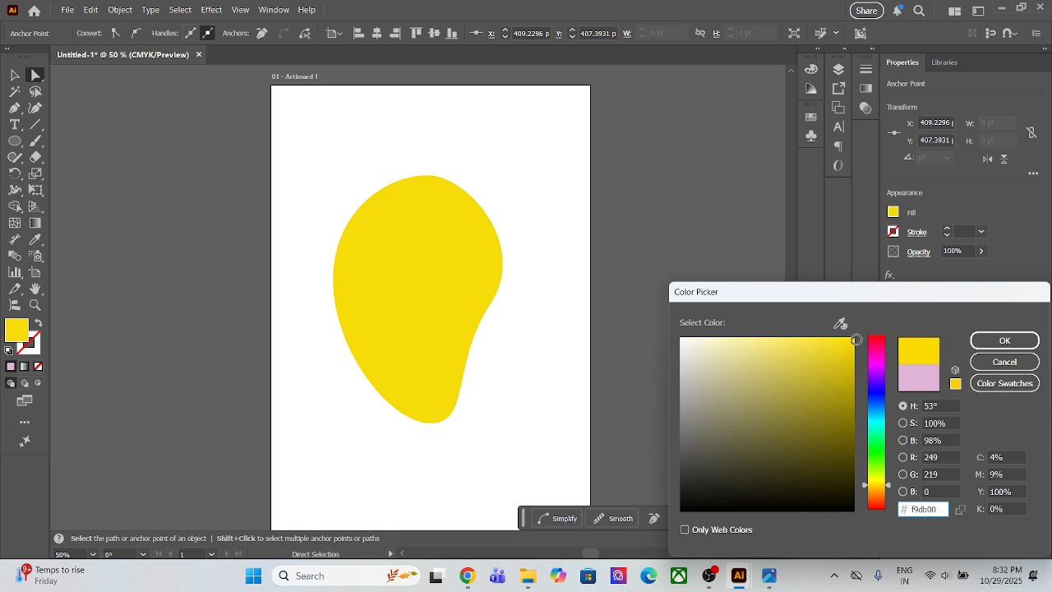
{"action": "left_click", "coordinate": [1004, 339]}
{"action": "left_click", "coordinate": [570, 326]}
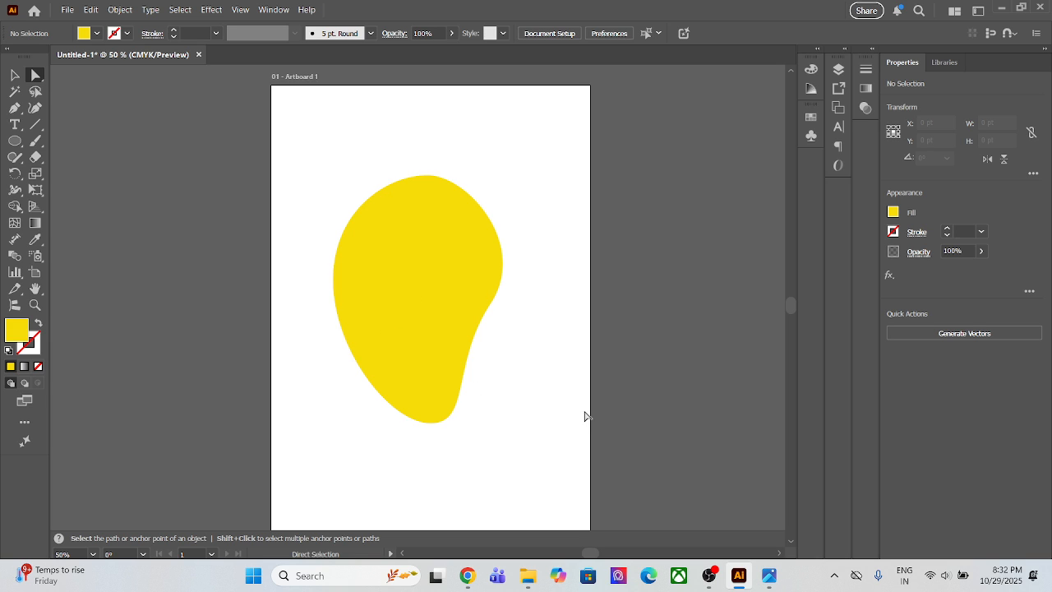
- Add gradient mesh points to the mango, one at its centre and a close cluster in its upper-left area
{"action": "left_click", "coordinate": [451, 354]}
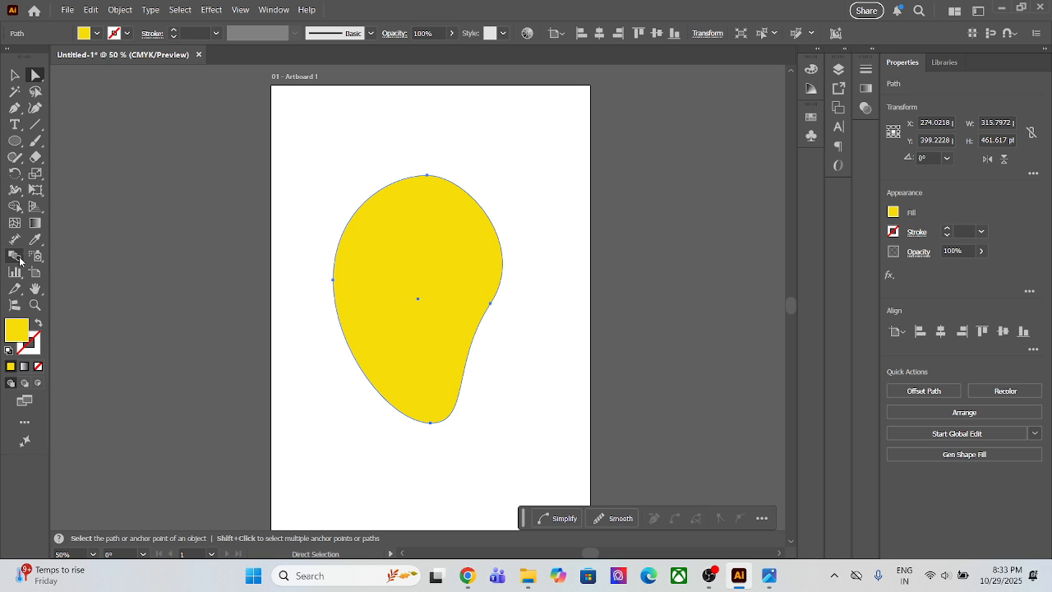
{"action": "left_click", "coordinate": [15, 224]}
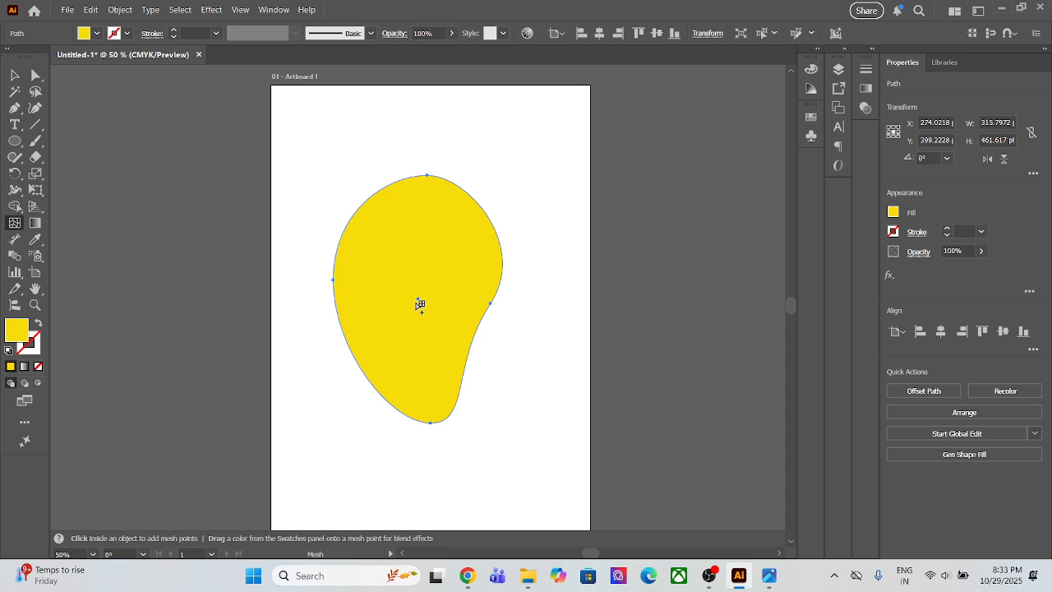
{"action": "left_click", "coordinate": [419, 298]}
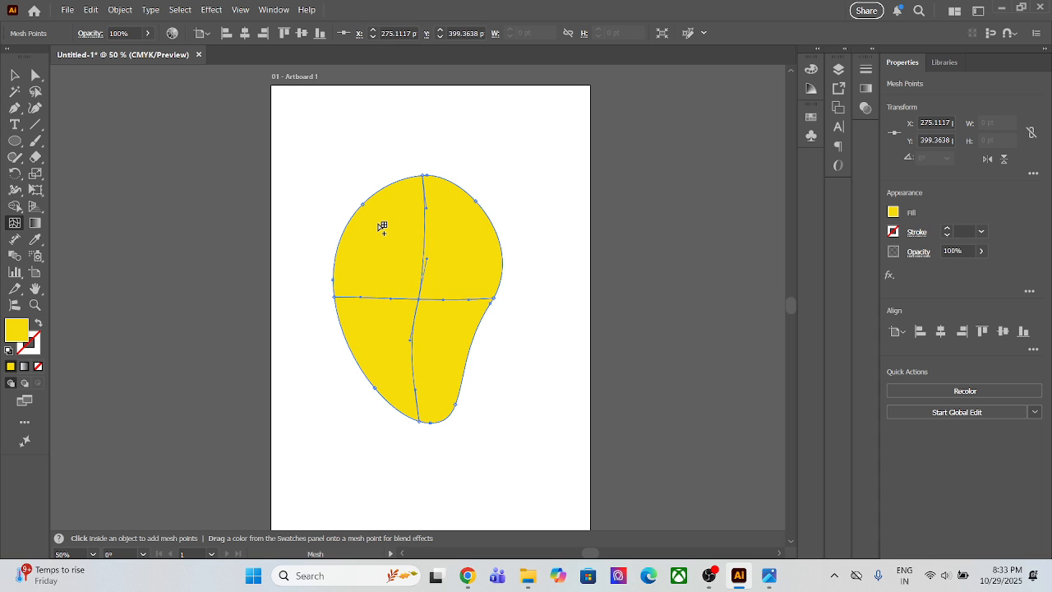
{"action": "left_click", "coordinate": [379, 227]}
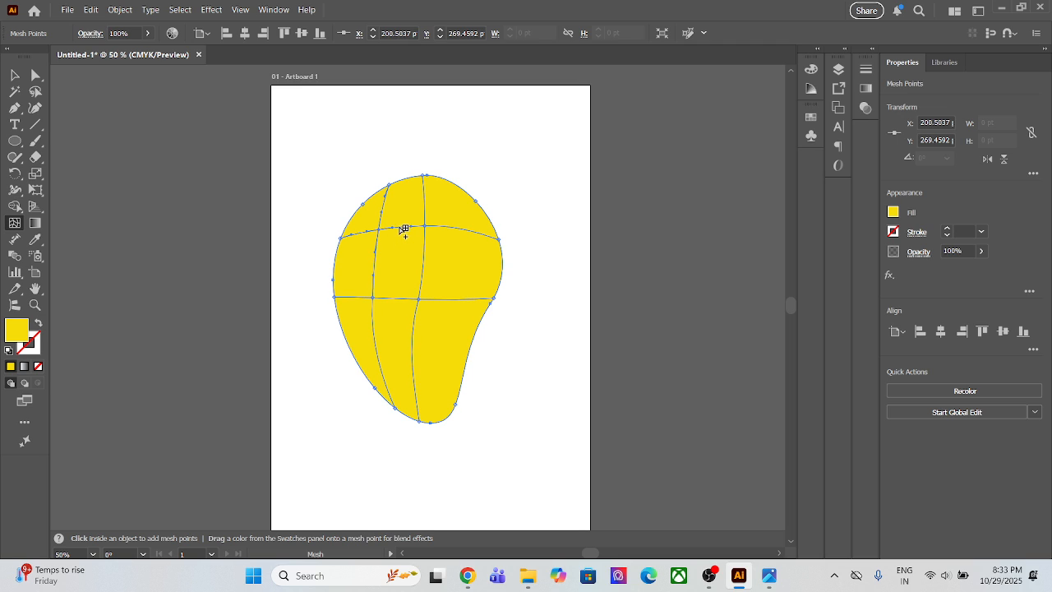
{"action": "left_click", "coordinate": [398, 227]}
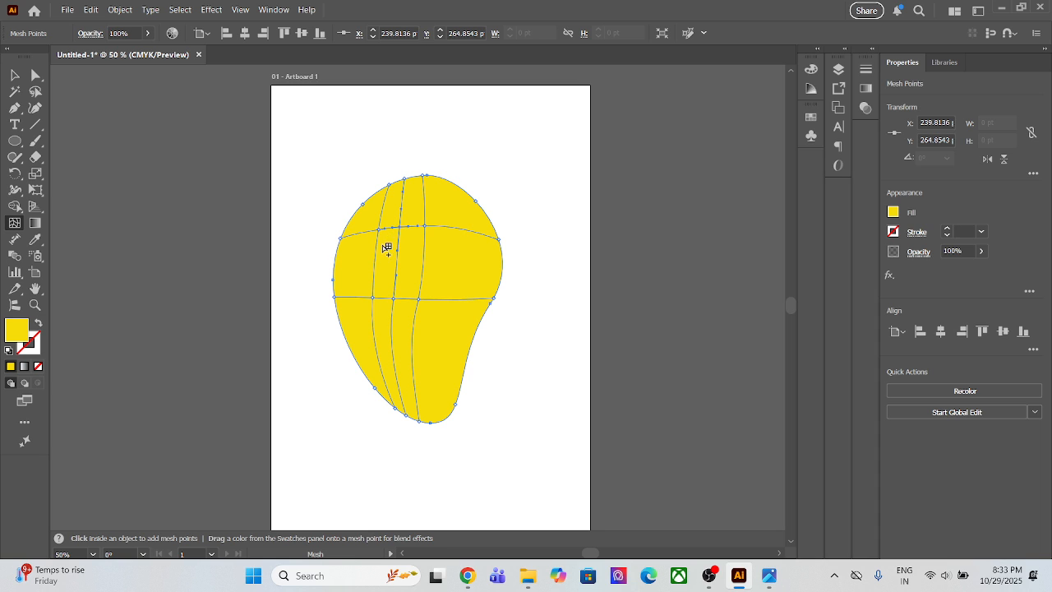
{"action": "left_click", "coordinate": [376, 254]}
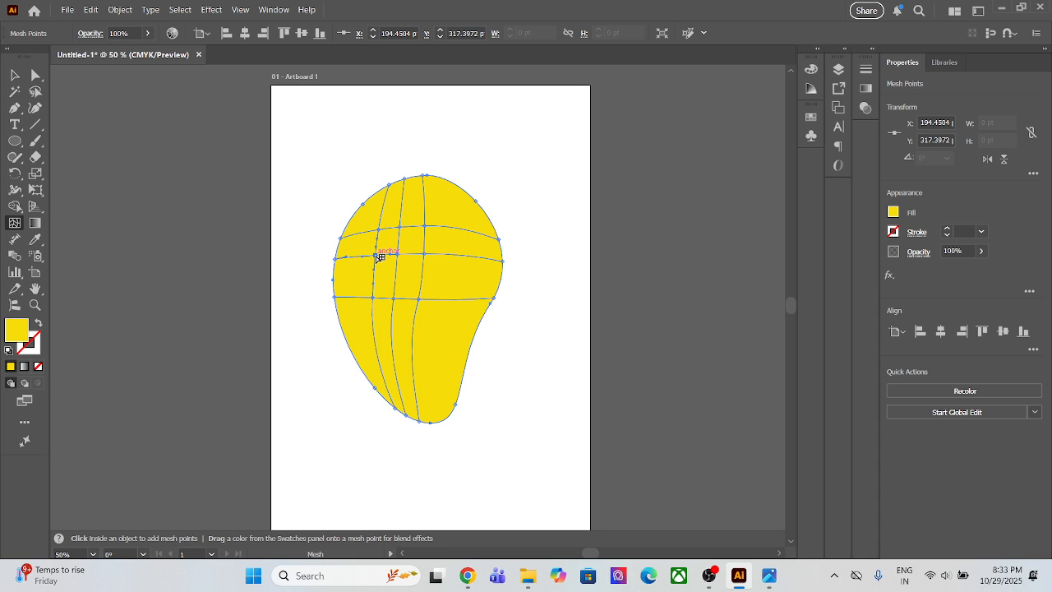
{"action": "left_click", "coordinate": [383, 212]}
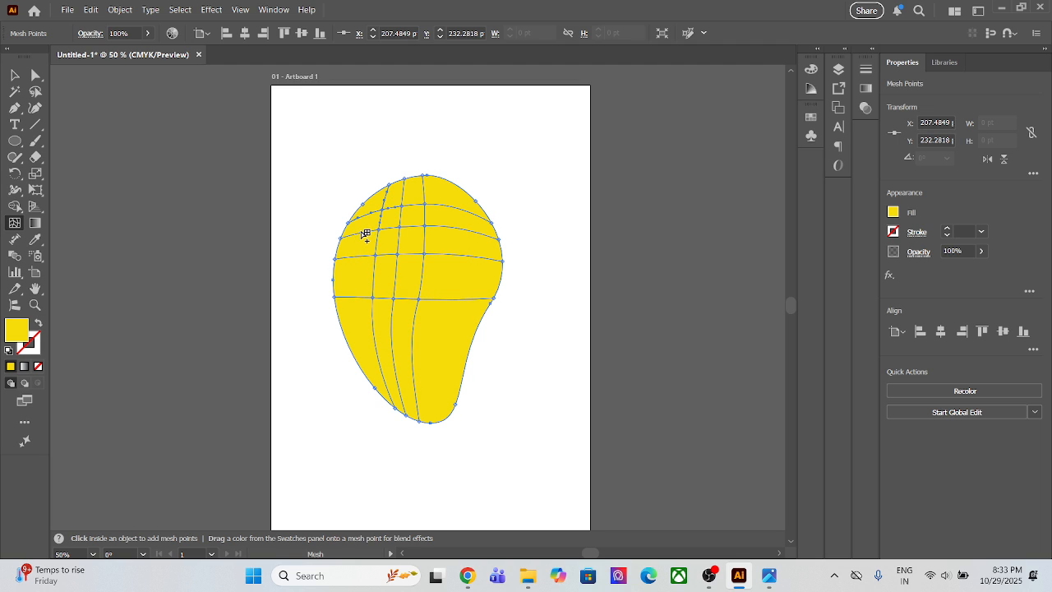
{"action": "left_click", "coordinate": [359, 235]}
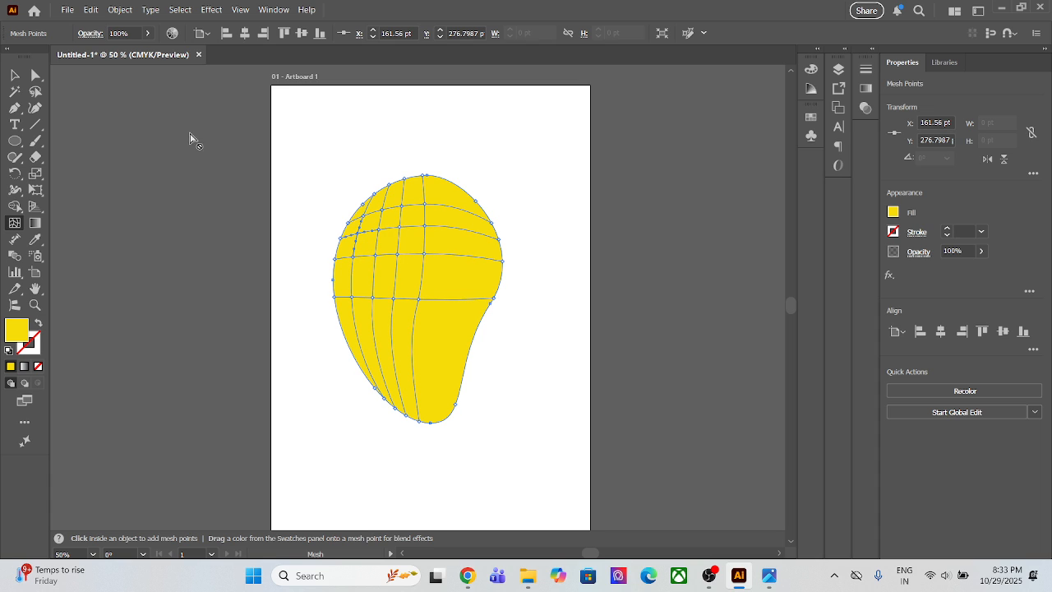
- Colour the mesh point in the middle of the upper-left cluster near-white fffef8 to create a highlight
{"action": "left_click", "coordinate": [35, 77]}
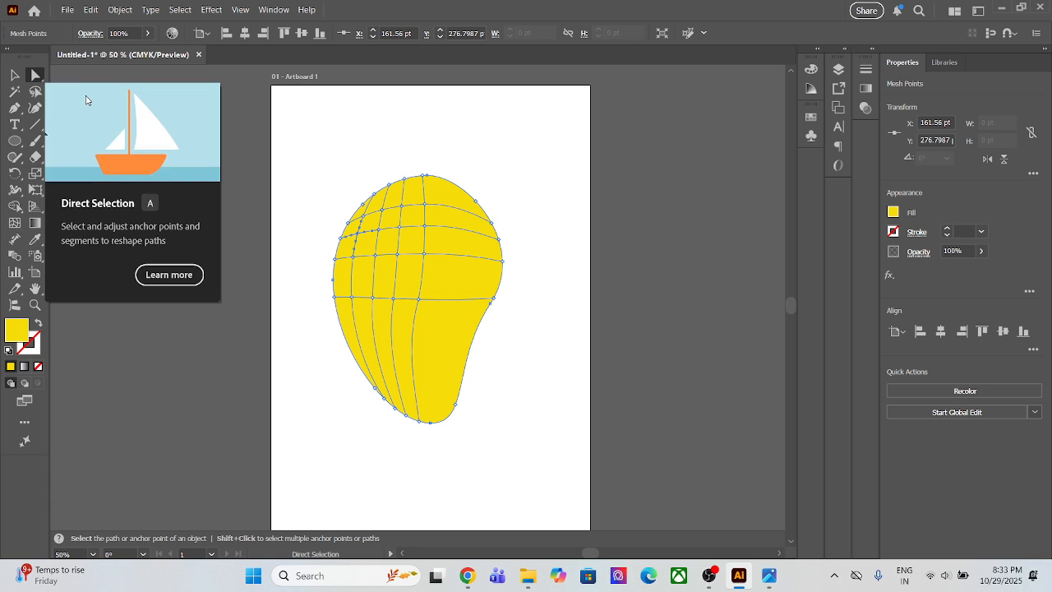
{"action": "left_click", "coordinate": [378, 234]}
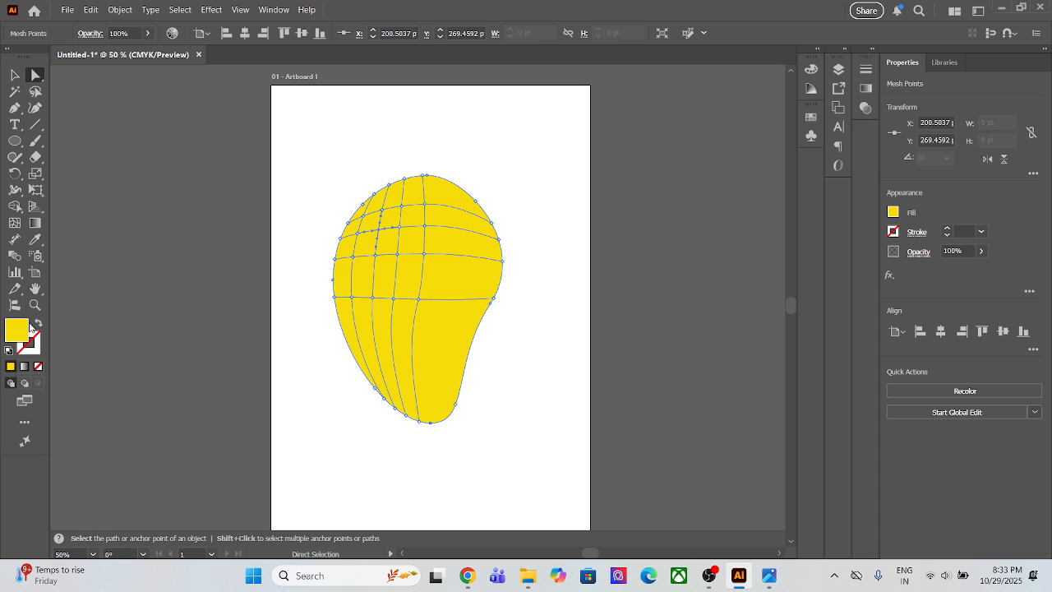
{"action": "double_click", "coordinate": [17, 329]}
{"action": "mouse_move", "coordinate": [741, 355]}
{"action": "left_mouse_down"}
{"action": "mouse_move", "coordinate": [723, 336]}
{"action": "mouse_move", "coordinate": [685, 333]}
{"action": "left_mouse_up"}
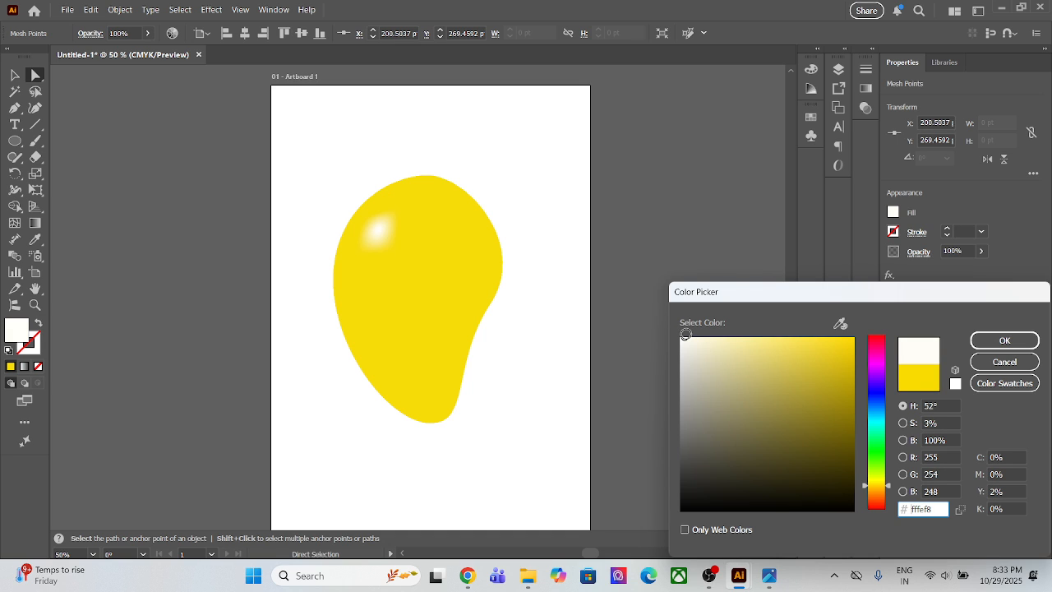
{"action": "left_click", "coordinate": [1004, 340]}
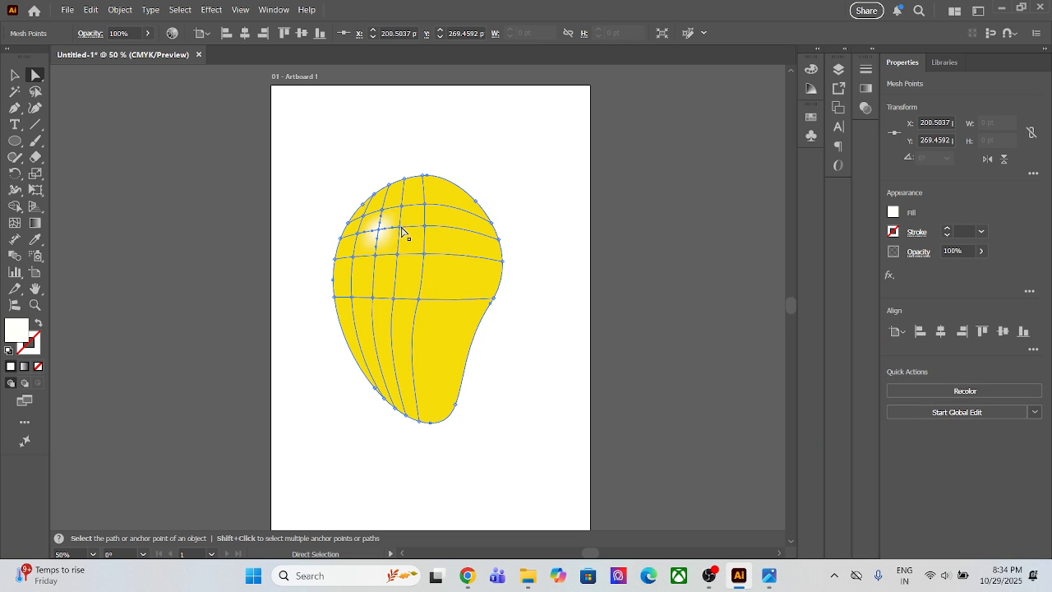
- Nudge the mesh point just above the white highlight slightly upward and deselect the mango
{"action": "left_click_drag", "start_coordinate": [383, 207], "coordinate": [383, 204]}
{"action": "left_click_drag", "start_coordinate": [384, 242], "coordinate": [384, 244]}
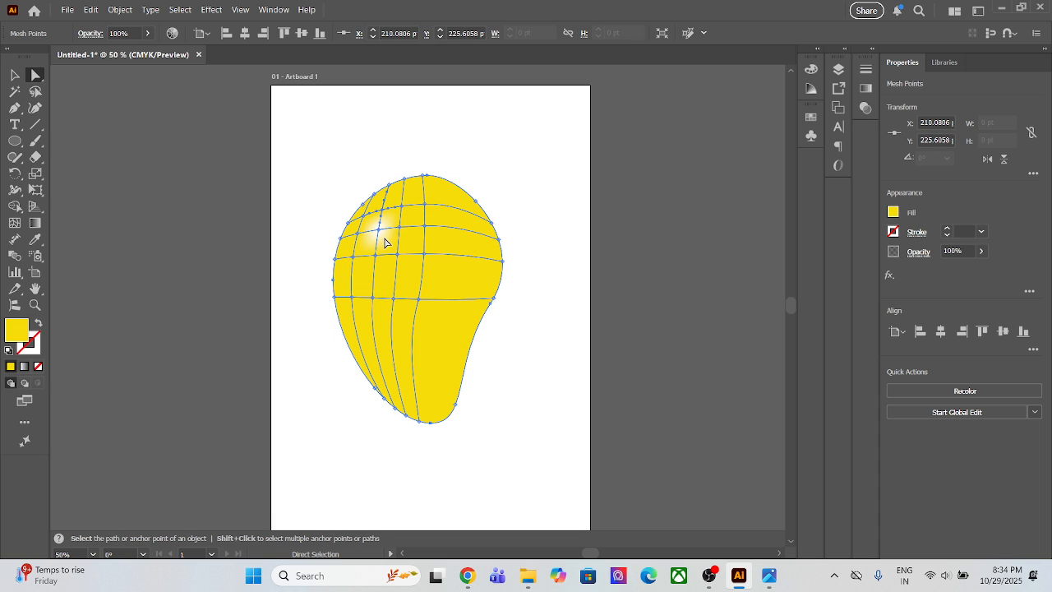
{"action": "left_click", "coordinate": [415, 147]}
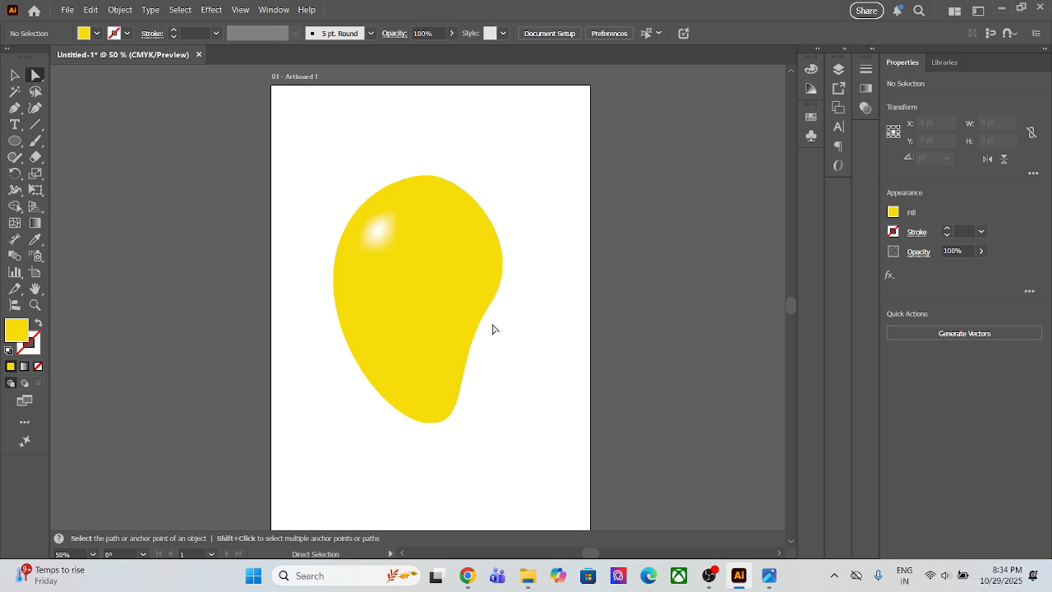
- Add a mesh point in the lower part of the mango, right of the central vertical mesh line
{"action": "left_click", "coordinate": [447, 350]}
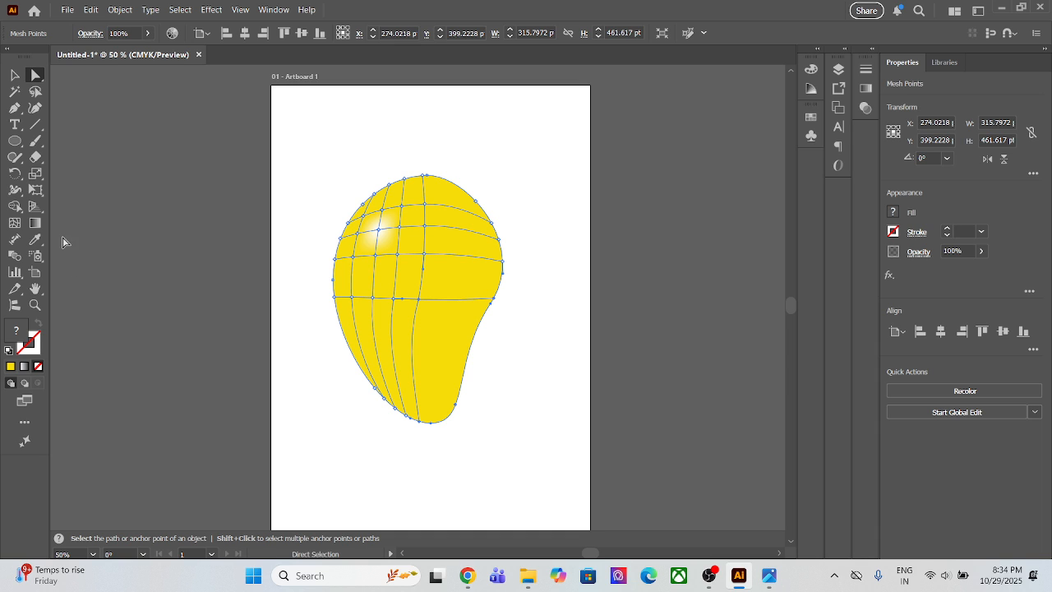
{"action": "left_click", "coordinate": [17, 223]}
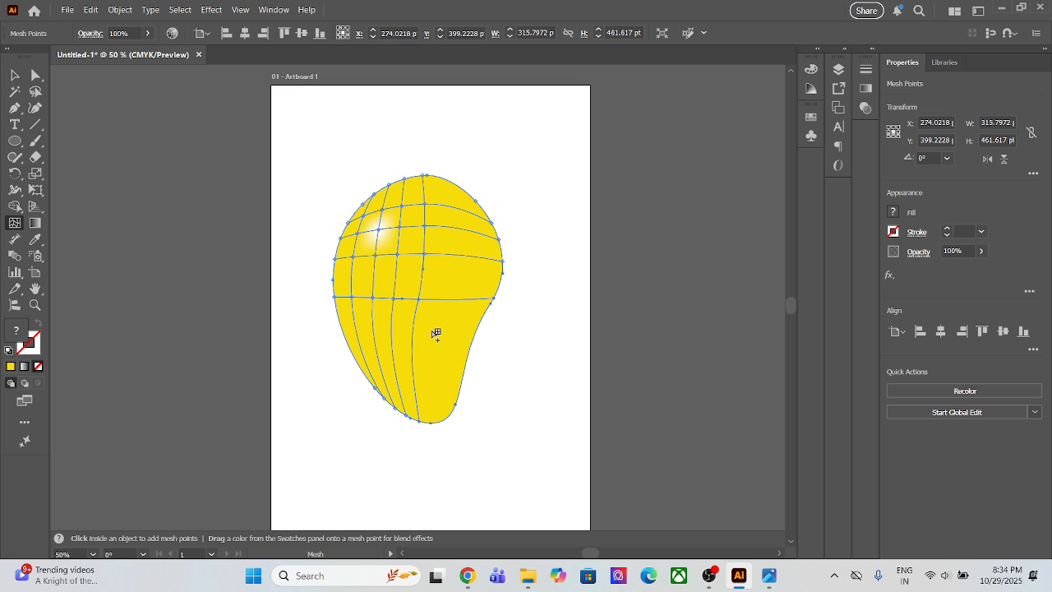
{"action": "left_click", "coordinate": [431, 328]}
{"action": "left_click", "coordinate": [454, 332]}
{"action": "key", "text": "ctrl+z"}
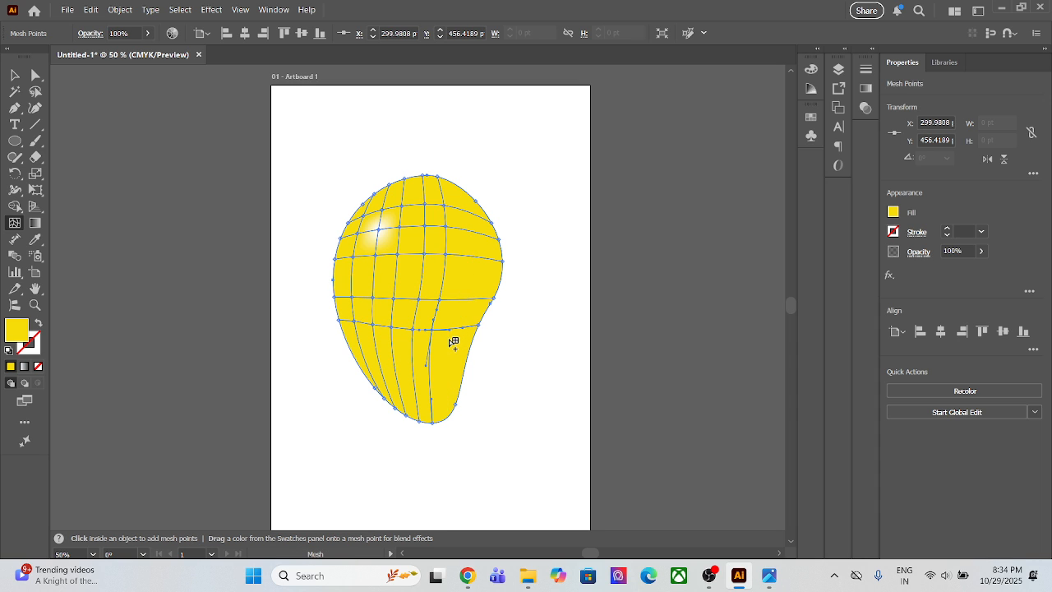
{"action": "left_click", "coordinate": [456, 329]}
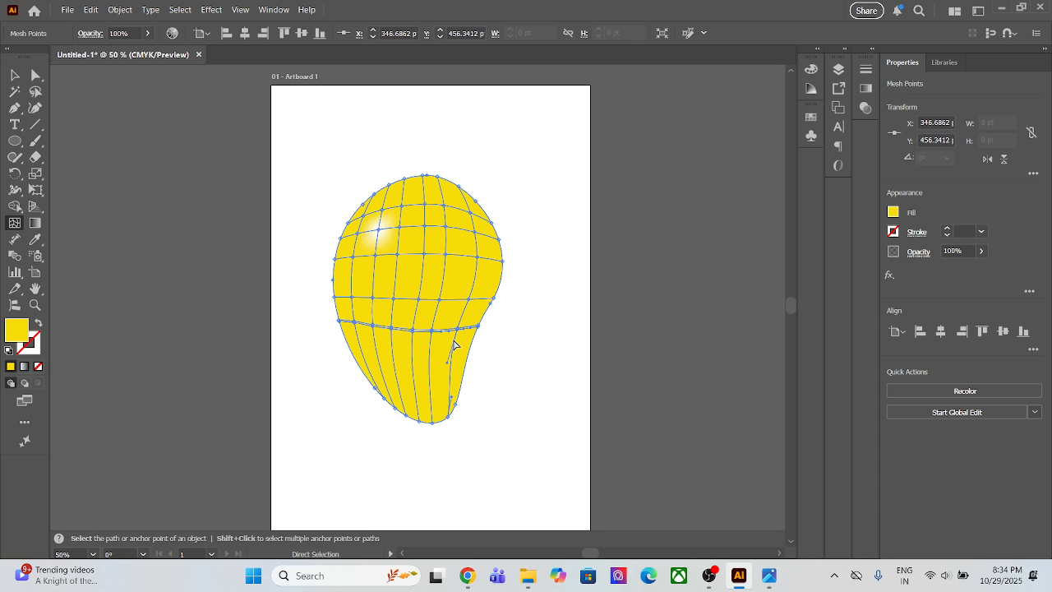
{"action": "left_click", "coordinate": [453, 338]}
{"action": "key", "text": "ctrl+z"}
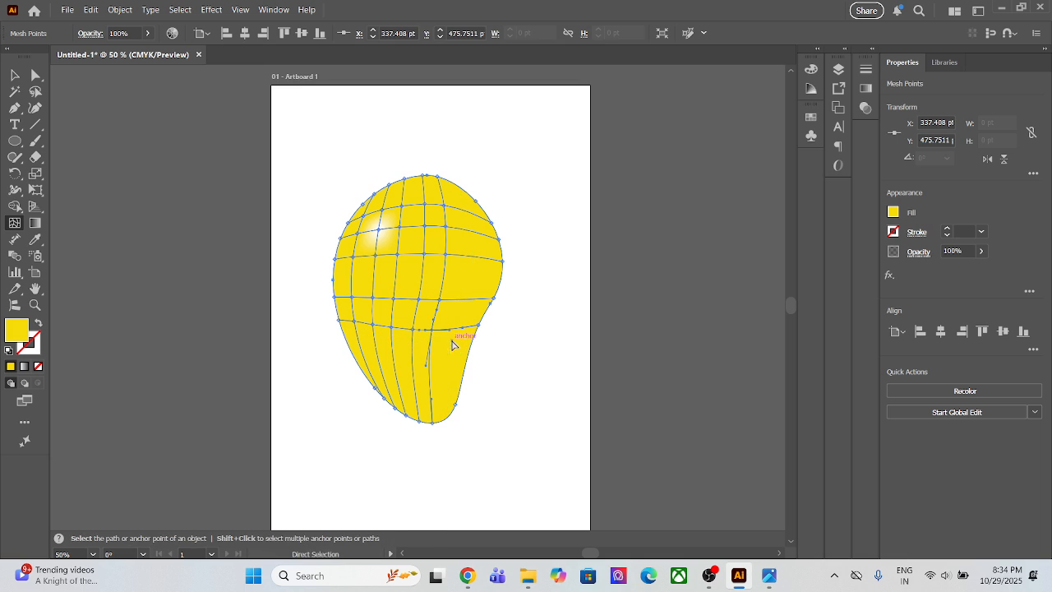
- Add a mesh point near the mango's lower-right edge and colour it bright green 90ff00
{"action": "left_click", "coordinate": [457, 328]}
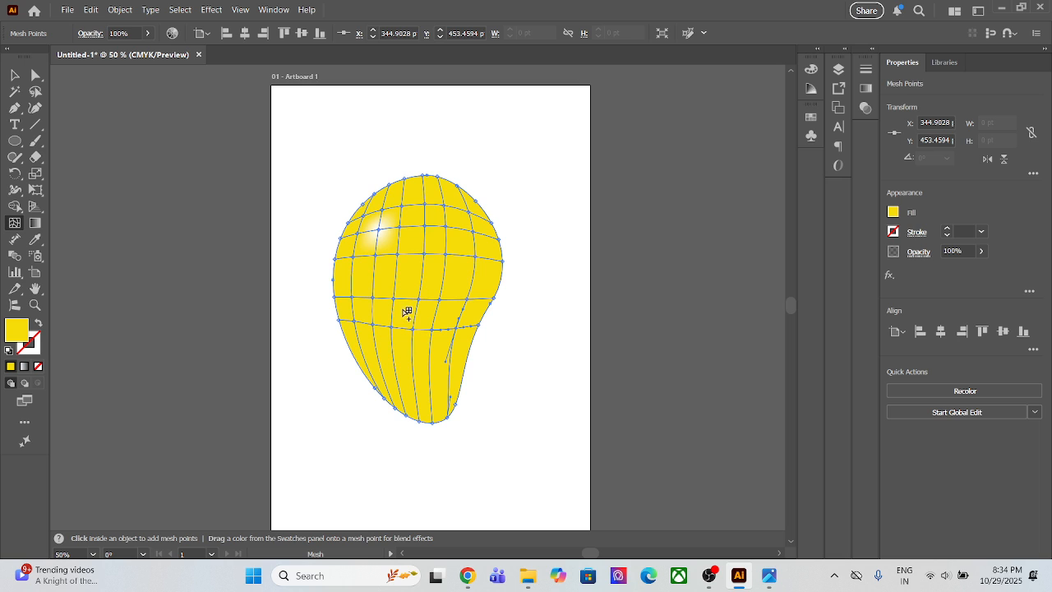
{"action": "double_click", "coordinate": [22, 328]}
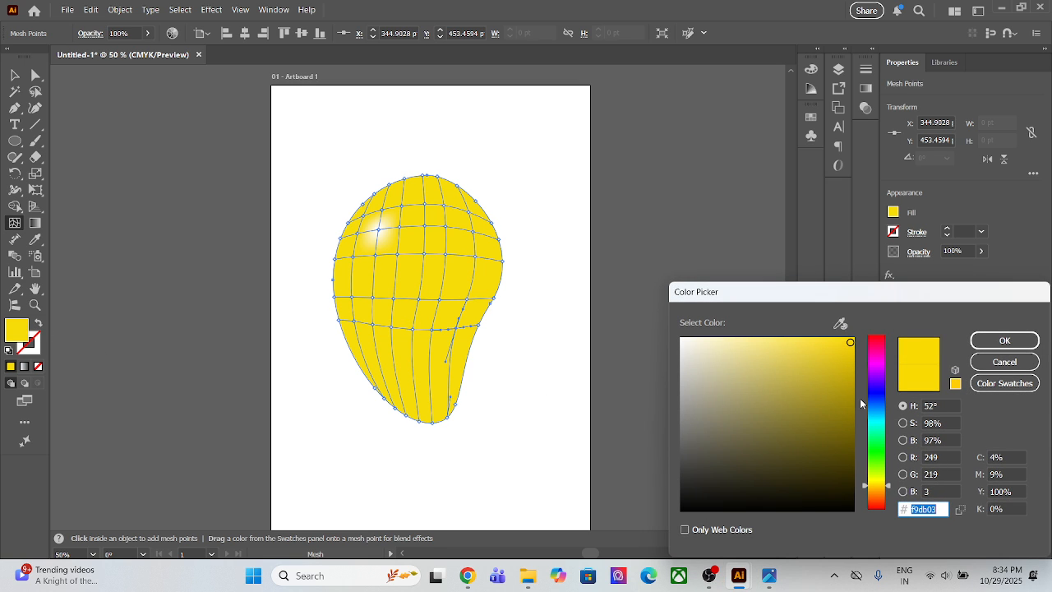
{"action": "left_click_drag", "start_coordinate": [872, 420], "coordinate": [873, 469]}
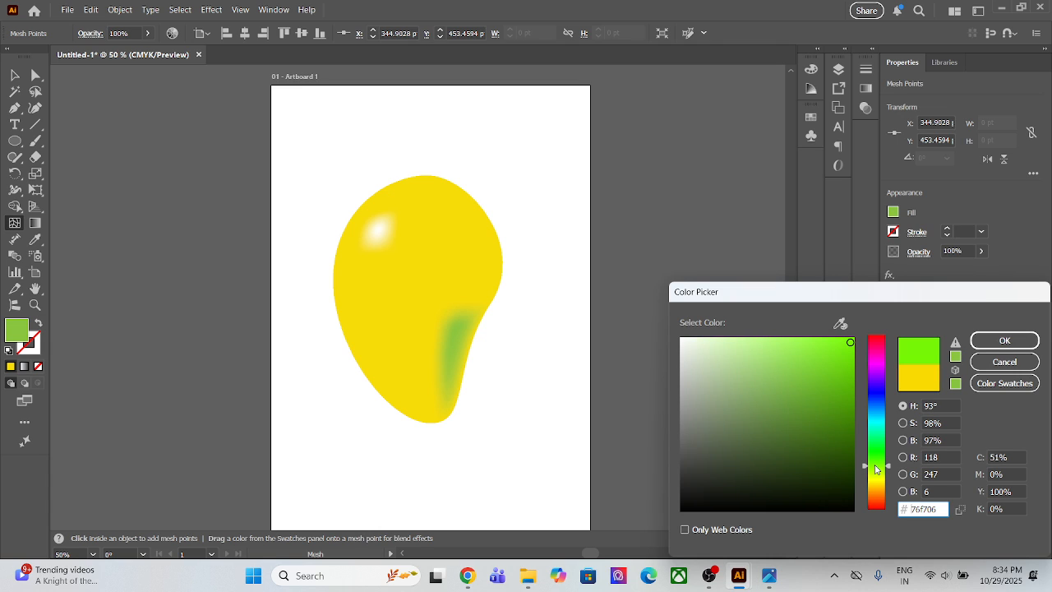
{"action": "mouse_move", "coordinate": [842, 416]}
{"action": "left_mouse_down"}
{"action": "mouse_move", "coordinate": [849, 409]}
{"action": "mouse_move", "coordinate": [829, 410]}
{"action": "left_mouse_up"}
{"action": "mouse_move", "coordinate": [821, 372]}
{"action": "left_mouse_down"}
{"action": "mouse_move", "coordinate": [796, 362]}
{"action": "mouse_move", "coordinate": [784, 336]}
{"action": "mouse_move", "coordinate": [800, 335]}
{"action": "mouse_move", "coordinate": [840, 373]}
{"action": "mouse_move", "coordinate": [850, 411]}
{"action": "mouse_move", "coordinate": [814, 388]}
{"action": "mouse_move", "coordinate": [791, 338]}
{"action": "mouse_move", "coordinate": [826, 363]}
{"action": "mouse_move", "coordinate": [815, 345]}
{"action": "left_mouse_up"}
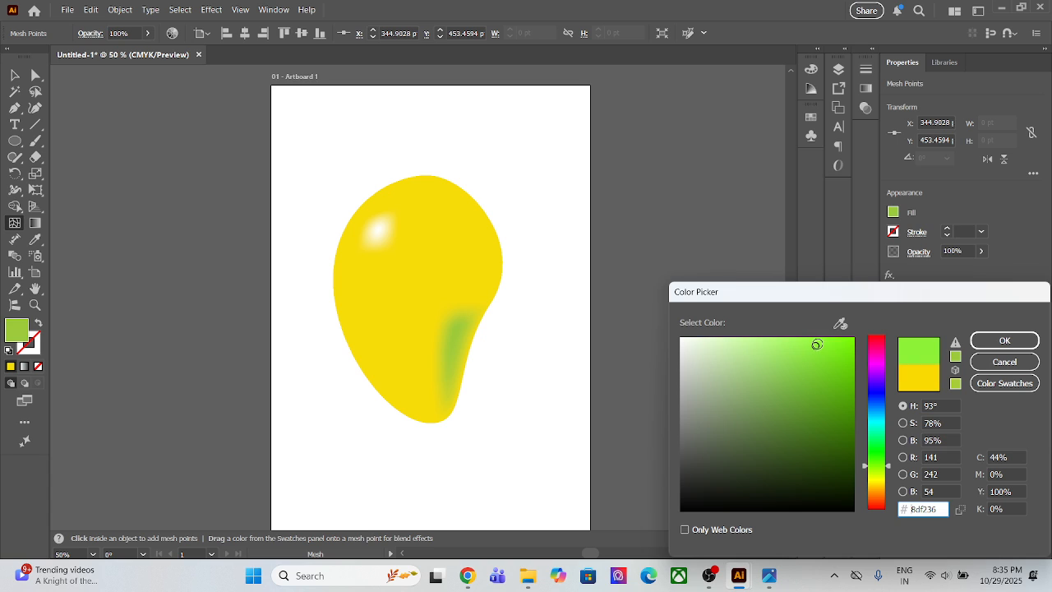
{"action": "left_click", "coordinate": [851, 340]}
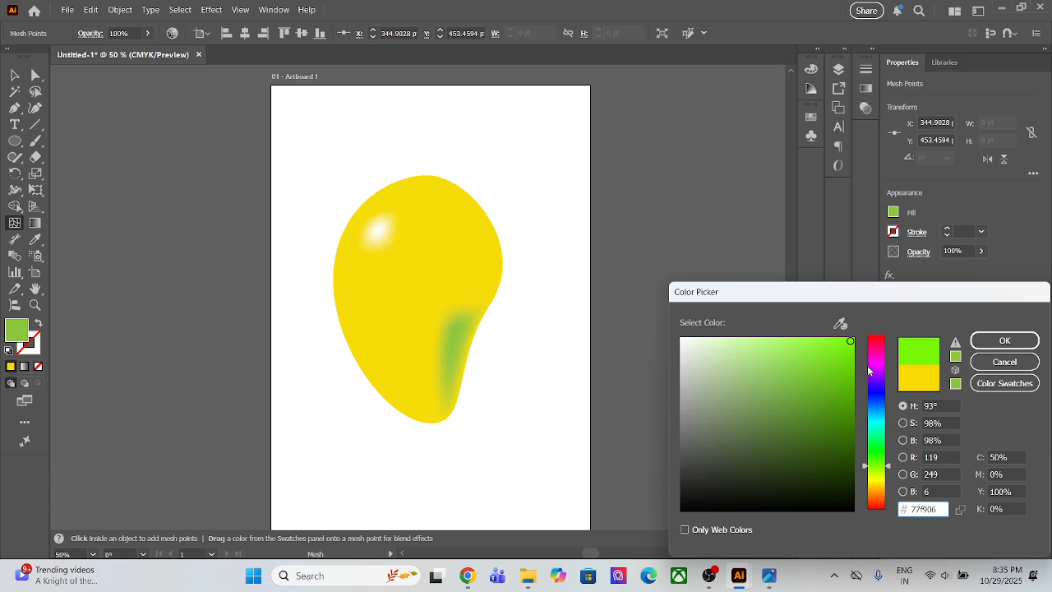
{"action": "left_click", "coordinate": [883, 470]}
{"action": "left_click_drag", "start_coordinate": [882, 473], "coordinate": [877, 472]}
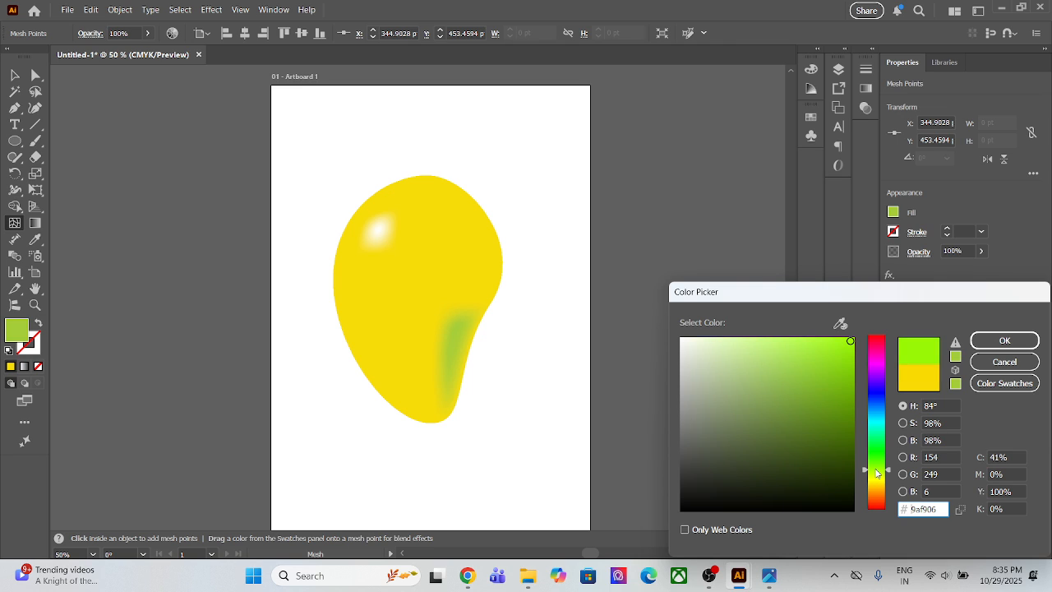
{"action": "left_click", "coordinate": [845, 428]}
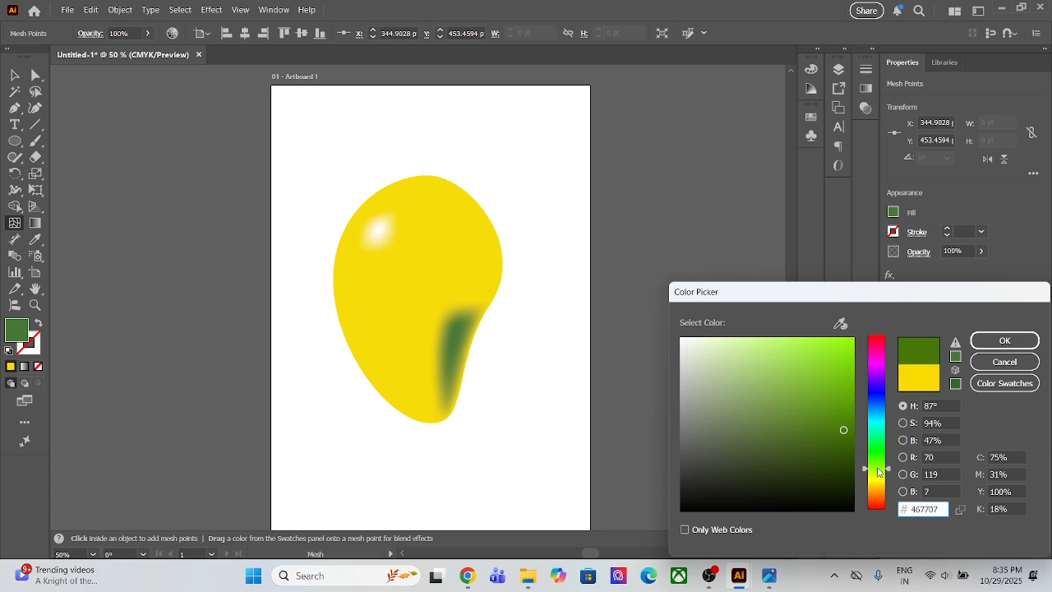
{"action": "mouse_move", "coordinate": [845, 415]}
{"action": "left_mouse_down"}
{"action": "mouse_move", "coordinate": [845, 371]}
{"action": "mouse_move", "coordinate": [868, 329]}
{"action": "left_mouse_up"}
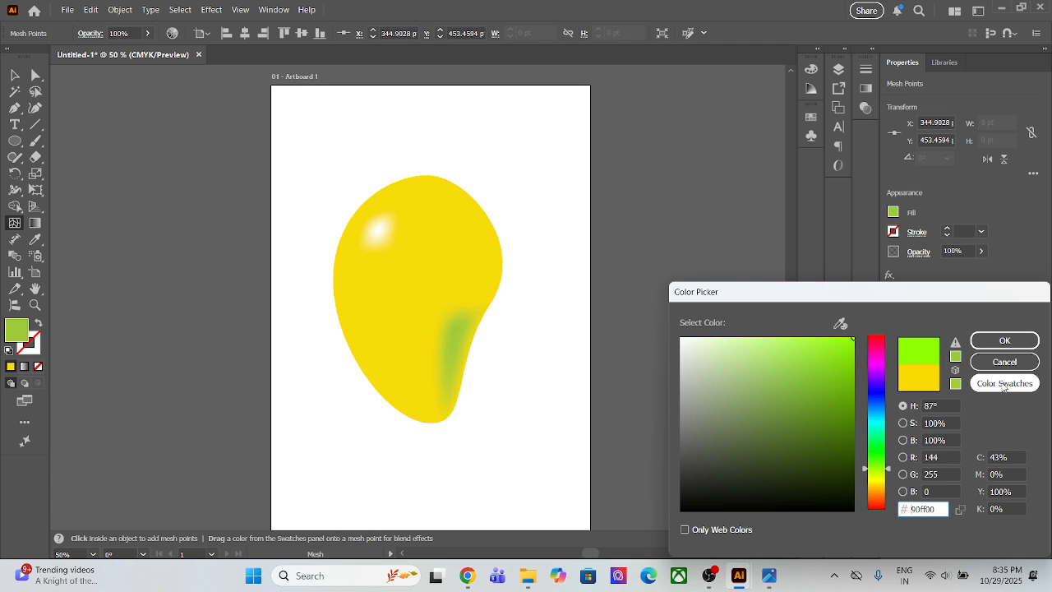
{"action": "left_click", "coordinate": [1004, 340]}
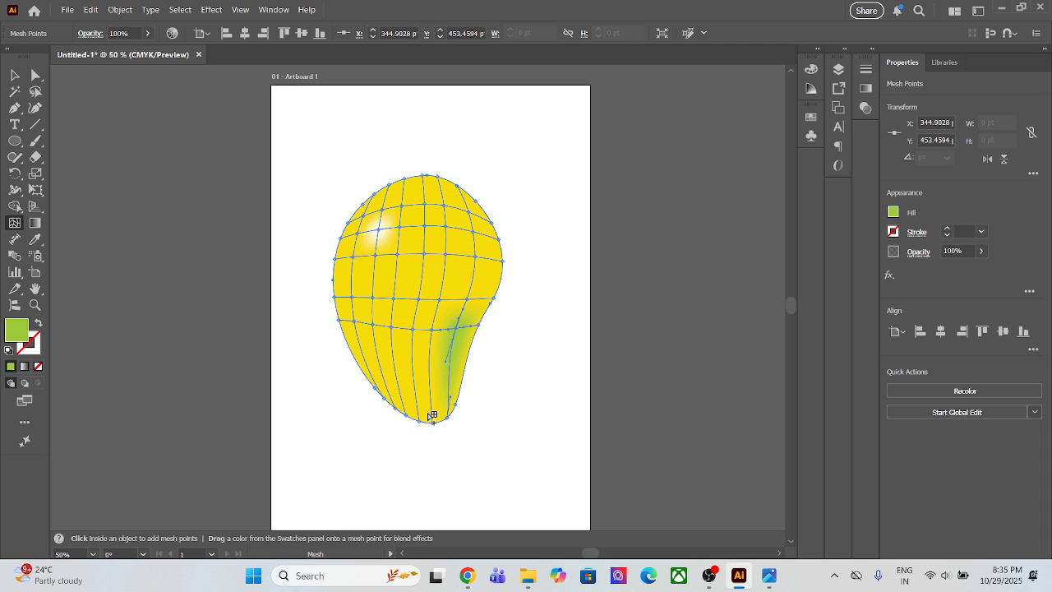
- Lasso the mesh points around the mango's outer edge, colour them orange-yellow f9c432, and deselect the mango
{"action": "left_click", "coordinate": [33, 94]}
{"action": "mouse_move", "coordinate": [345, 233]}
{"action": "left_mouse_down"}
{"action": "mouse_move", "coordinate": [341, 322]}
{"action": "mouse_move", "coordinate": [361, 366]}
{"action": "mouse_move", "coordinate": [393, 401]}
{"action": "mouse_move", "coordinate": [445, 413]}
{"action": "mouse_move", "coordinate": [483, 268]}
{"action": "mouse_move", "coordinate": [482, 227]}
{"action": "mouse_move", "coordinate": [473, 211]}
{"action": "mouse_move", "coordinate": [420, 195]}
{"action": "mouse_move", "coordinate": [352, 219]}
{"action": "left_mouse_up"}
{"action": "mouse_move", "coordinate": [349, 228]}
{"action": "left_mouse_down"}
{"action": "mouse_move", "coordinate": [353, 182]}
{"action": "mouse_move", "coordinate": [425, 156]}
{"action": "mouse_move", "coordinate": [514, 200]}
{"action": "mouse_move", "coordinate": [555, 282]}
{"action": "mouse_move", "coordinate": [525, 410]}
{"action": "mouse_move", "coordinate": [437, 473]}
{"action": "mouse_move", "coordinate": [237, 400]}
{"action": "mouse_move", "coordinate": [244, 312]}
{"action": "mouse_move", "coordinate": [276, 261]}
{"action": "mouse_move", "coordinate": [349, 235]}
{"action": "left_mouse_up"}
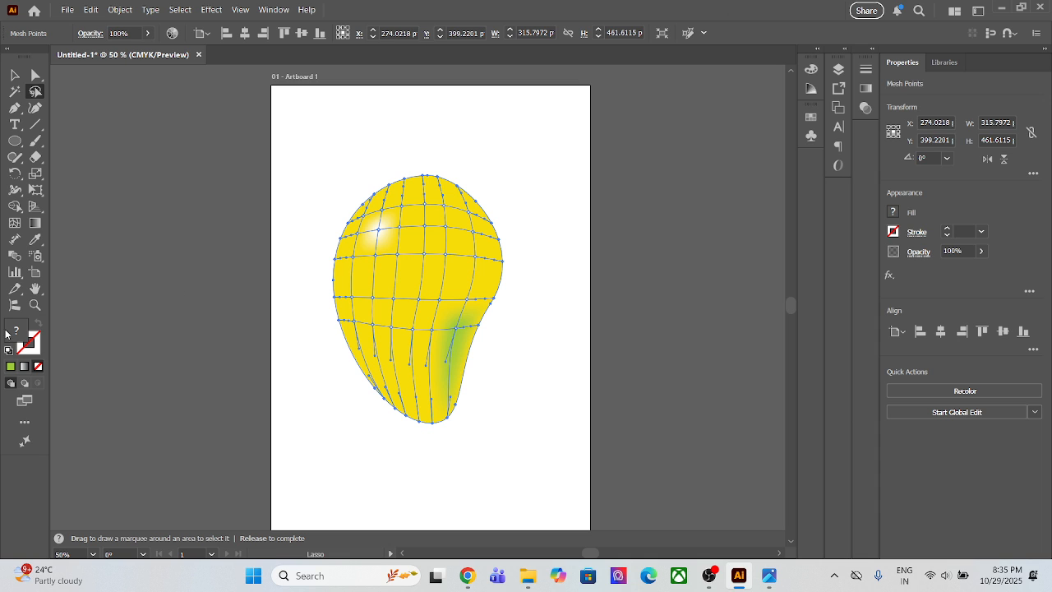
{"action": "double_click", "coordinate": [18, 331]}
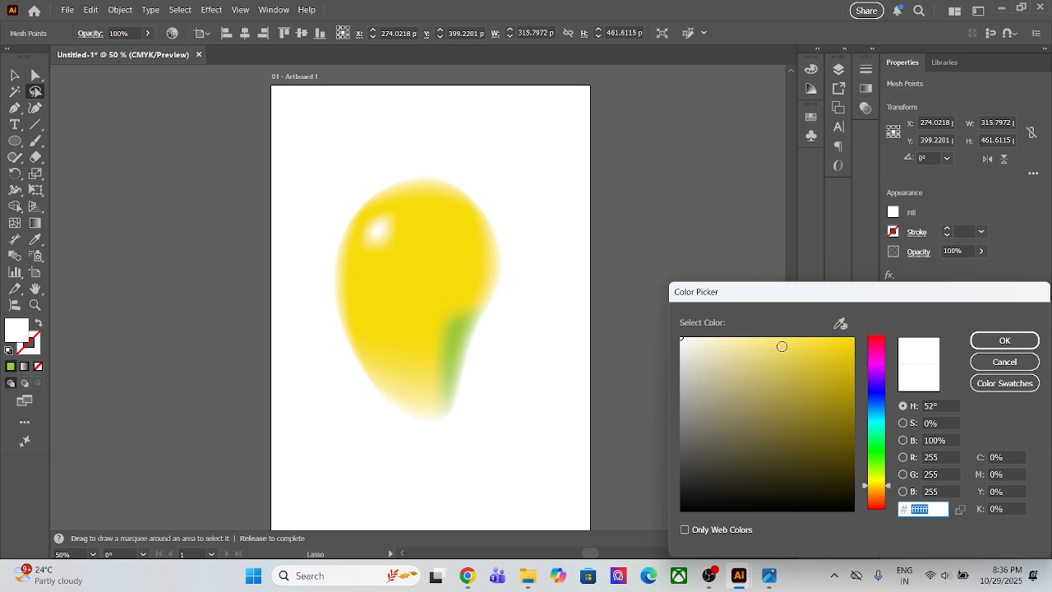
{"action": "left_click_drag", "start_coordinate": [878, 486], "coordinate": [877, 497]}
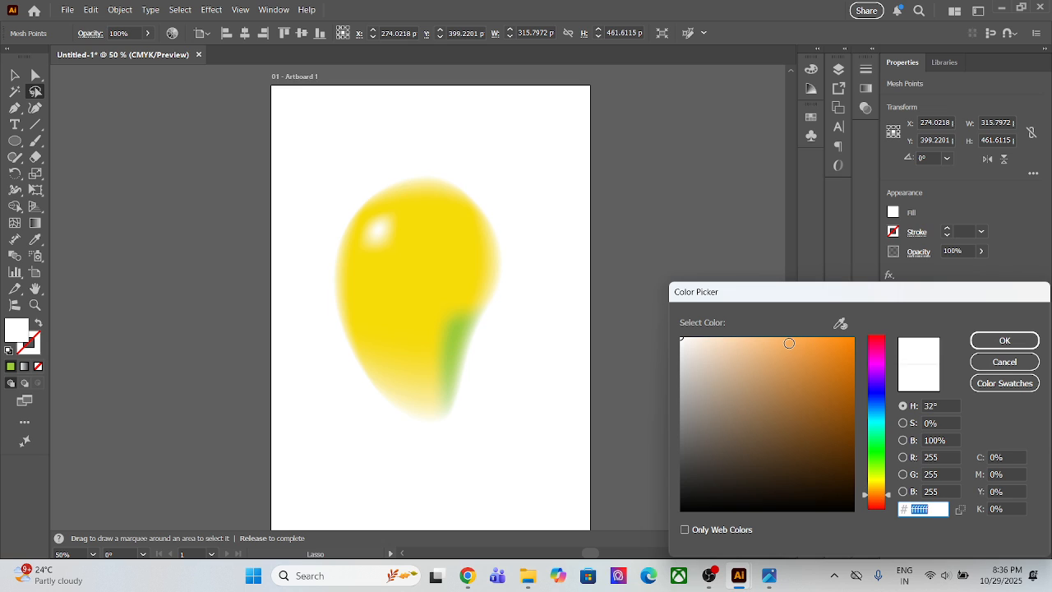
{"action": "left_click", "coordinate": [789, 343]}
{"action": "mouse_move", "coordinate": [786, 341]}
{"action": "left_mouse_down"}
{"action": "mouse_move", "coordinate": [751, 339]}
{"action": "mouse_move", "coordinate": [763, 339]}
{"action": "mouse_move", "coordinate": [770, 366]}
{"action": "left_mouse_up"}
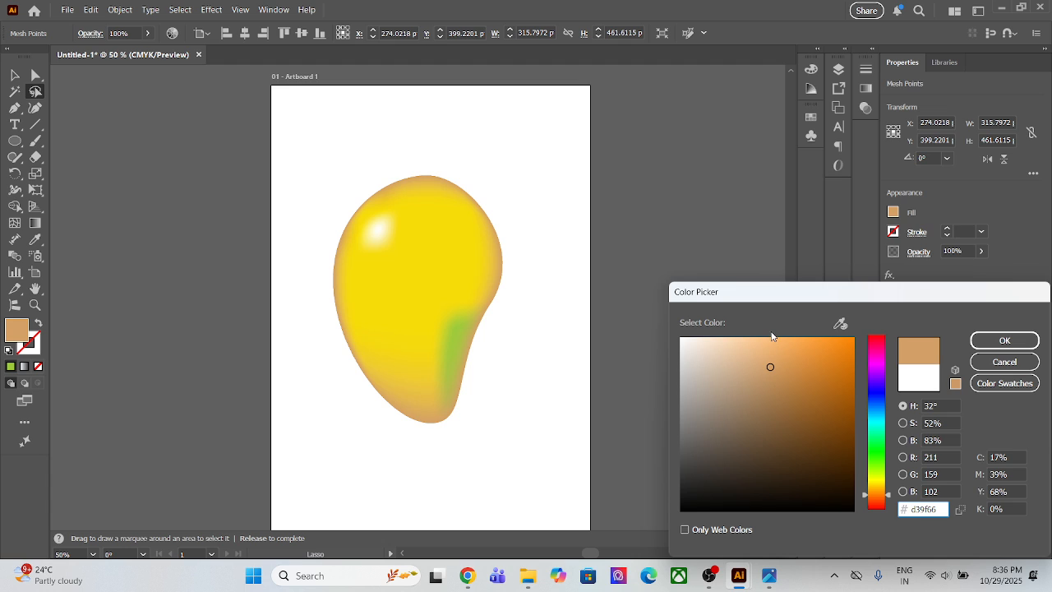
{"action": "left_click", "coordinate": [769, 337]}
{"action": "left_click", "coordinate": [878, 495]}
{"action": "left_click_drag", "start_coordinate": [878, 494], "coordinate": [877, 489]}
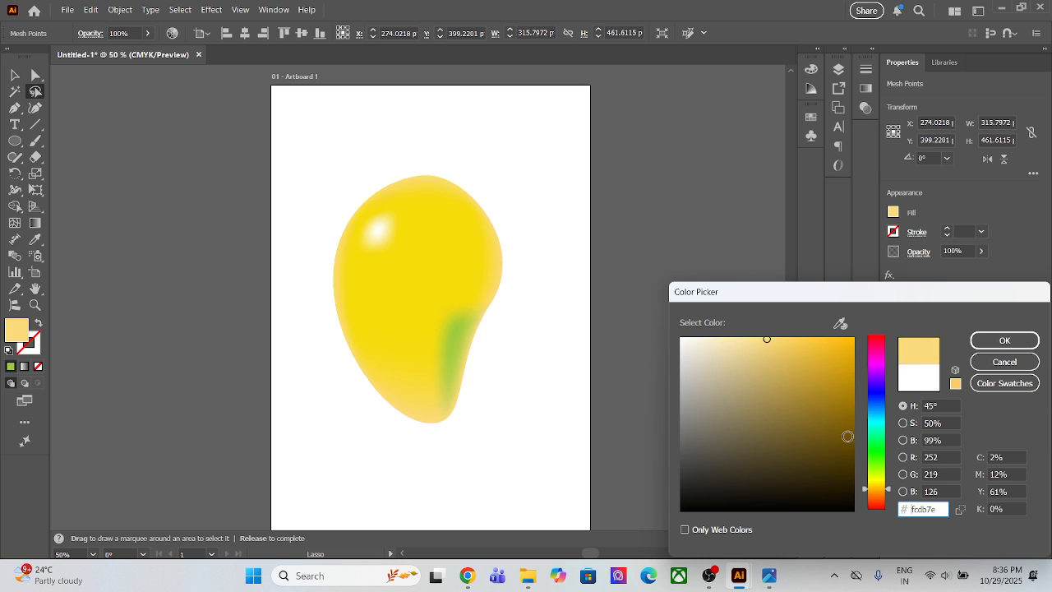
{"action": "left_click", "coordinate": [818, 339]}
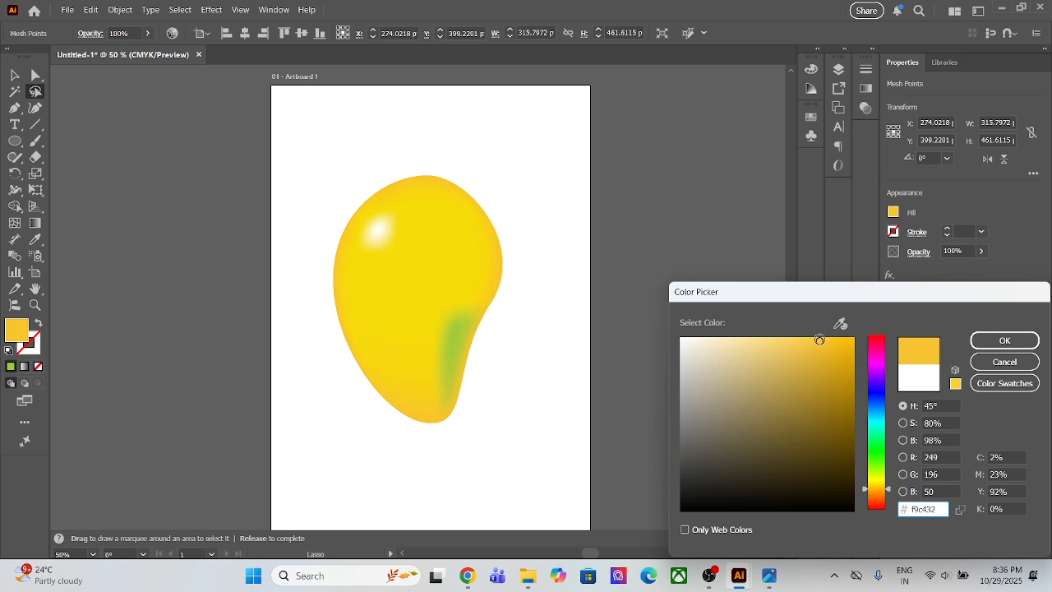
{"action": "left_click", "coordinate": [1022, 341]}
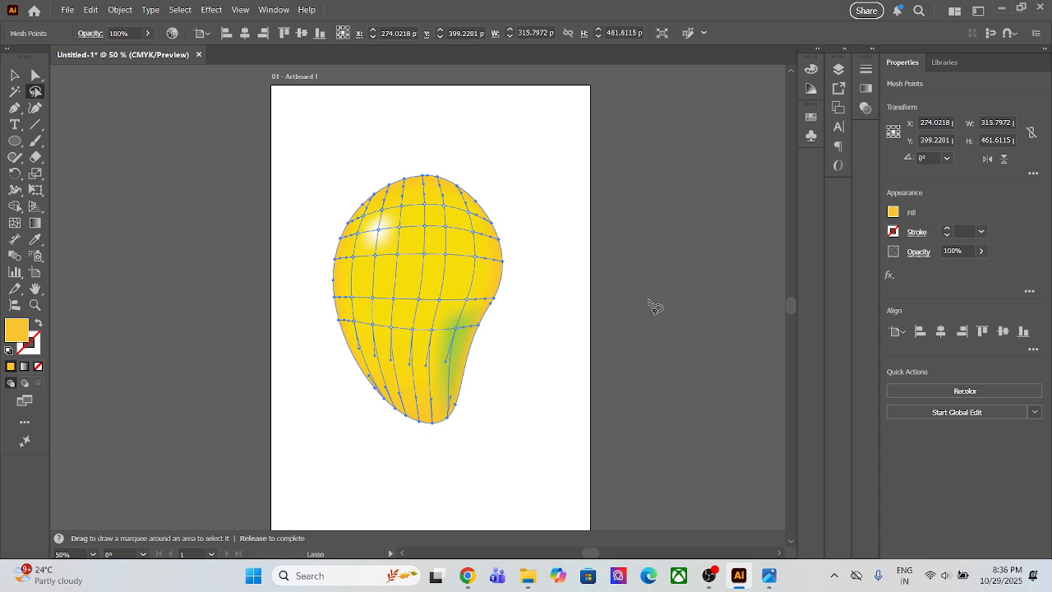
{"action": "left_click", "coordinate": [14, 75]}
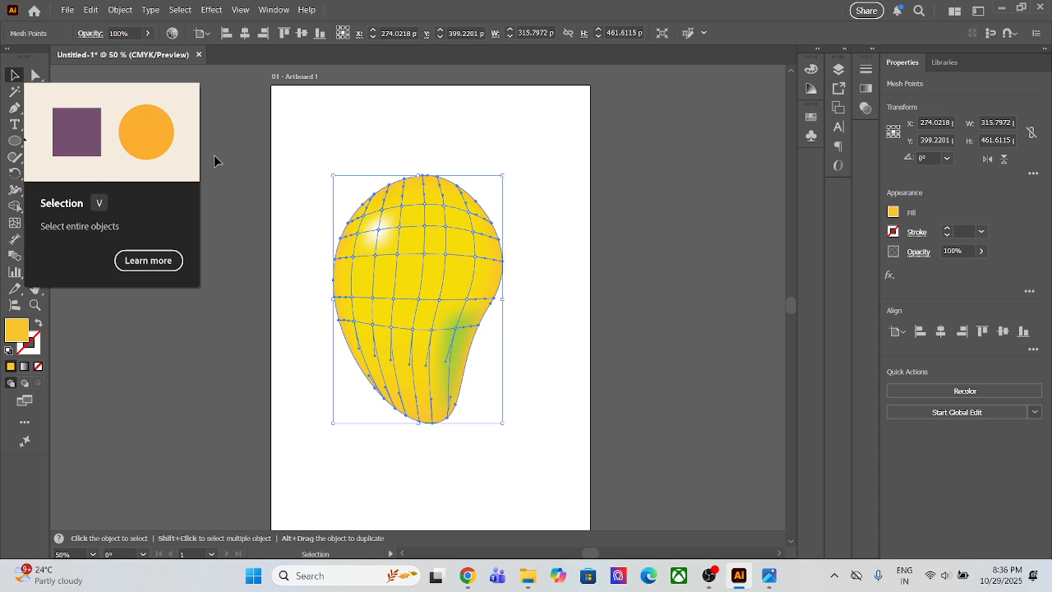
{"action": "left_click", "coordinate": [345, 149]}
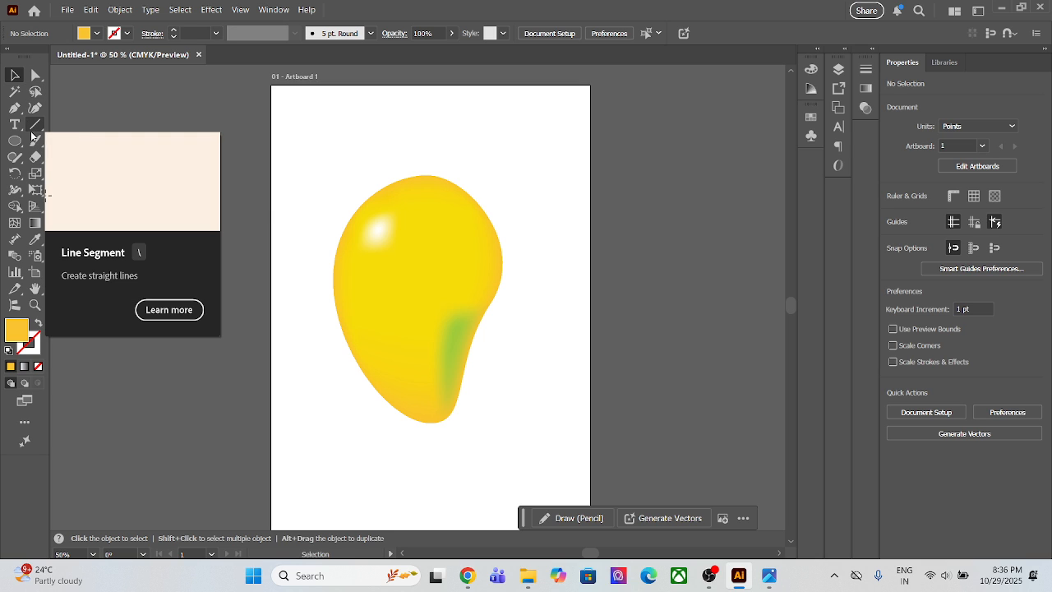
- Draw an arc stem about 104 by 73 pt rising from the mango's top and give it a 2 pt stroke
{"action": "left_click_drag", "start_coordinate": [33, 129], "coordinate": [83, 141]}
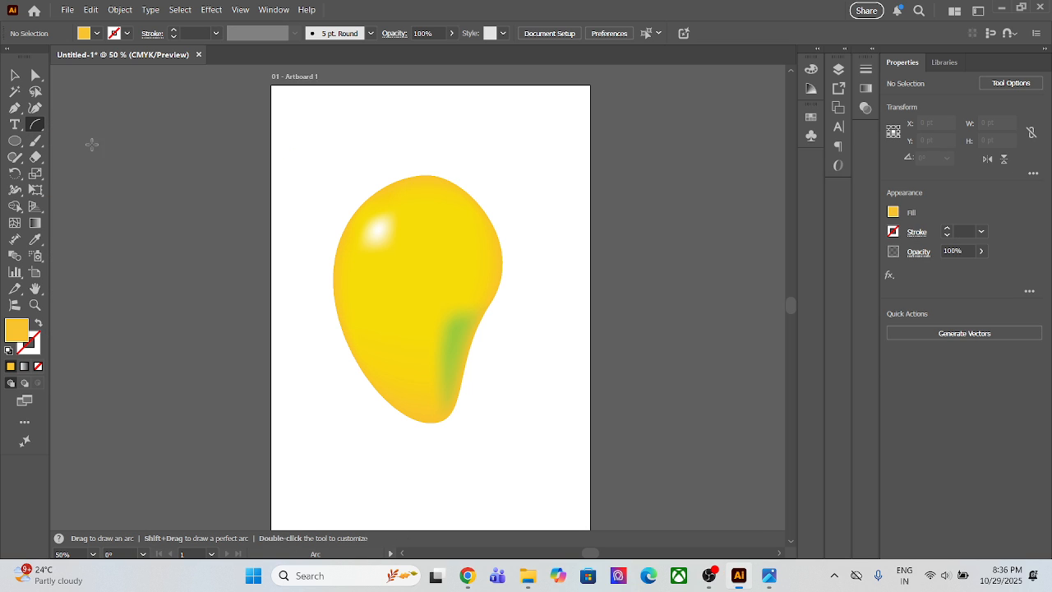
{"action": "left_click_drag", "start_coordinate": [421, 174], "coordinate": [478, 136]}
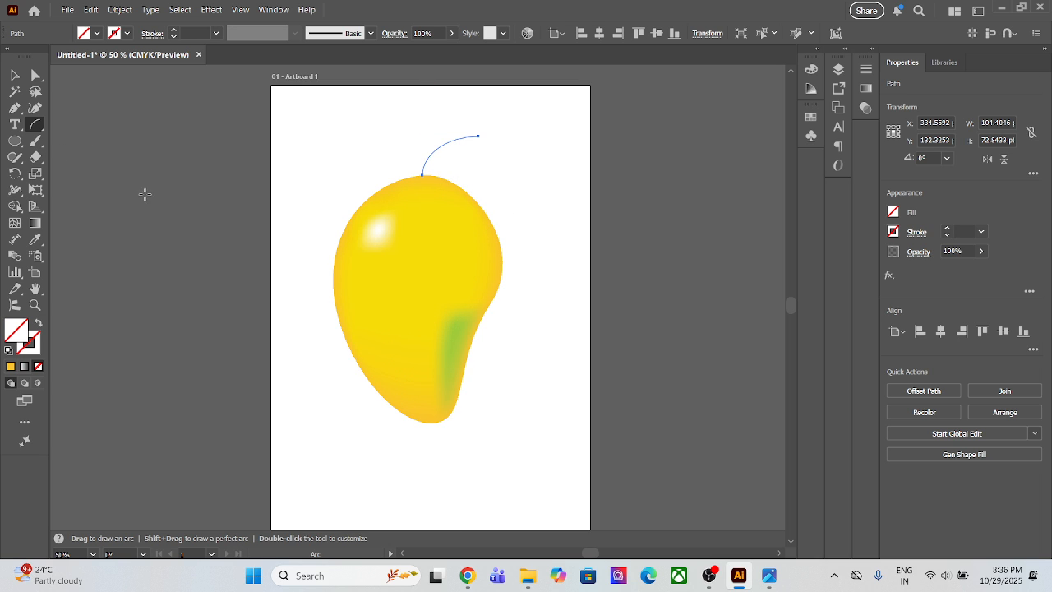
{"action": "left_click", "coordinate": [958, 230]}
{"action": "type", "text": "1"}
{"action": "key", "text": "Return"}
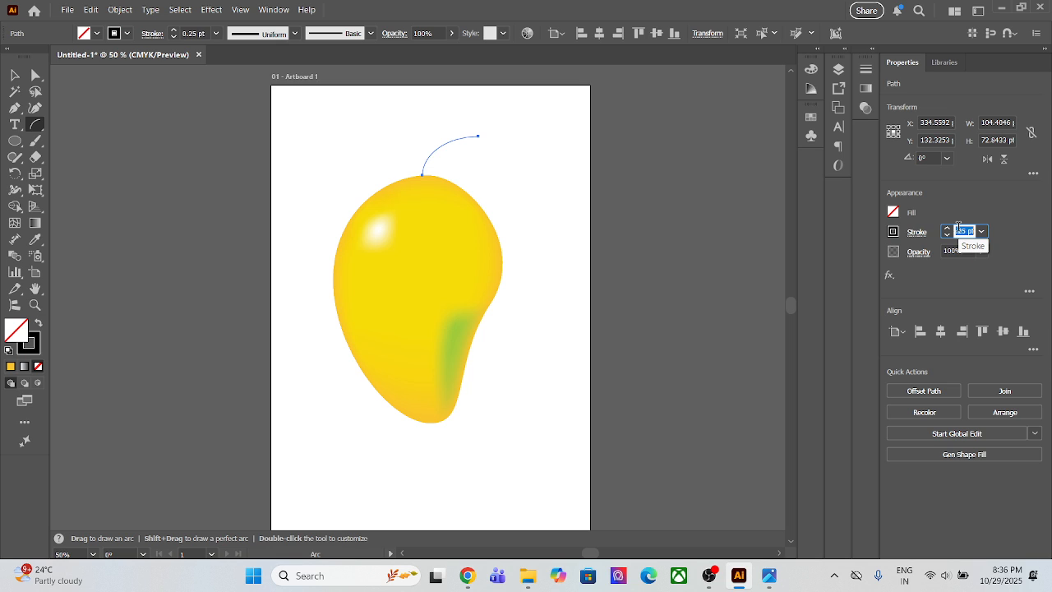
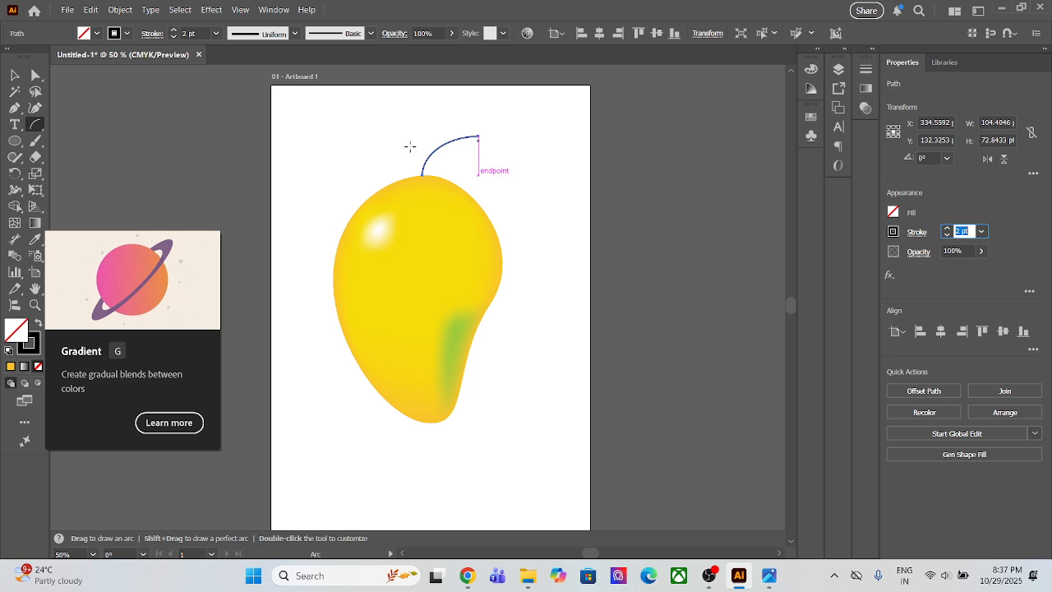
- Widen the stem's free end with the Width tool to about 26.55 pt, tapering towards the mango, and deselect it
{"action": "left_click", "coordinate": [15, 190]}
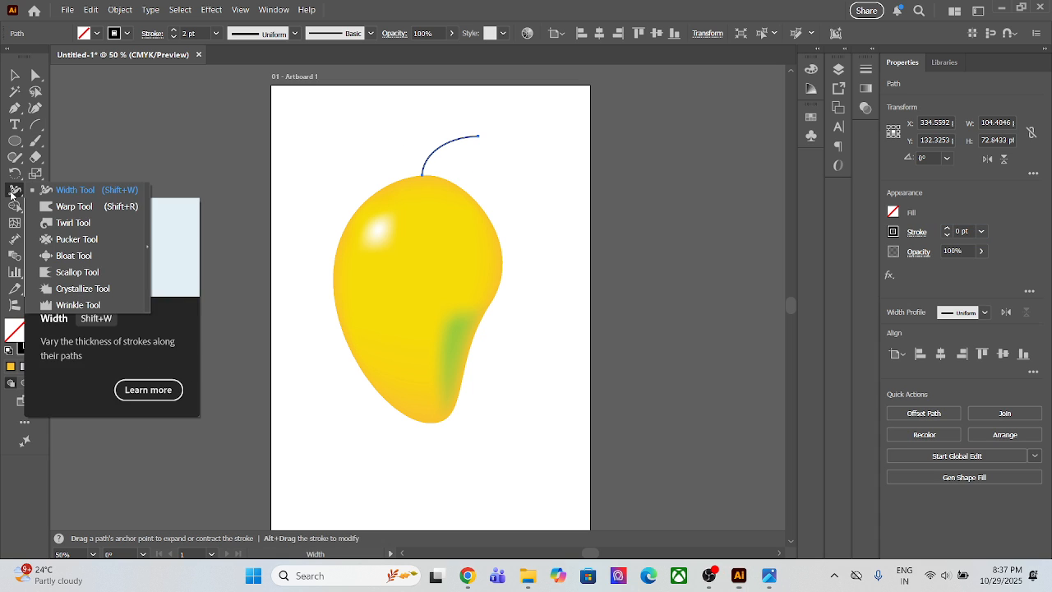
{"action": "left_click", "coordinate": [74, 190]}
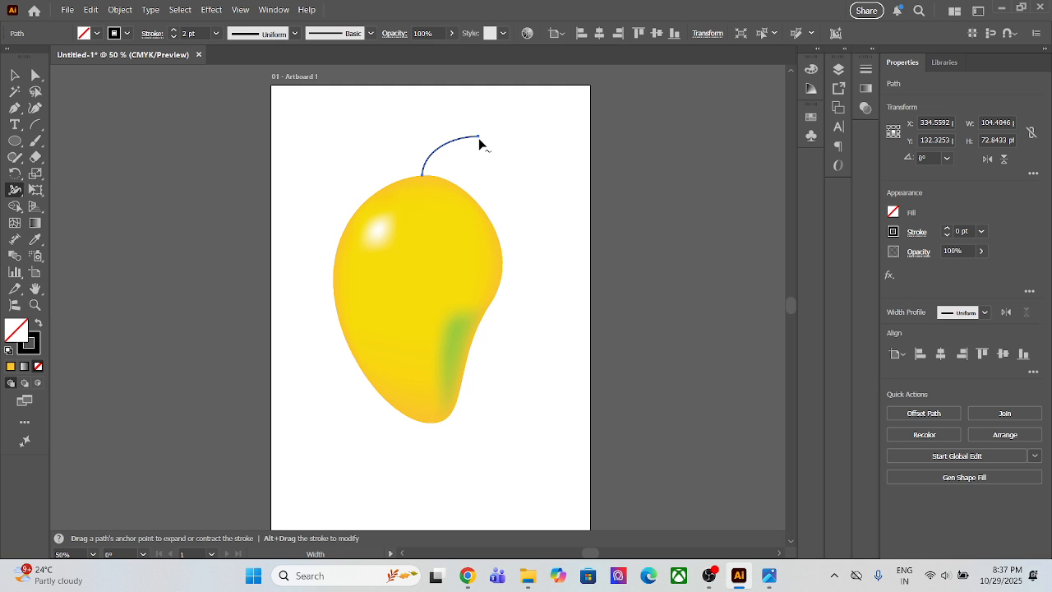
{"action": "left_click_drag", "start_coordinate": [481, 142], "coordinate": [480, 148]}
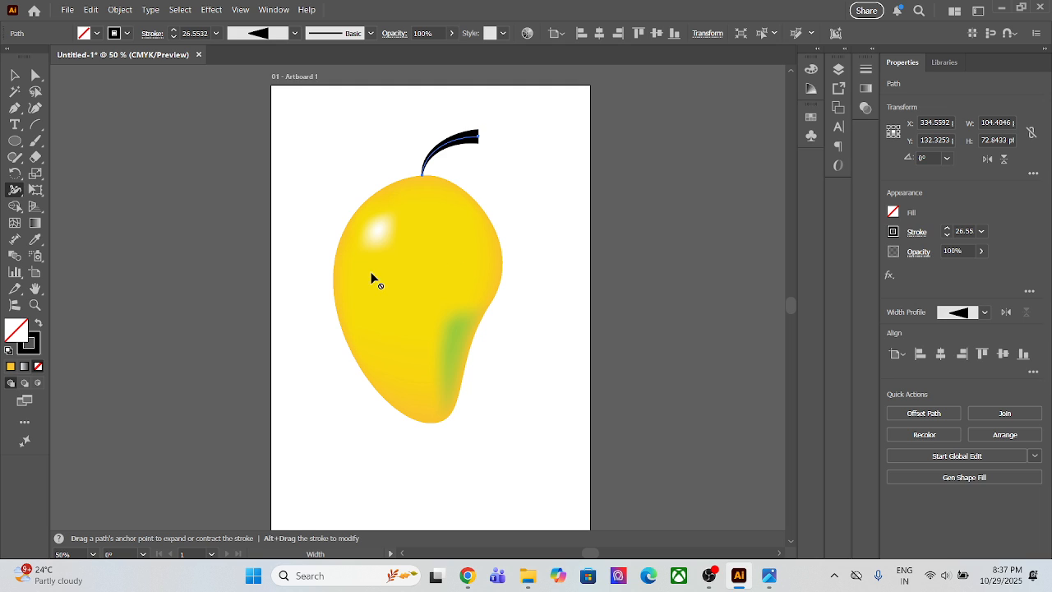
{"action": "left_click", "coordinate": [15, 75]}
{"action": "left_click", "coordinate": [286, 132]}
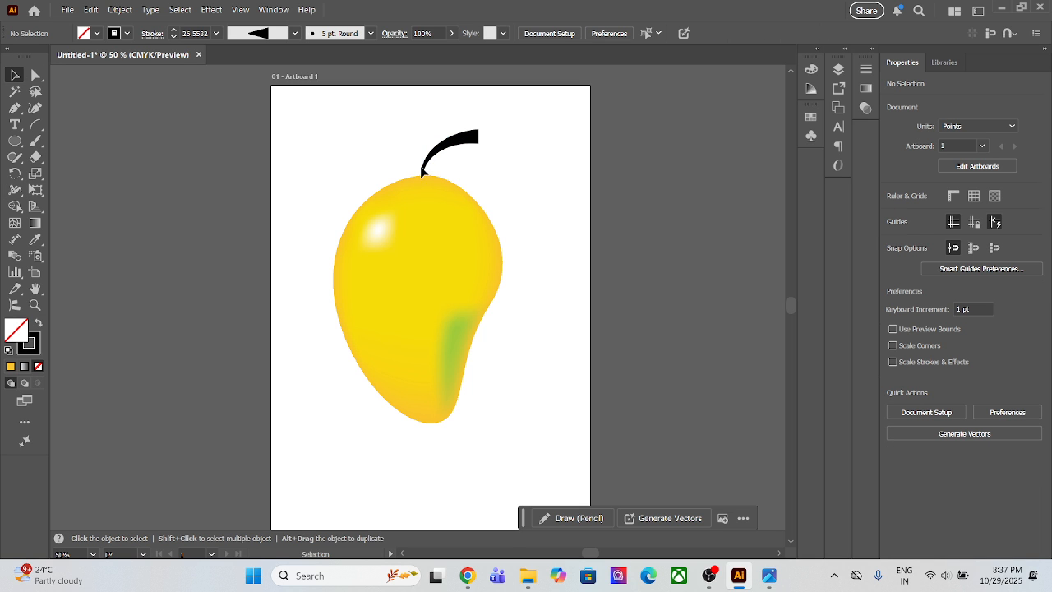
- Scale the stem down to about 81 by 56 pt, keeping its base on the mango's top, and deselect it
{"action": "left_click", "coordinate": [438, 152]}
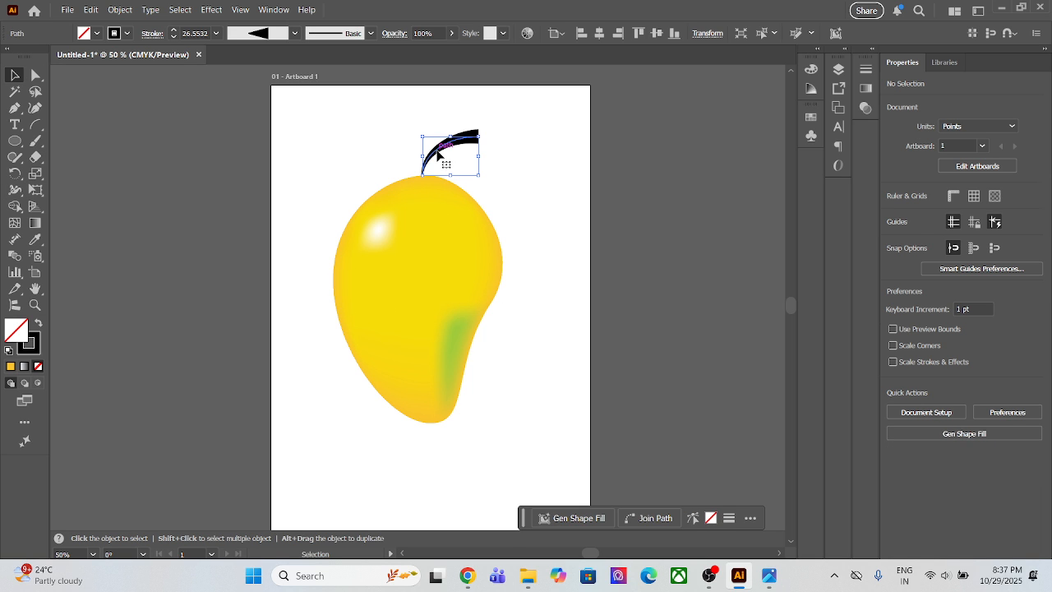
{"action": "left_click_drag", "start_coordinate": [482, 156], "coordinate": [454, 155]}
{"action": "left_click", "coordinate": [506, 243]}
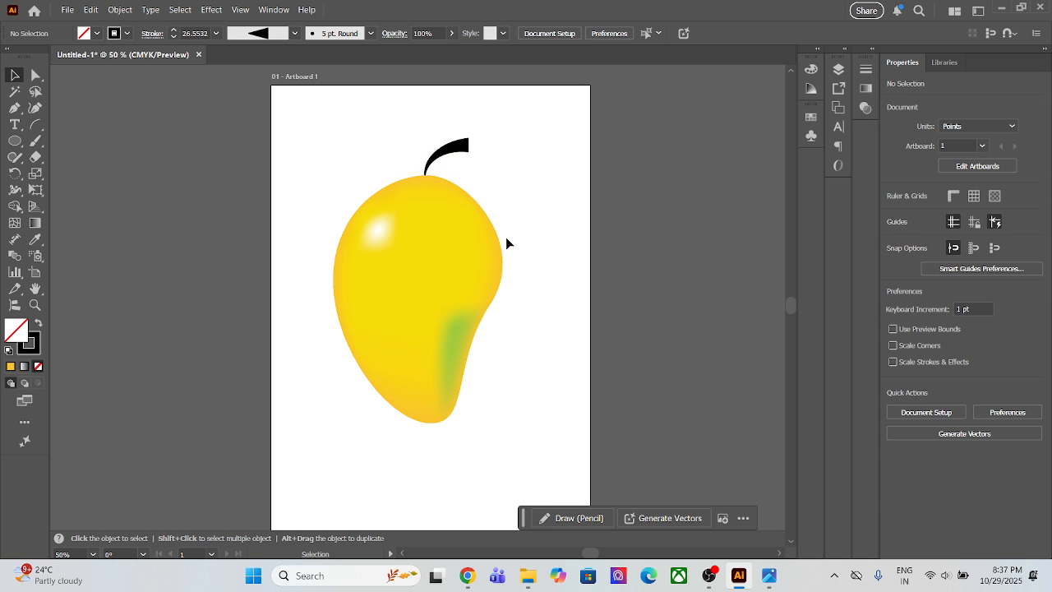
- Recolour the stem's stroke dark green 427704 and deselect it
{"action": "left_click", "coordinate": [464, 149]}
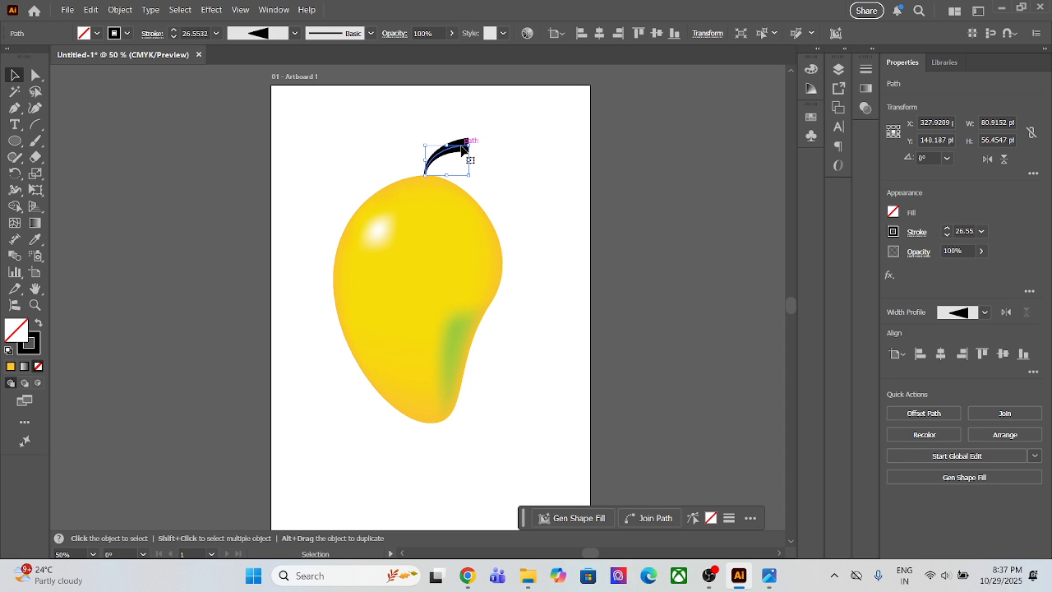
{"action": "double_click", "coordinate": [37, 348]}
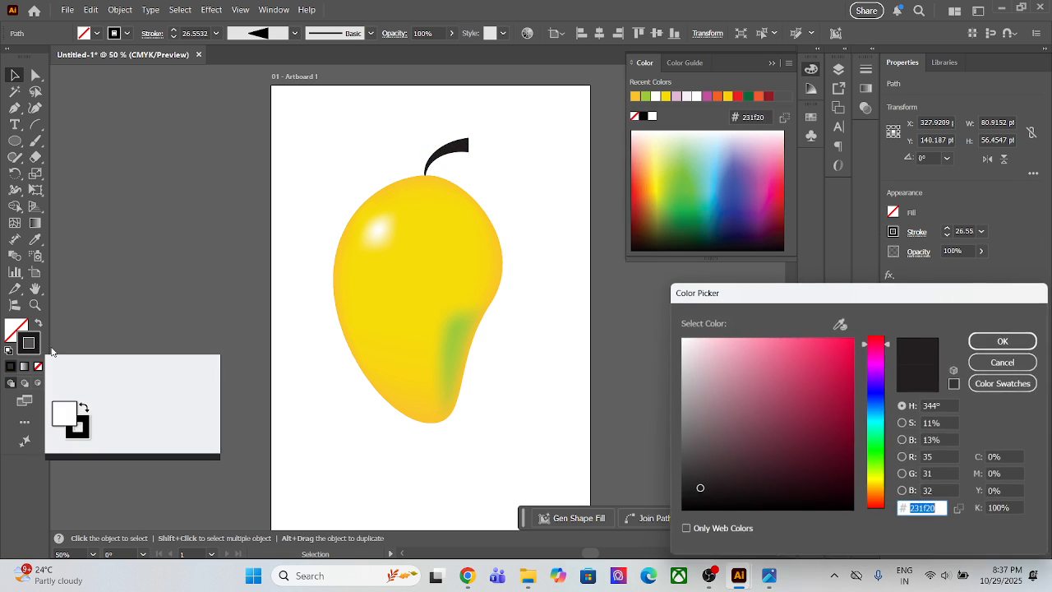
{"action": "left_click", "coordinate": [877, 392]}
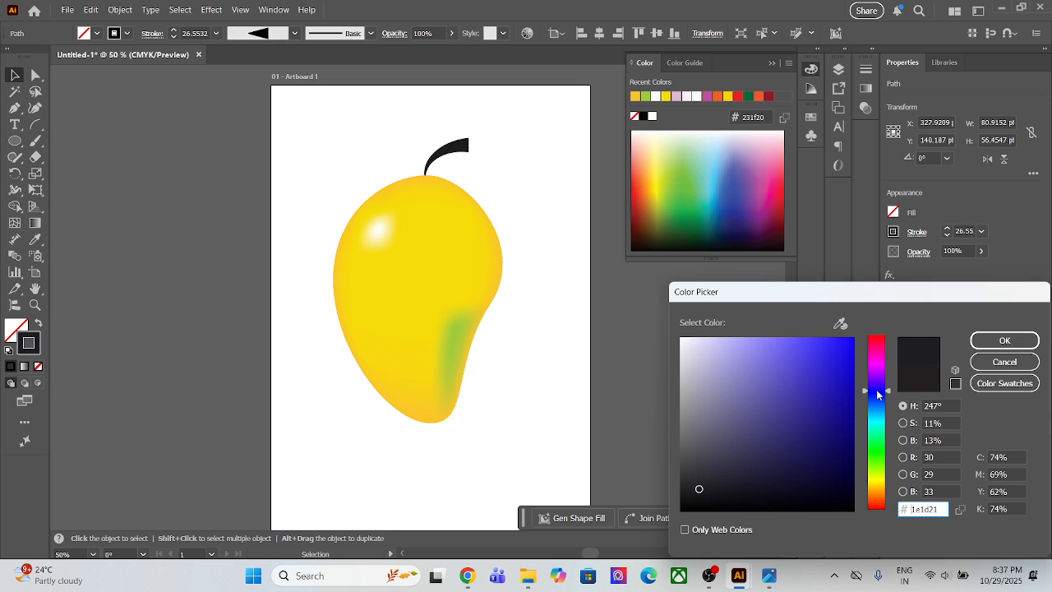
{"action": "left_click_drag", "start_coordinate": [880, 477], "coordinate": [876, 504]}
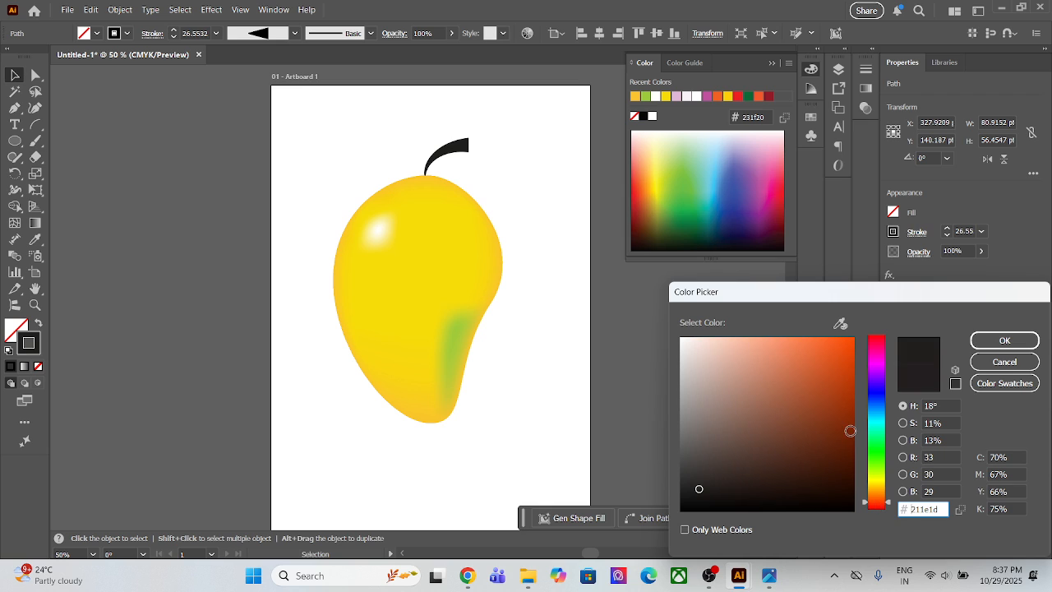
{"action": "left_click", "coordinate": [847, 427]}
{"action": "left_click", "coordinate": [849, 430]}
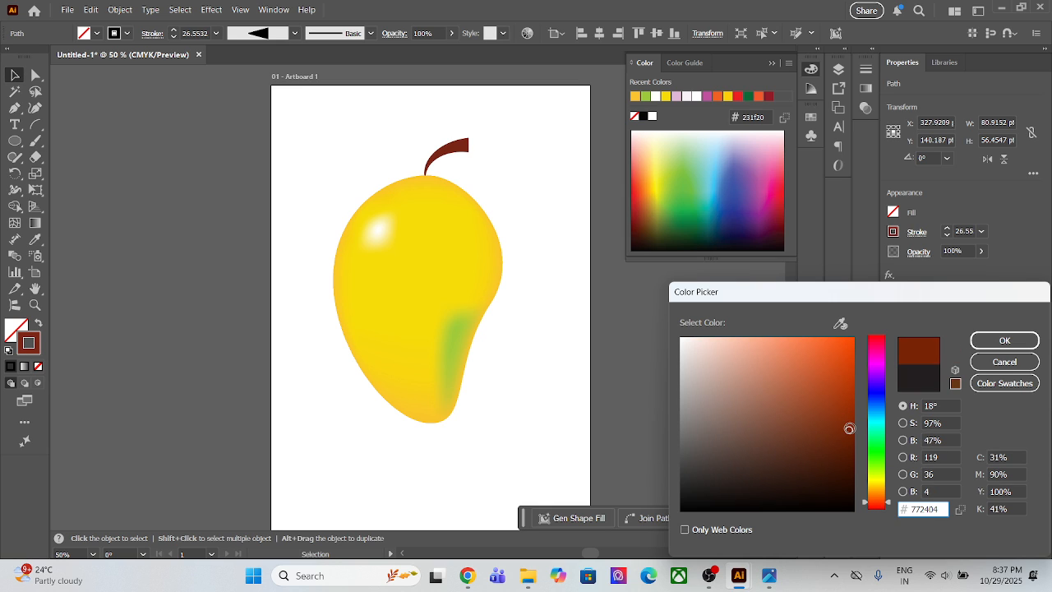
{"action": "mouse_move", "coordinate": [879, 477]}
{"action": "left_mouse_down"}
{"action": "mouse_move", "coordinate": [879, 461]}
{"action": "mouse_move", "coordinate": [882, 475]}
{"action": "left_mouse_up"}
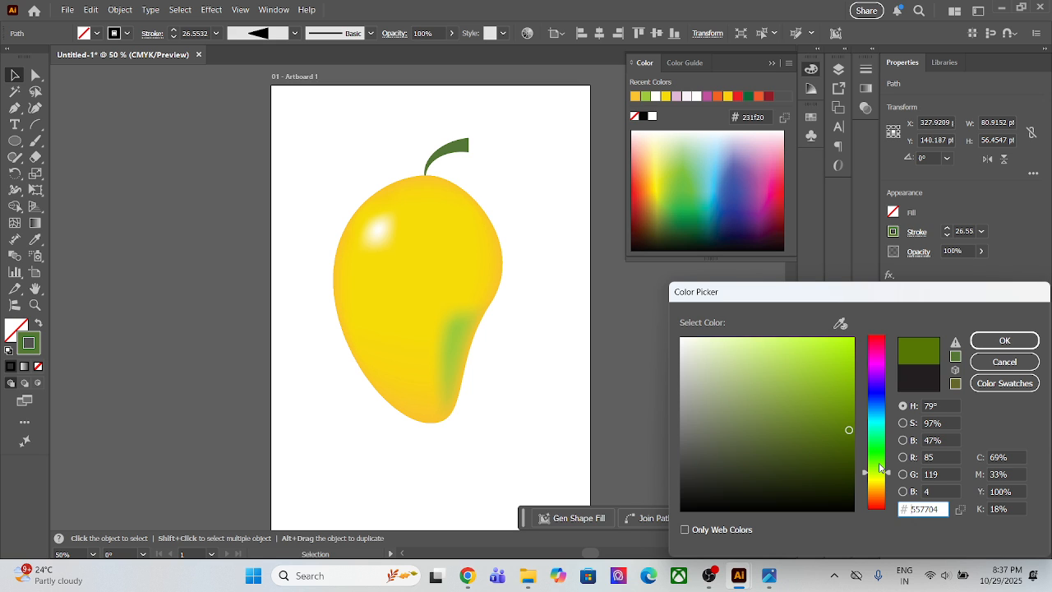
{"action": "left_click", "coordinate": [879, 465]}
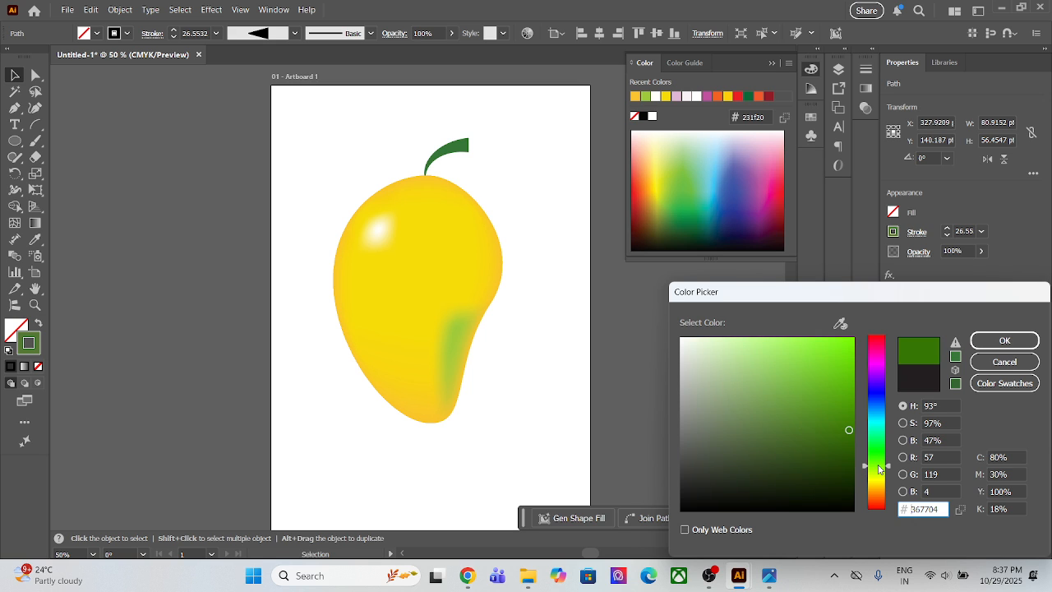
{"action": "left_click", "coordinate": [998, 345]}
{"action": "left_click", "coordinate": [543, 253]}
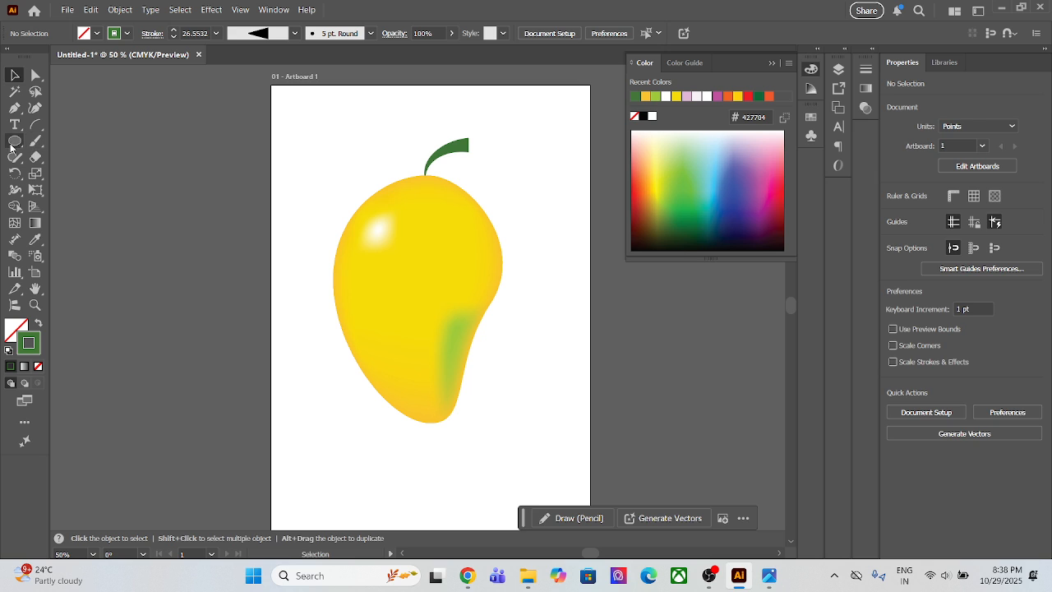
- Draw a tall ellipse about 156 by 377 pt beside the artboard, with the dark green as fill and no stroke
{"action": "left_click", "coordinate": [15, 141]}
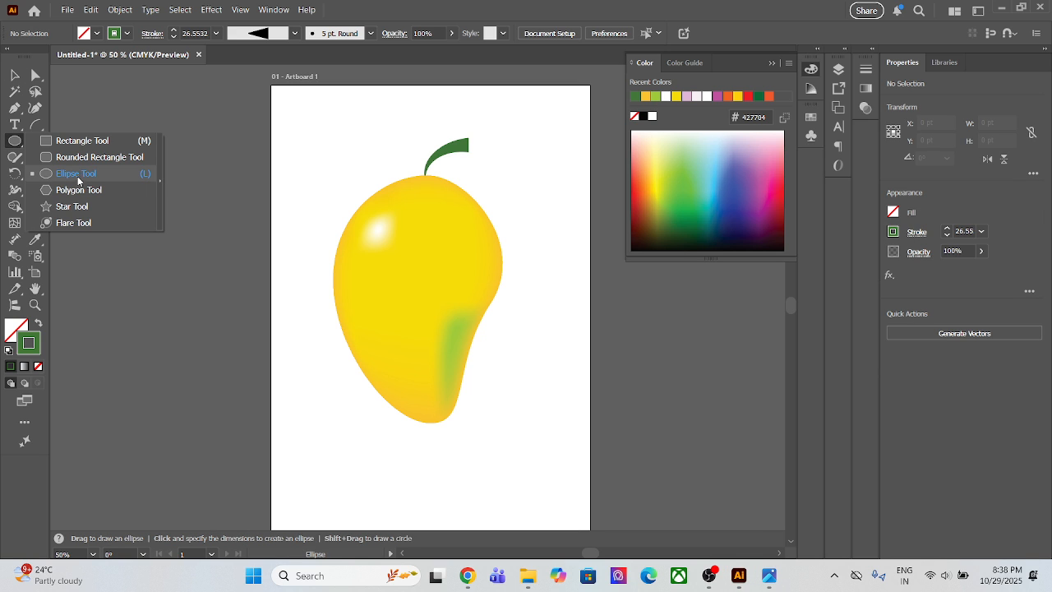
{"action": "left_click", "coordinate": [72, 175]}
{"action": "left_click_drag", "start_coordinate": [118, 156], "coordinate": [201, 360]}
{"action": "left_click", "coordinate": [15, 75]}
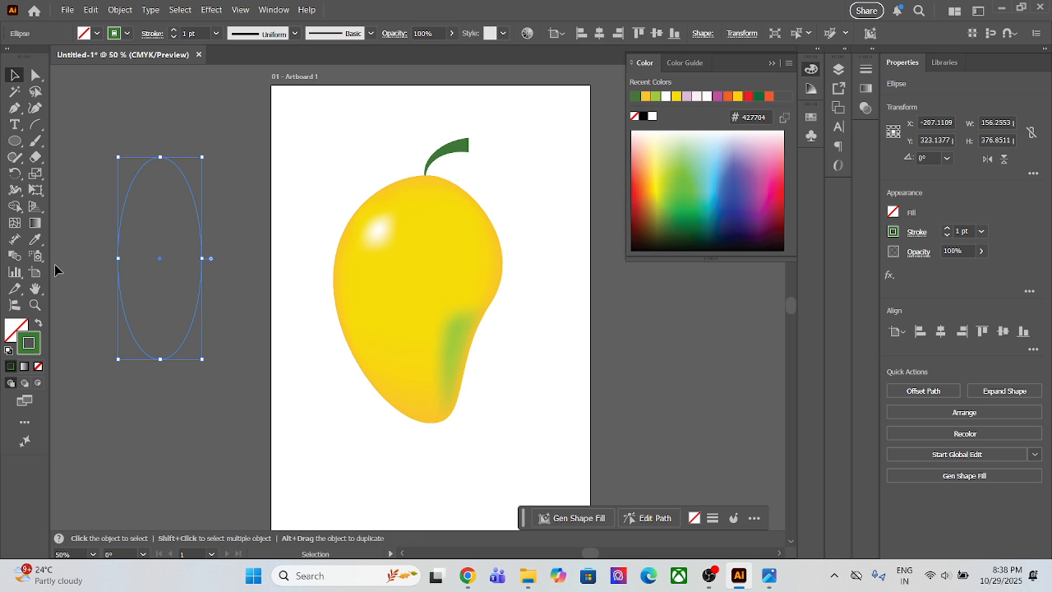
{"action": "left_click", "coordinate": [38, 324]}
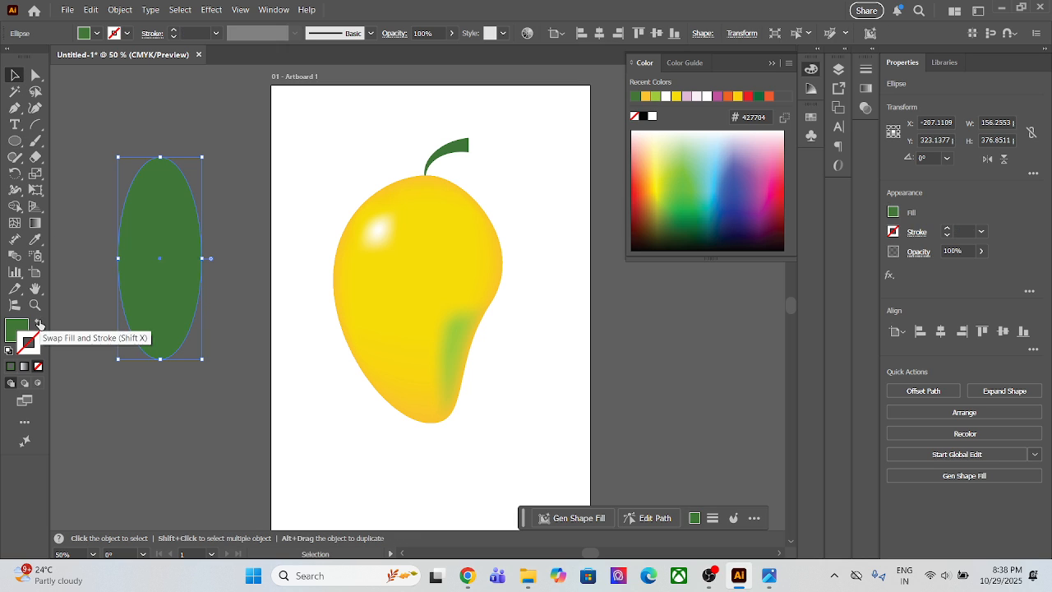
- Duplicate the ellipse about 49 pt sideways so both overlap, and align the two by their vertical centres
{"action": "left_click_drag", "start_coordinate": [150, 235], "coordinate": [177, 237]}
{"action": "left_click_drag", "start_coordinate": [96, 168], "coordinate": [255, 377]}
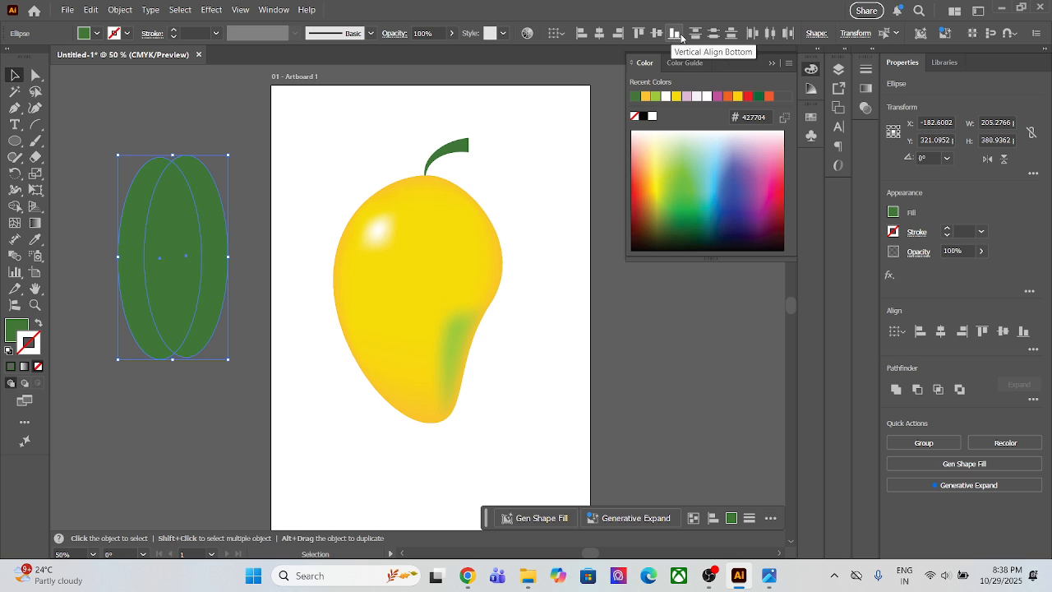
{"action": "left_click", "coordinate": [656, 34]}
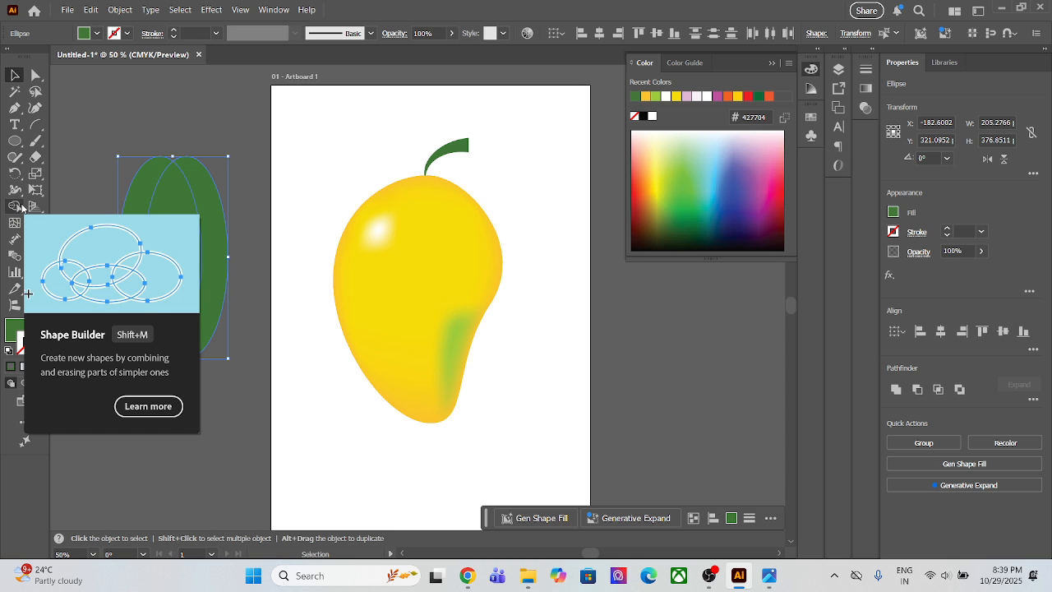
- Intersect the two ellipses into a pointed leaf shape and deselect it
{"action": "left_click", "coordinate": [1032, 402]}
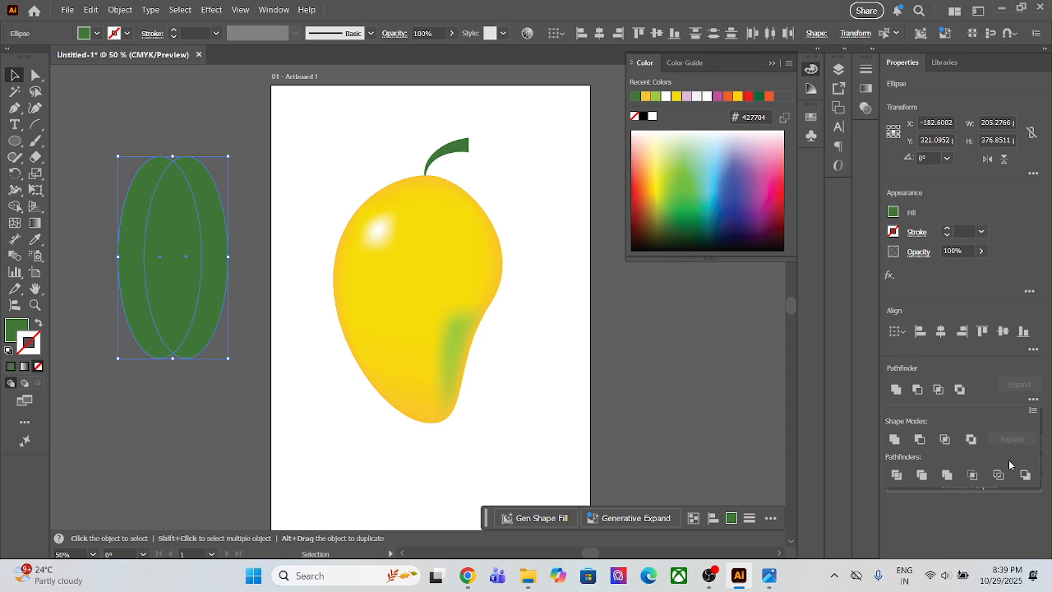
{"action": "left_click", "coordinate": [944, 440]}
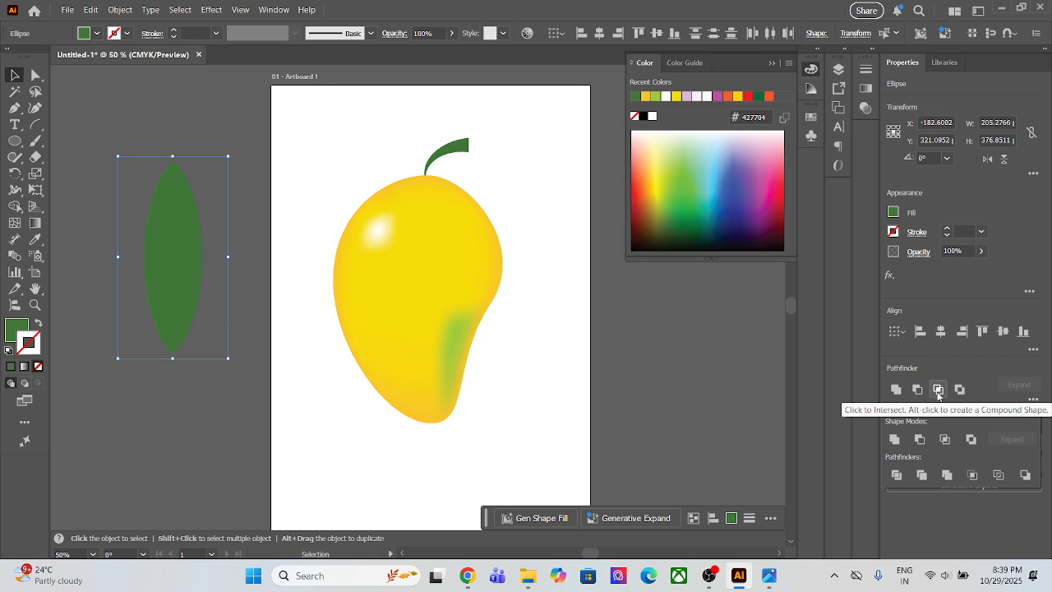
{"action": "left_click", "coordinate": [195, 383]}
- Rotate the leaf about 8° counterclockwise and deselect it
{"action": "left_click", "coordinate": [174, 345]}
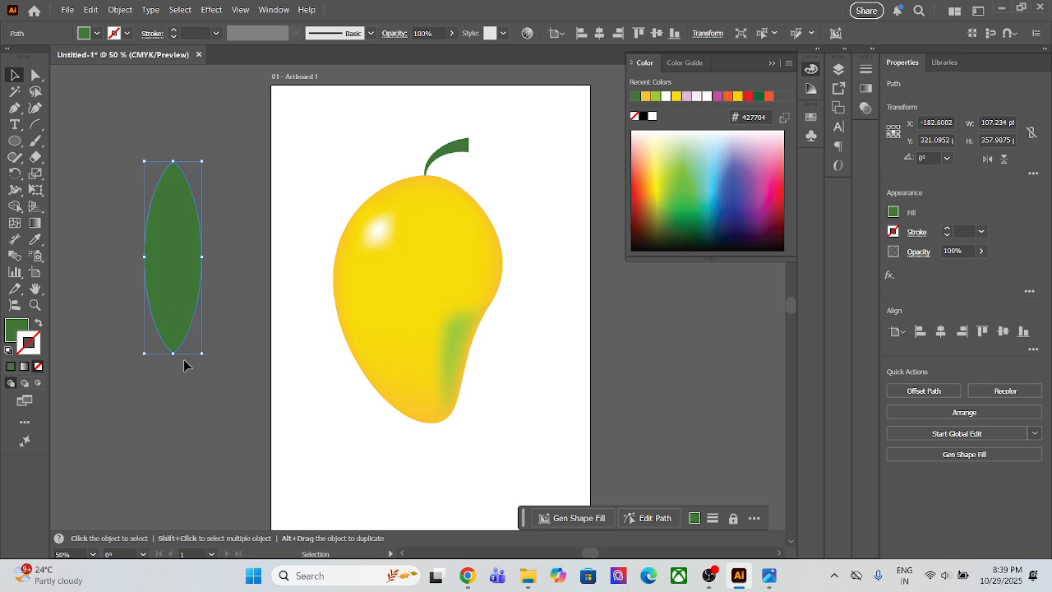
{"action": "mouse_move", "coordinate": [205, 362]}
{"action": "left_mouse_down"}
{"action": "mouse_move", "coordinate": [277, 305]}
{"action": "mouse_move", "coordinate": [247, 343]}
{"action": "mouse_move", "coordinate": [216, 350]}
{"action": "left_mouse_up"}
{"action": "left_click", "coordinate": [251, 245]}
- Reshape the leaf by curving its right edge inward, rounding its upper tip and pulling its lower tip outward to the right
{"action": "key", "text": "a"}
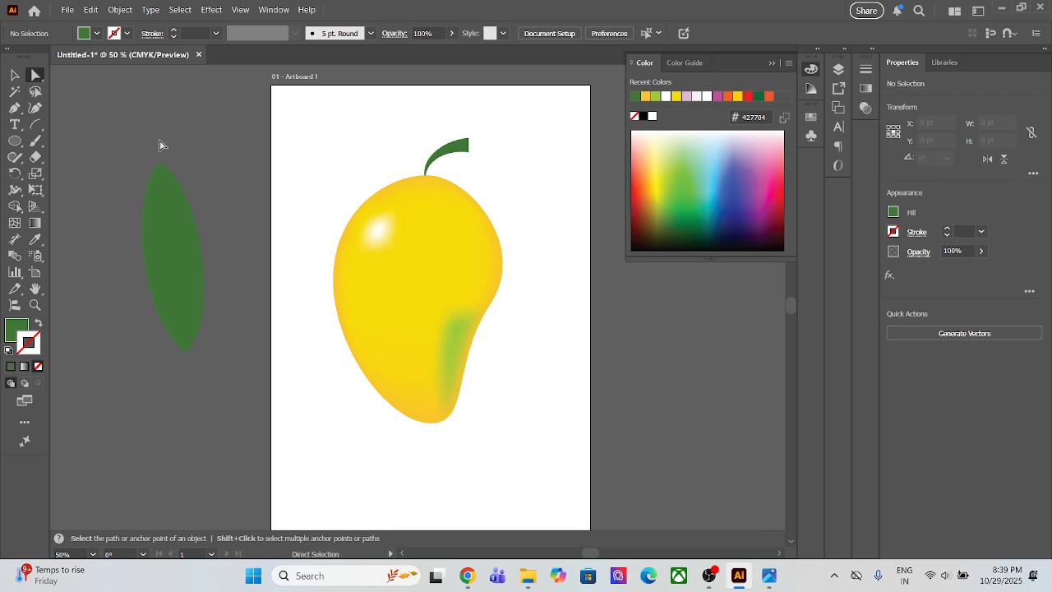
{"action": "left_click", "coordinate": [206, 281]}
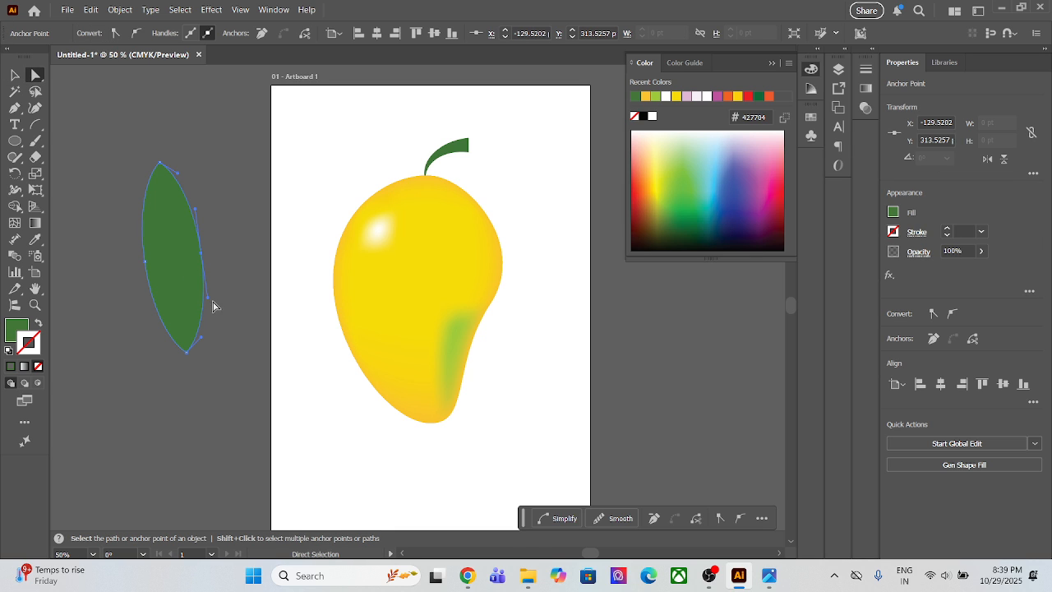
{"action": "left_click_drag", "start_coordinate": [211, 301], "coordinate": [183, 300]}
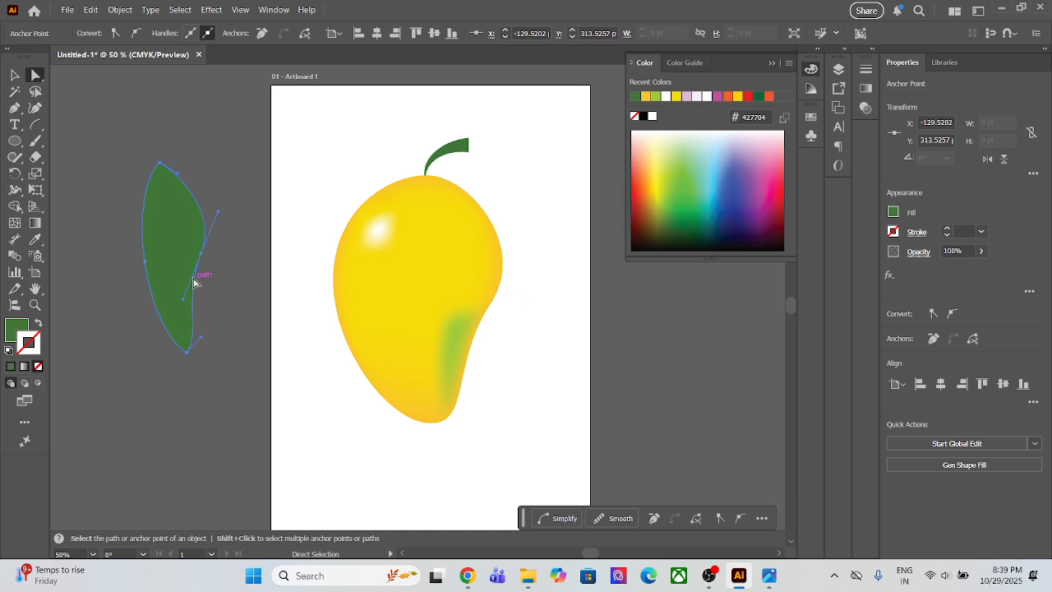
{"action": "left_click_drag", "start_coordinate": [179, 179], "coordinate": [167, 152]}
{"action": "left_click", "coordinate": [186, 353]}
{"action": "left_click_drag", "start_coordinate": [188, 354], "coordinate": [222, 362]}
{"action": "left_click", "coordinate": [227, 309]}
- Select the leaf's upper and lower points and add a gradient mesh point at its centre
{"action": "left_click_drag", "start_coordinate": [131, 151], "coordinate": [179, 265]}
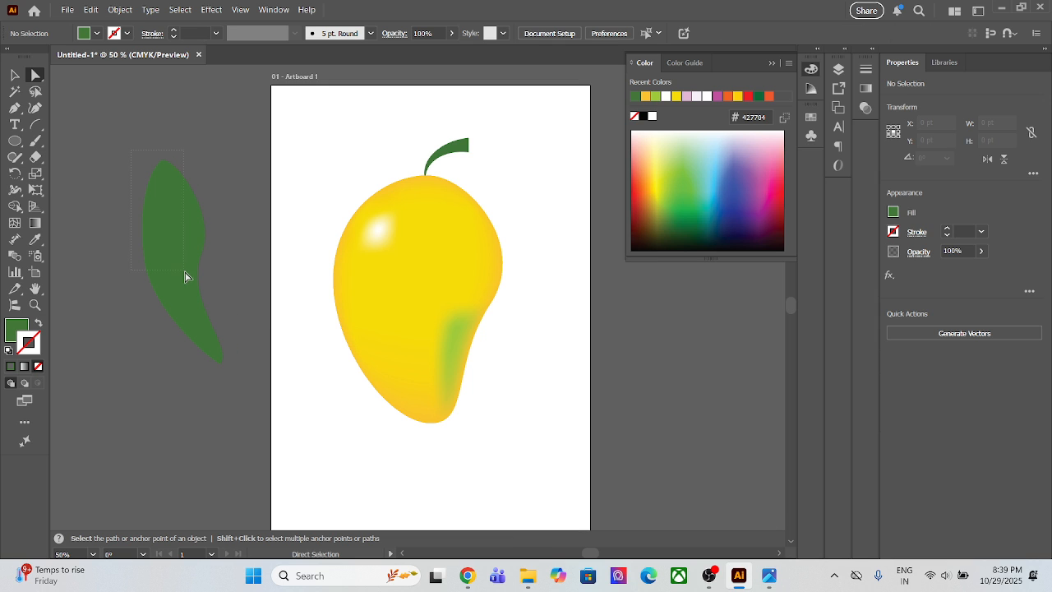
{"action": "left_click_drag", "start_coordinate": [233, 364], "coordinate": [235, 364]}
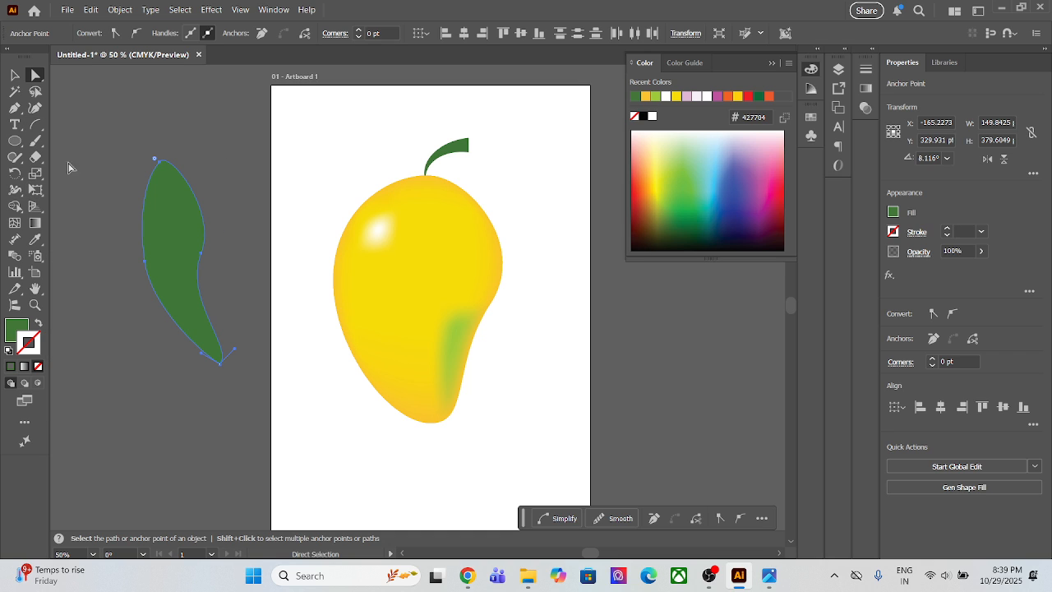
{"action": "left_click", "coordinate": [15, 222]}
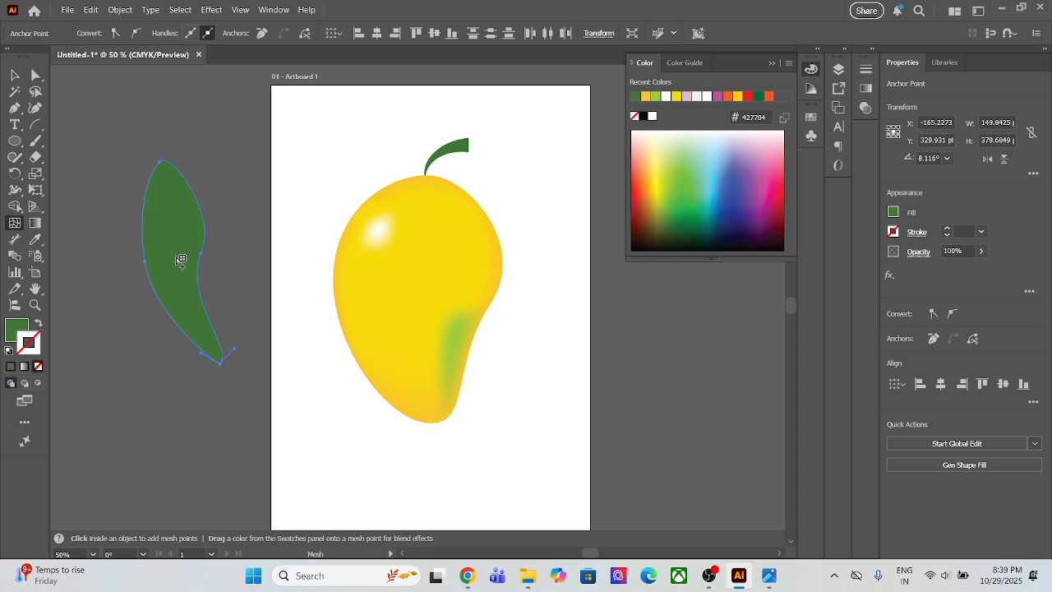
{"action": "left_click", "coordinate": [178, 261]}
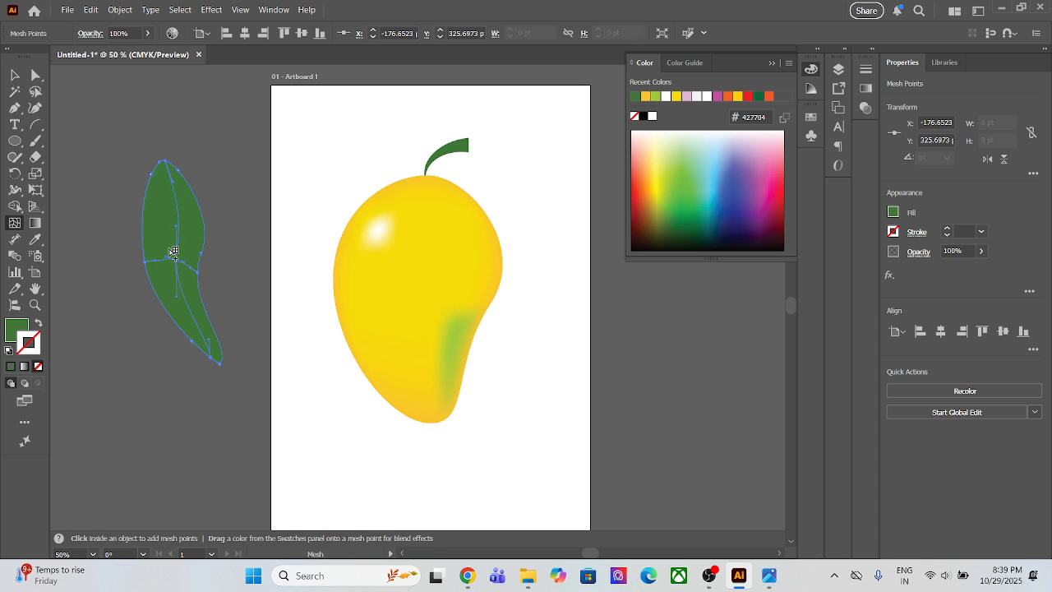
- Try colouring the leaf's central mesh point bright green 7dd609, and undo the change
{"action": "double_click", "coordinate": [18, 330]}
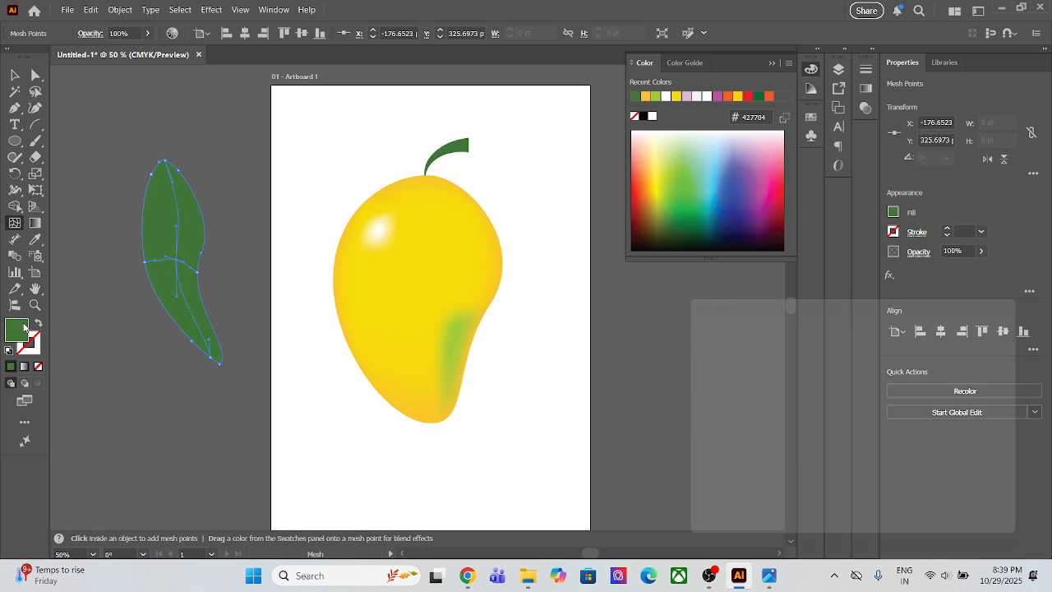
{"action": "left_click_drag", "start_coordinate": [844, 404], "coordinate": [847, 364]}
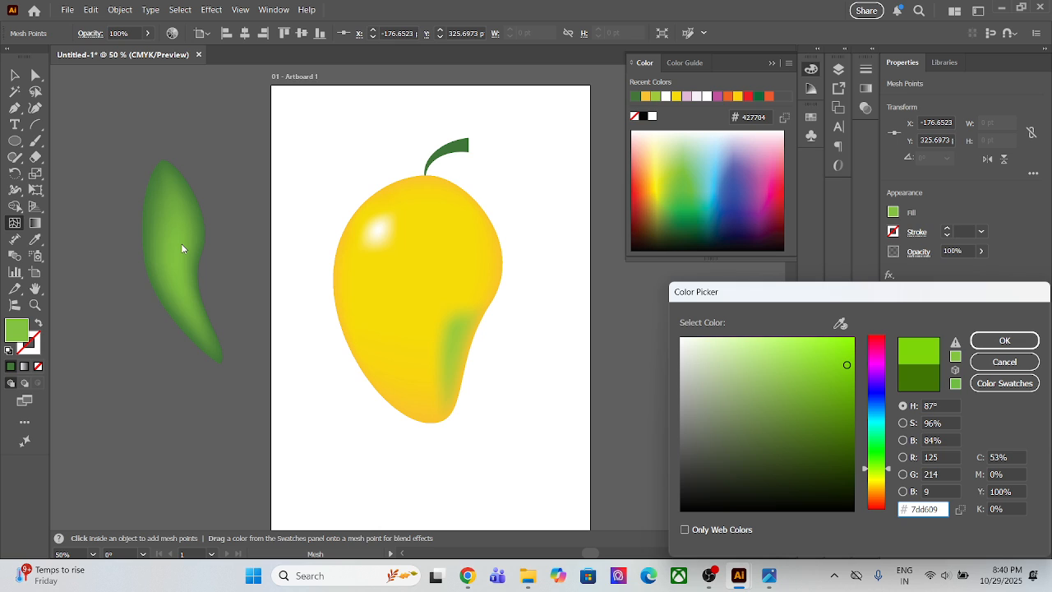
{"action": "key", "text": "ctrl+z"}
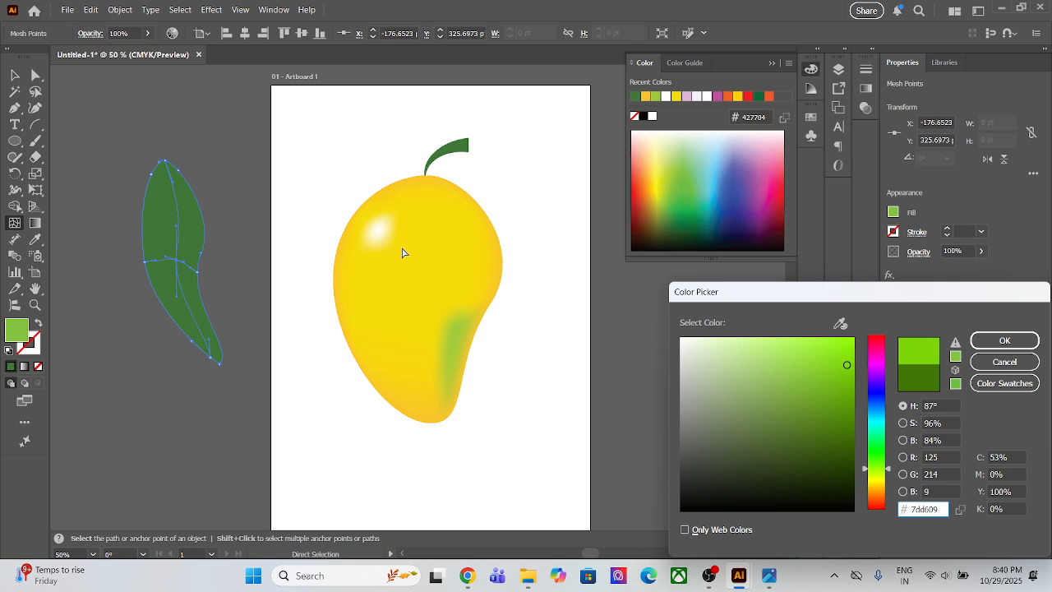
{"action": "key", "text": "Escape"}
- Add two lengthwise mesh lines to the leaf, one close on each side of the central mesh line
{"action": "scroll", "coordinate": [195, 261], "scroll_direction": "up", "scroll_amount": 4}
{"action": "scroll", "coordinate": [194, 262], "scroll_direction": "up", "scroll_amount": 1}
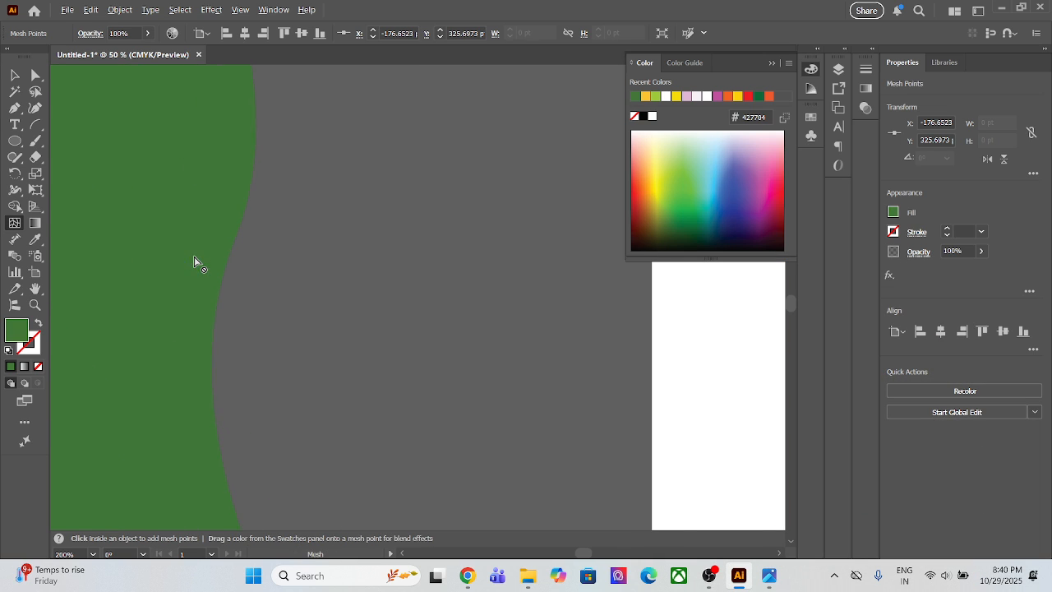
{"action": "left_click_drag", "start_coordinate": [159, 235], "coordinate": [345, 230]}
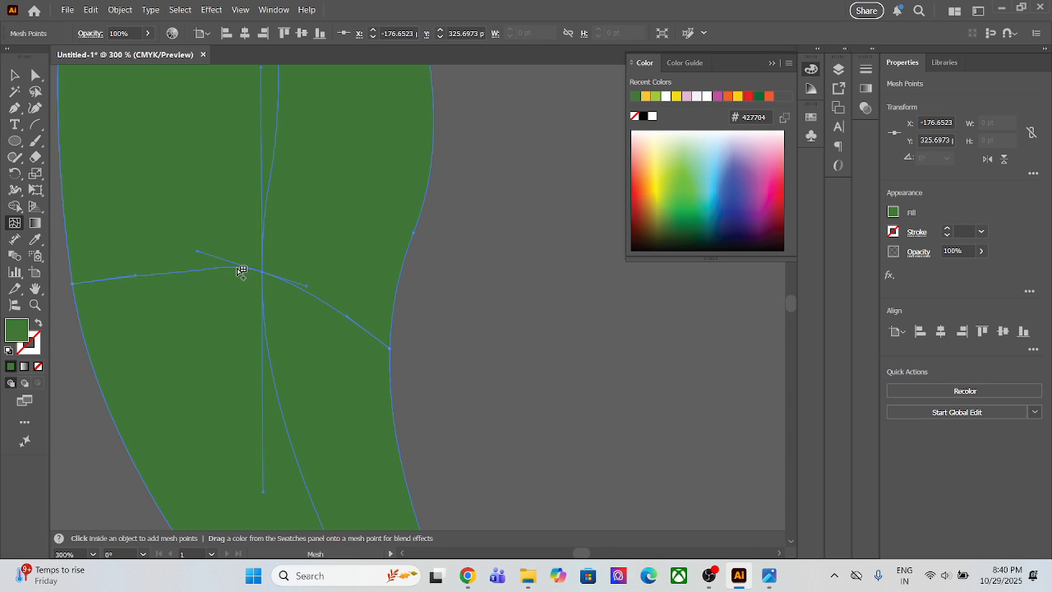
{"action": "left_click_drag", "start_coordinate": [242, 272], "coordinate": [239, 267]}
{"action": "left_click", "coordinate": [285, 280]}
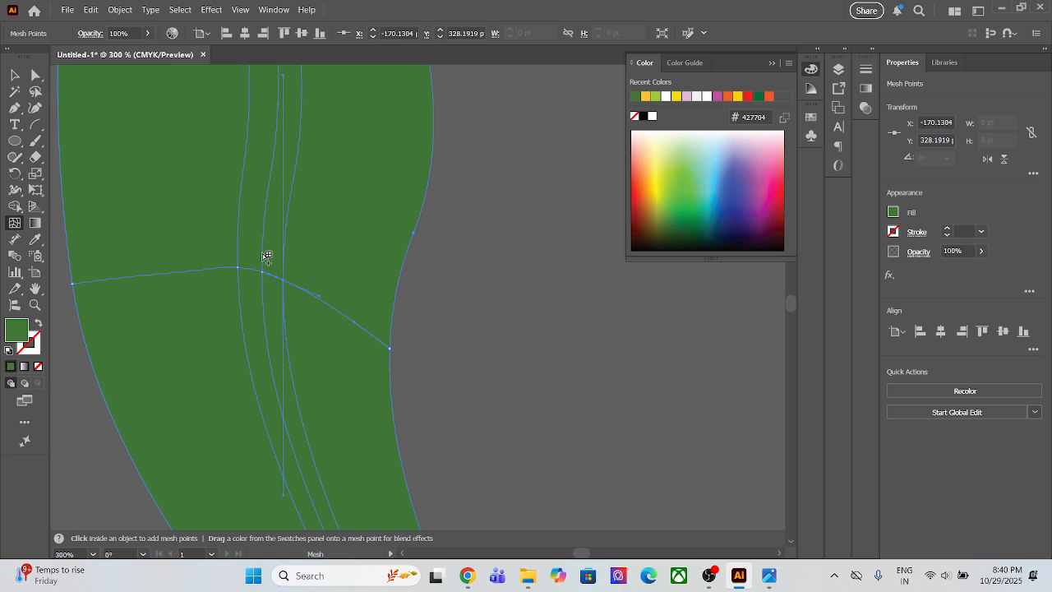
- Select the middle, upper and lower points of the leaf's central lengthwise mesh line and colour them bright green 2cff00
{"action": "scroll", "coordinate": [265, 265], "scroll_direction": "down", "scroll_amount": 2}
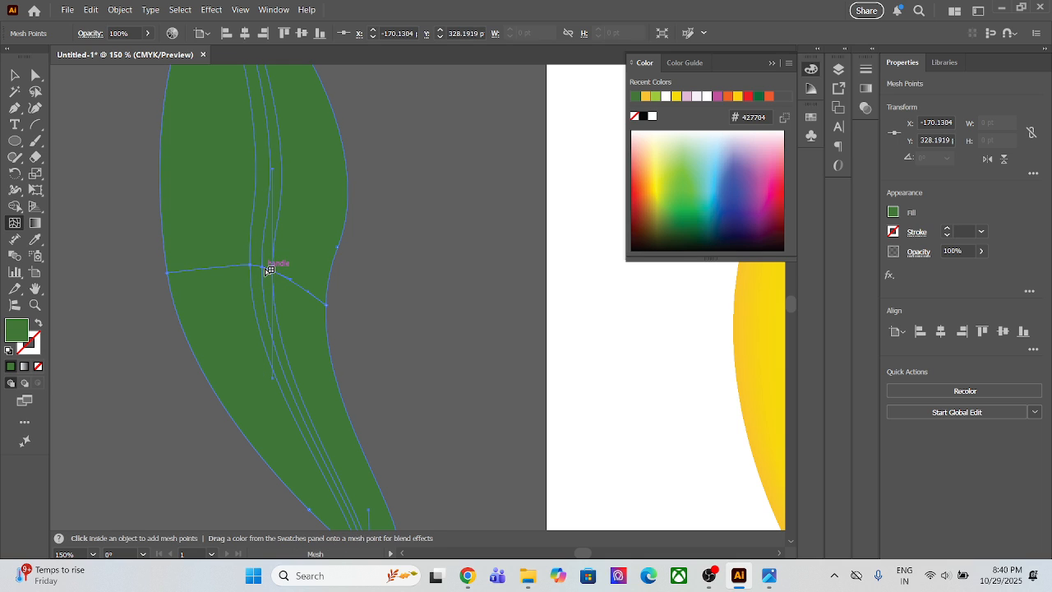
{"action": "key", "text": "a"}
{"action": "left_click", "coordinate": [262, 268]}
{"action": "scroll", "coordinate": [253, 215], "scroll_direction": "up", "scroll_amount": 5}
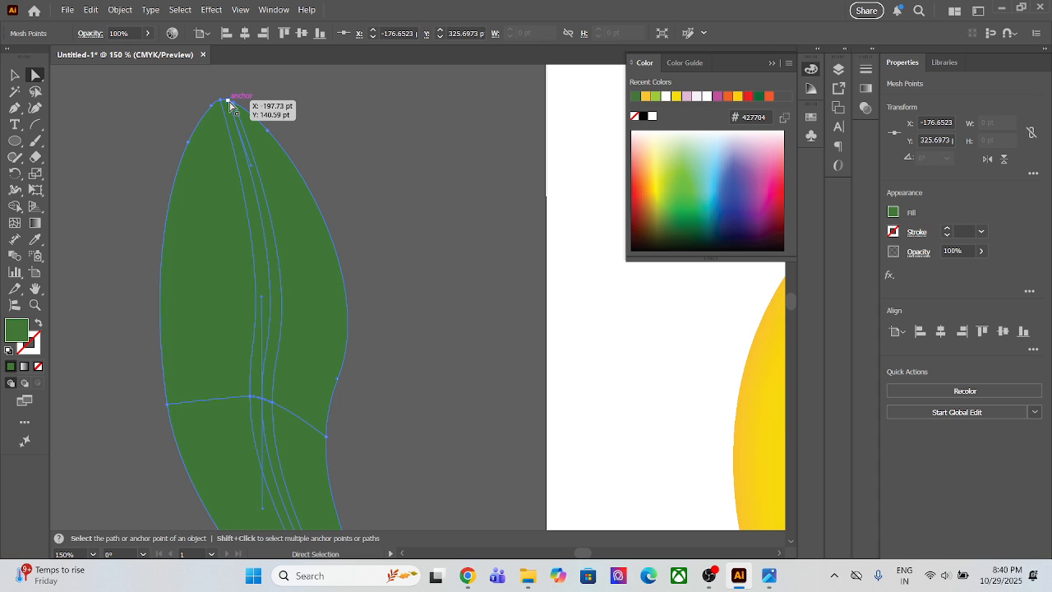
{"action": "left_click", "coordinate": [230, 104]}
{"action": "scroll", "coordinate": [263, 249], "scroll_direction": "down", "scroll_amount": 3}
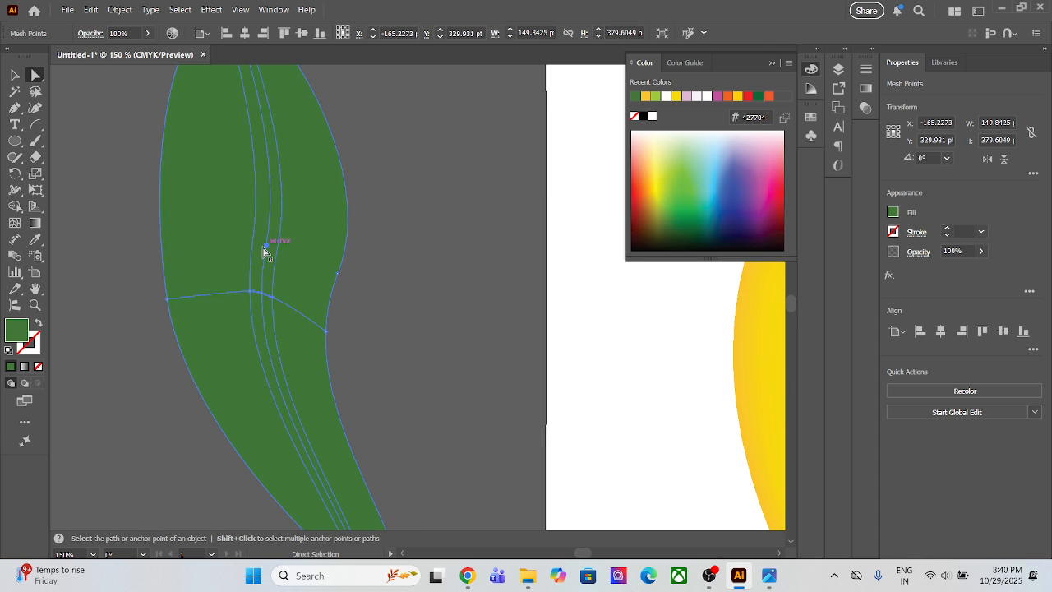
{"action": "scroll", "coordinate": [263, 250], "scroll_direction": "down", "scroll_amount": 5}
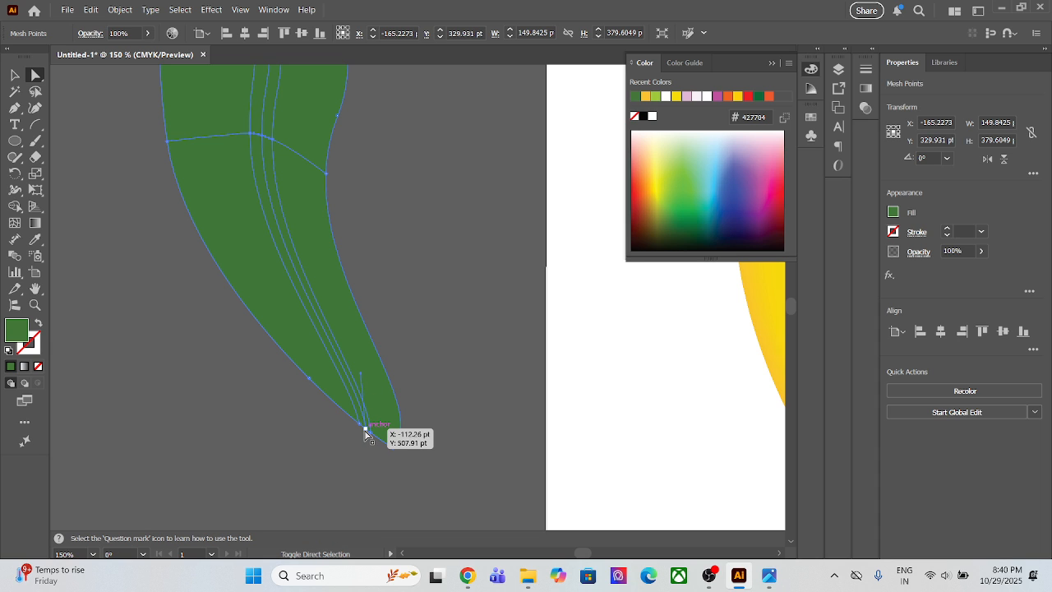
{"action": "left_click_drag", "start_coordinate": [365, 434], "coordinate": [390, 447]}
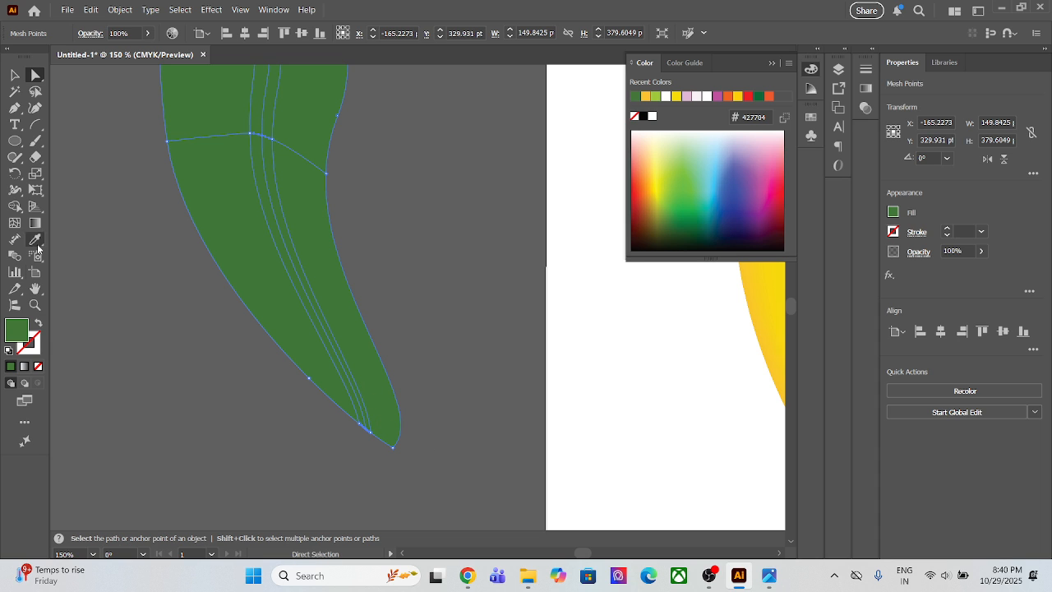
{"action": "double_click", "coordinate": [16, 330]}
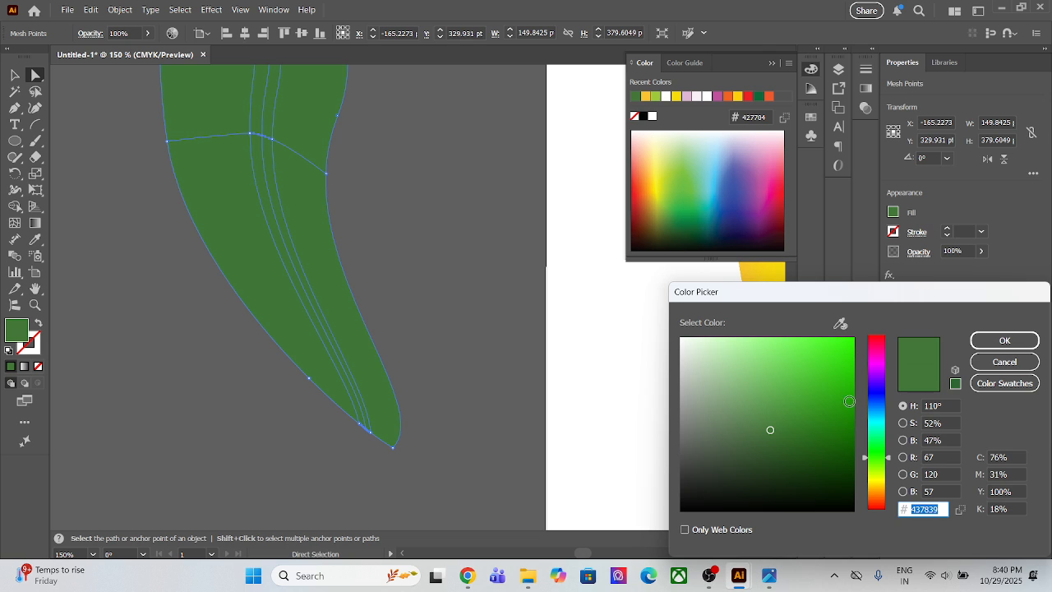
{"action": "left_click_drag", "start_coordinate": [844, 385], "coordinate": [854, 336]}
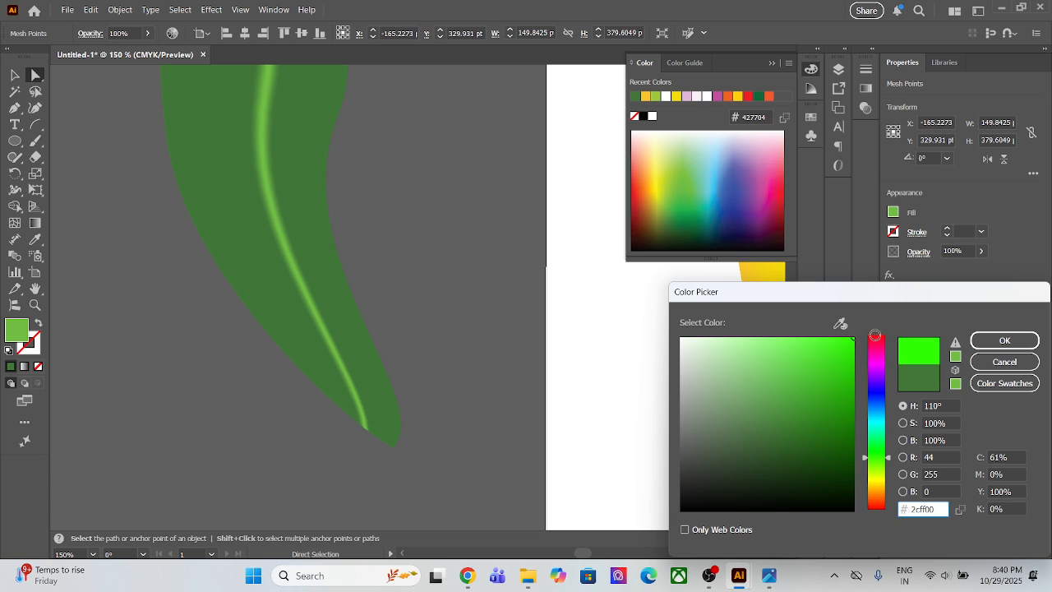
{"action": "left_click", "coordinate": [1004, 340]}
{"action": "left_click", "coordinate": [370, 430]}
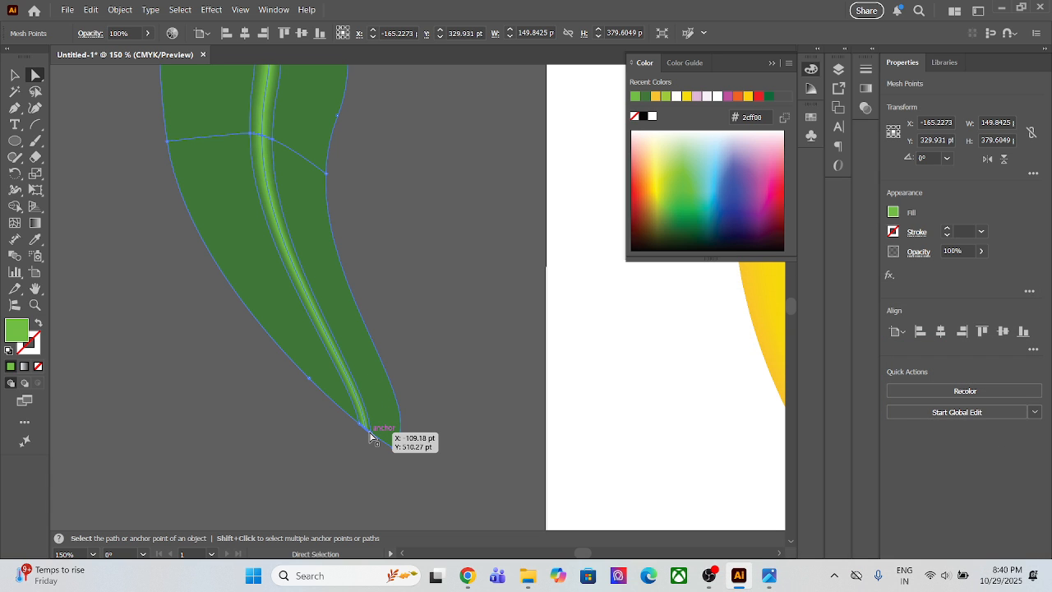
{"action": "mouse_move", "coordinate": [374, 435]}
{"action": "left_mouse_down"}
{"action": "mouse_move", "coordinate": [389, 431]}
{"action": "mouse_move", "coordinate": [382, 442]}
{"action": "left_mouse_up"}
{"action": "left_click", "coordinate": [414, 391]}
{"action": "scroll", "coordinate": [337, 271], "scroll_direction": "down", "scroll_amount": 4}
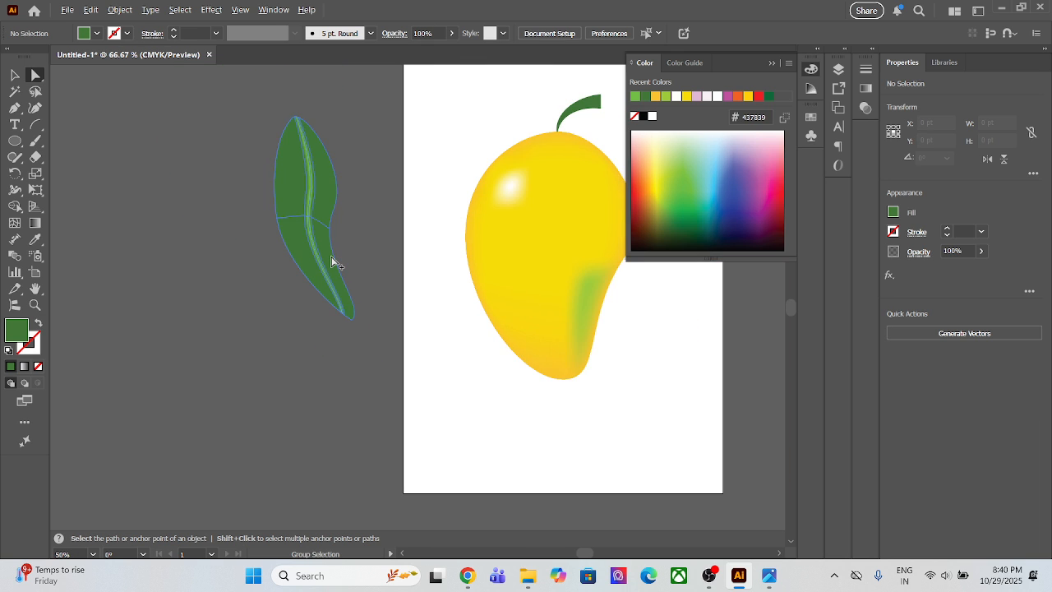
{"action": "scroll", "coordinate": [305, 249], "scroll_direction": "up", "scroll_amount": 2}
{"action": "left_click_drag", "start_coordinate": [387, 170], "coordinate": [357, 249]}
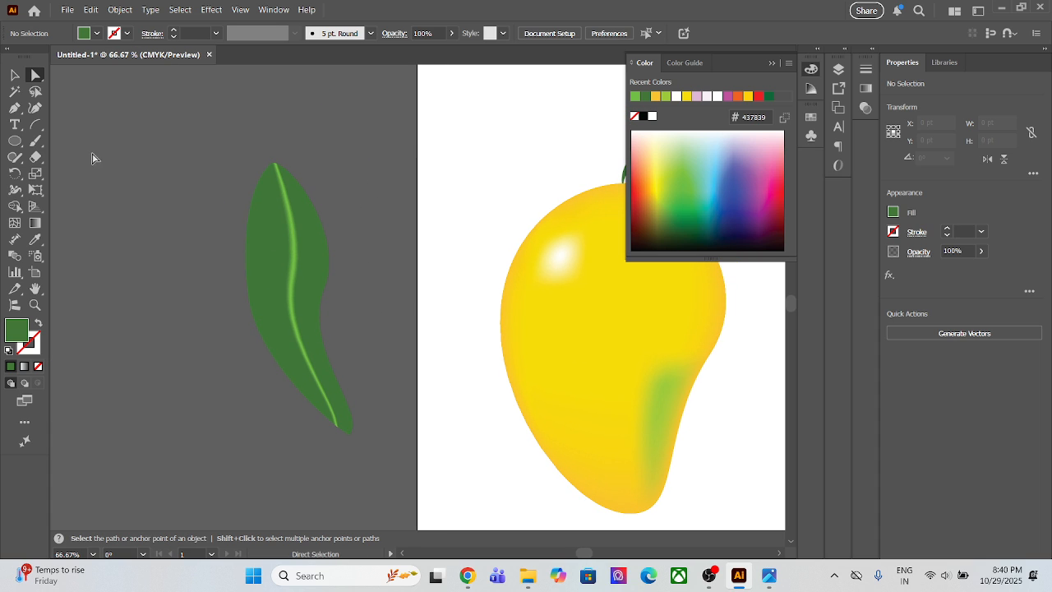
- Select the leaf and add three closely spaced crosswise mesh lines across its upper part, with white points on the midrib
{"action": "left_click", "coordinate": [298, 224]}
{"action": "left_click", "coordinate": [292, 226]}
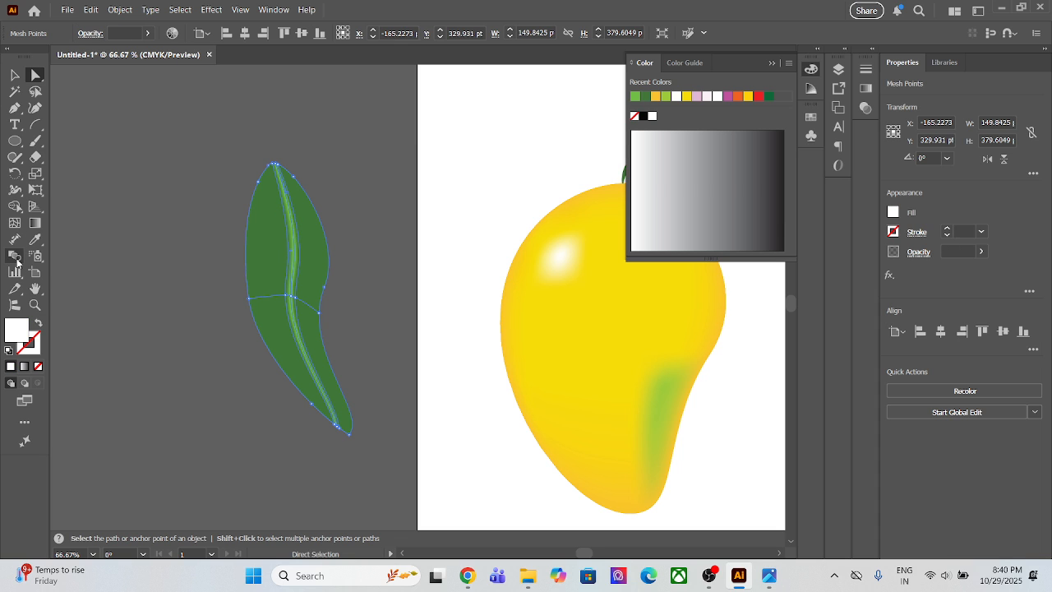
{"action": "left_click", "coordinate": [15, 222]}
{"action": "left_click", "coordinate": [289, 216]}
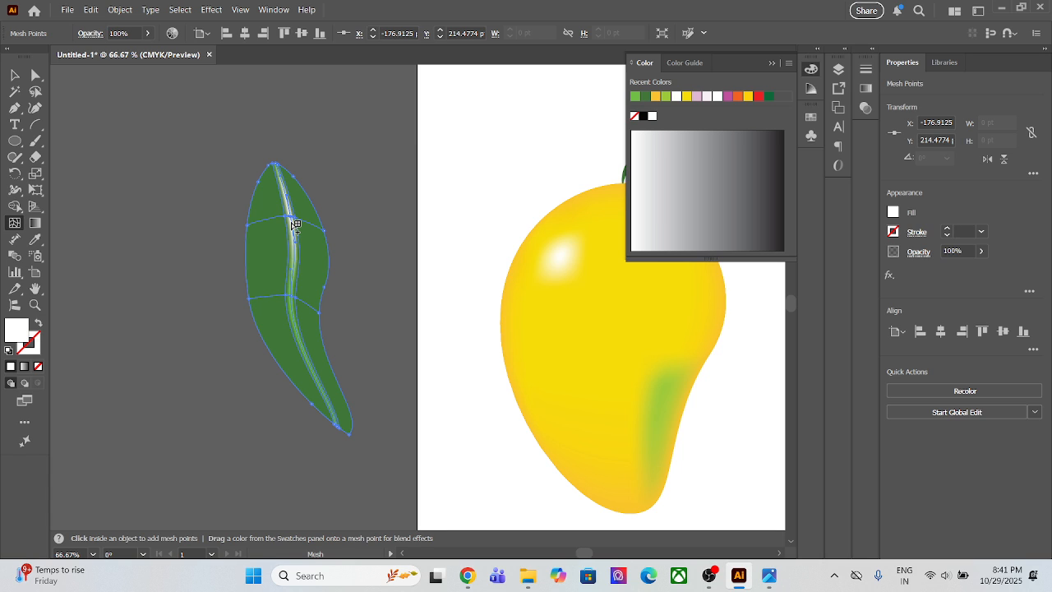
{"action": "left_click", "coordinate": [296, 221]}
{"action": "left_click", "coordinate": [294, 224]}
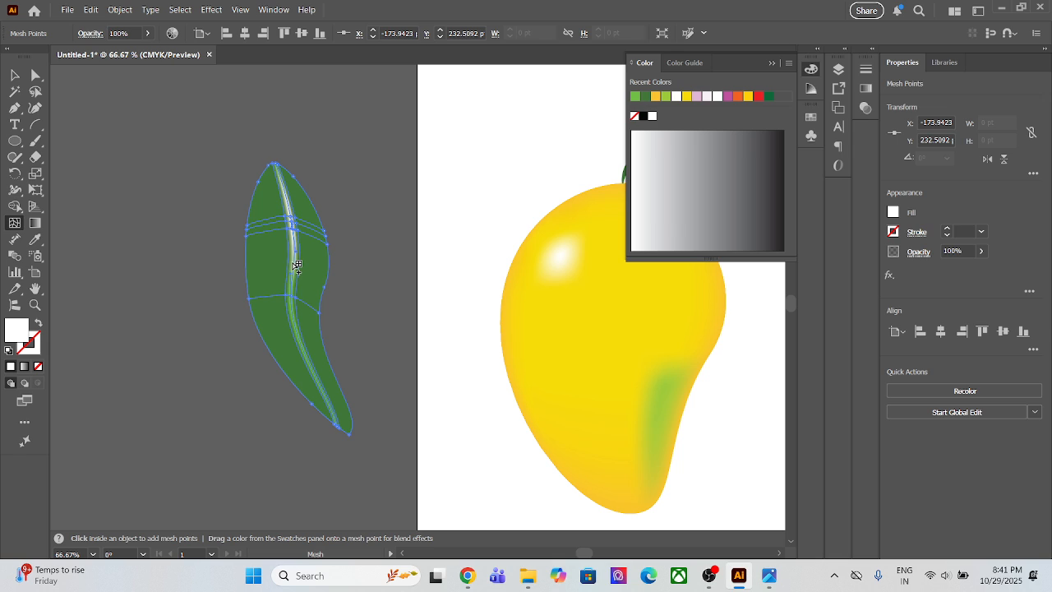
- Add three more white-pointed crosswise mesh lines between the upper group and the leaf's middle crosswise line
{"action": "left_click", "coordinate": [294, 262]}
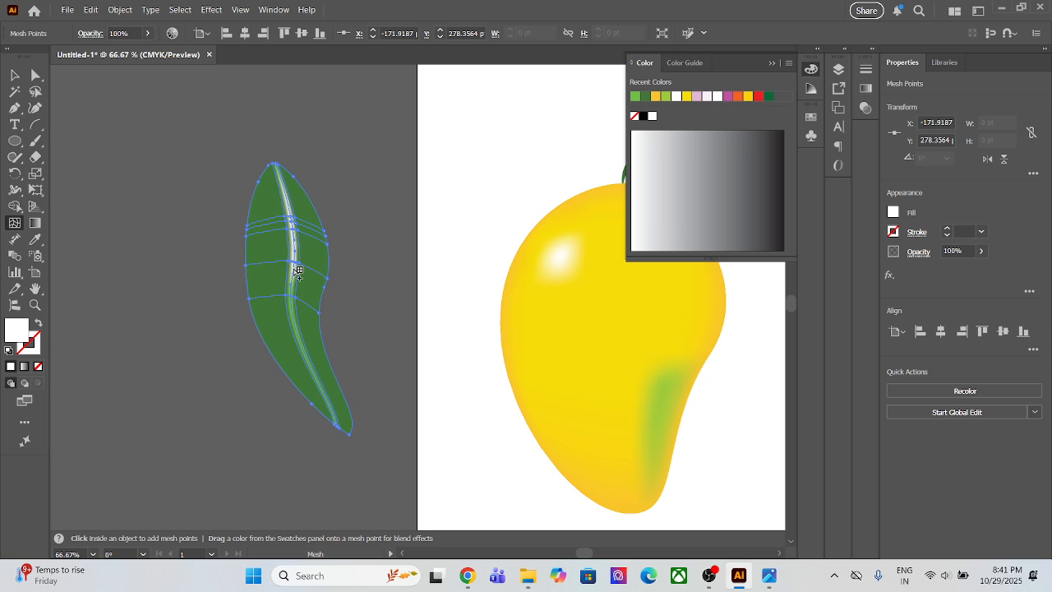
{"action": "left_click", "coordinate": [294, 268]}
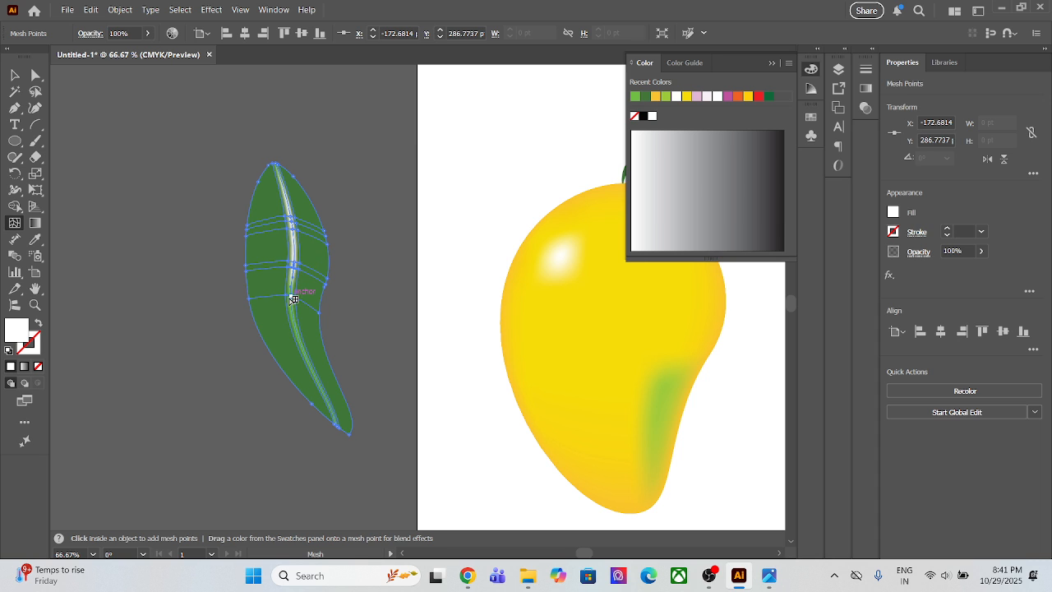
{"action": "scroll", "coordinate": [297, 279], "scroll_direction": "up", "scroll_amount": 5, "text": "alt"}
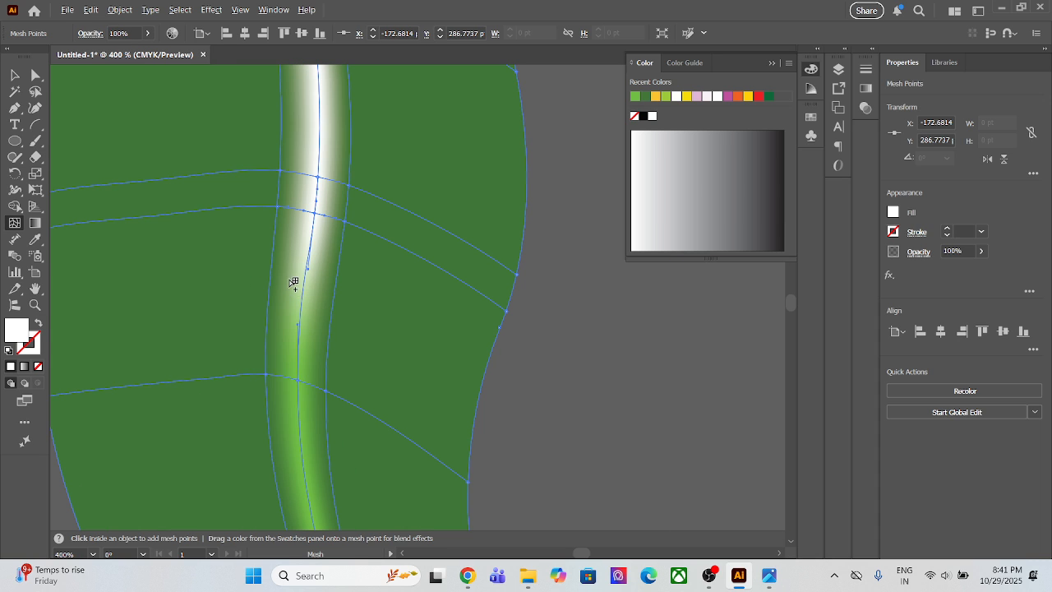
{"action": "left_click", "coordinate": [307, 273]}
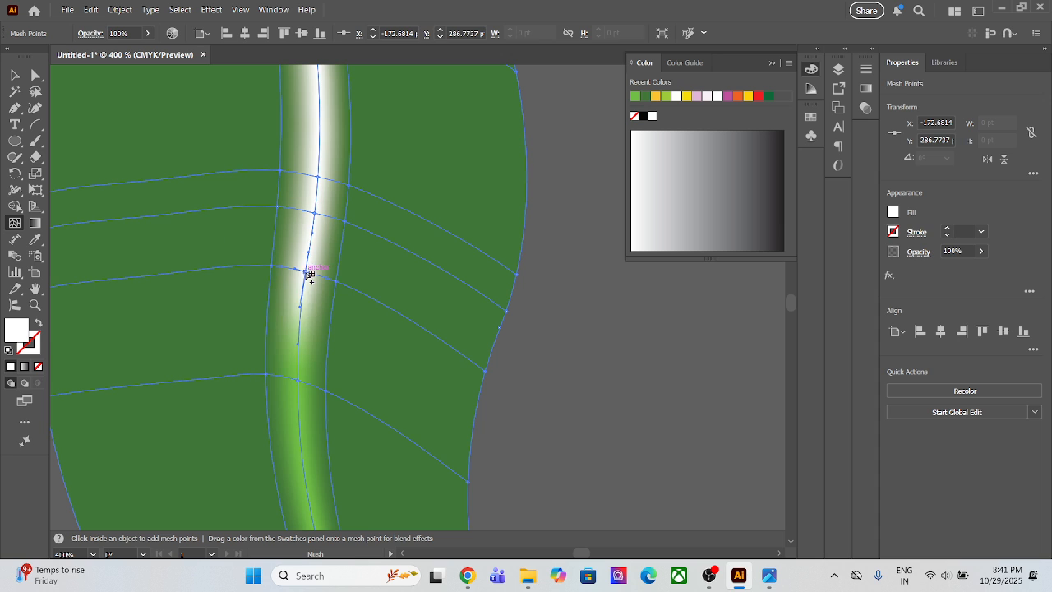
- Add three closely spaced crosswise mesh lines just below the leaf's middle crosswise line, with white midrib points
{"action": "scroll", "coordinate": [305, 294], "scroll_direction": "down", "scroll_amount": 5}
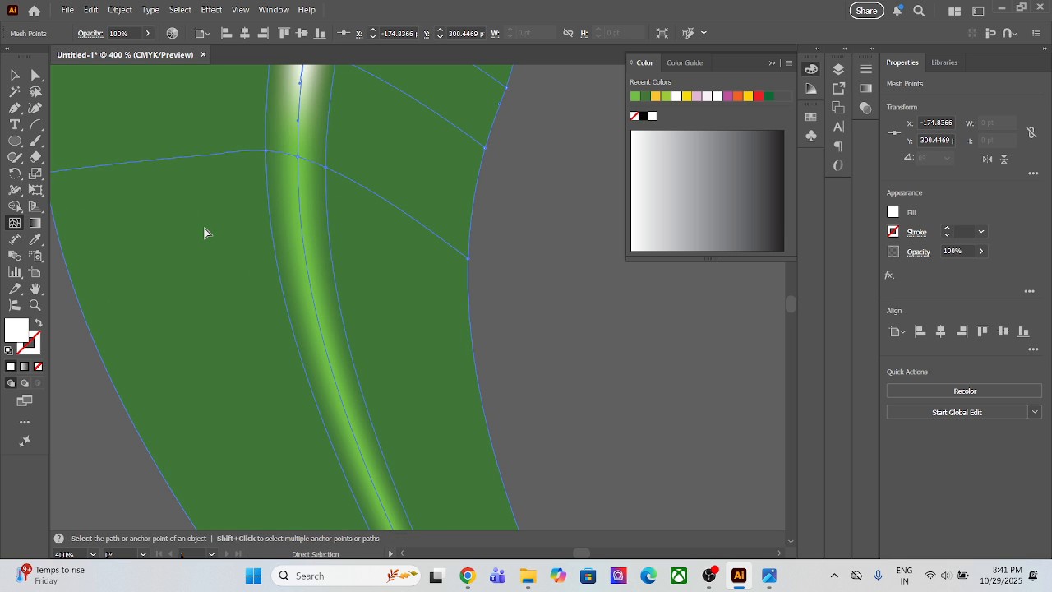
{"action": "left_click", "coordinate": [305, 258]}
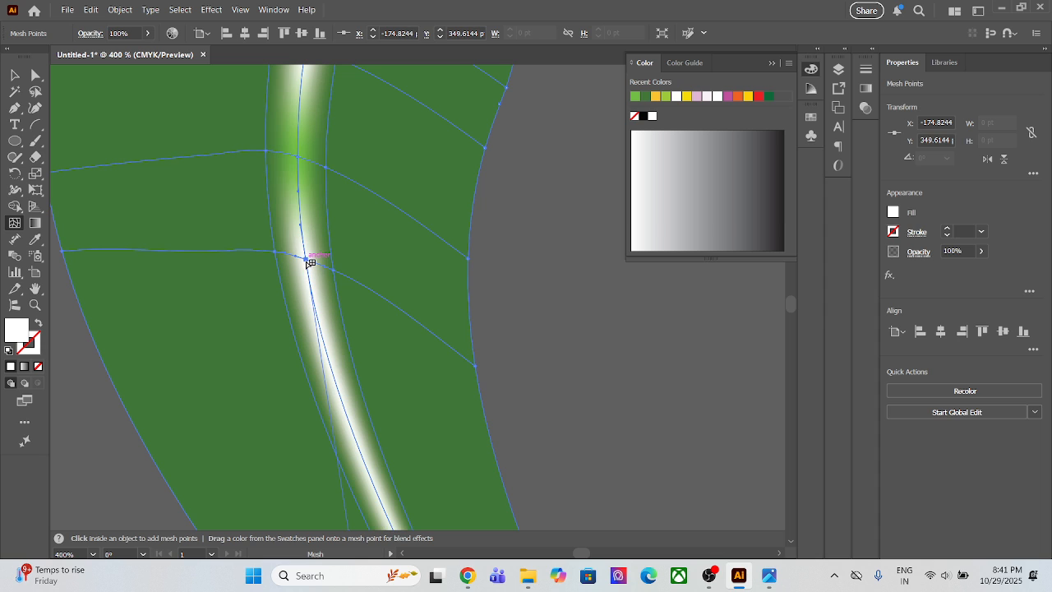
{"action": "left_click", "coordinate": [307, 269]}
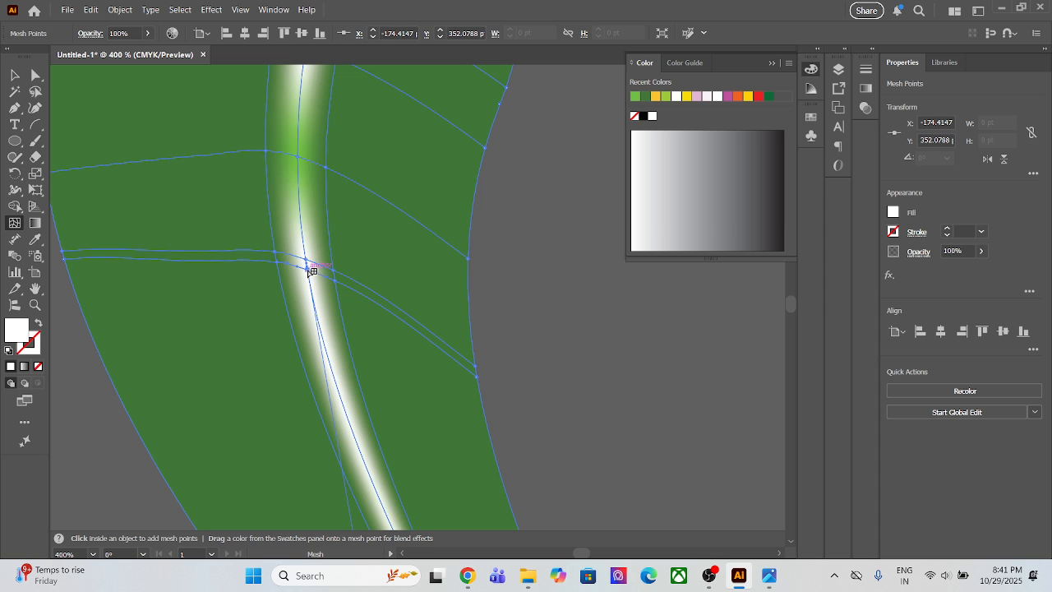
{"action": "left_click", "coordinate": [311, 280]}
- Add another group of three tightly spaced crosswise mesh lines farther down the midrib towards the leaf's lower tip
{"action": "scroll", "coordinate": [325, 320], "scroll_direction": "down", "scroll_amount": 3}
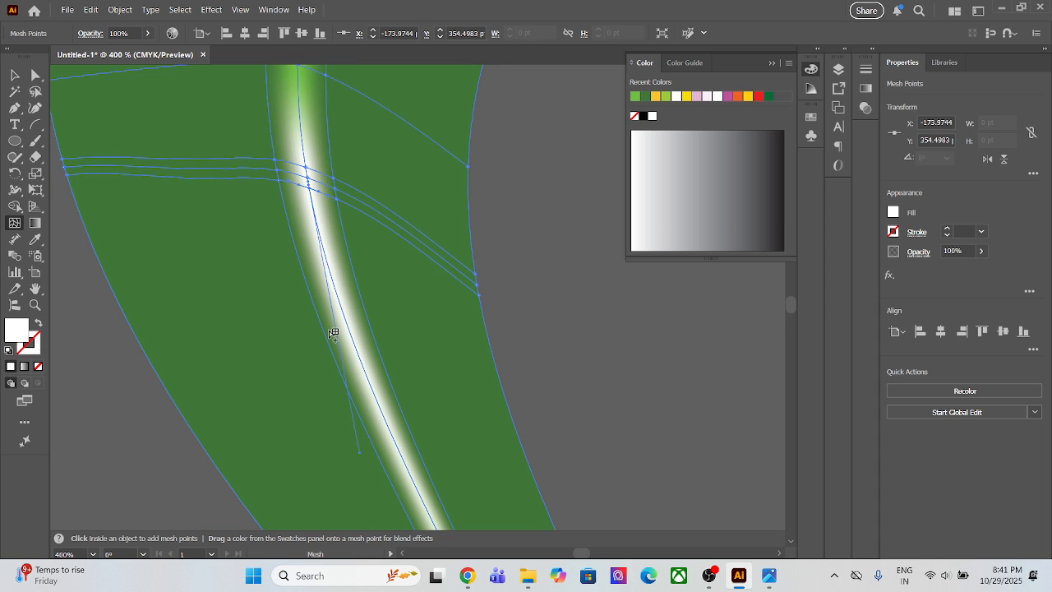
{"action": "left_click", "coordinate": [385, 419]}
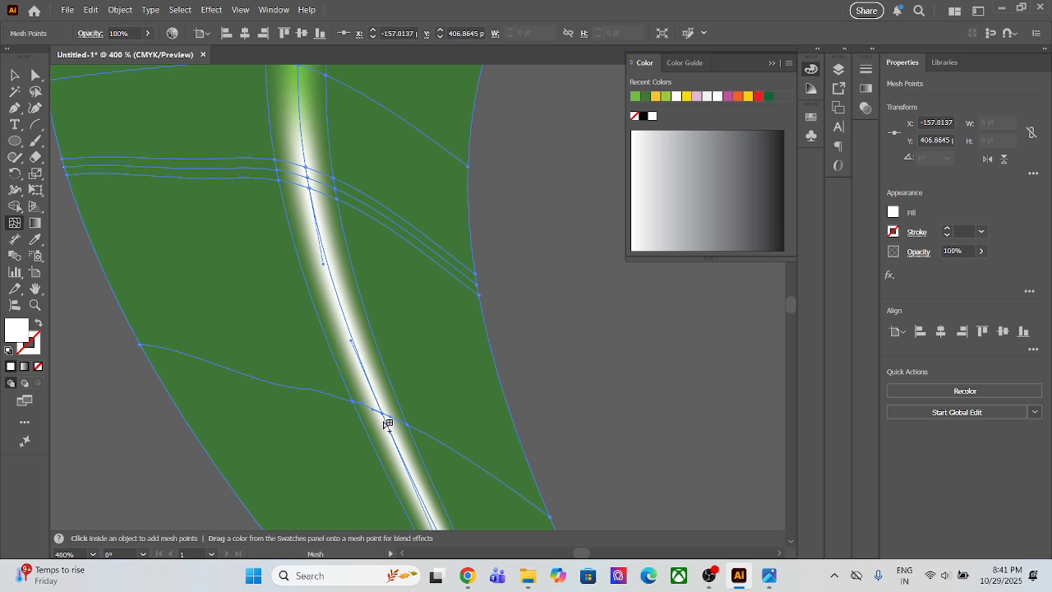
{"action": "left_click", "coordinate": [387, 425]}
{"action": "left_click", "coordinate": [389, 425]}
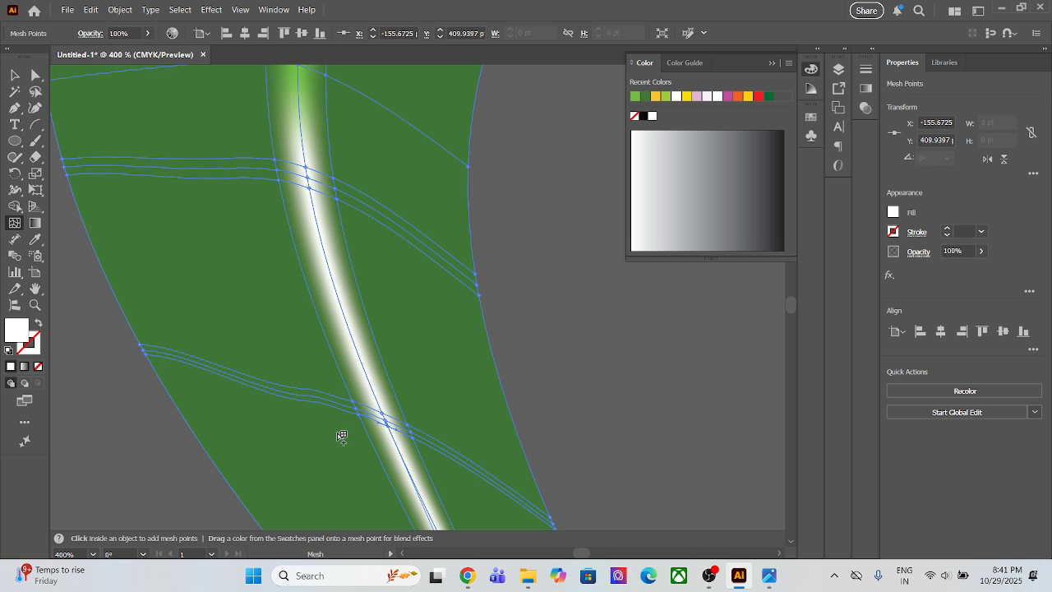
- Try lassoing the points of the lowest crosswise mesh group and recolouring them bright green 44ff1d, and undo the change
{"action": "left_click", "coordinate": [35, 91]}
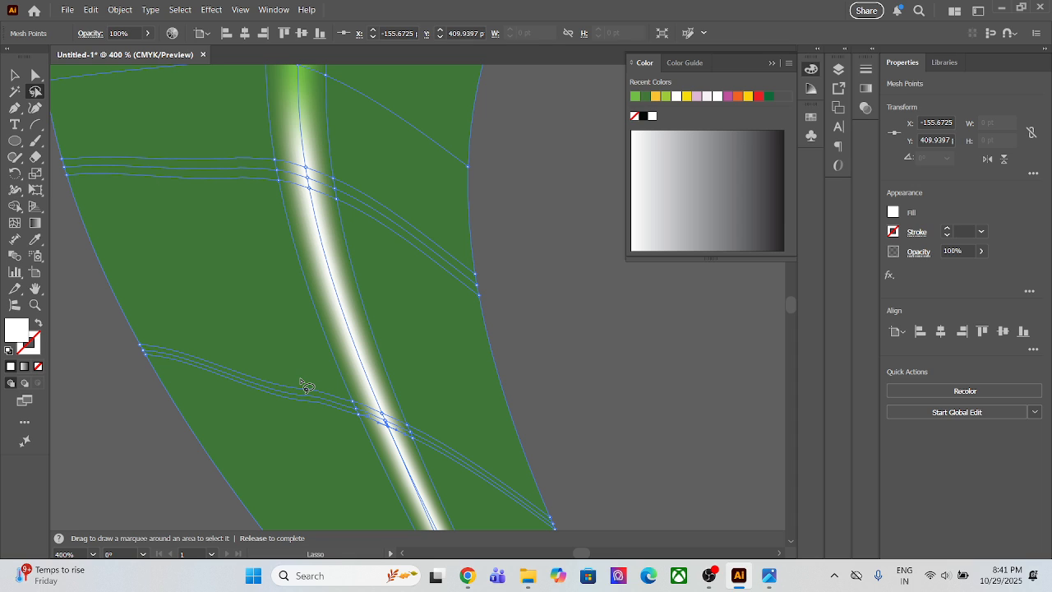
{"action": "mouse_move", "coordinate": [301, 380]}
{"action": "left_mouse_down"}
{"action": "mouse_move", "coordinate": [367, 380]}
{"action": "mouse_move", "coordinate": [437, 403]}
{"action": "mouse_move", "coordinate": [426, 427]}
{"action": "mouse_move", "coordinate": [359, 439]}
{"action": "mouse_move", "coordinate": [303, 382]}
{"action": "left_mouse_up"}
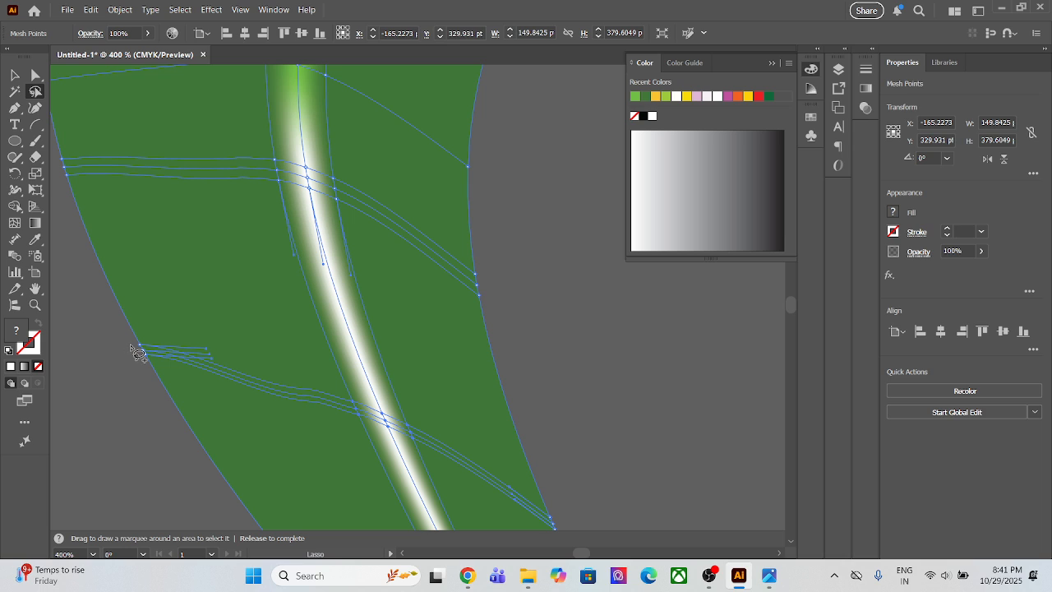
{"action": "mouse_move", "coordinate": [130, 340]}
{"action": "left_mouse_down"}
{"action": "mouse_move", "coordinate": [372, 371]}
{"action": "mouse_move", "coordinate": [475, 396]}
{"action": "mouse_move", "coordinate": [563, 464]}
{"action": "mouse_move", "coordinate": [561, 520]}
{"action": "mouse_move", "coordinate": [549, 535]}
{"action": "mouse_move", "coordinate": [499, 371]}
{"action": "left_mouse_up"}
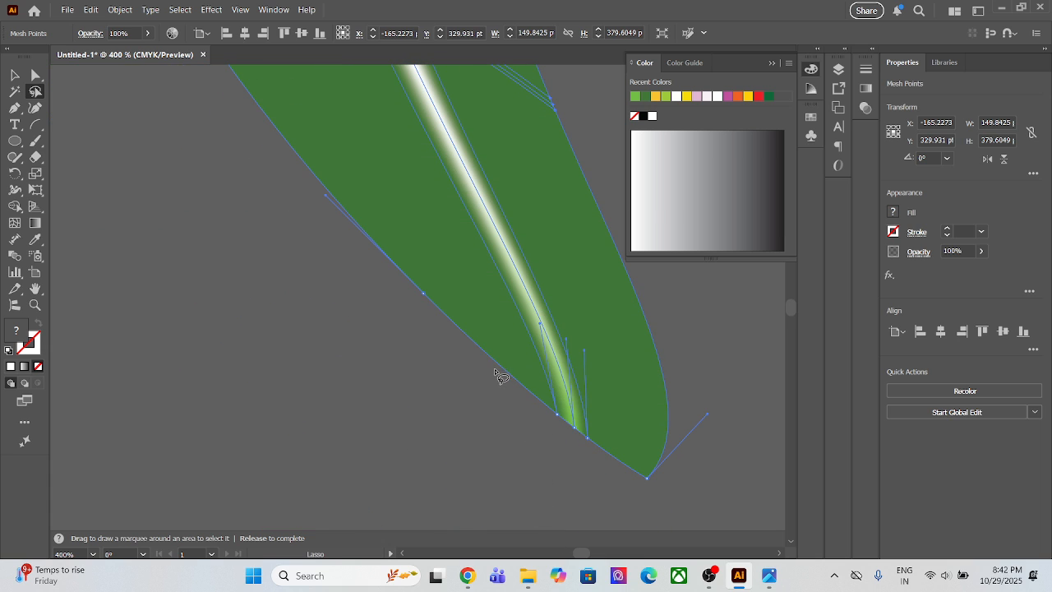
{"action": "scroll", "coordinate": [392, 301], "scroll_direction": "up", "scroll_amount": 5}
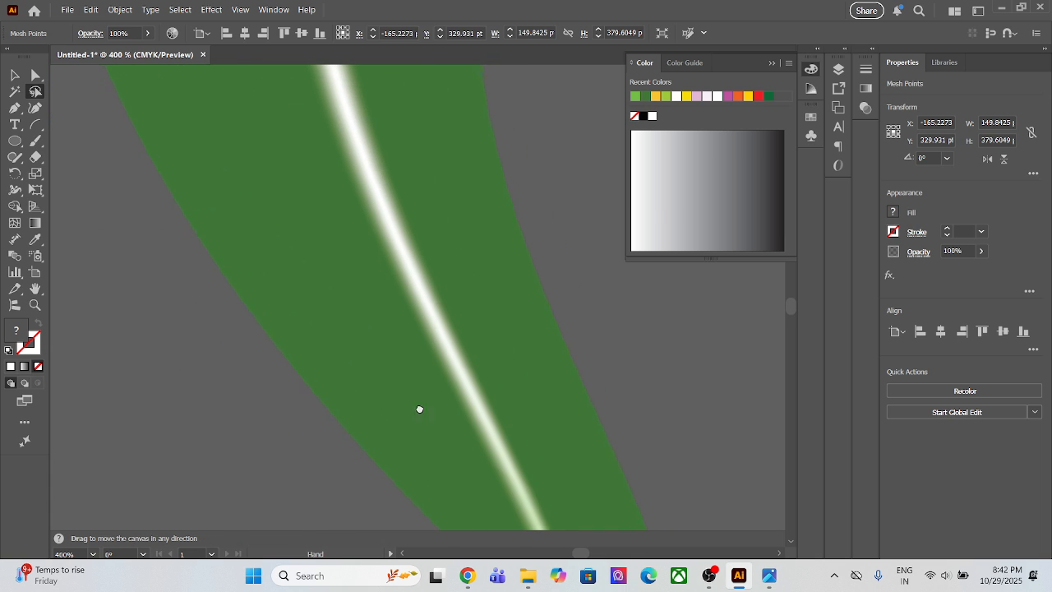
{"action": "mouse_move", "coordinate": [123, 174]}
{"action": "left_mouse_down"}
{"action": "mouse_move", "coordinate": [478, 238]}
{"action": "mouse_move", "coordinate": [571, 339]}
{"action": "mouse_move", "coordinate": [570, 352]}
{"action": "mouse_move", "coordinate": [474, 371]}
{"action": "mouse_move", "coordinate": [182, 226]}
{"action": "mouse_move", "coordinate": [134, 182]}
{"action": "mouse_move", "coordinate": [203, 197]}
{"action": "left_mouse_up"}
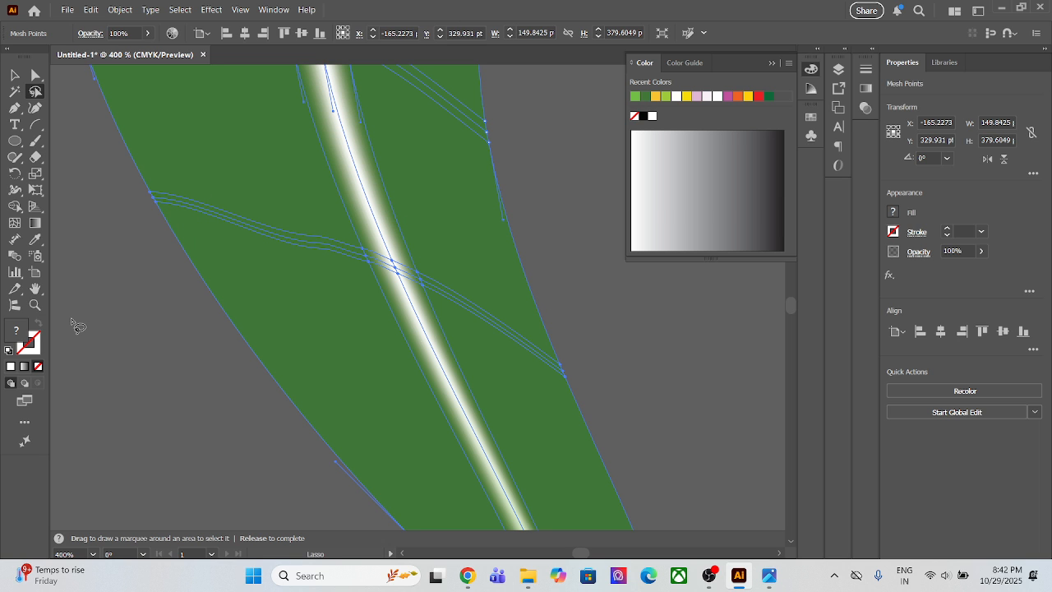
{"action": "double_click", "coordinate": [10, 334]}
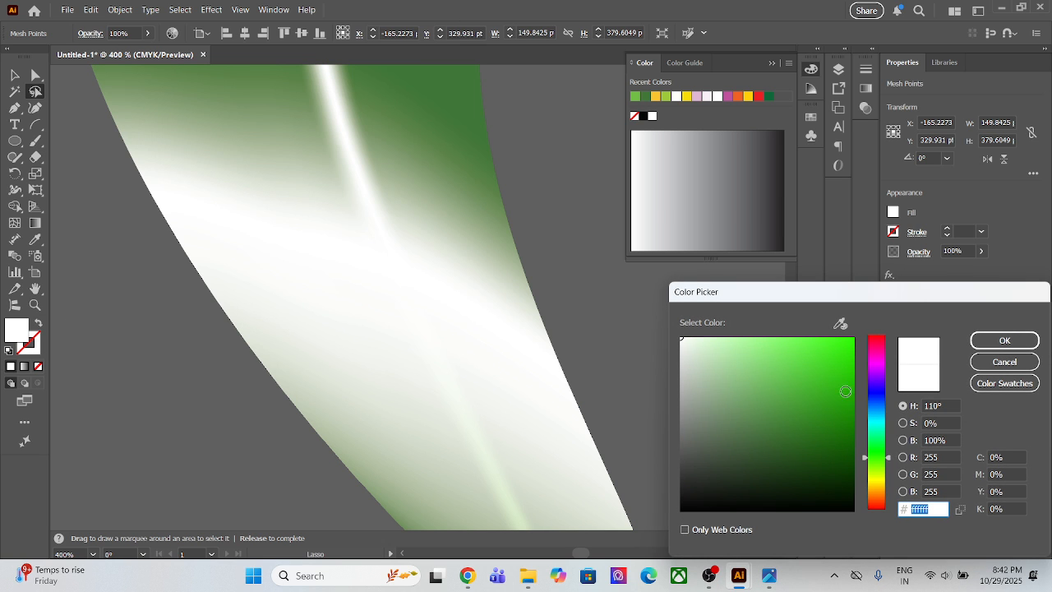
{"action": "left_click_drag", "start_coordinate": [836, 351], "coordinate": [834, 321]}
{"action": "key", "text": "ctrl+z"}
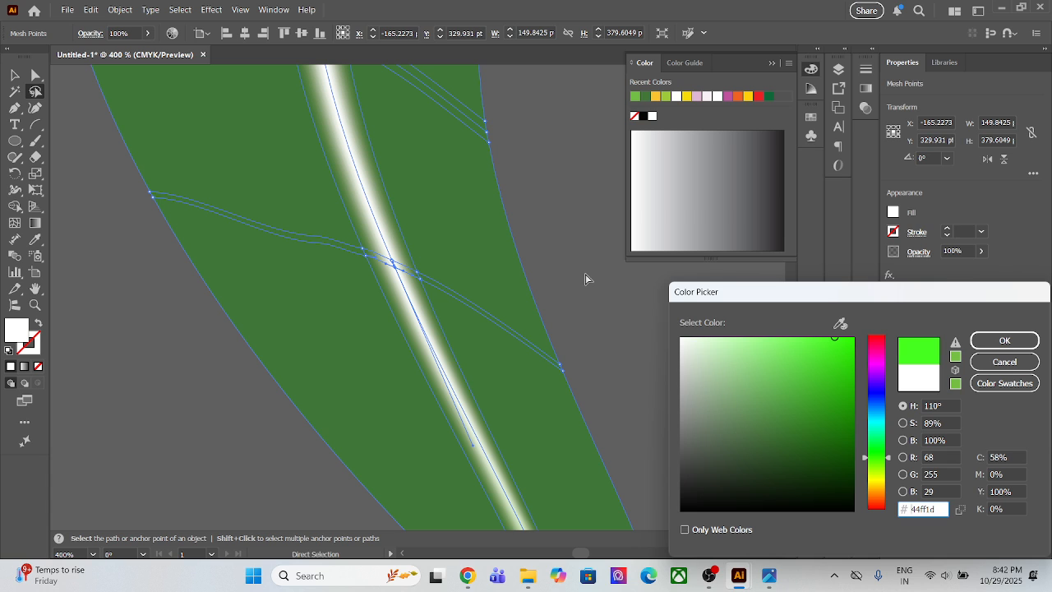
{"action": "left_click", "coordinate": [1004, 362]}
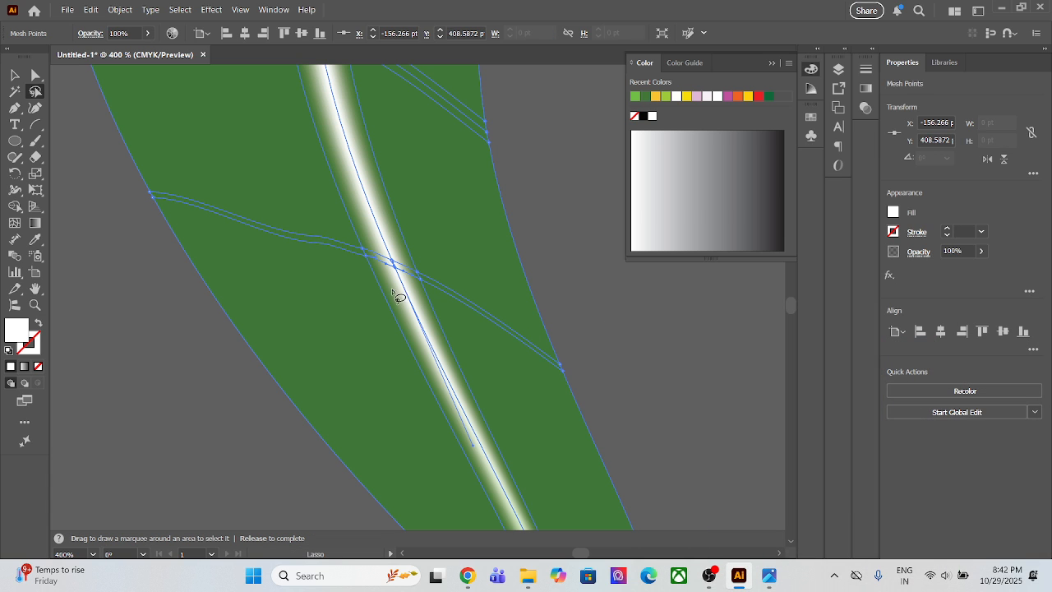
- Add the missing third crosswise mesh line to the leaf's lowest group, just below its other two lines
{"action": "left_click", "coordinate": [14, 223]}
{"action": "key", "text": "ctrl+z"}
{"action": "key", "text": "ctrl+z"}
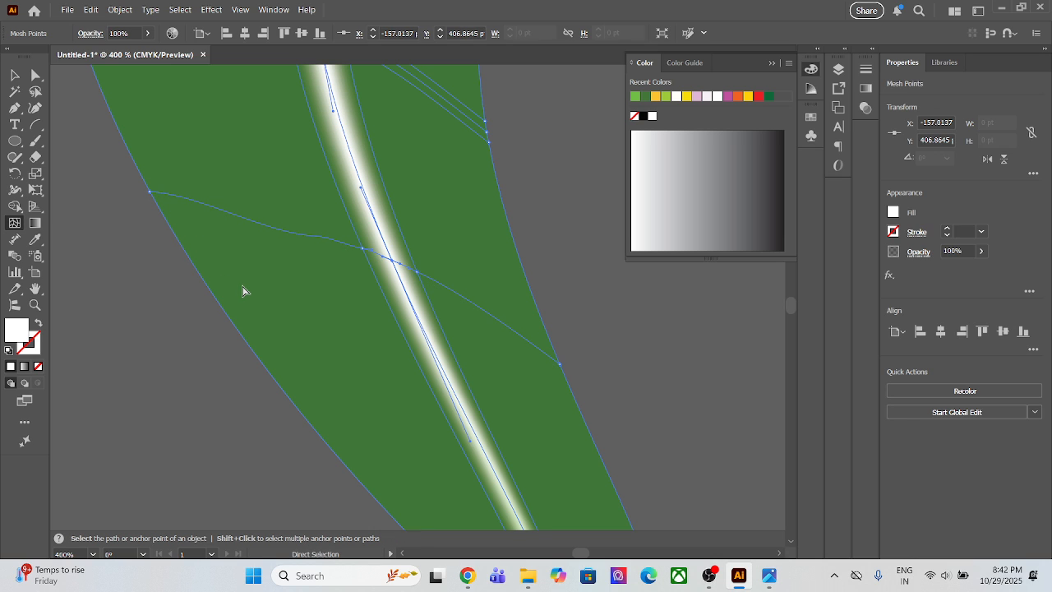
{"action": "key", "text": "ctrl+shift+z"}
{"action": "key", "text": "ctrl+shift+z"}
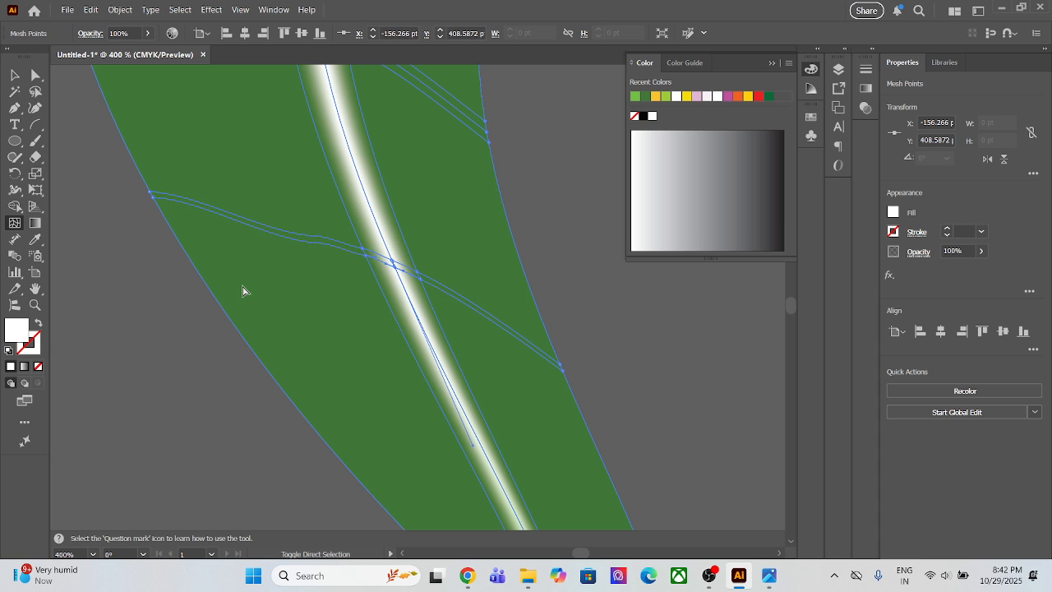
{"action": "left_click", "coordinate": [401, 277]}
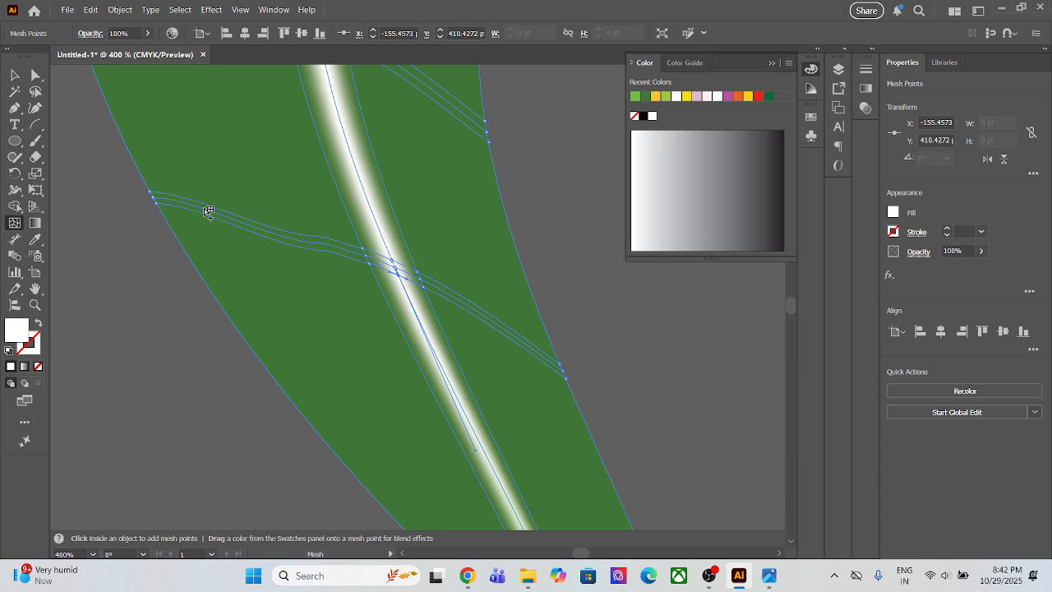
{"action": "scroll", "coordinate": [204, 240], "scroll_direction": "up", "scroll_amount": 1}
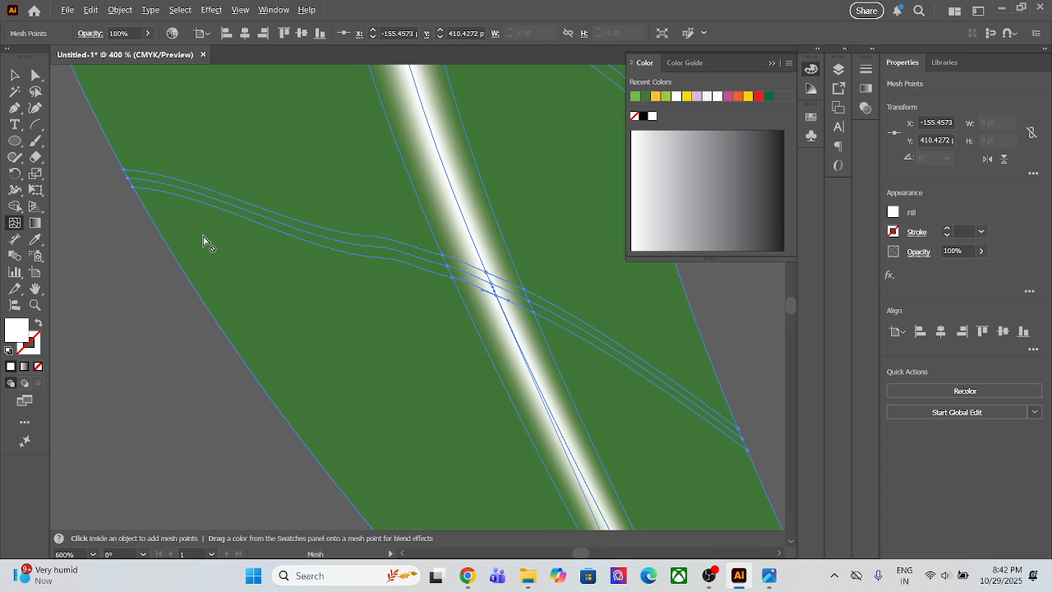
- Select the points along the middle line of the leaf's lowest crosswise mesh group and recolour them bright green 2cff00
{"action": "left_click", "coordinate": [125, 170]}
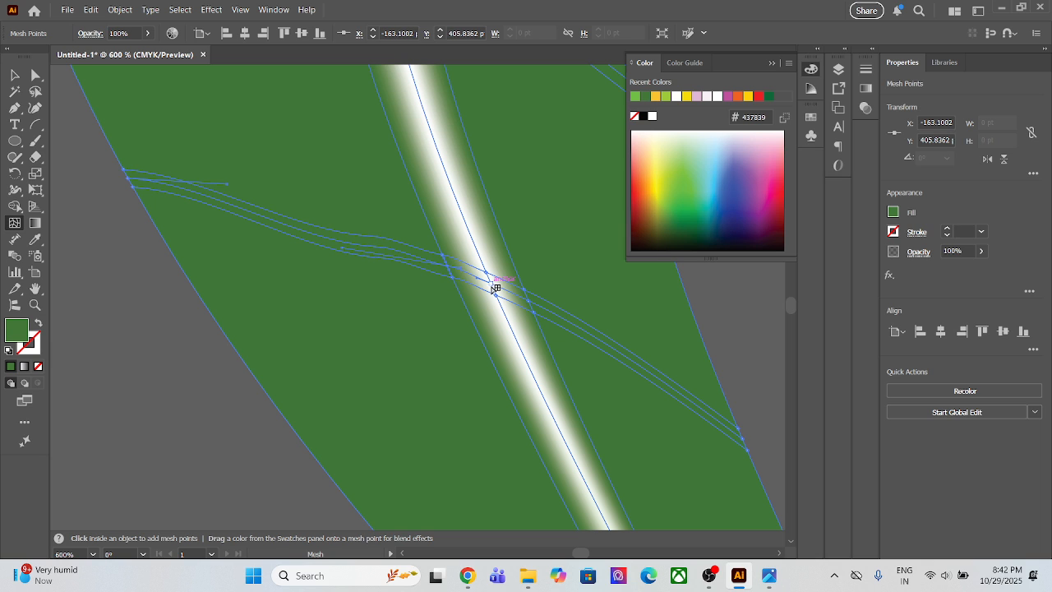
{"action": "left_click", "coordinate": [494, 289]}
{"action": "left_click", "coordinate": [532, 311]}
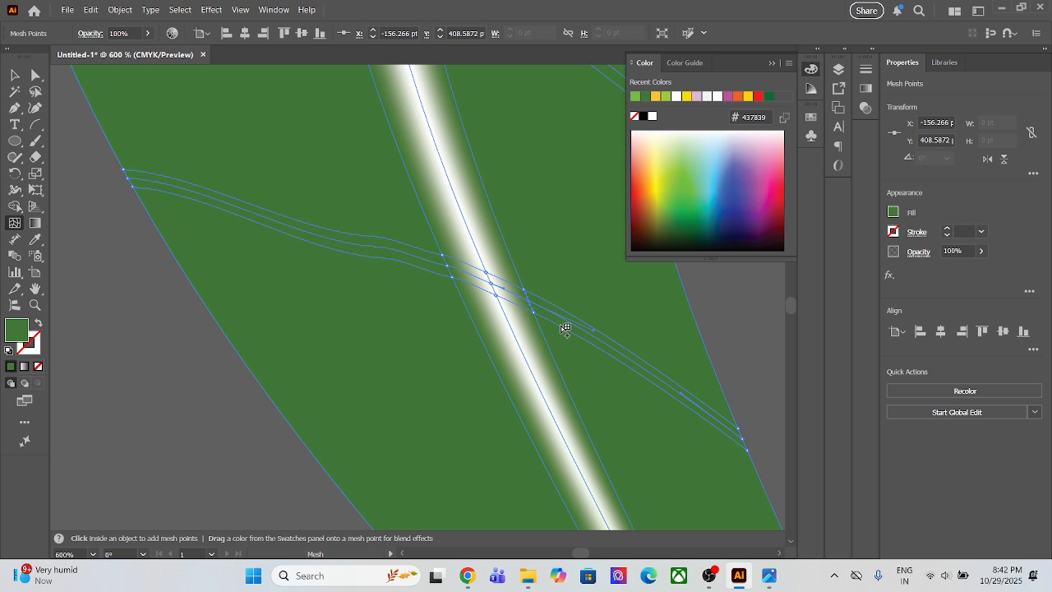
{"action": "left_click", "coordinate": [743, 437]}
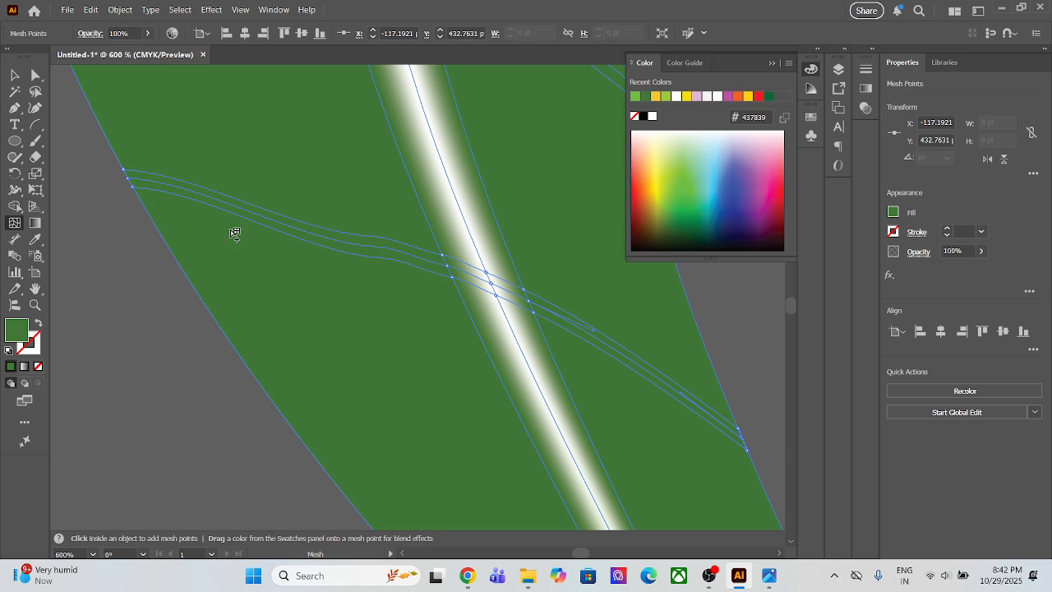
{"action": "left_click", "coordinate": [35, 75]}
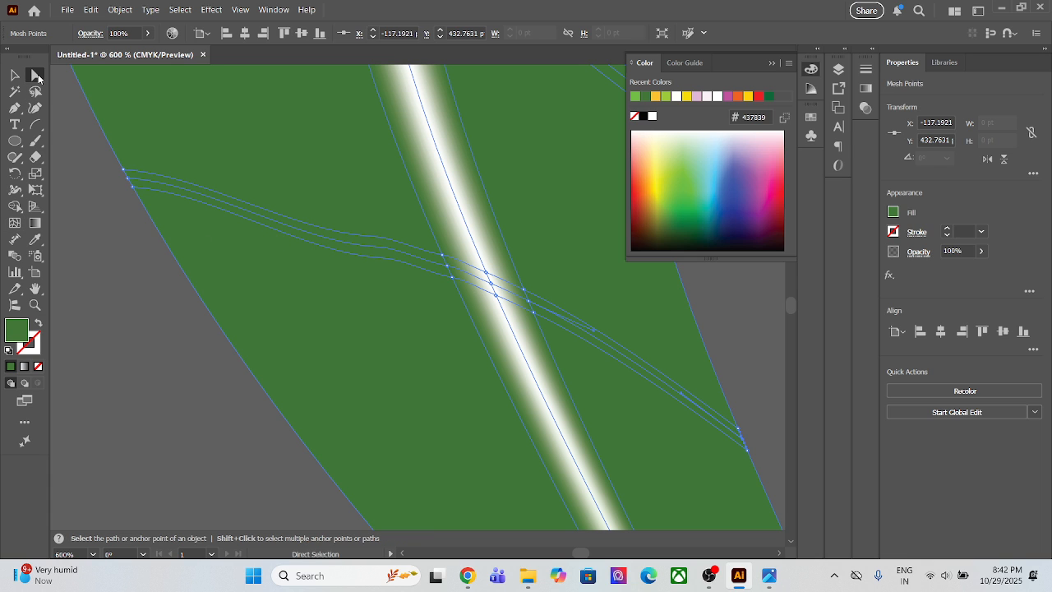
{"action": "left_click", "coordinate": [127, 178], "text": "shift"}
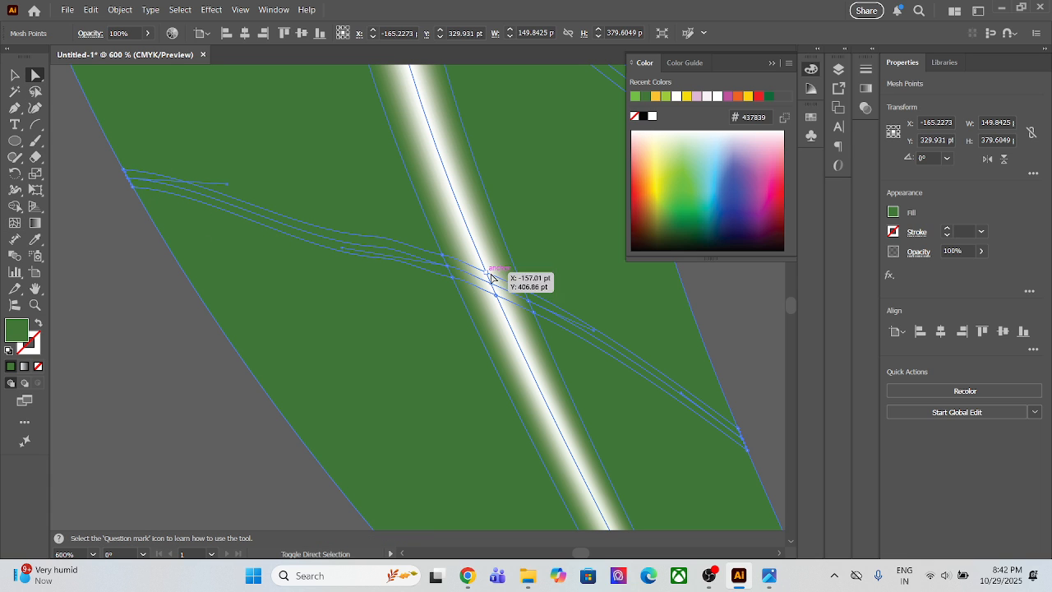
{"action": "left_click", "coordinate": [451, 273], "text": "shift"}
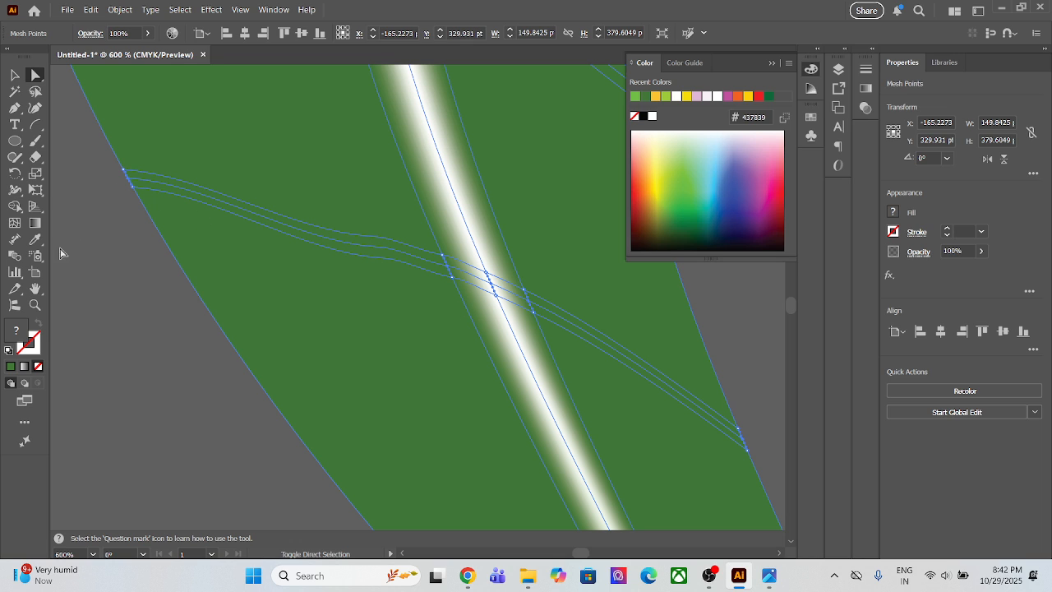
{"action": "double_click", "coordinate": [15, 329]}
{"action": "left_click_drag", "start_coordinate": [834, 375], "coordinate": [874, 314]}
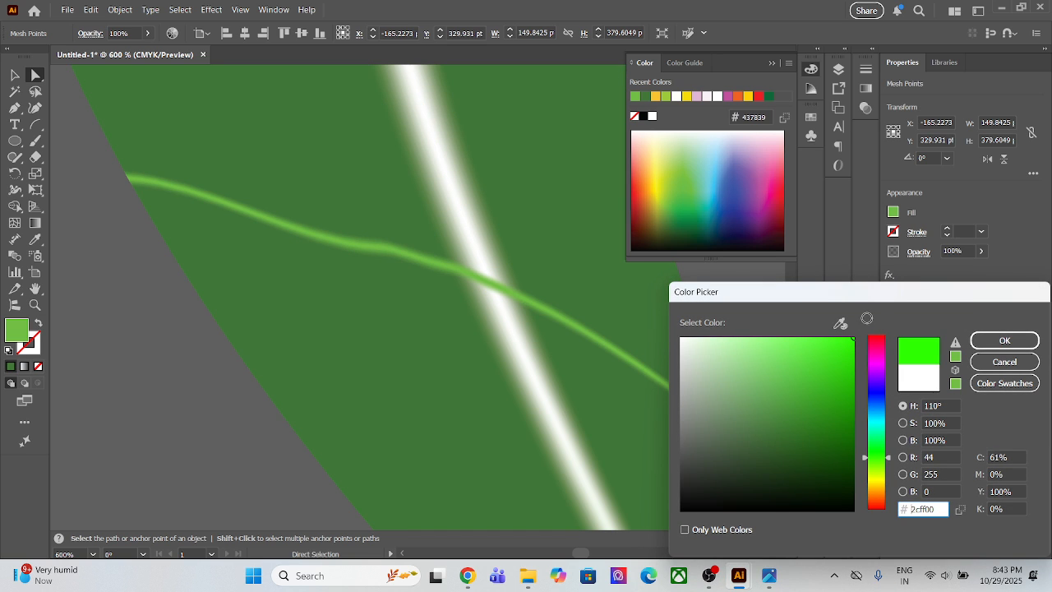
{"action": "left_click", "coordinate": [982, 341]}
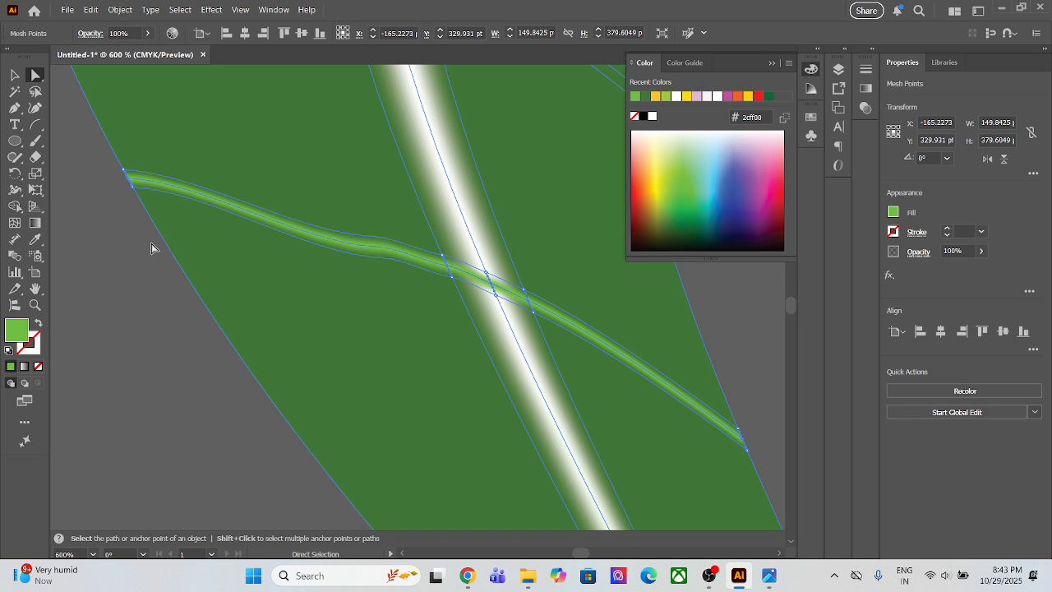
{"action": "scroll", "coordinate": [255, 290], "scroll_direction": "down", "scroll_amount": 4}
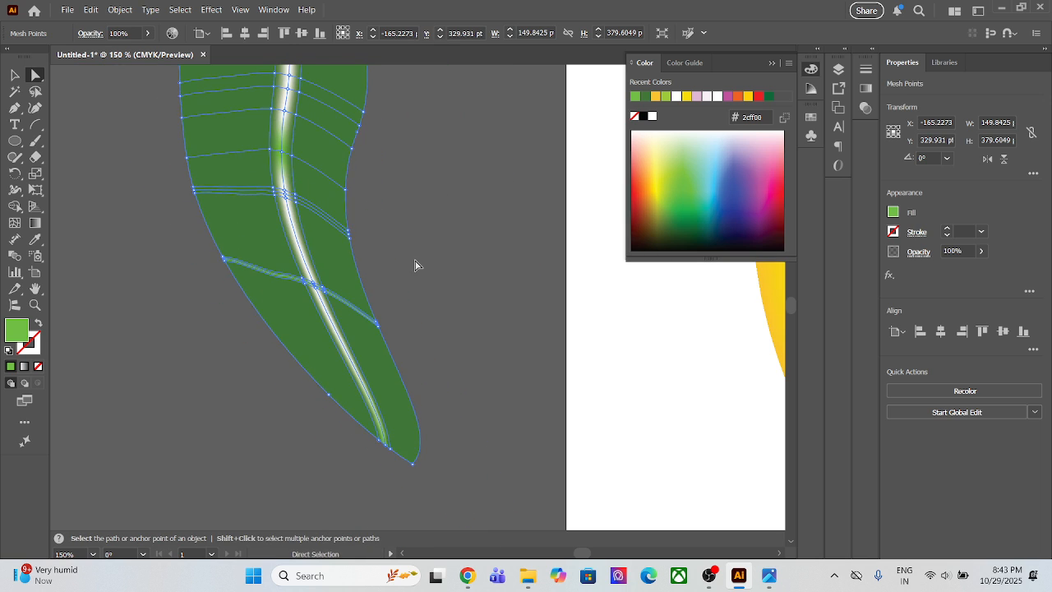
{"action": "left_click", "coordinate": [487, 310]}
- Select the middle line's points in the three-line mesh group above the lowest vein, from the leaf's left edge across the midrib
{"action": "scroll", "coordinate": [418, 239], "scroll_direction": "up", "scroll_amount": 5}
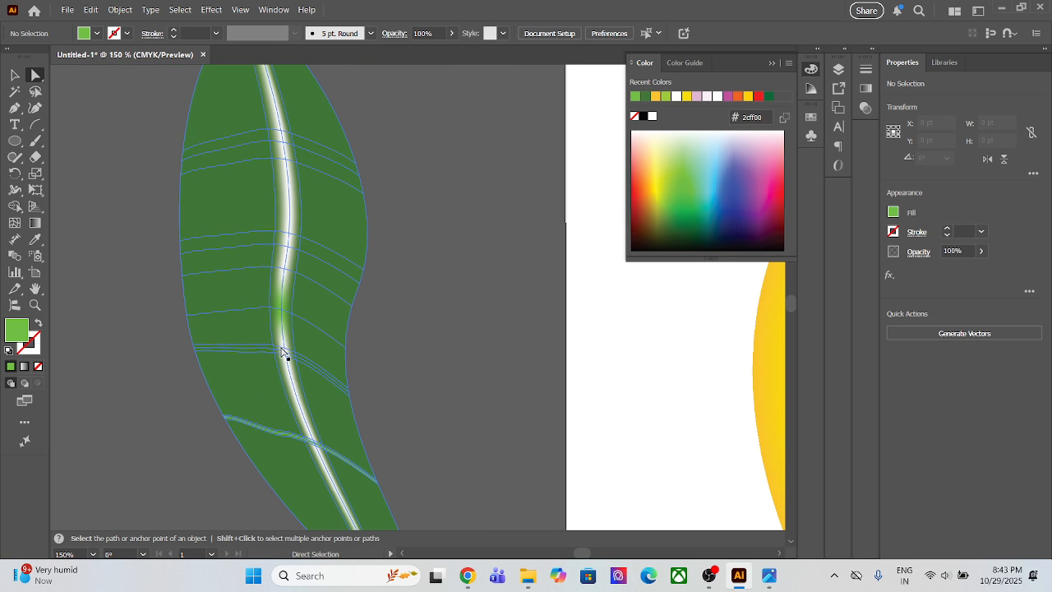
{"action": "left_click", "coordinate": [282, 355]}
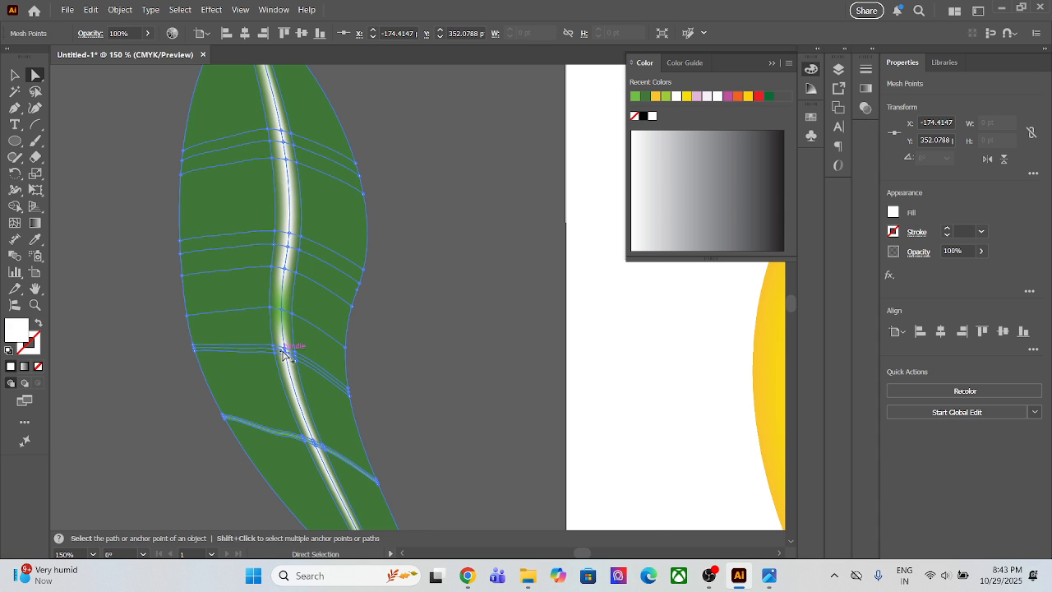
{"action": "scroll", "coordinate": [282, 355], "scroll_direction": "up", "scroll_amount": 5}
{"action": "scroll", "coordinate": [226, 355], "scroll_direction": "down", "scroll_amount": 5}
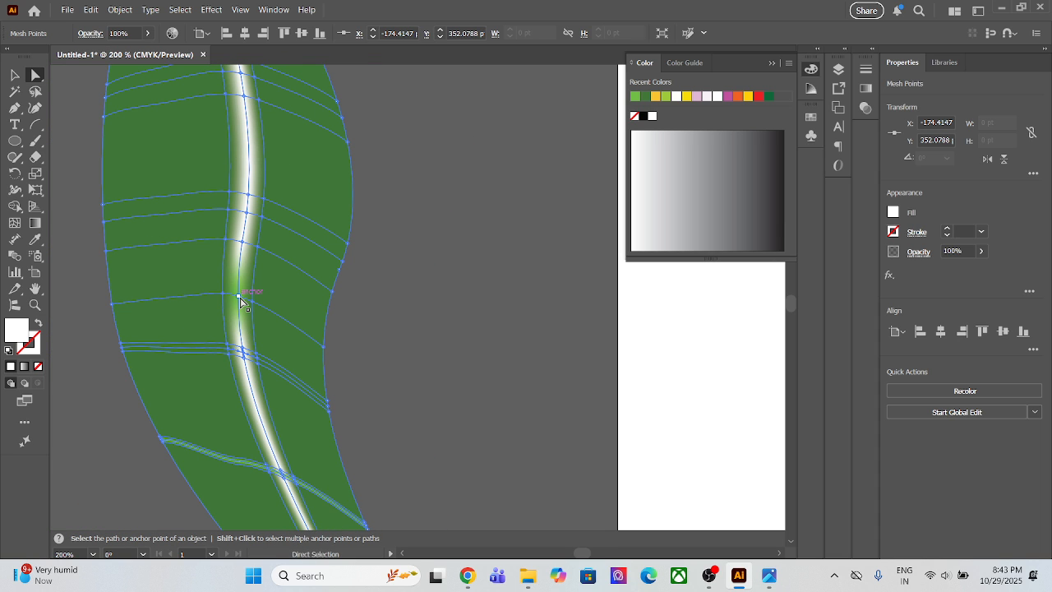
{"action": "left_click", "coordinate": [239, 295]}
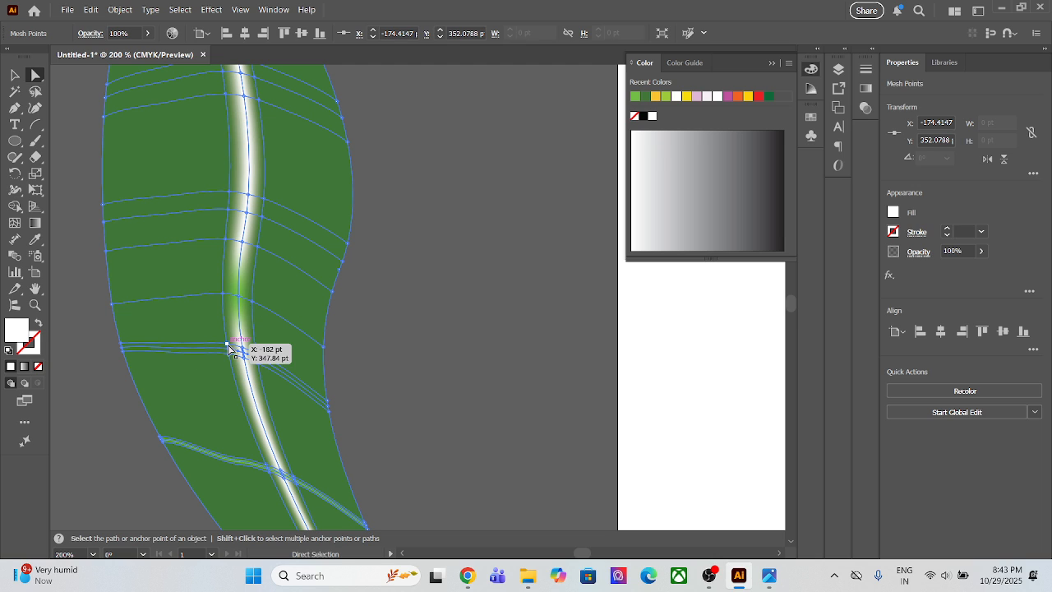
{"action": "left_click", "coordinate": [121, 348]}
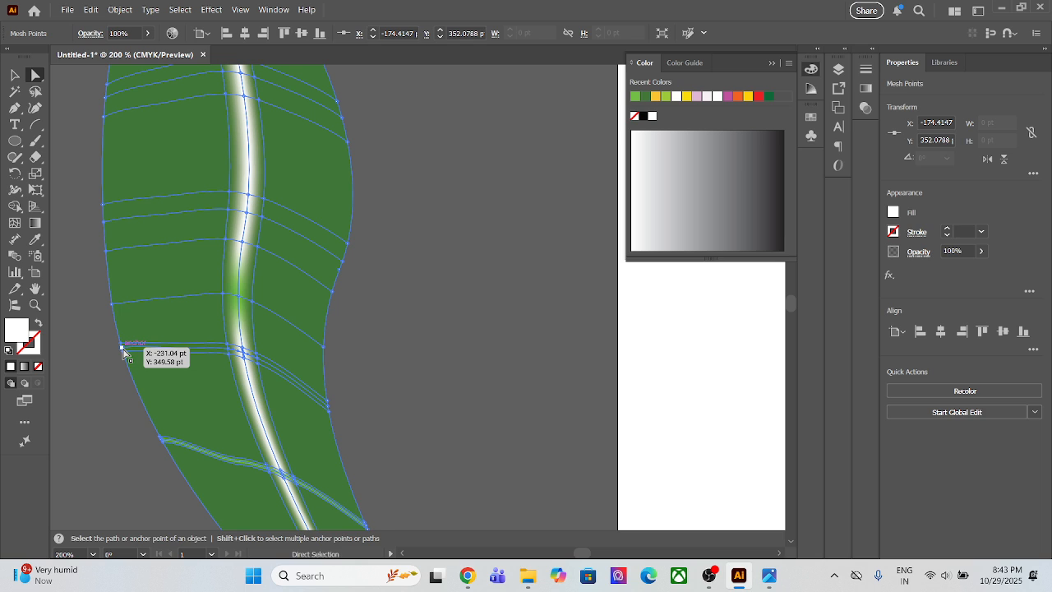
{"action": "left_click", "coordinate": [121, 348], "text": "shift"}
{"action": "left_click", "coordinate": [237, 349], "text": "shift"}
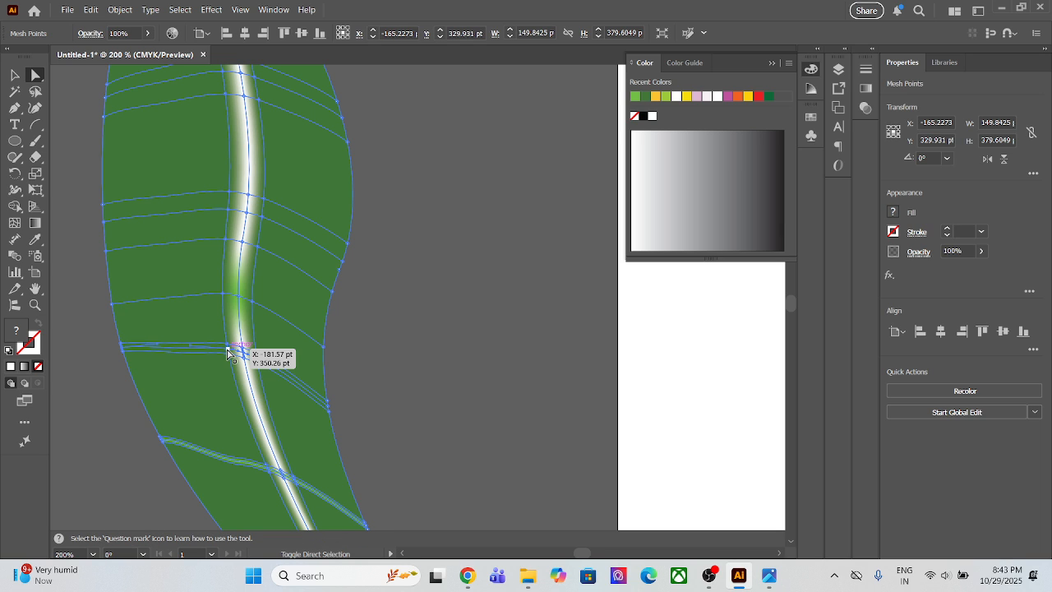
{"action": "left_click", "coordinate": [256, 361], "text": "shift"}
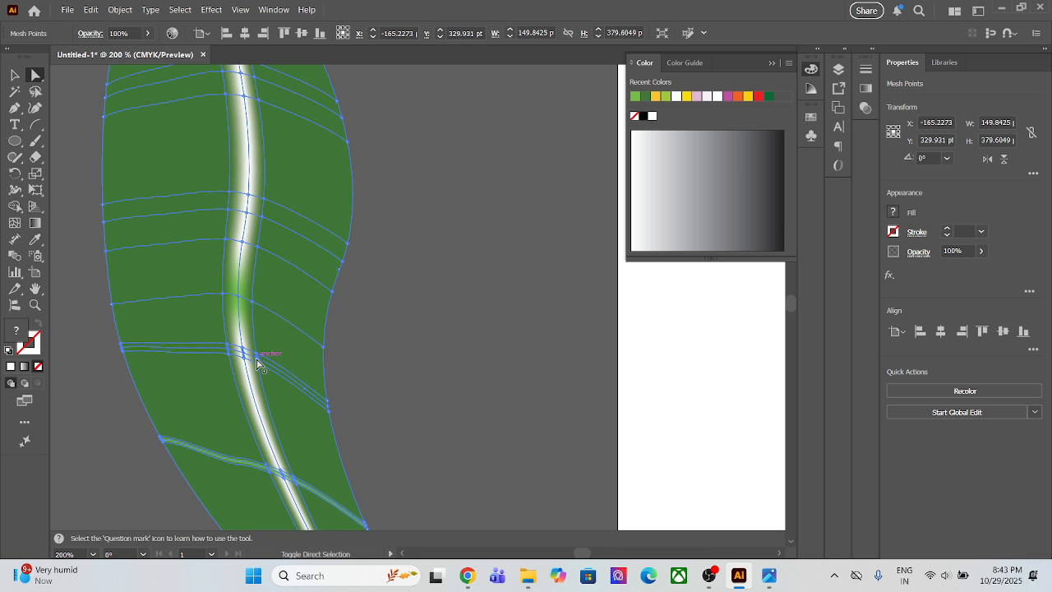
{"action": "scroll", "coordinate": [243, 355], "scroll_direction": "up", "scroll_amount": 6}
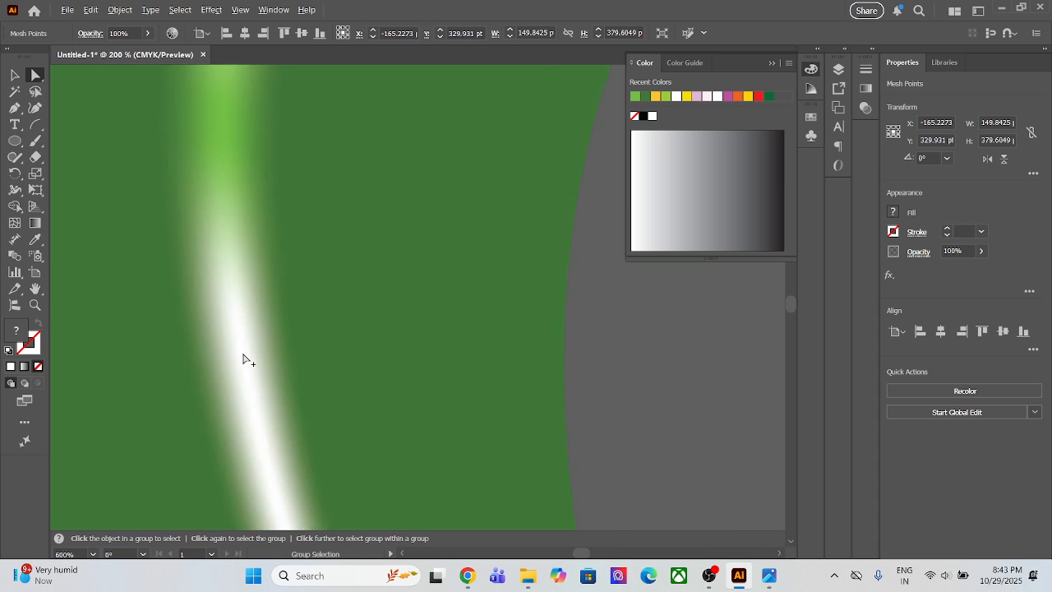
{"action": "left_click", "coordinate": [242, 348], "text": "shift"}
{"action": "left_click", "coordinate": [345, 391], "text": "shift"}
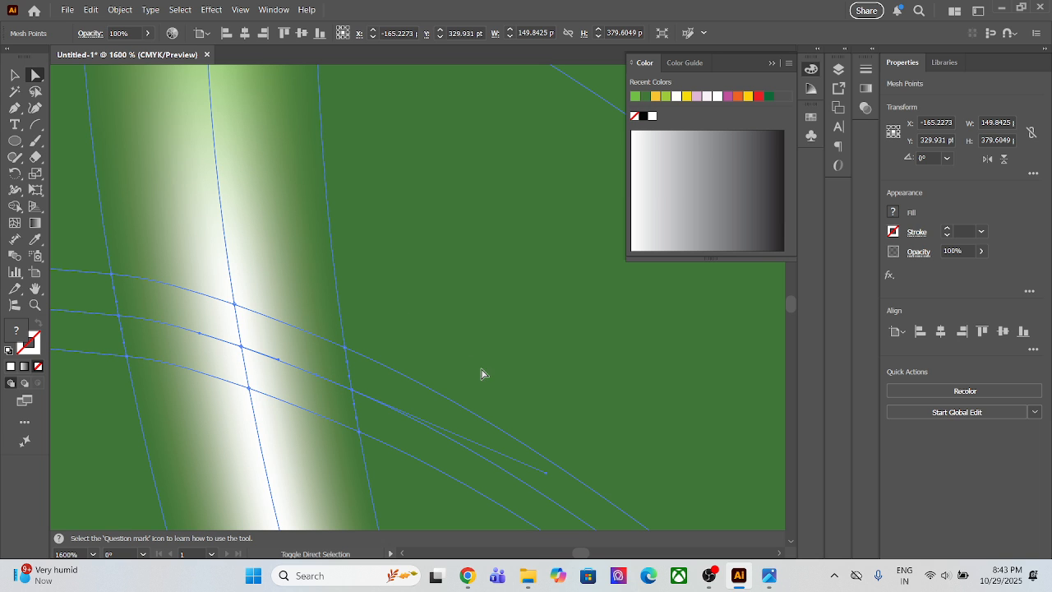
- Extend the selection along the same middle mesh line to its point on the leaf's right edge
{"action": "scroll", "coordinate": [440, 412], "scroll_direction": "down", "scroll_amount": 2}
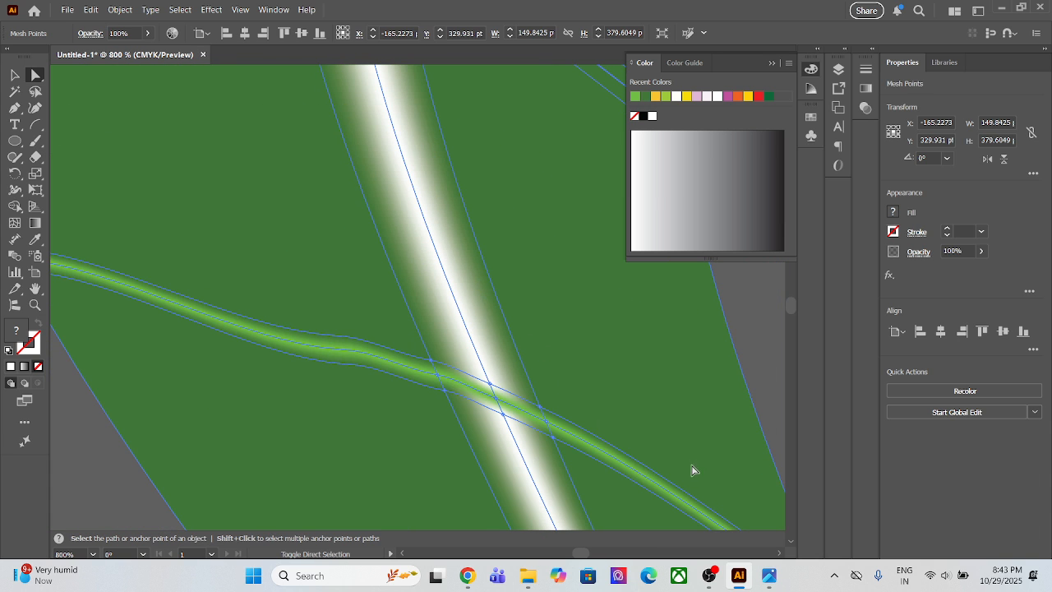
{"action": "scroll", "coordinate": [696, 476], "scroll_direction": "down", "scroll_amount": 1}
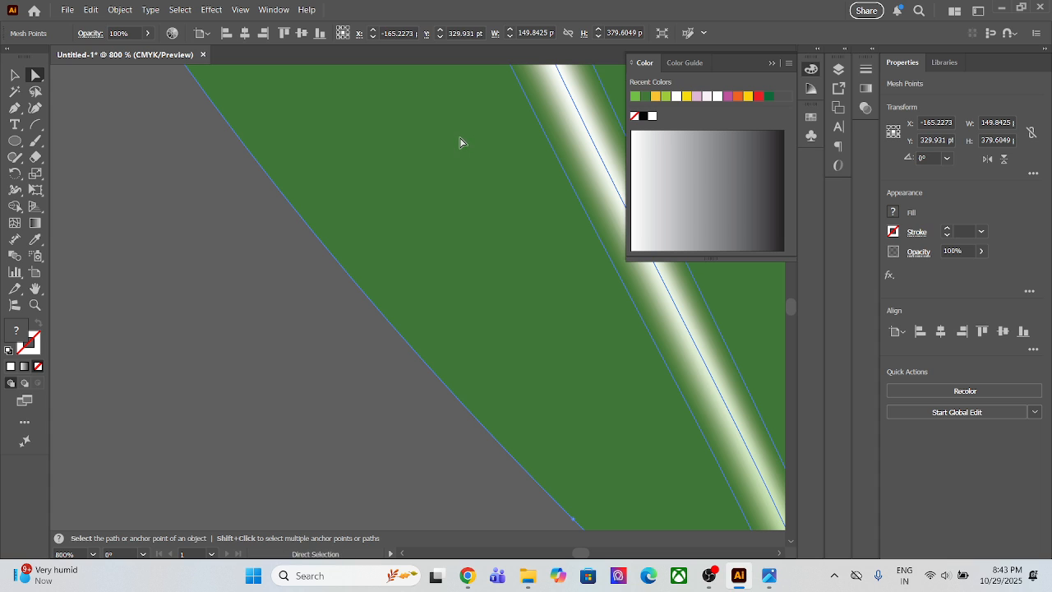
{"action": "scroll", "coordinate": [480, 137], "scroll_direction": "down", "scroll_amount": 1}
{"action": "scroll", "coordinate": [480, 132], "scroll_direction": "down", "scroll_amount": 4}
{"action": "left_click_drag", "start_coordinate": [491, 104], "coordinate": [481, 430]}
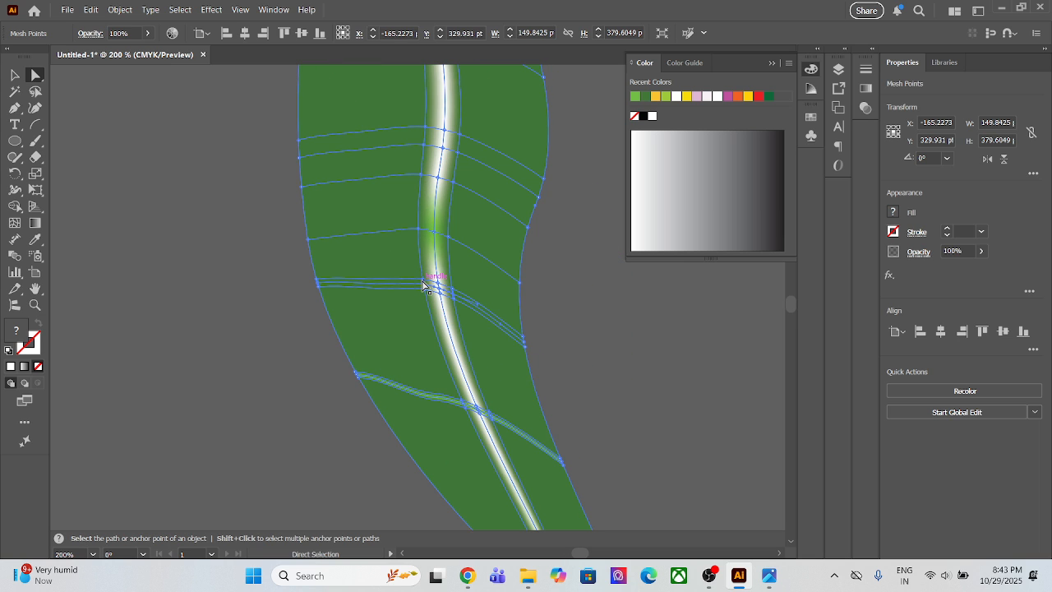
{"action": "scroll", "coordinate": [438, 301], "scroll_direction": "up", "scroll_amount": 2}
{"action": "scroll", "coordinate": [442, 308], "scroll_direction": "up", "scroll_amount": 2}
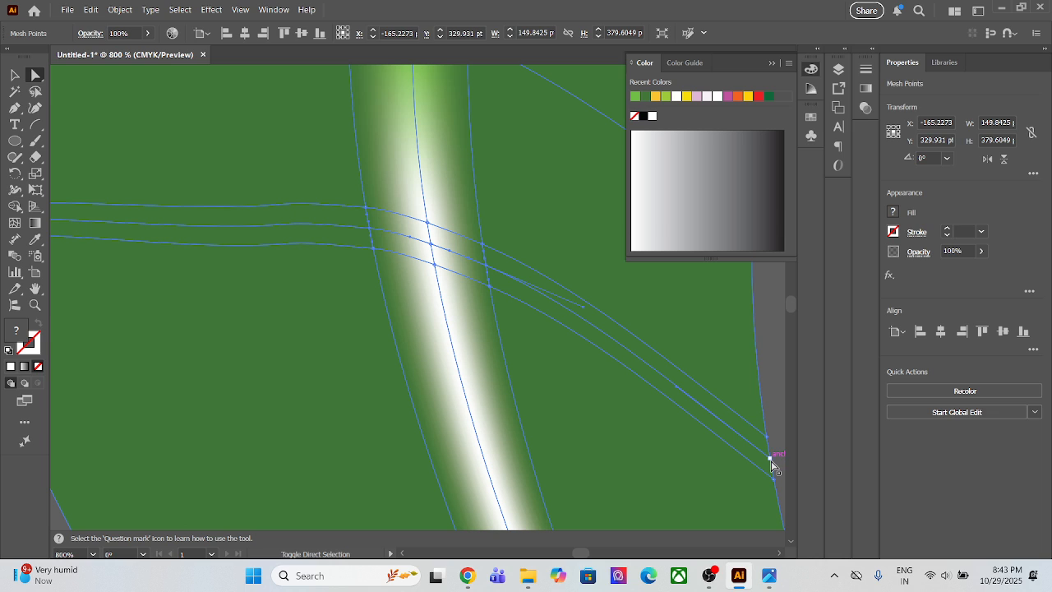
{"action": "left_click", "coordinate": [432, 256]}
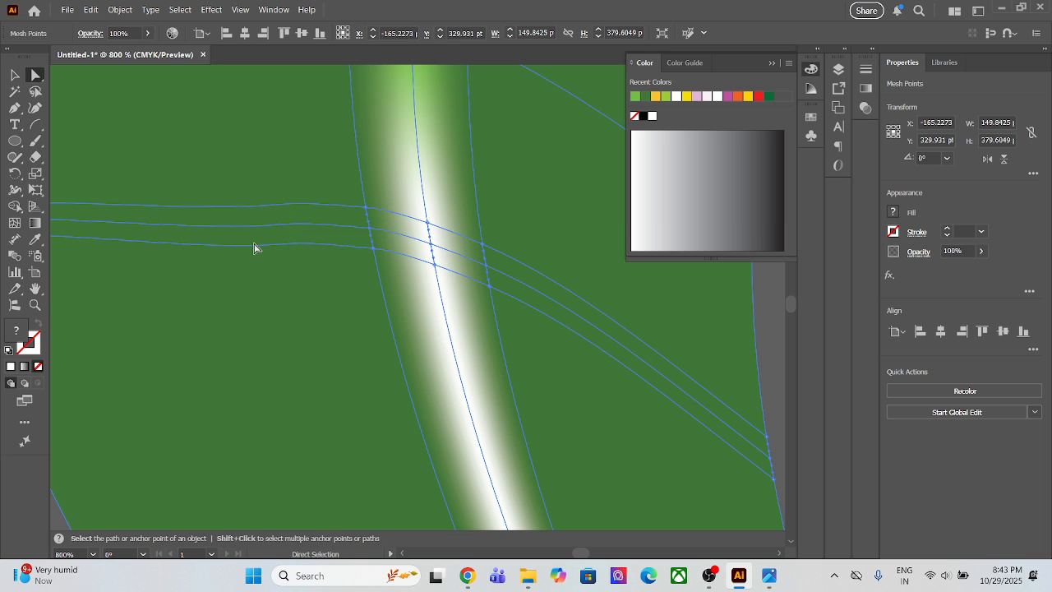
- Sample the lowest vein's green with the Eyedropper to colour the selected mesh line's points as a second vein, and deselect the leaf
{"action": "key", "text": "ctrl+minus"}
{"action": "key", "text": "ctrl+minus"}
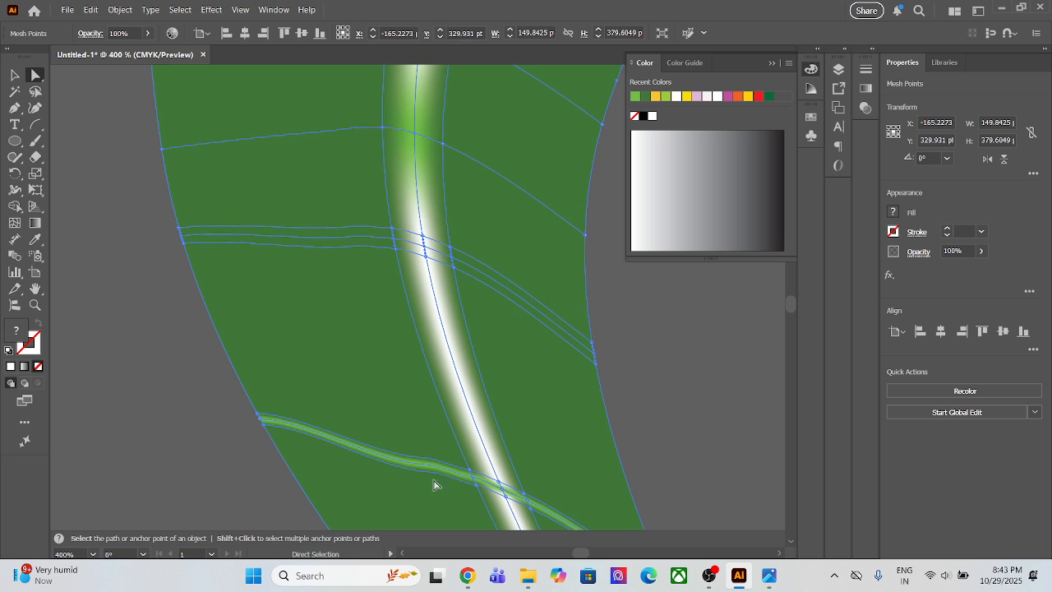
{"action": "left_click", "coordinate": [35, 246]}
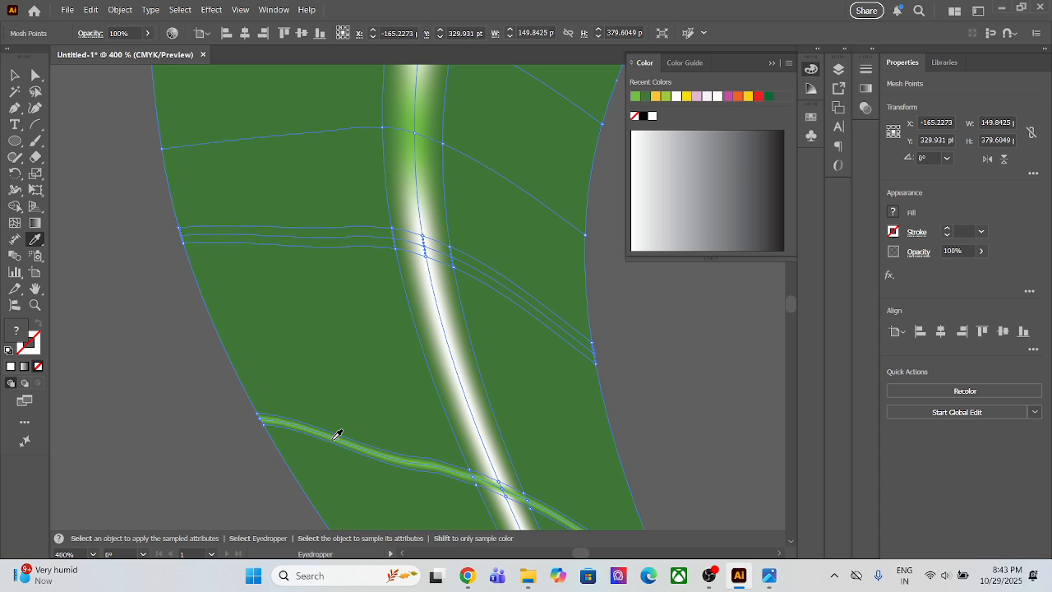
{"action": "left_click", "coordinate": [337, 434]}
{"action": "left_click", "coordinate": [15, 74]}
{"action": "key", "text": "ctrl+minus"}
{"action": "key", "text": "ctrl+minus"}
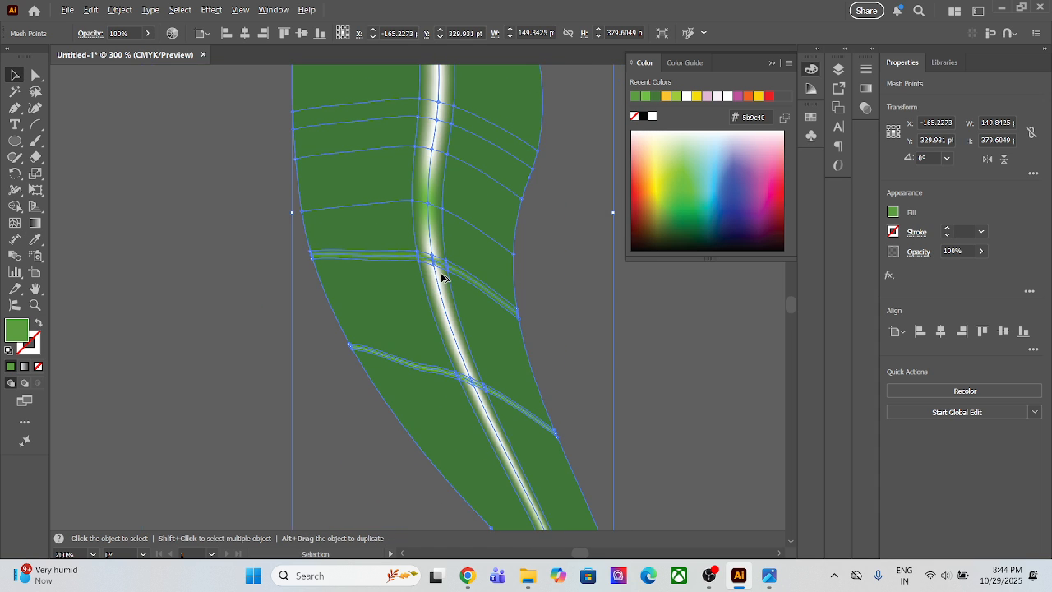
{"action": "left_click", "coordinate": [571, 219]}
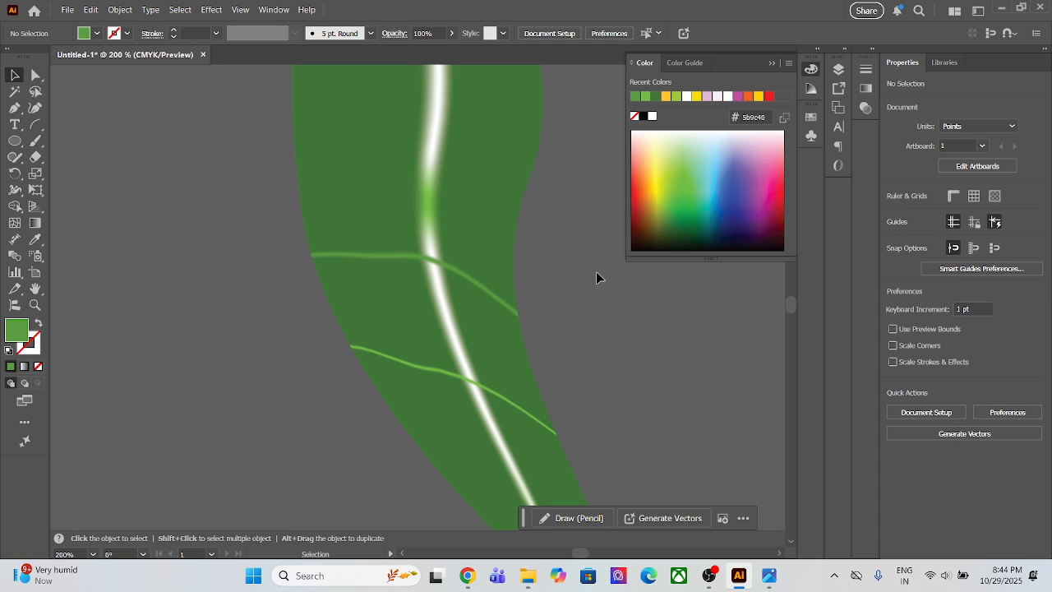
- Try filling the whole leaf mesh with yellow-green c7da38, and undo the change
{"action": "left_click", "coordinate": [504, 404]}
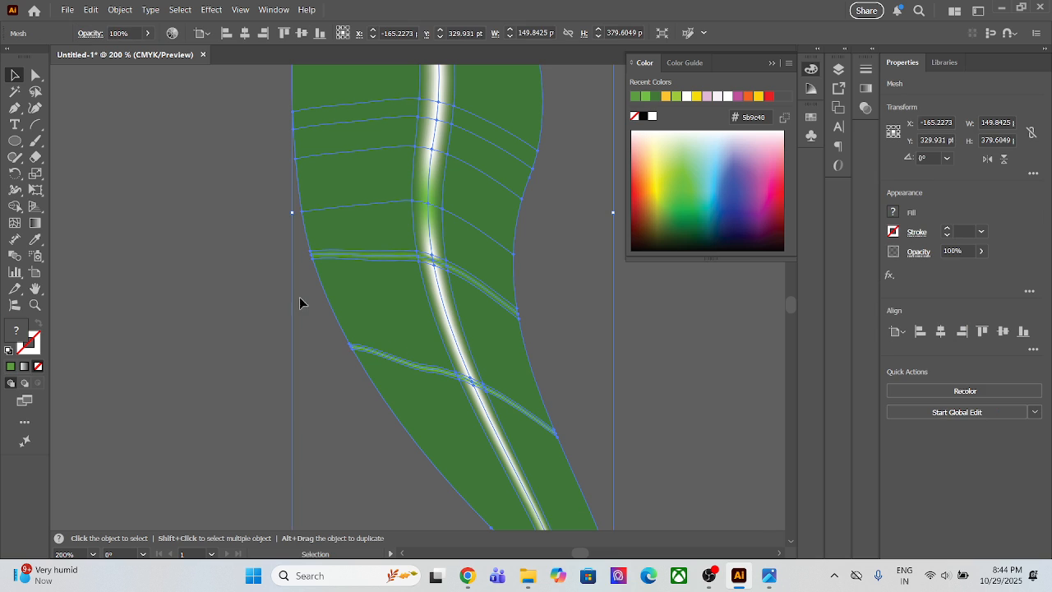
{"action": "left_click", "coordinate": [668, 170]}
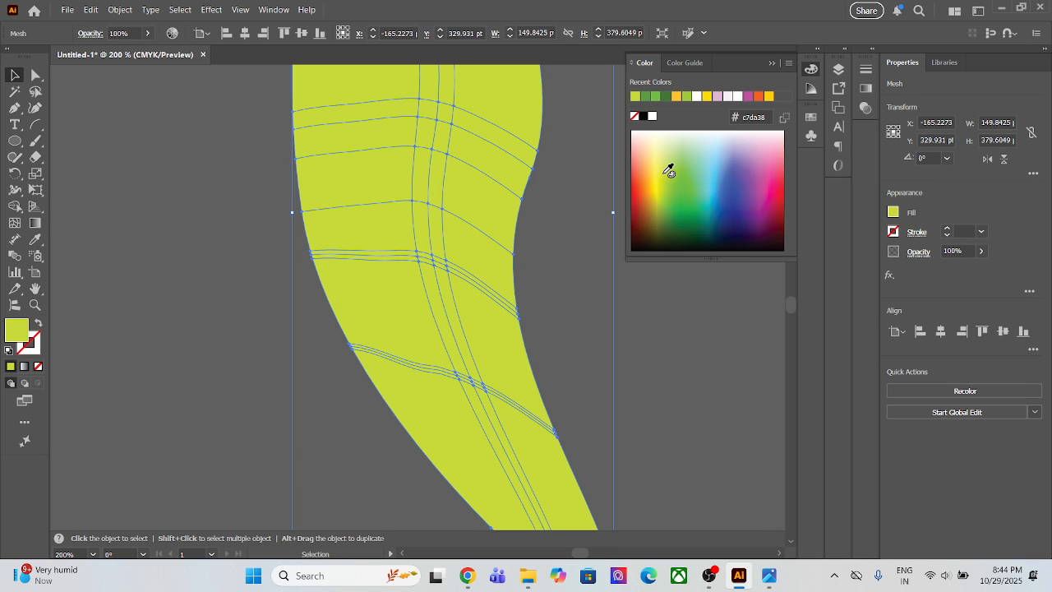
{"action": "key", "text": "ctrl+z"}
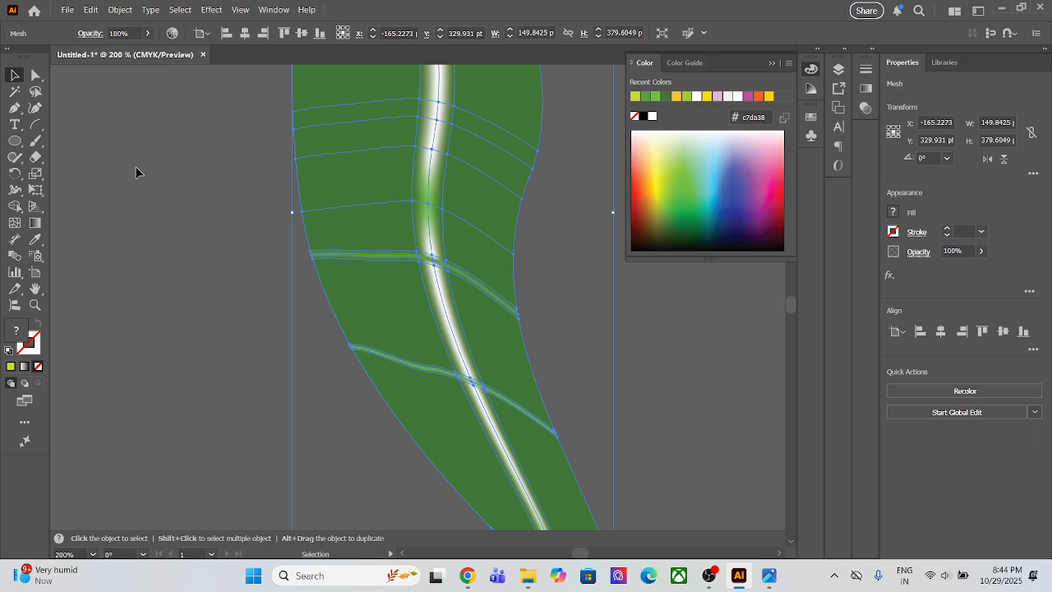
- Select the middle line's points in the three-line mesh group above the second vein with the Lasso, colour them yellow-green b5d334, and deselect
{"action": "scroll", "coordinate": [137, 167], "scroll_direction": "down", "scroll_amount": 2}
{"action": "left_click_drag", "start_coordinate": [137, 166], "coordinate": [181, 346]}
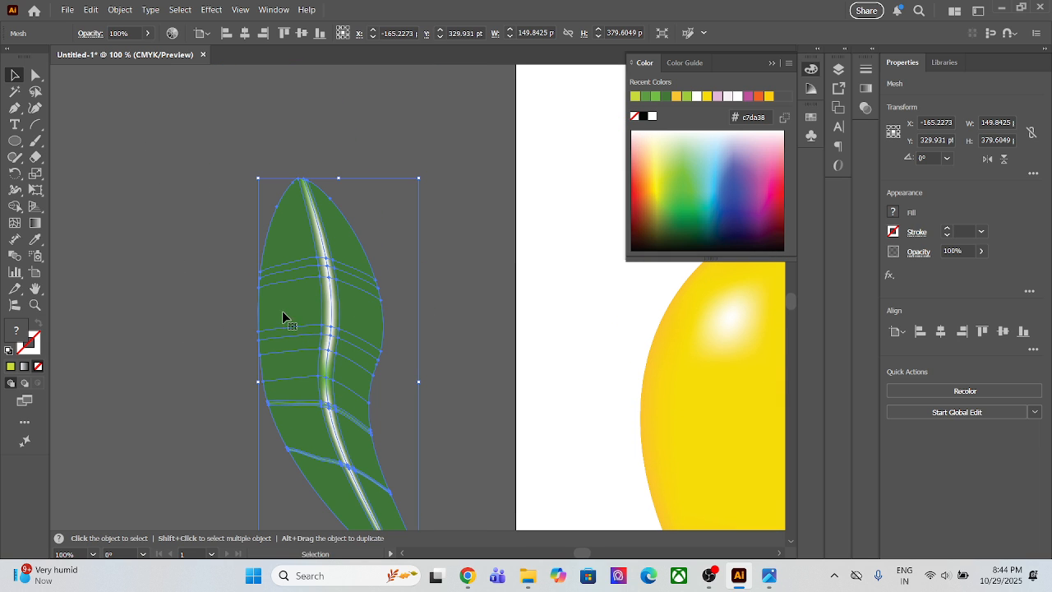
{"action": "left_click", "coordinate": [463, 269]}
{"action": "scroll", "coordinate": [453, 356], "scroll_direction": "down", "scroll_amount": 3}
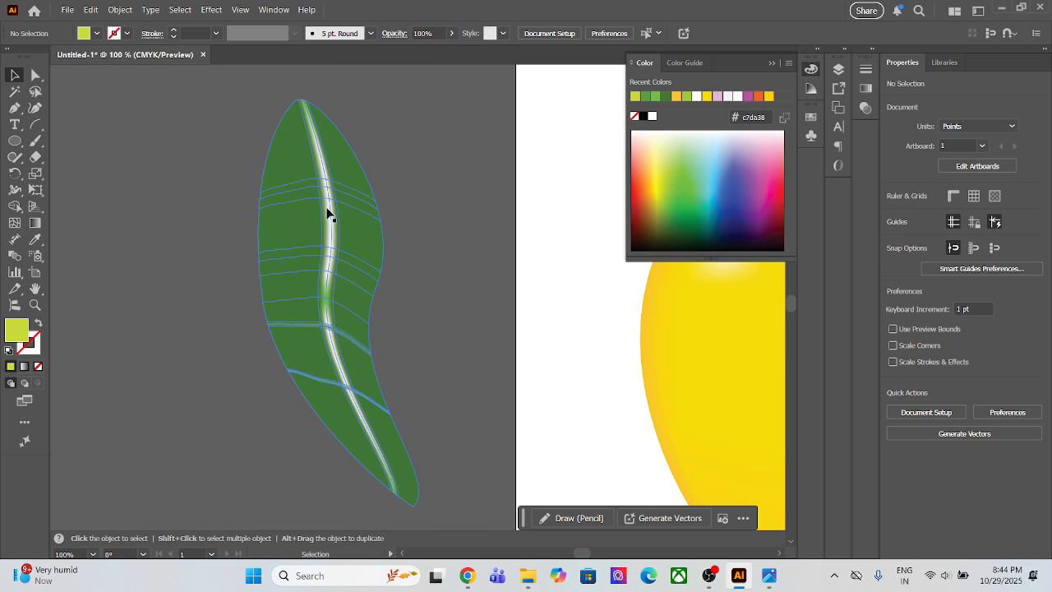
{"action": "scroll", "coordinate": [334, 325], "scroll_direction": "up", "scroll_amount": 1}
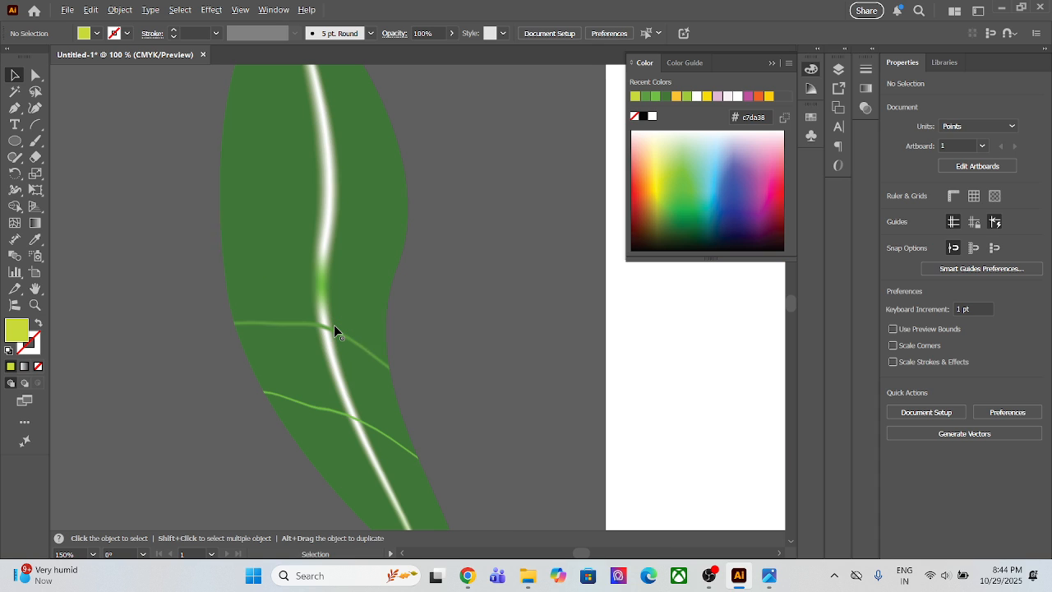
{"action": "scroll", "coordinate": [333, 324], "scroll_direction": "up", "scroll_amount": 2}
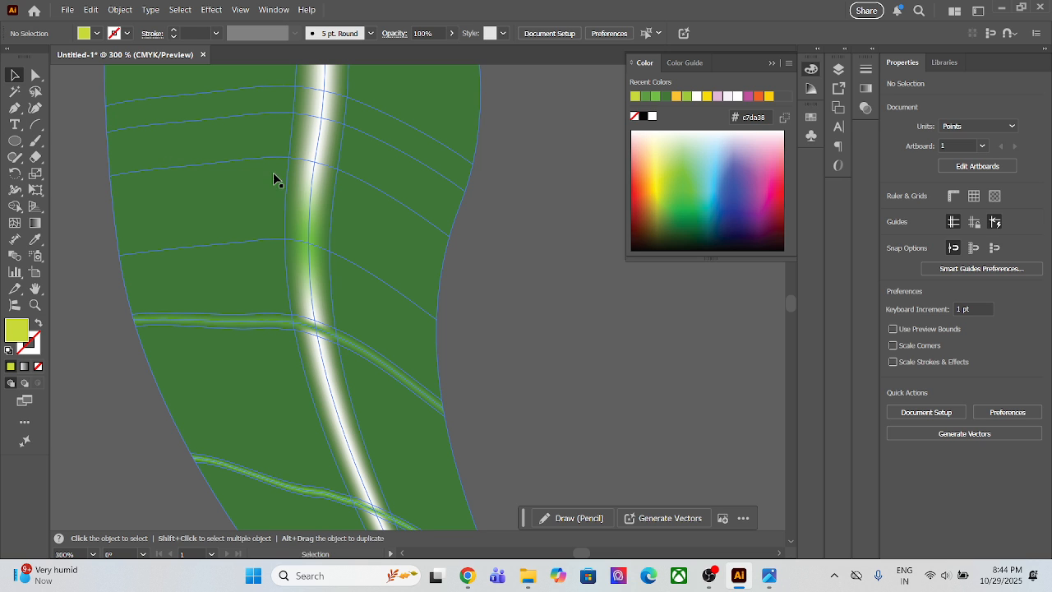
{"action": "left_click", "coordinate": [135, 120]}
{"action": "left_click", "coordinate": [35, 92]}
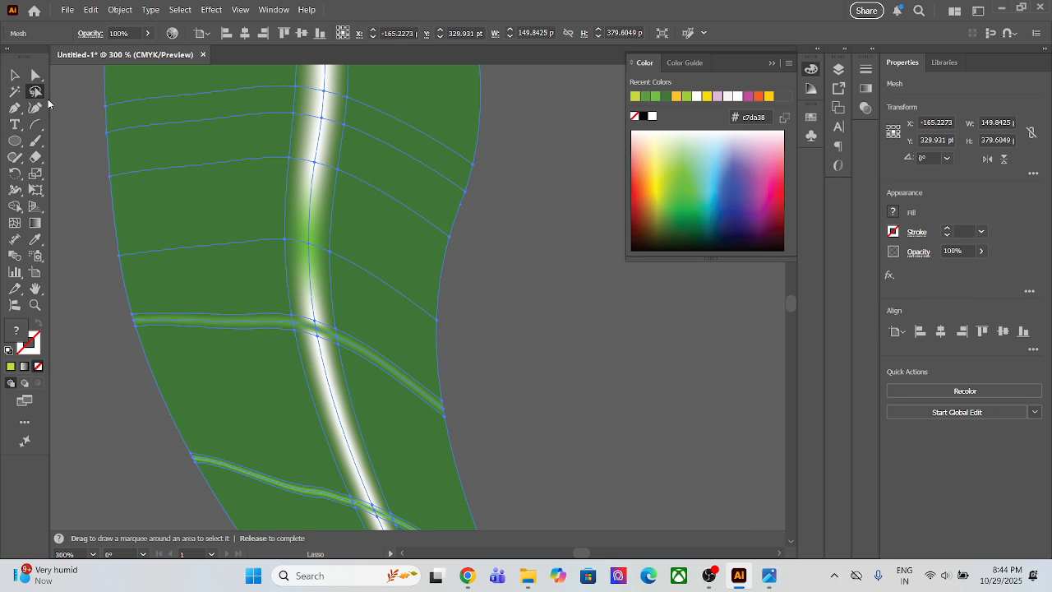
{"action": "mouse_move", "coordinate": [87, 120]}
{"action": "left_mouse_down"}
{"action": "mouse_move", "coordinate": [220, 123]}
{"action": "mouse_move", "coordinate": [336, 109]}
{"action": "mouse_move", "coordinate": [423, 152]}
{"action": "mouse_move", "coordinate": [475, 205]}
{"action": "mouse_move", "coordinate": [458, 200]}
{"action": "mouse_move", "coordinate": [465, 205]}
{"action": "mouse_move", "coordinate": [469, 186]}
{"action": "mouse_move", "coordinate": [327, 108]}
{"action": "mouse_move", "coordinate": [238, 102]}
{"action": "mouse_move", "coordinate": [124, 122]}
{"action": "mouse_move", "coordinate": [111, 150]}
{"action": "mouse_move", "coordinate": [238, 143]}
{"action": "mouse_move", "coordinate": [375, 155]}
{"action": "mouse_move", "coordinate": [463, 206]}
{"action": "mouse_move", "coordinate": [482, 199]}
{"action": "left_mouse_up"}
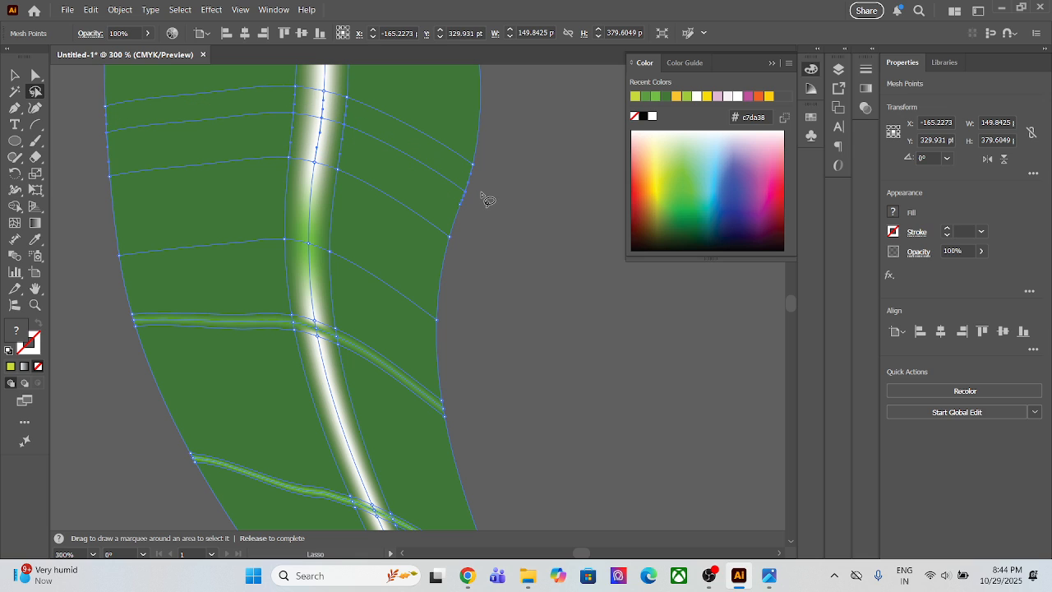
{"action": "left_click", "coordinate": [670, 170]}
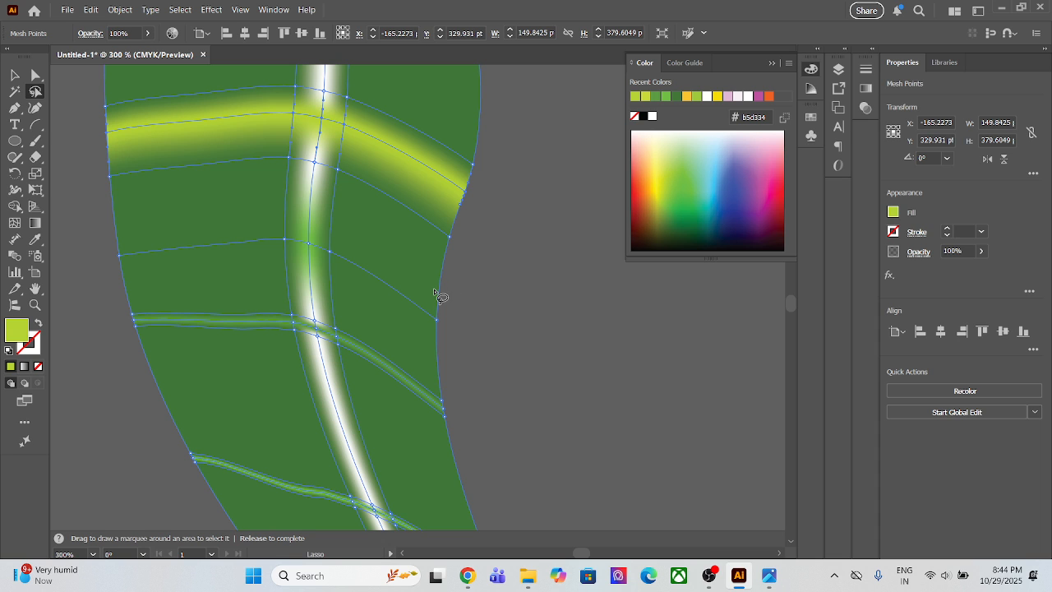
{"action": "scroll", "coordinate": [438, 296], "scroll_direction": "down", "scroll_amount": 5}
{"action": "left_click", "coordinate": [11, 74]}
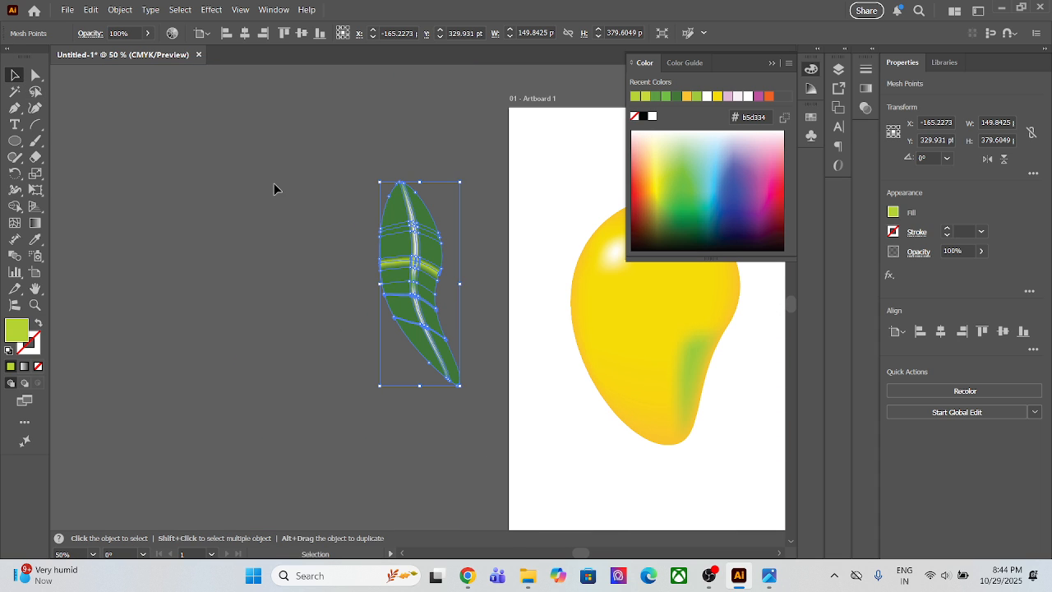
{"action": "left_click", "coordinate": [519, 277]}
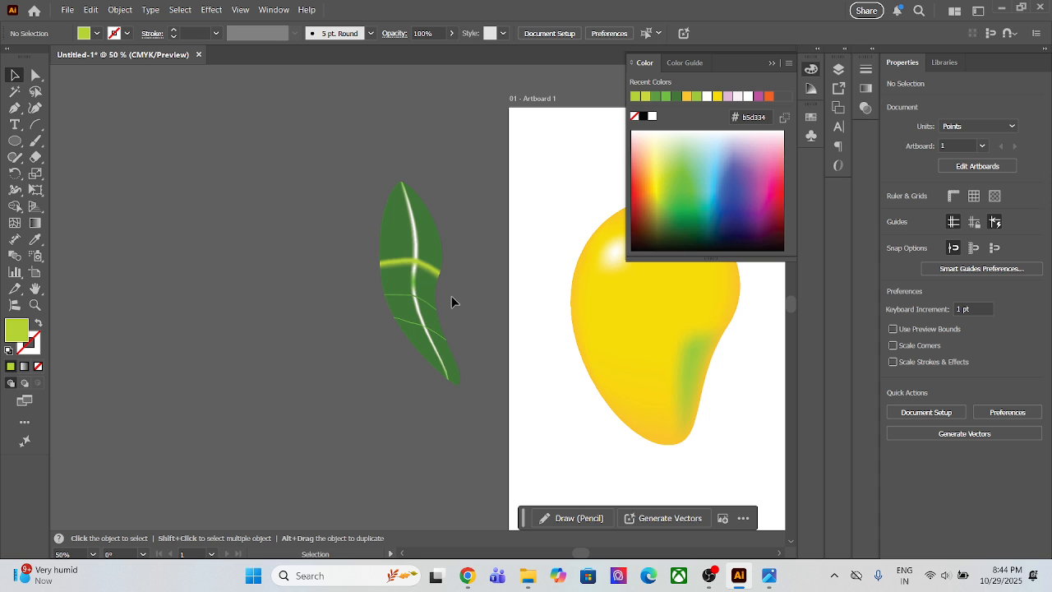
- Try adding a mesh point to the dark green area left of the midrib above the yellow-green vein, and undo it
{"action": "scroll", "coordinate": [424, 286], "scroll_direction": "up", "scroll_amount": 1}
{"action": "scroll", "coordinate": [423, 283], "scroll_direction": "up", "scroll_amount": 2}
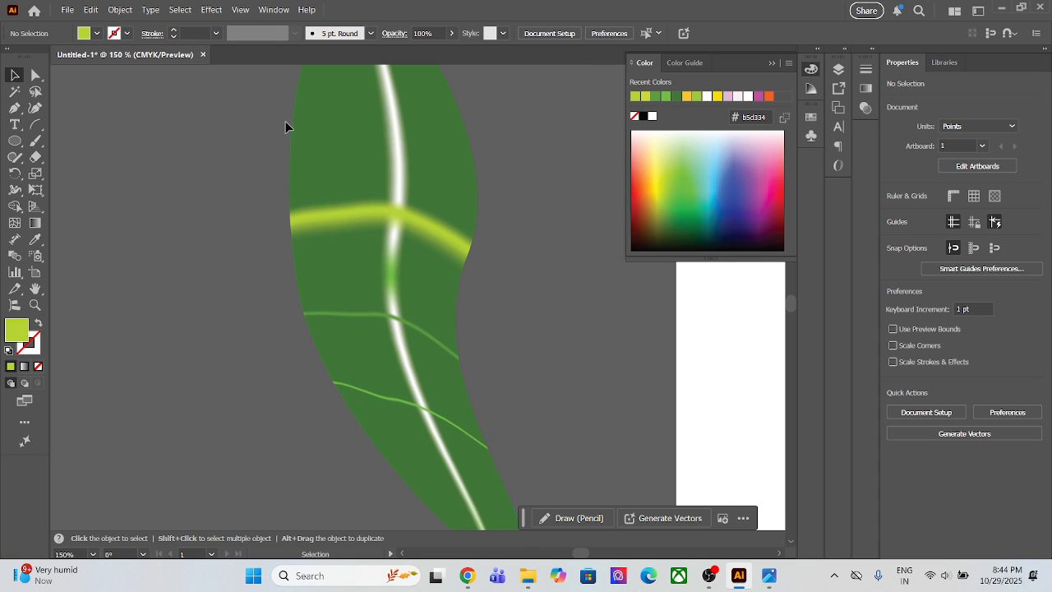
{"action": "key", "text": "q"}
{"action": "left_click", "coordinate": [15, 75]}
{"action": "left_click", "coordinate": [15, 223]}
{"action": "left_click", "coordinate": [327, 168]}
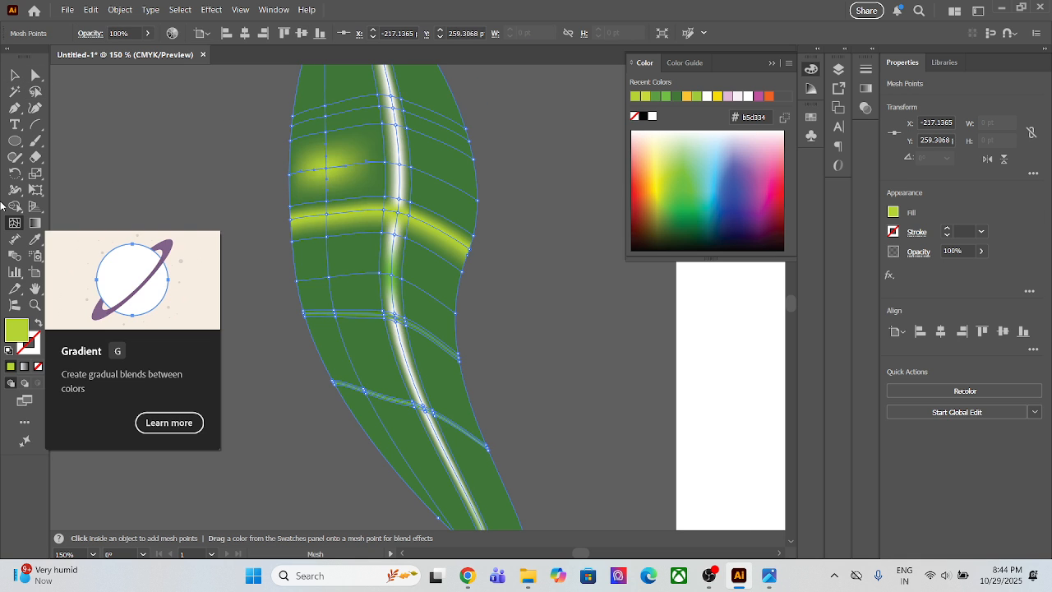
{"action": "key", "text": "ctrl+z"}
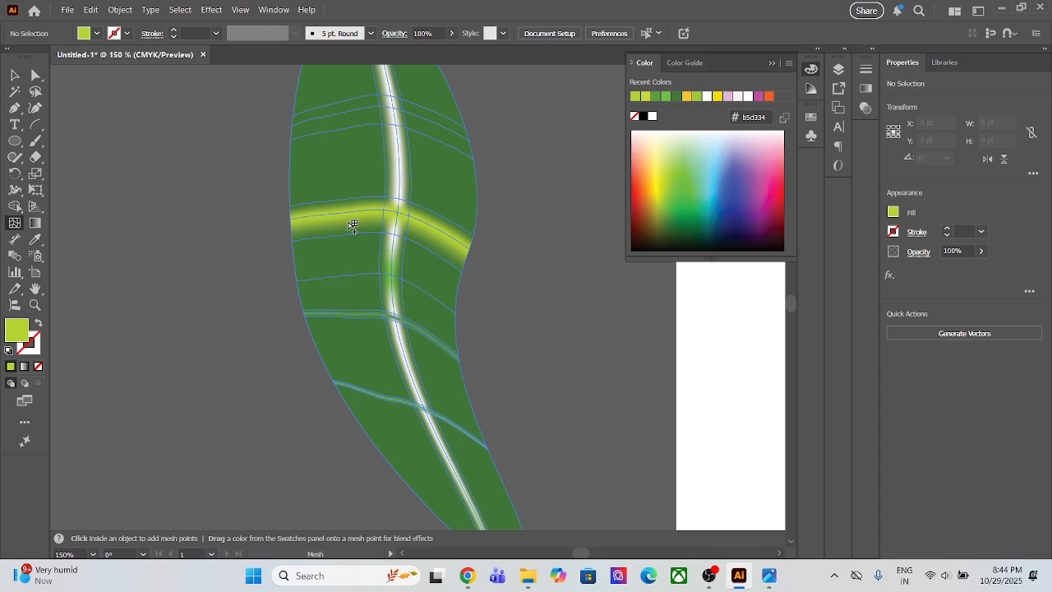
{"action": "left_click", "coordinate": [386, 108]}
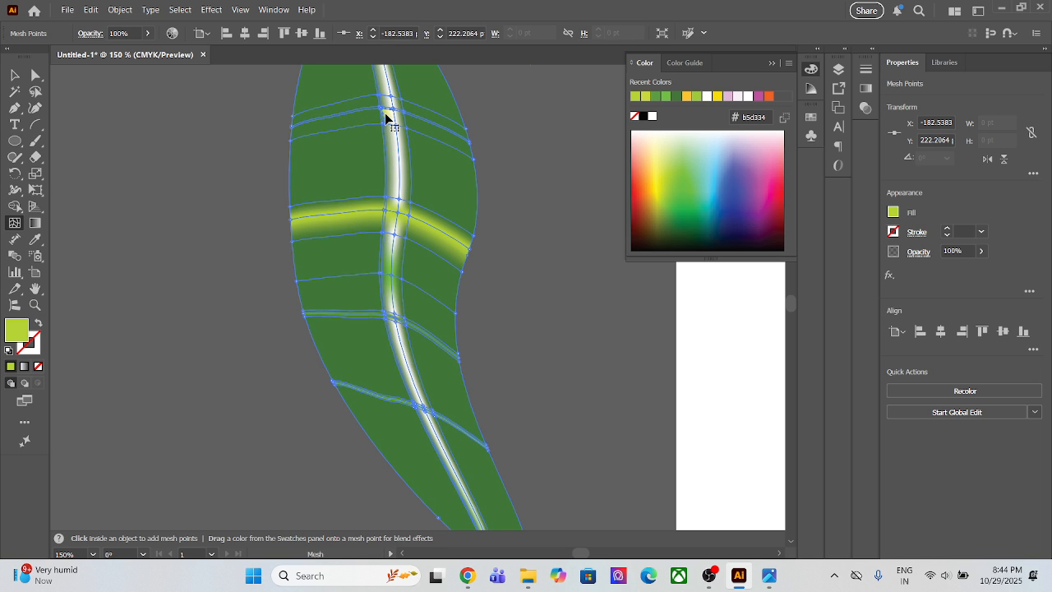
{"action": "key", "text": "ctrl+shift+a"}
{"action": "key", "text": "a"}
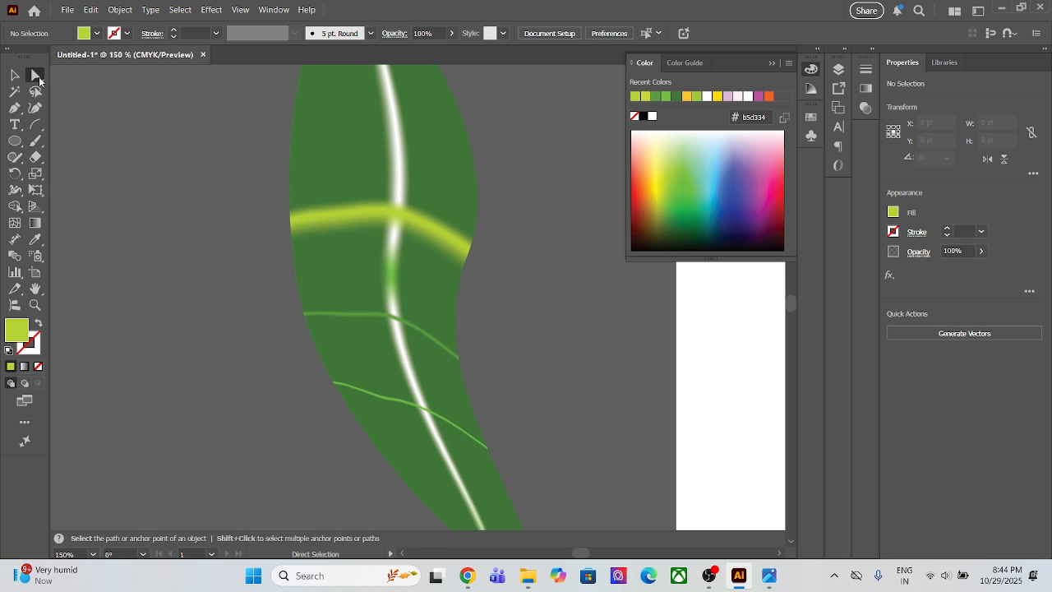
{"action": "left_click", "coordinate": [36, 92]}
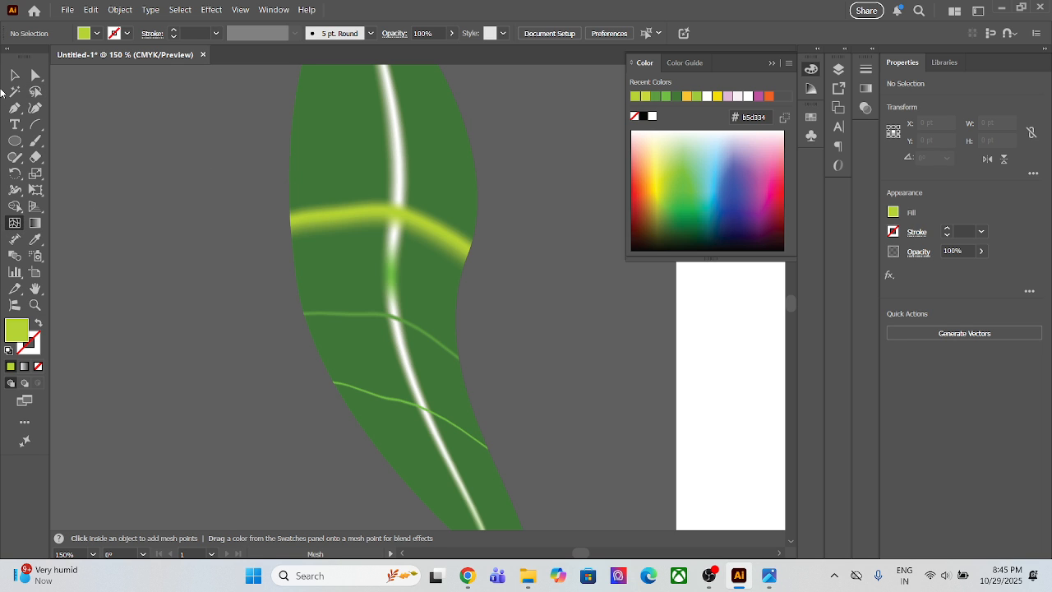
- Lasso the middle line's points in the leaf's uppermost three-line mesh group, colour them a3c236 by sampling the yellow-green vein below, and deselect
{"action": "key", "text": "v"}
{"action": "left_click", "coordinate": [307, 129]}
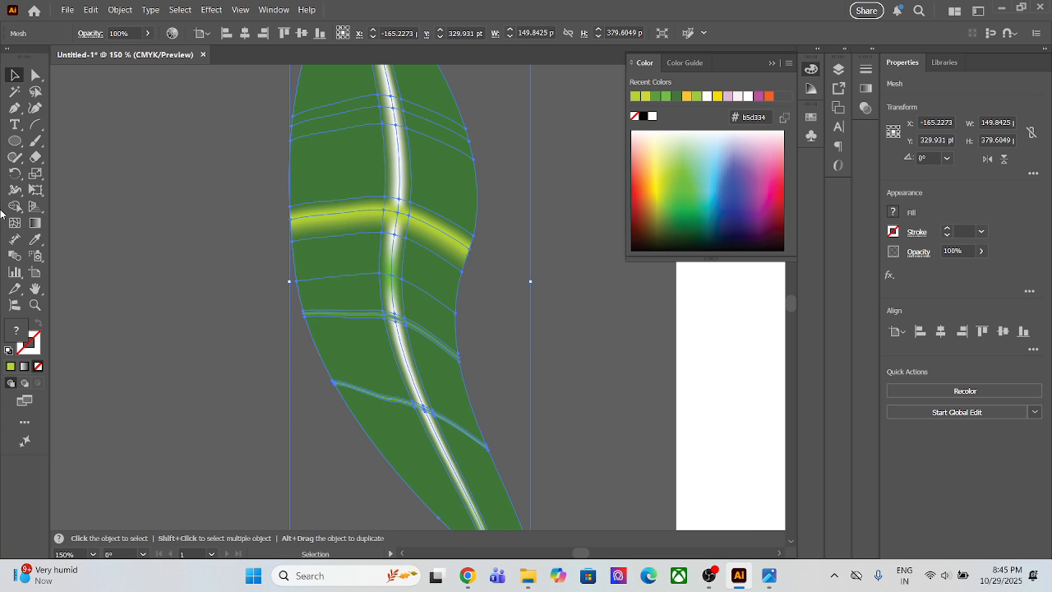
{"action": "left_click", "coordinate": [35, 91]}
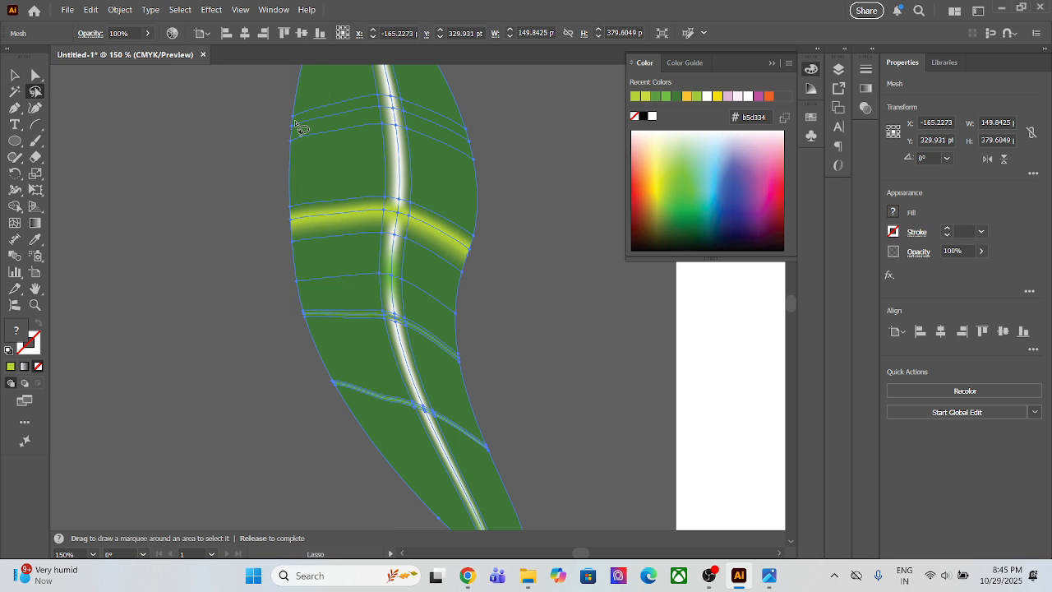
{"action": "mouse_move", "coordinate": [283, 125]}
{"action": "left_mouse_down"}
{"action": "mouse_move", "coordinate": [395, 99]}
{"action": "mouse_move", "coordinate": [481, 145]}
{"action": "mouse_move", "coordinate": [385, 121]}
{"action": "mouse_move", "coordinate": [275, 132]}
{"action": "mouse_move", "coordinate": [292, 131]}
{"action": "left_mouse_up"}
{"action": "left_click", "coordinate": [38, 243]}
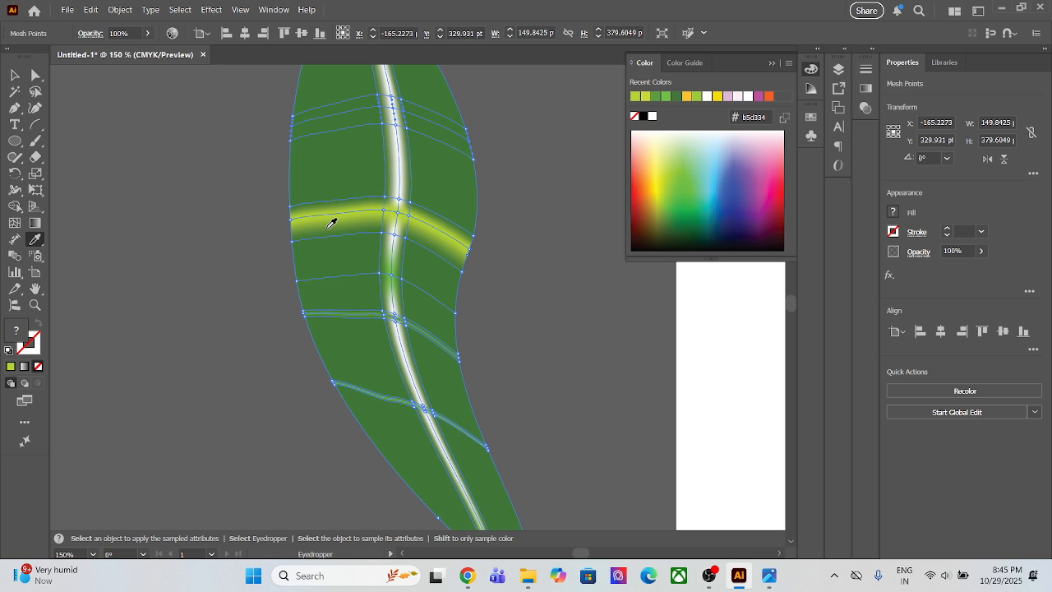
{"action": "left_click", "coordinate": [332, 222]}
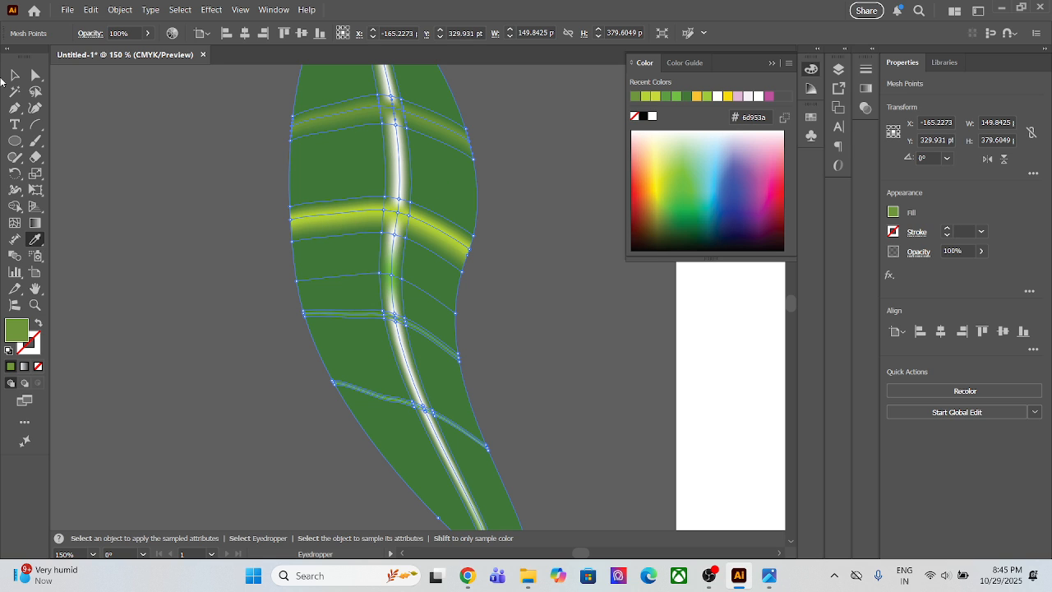
{"action": "left_click", "coordinate": [344, 211]}
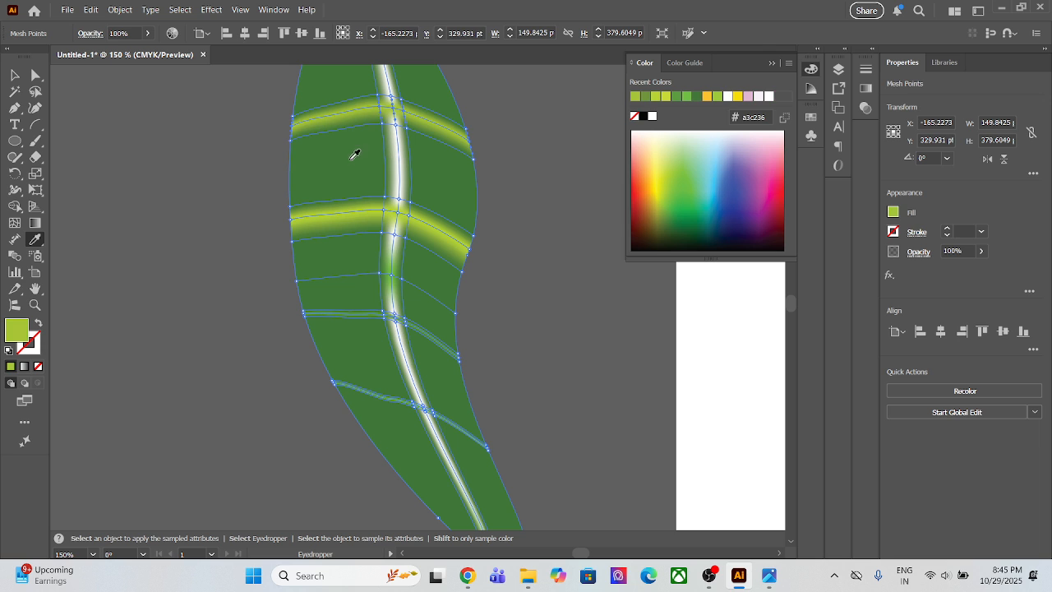
{"action": "left_click", "coordinate": [15, 75]}
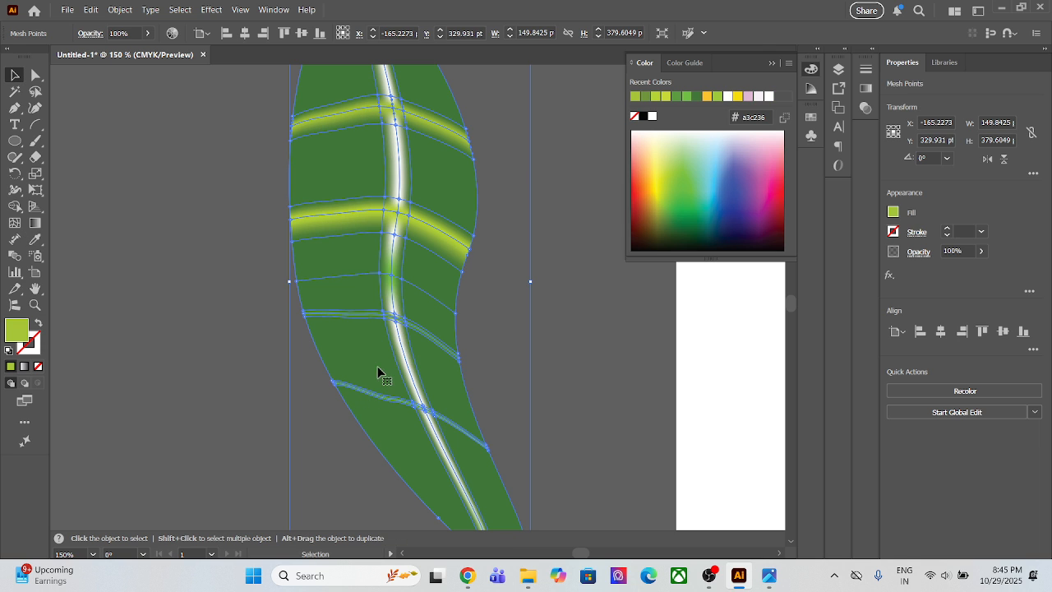
{"action": "key", "text": "super"}
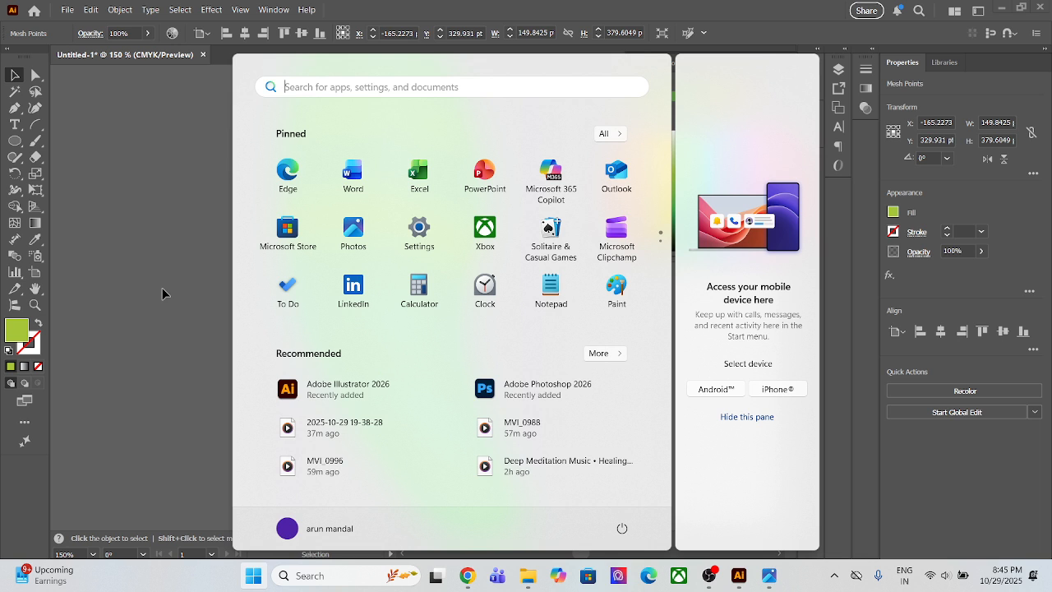
{"action": "key", "text": "super"}
{"action": "scroll", "coordinate": [175, 304], "scroll_direction": "down", "scroll_amount": 3}
{"action": "left_click", "coordinate": [162, 277]}
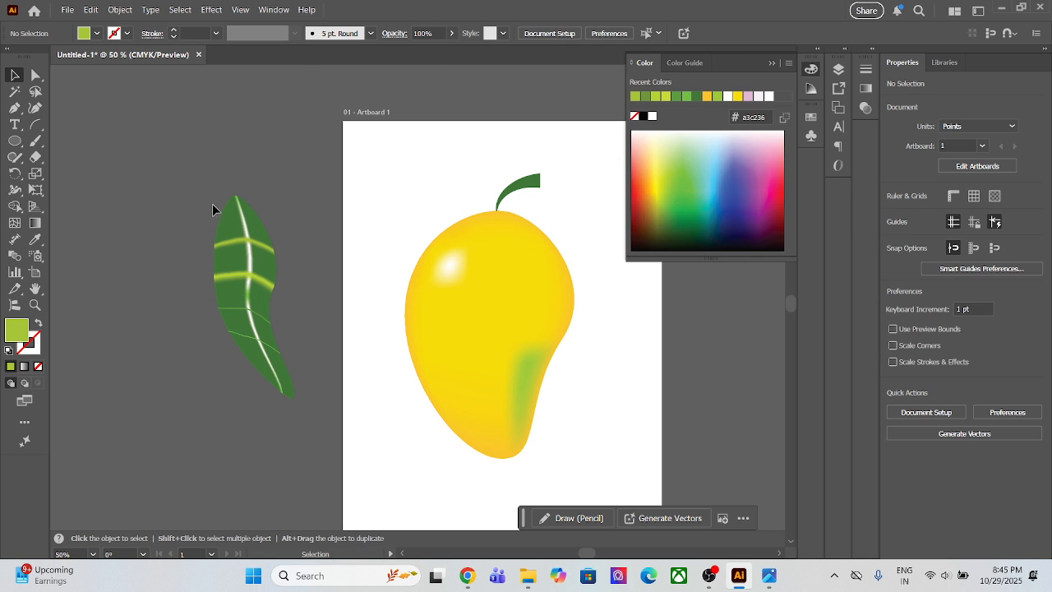
- Select the leaf midrib's centre-line mesh points at the upper tip and at the uppermost vein with Direct Selection
{"action": "left_click", "coordinate": [245, 220]}
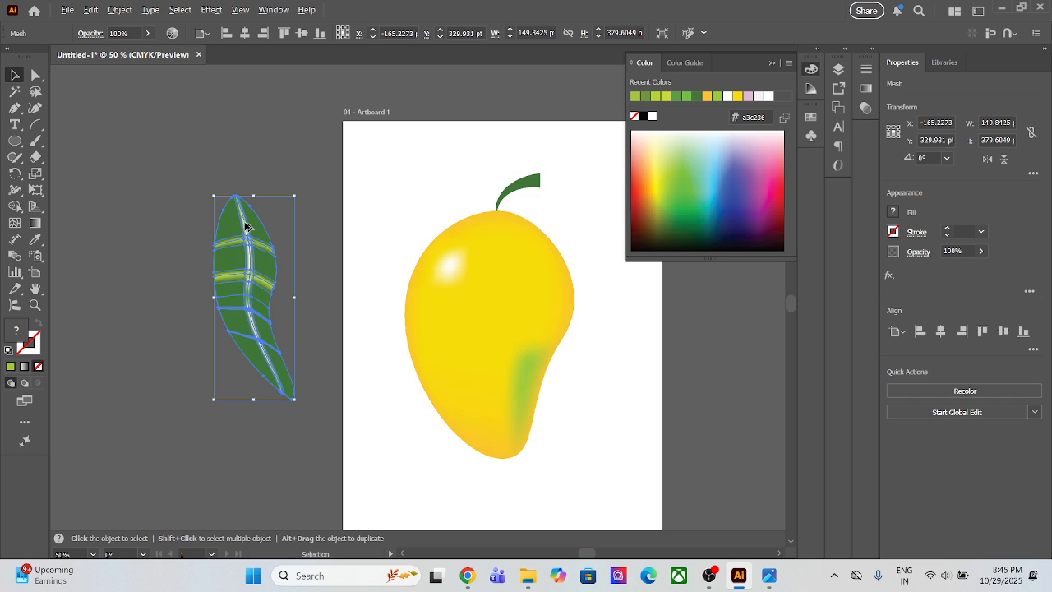
{"action": "scroll", "coordinate": [245, 223], "scroll_direction": "up", "scroll_amount": 5}
{"action": "left_click_drag", "start_coordinate": [244, 228], "coordinate": [295, 200]}
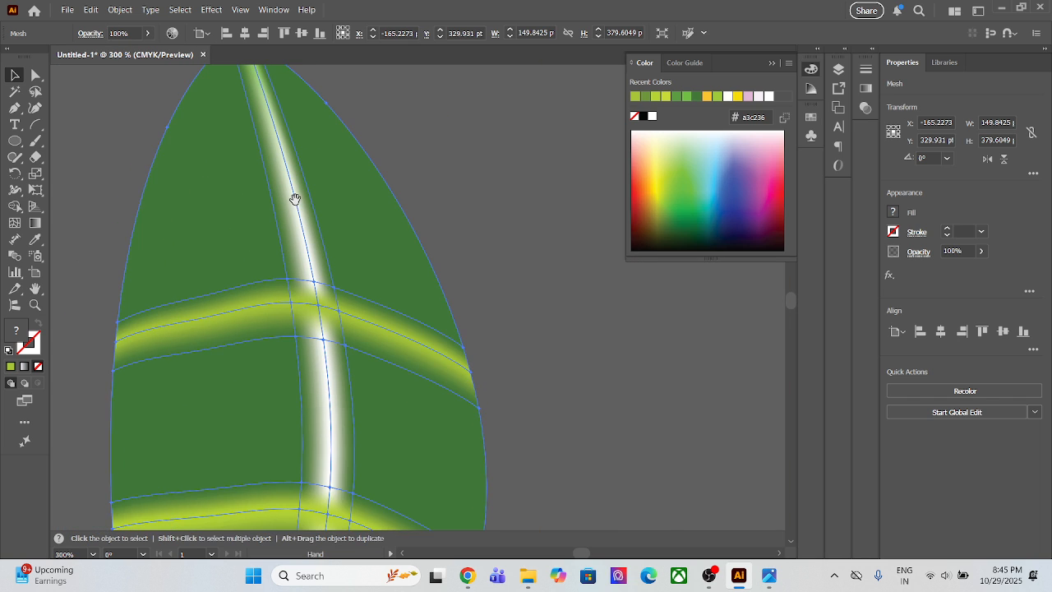
{"action": "scroll", "coordinate": [295, 199], "scroll_direction": "down", "scroll_amount": 1}
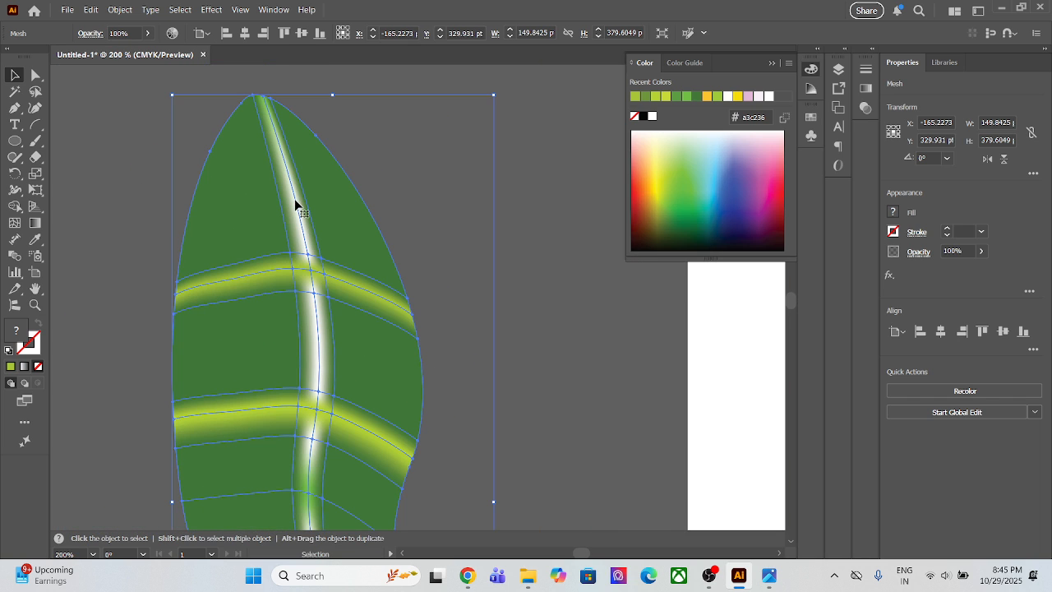
{"action": "left_click", "coordinate": [36, 91]}
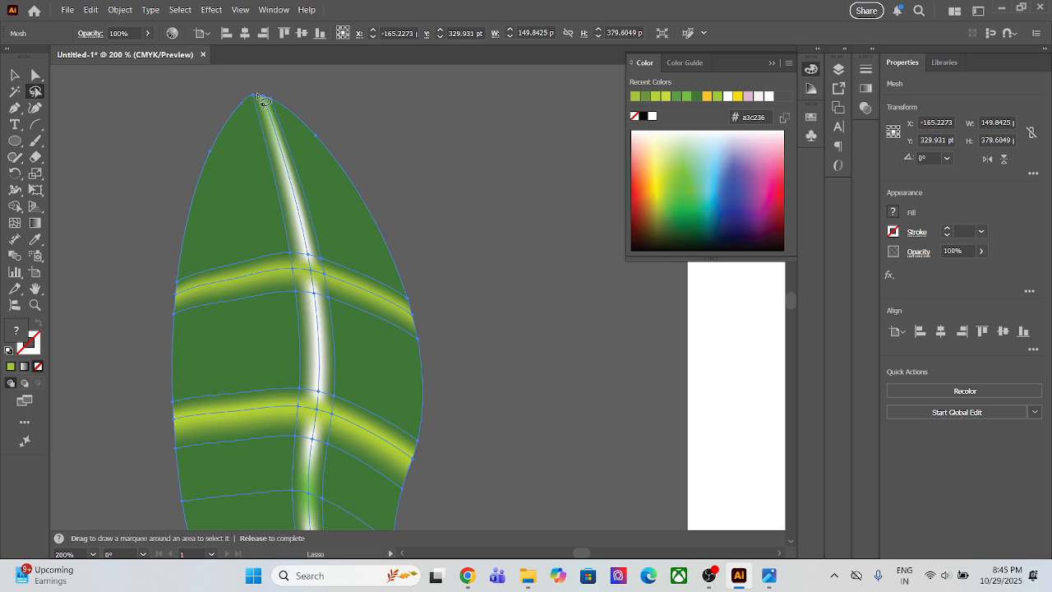
{"action": "left_click", "coordinate": [37, 75]}
{"action": "left_click", "coordinate": [264, 97]}
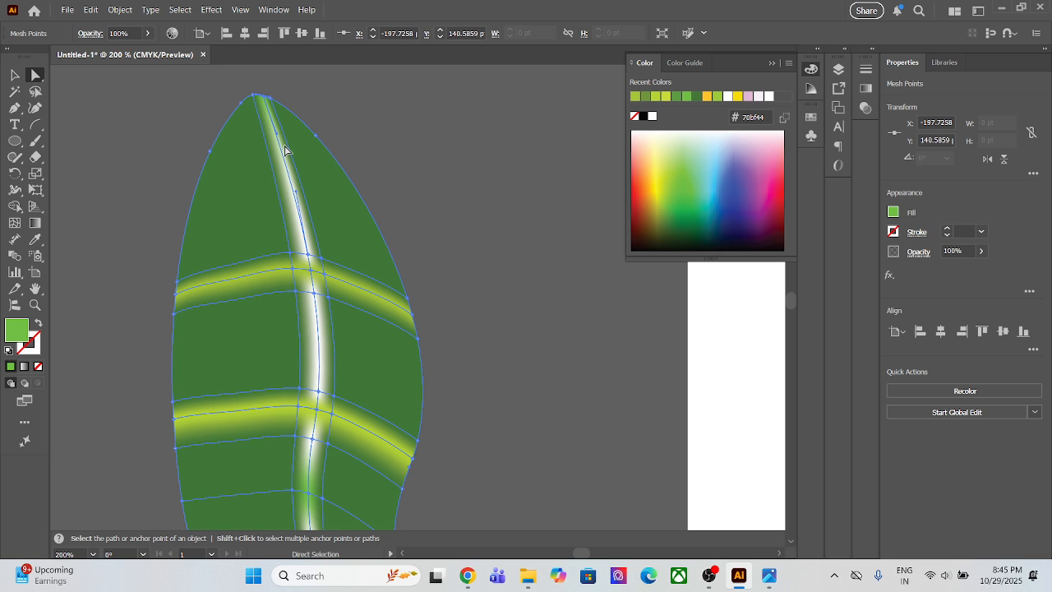
{"action": "left_click", "coordinate": [308, 257], "text": "shift"}
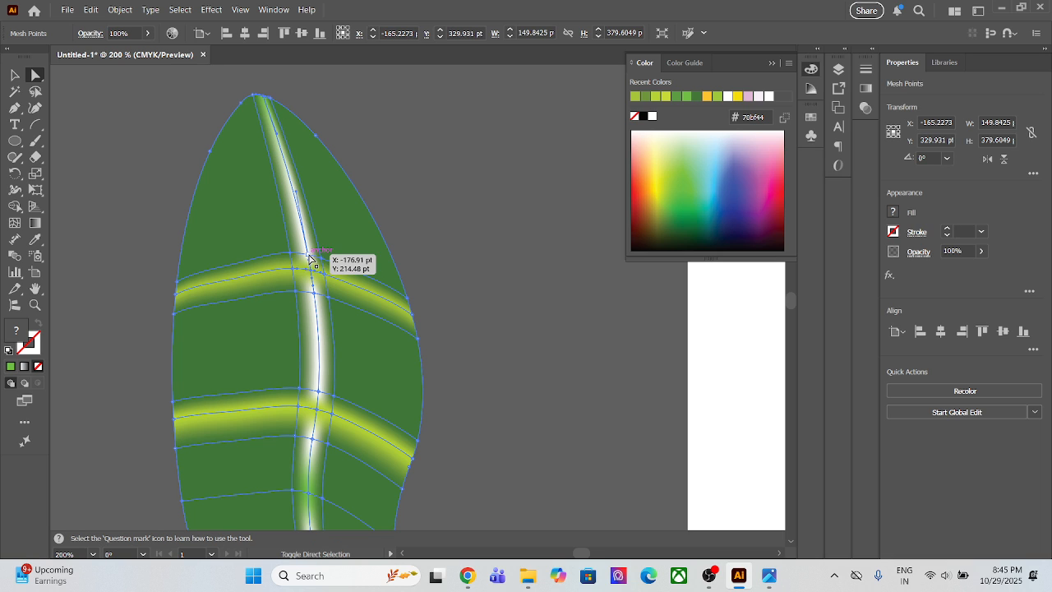
- Extend the selection along the midrib's centre line through the lower vein crossings to the point at the leaf's lower tip
{"action": "scroll", "coordinate": [342, 351], "scroll_direction": "down", "scroll_amount": 5}
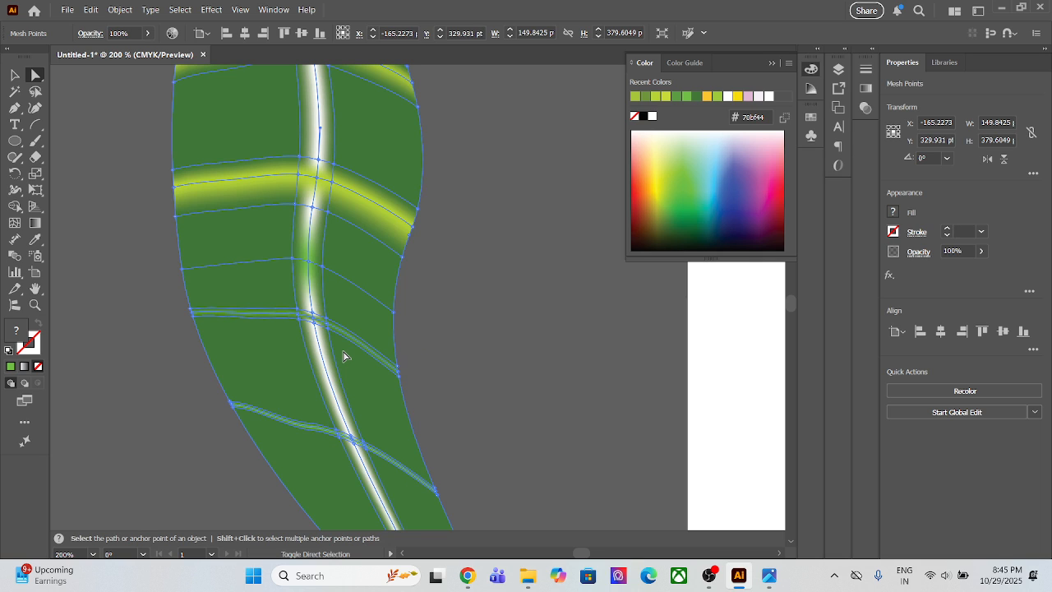
{"action": "left_click", "coordinate": [317, 177]}
{"action": "left_click", "coordinate": [309, 261], "text": "shift"}
{"action": "left_click", "coordinate": [314, 314], "text": "shift"}
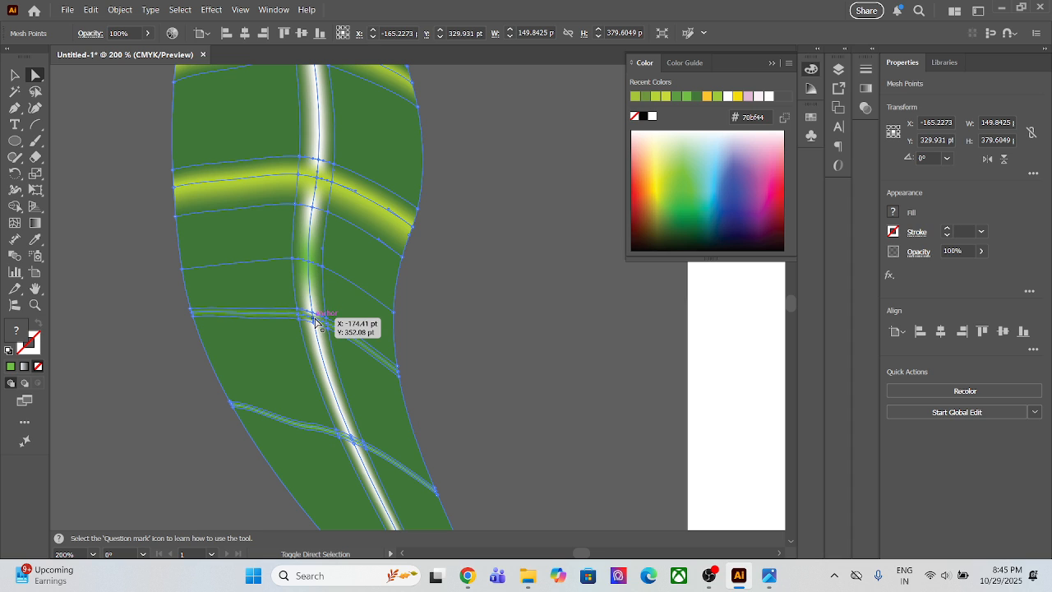
{"action": "left_click", "coordinate": [316, 321], "text": "shift"}
{"action": "left_click", "coordinate": [351, 436], "text": "shift"}
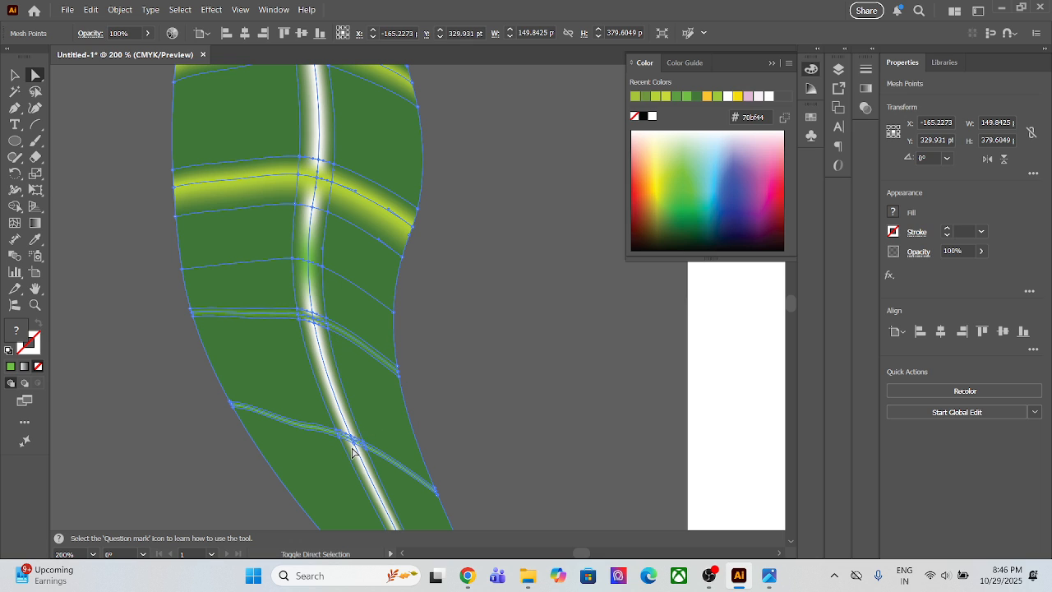
{"action": "scroll", "coordinate": [370, 446], "scroll_direction": "down", "scroll_amount": 4}
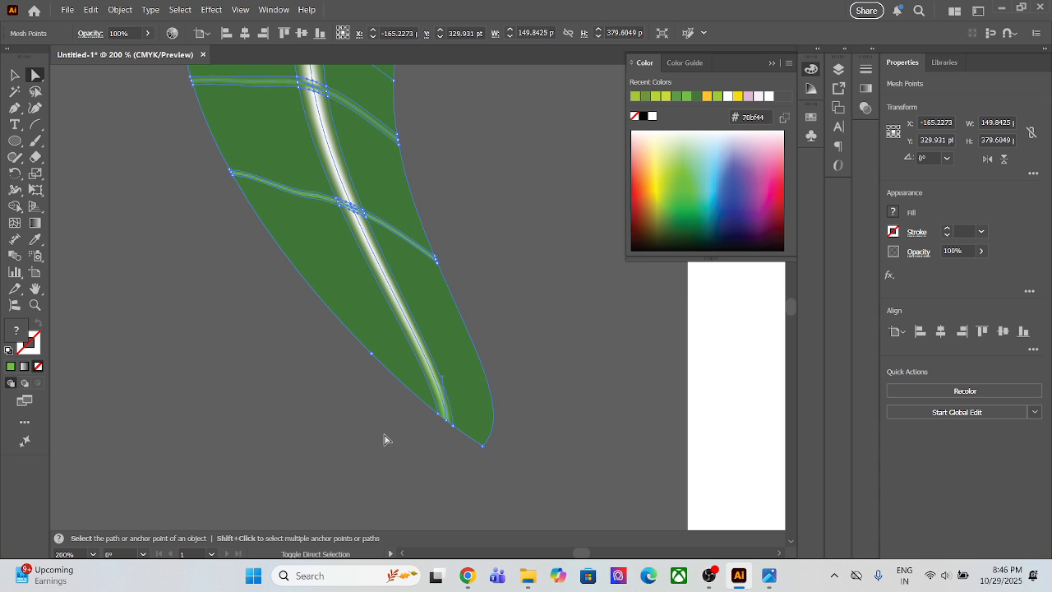
{"action": "left_click", "coordinate": [446, 420], "text": "shift"}
- Try colouring the selected midrib points with green sampled from the wide yellow-green vein using the Eyedropper, and undo the change
{"action": "scroll", "coordinate": [353, 117], "scroll_direction": "up", "scroll_amount": 5}
{"action": "left_click", "coordinate": [35, 239]}
{"action": "left_click", "coordinate": [291, 213]}
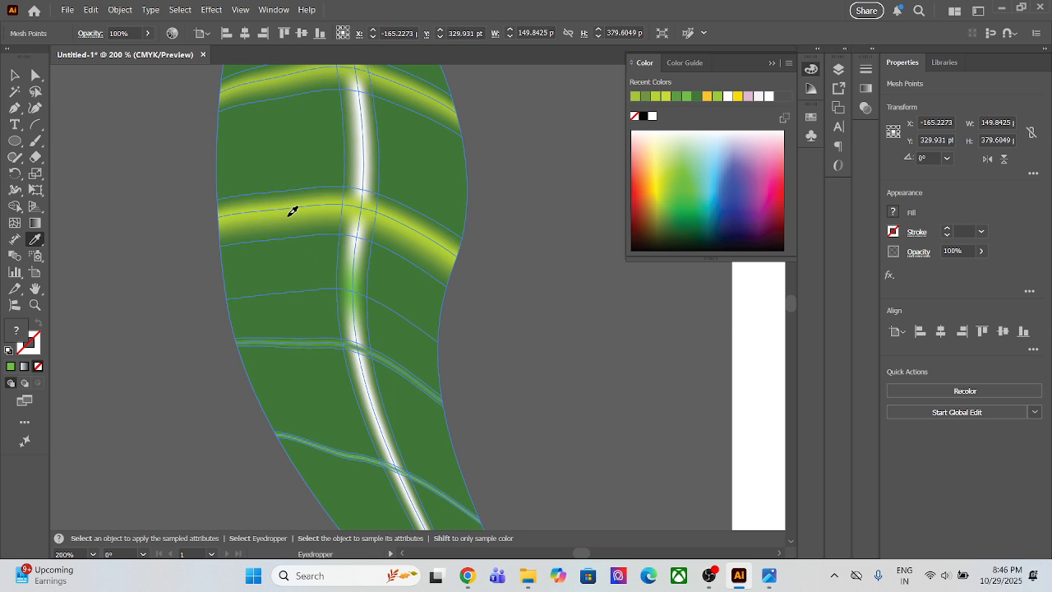
{"action": "key", "text": "ctrl+z"}
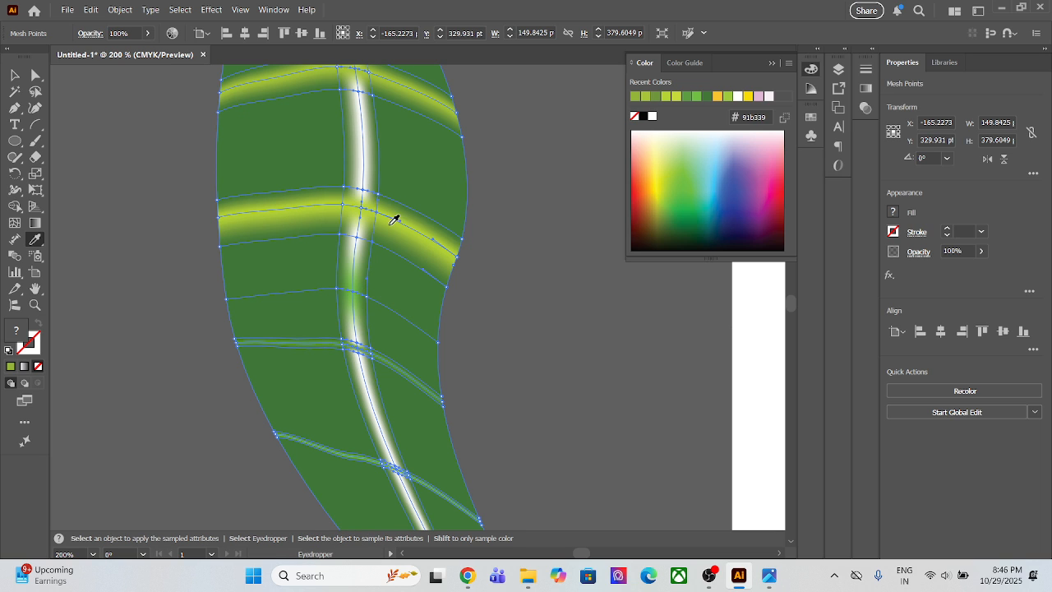
- Try recolouring the selected midrib mesh points with 85a83a sampled from the wide vein's edge, and undo the change
{"action": "left_click", "coordinate": [306, 213]}
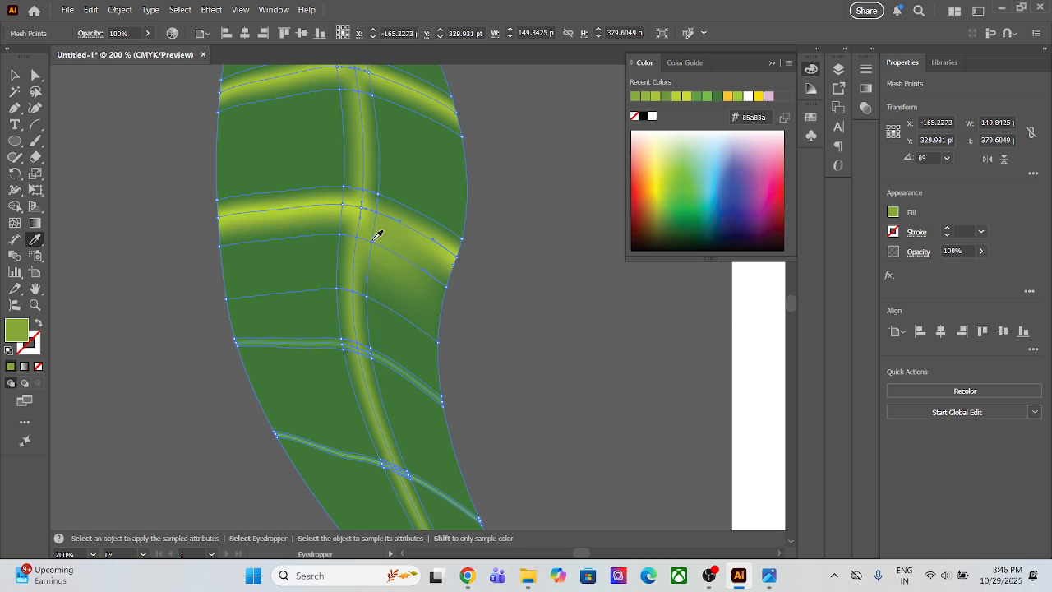
{"action": "key", "text": "ctrl+z"}
{"action": "left_click_drag", "start_coordinate": [356, 260], "coordinate": [376, 257]}
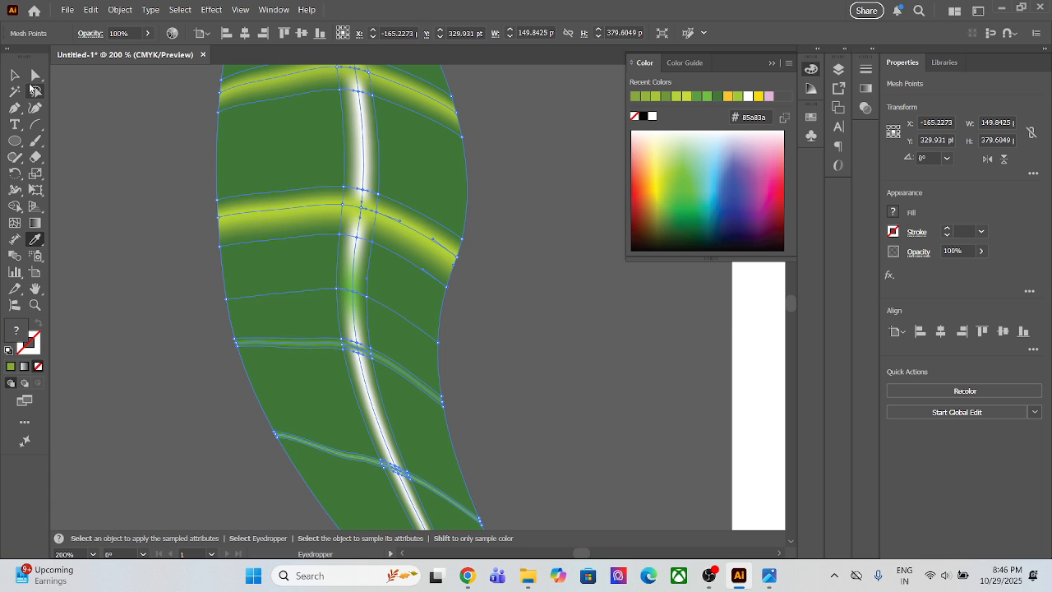
- Colour the selected midrib mesh points a0bf37 by sampling the bright part of the wide yellow-green vein with the Eyedropper, and deselect the leaf
{"action": "left_click", "coordinate": [36, 76]}
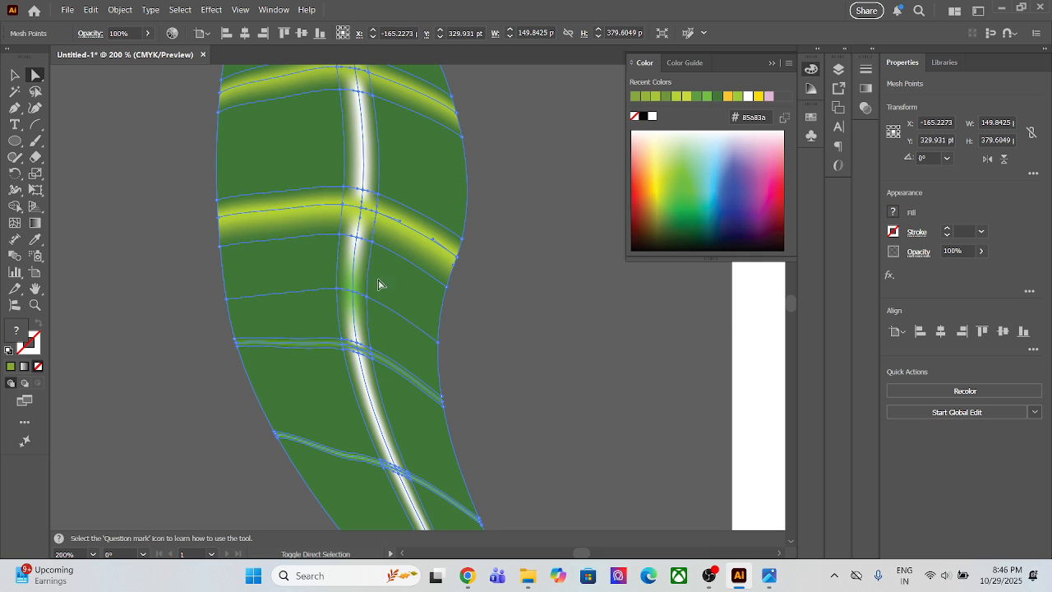
{"action": "left_click", "coordinate": [31, 74]}
{"action": "left_click", "coordinate": [35, 239]}
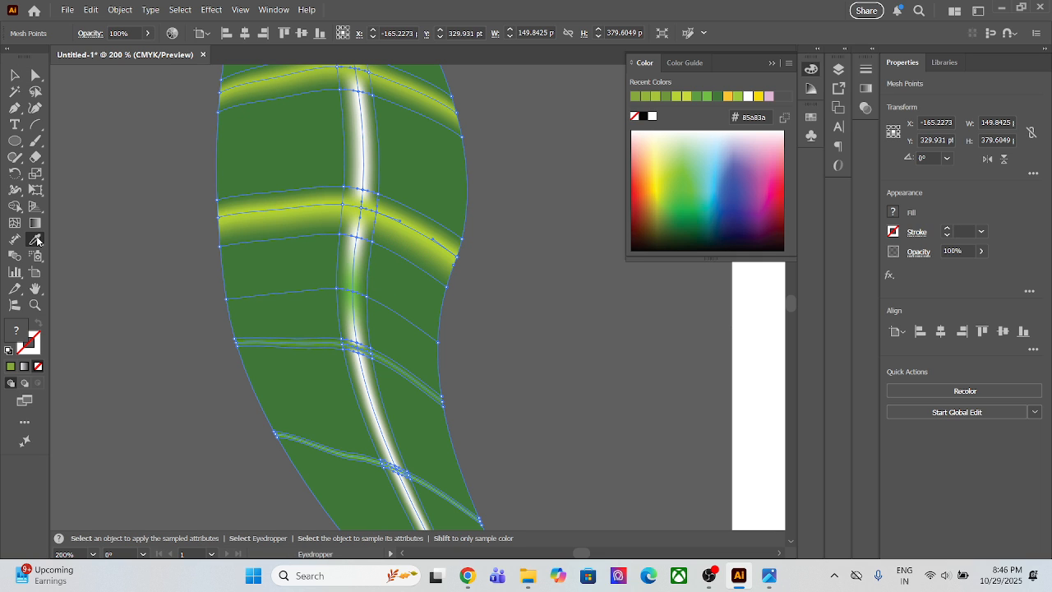
{"action": "left_click", "coordinate": [272, 213]}
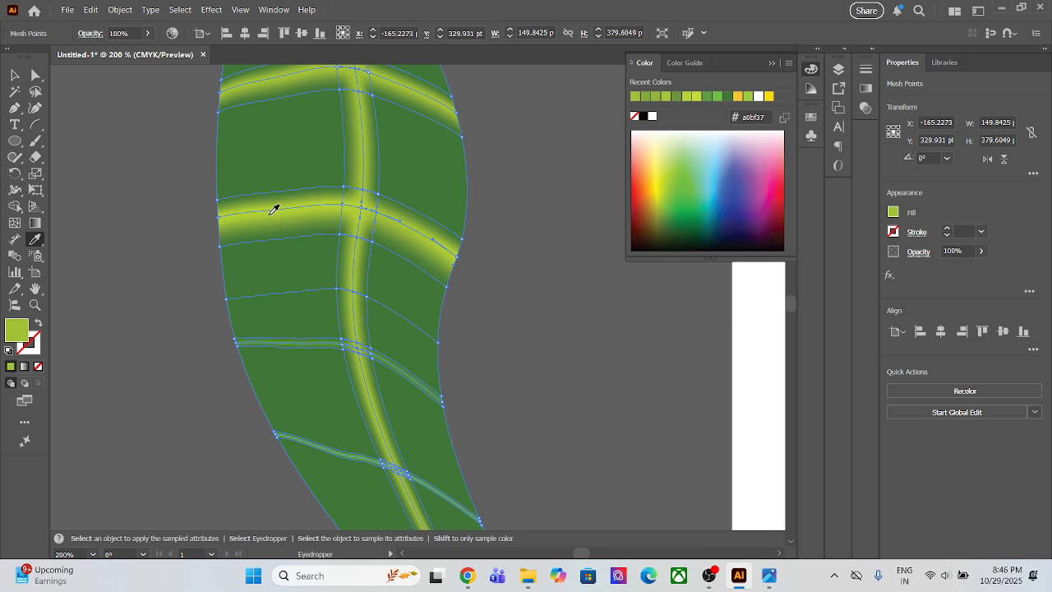
{"action": "left_click", "coordinate": [17, 77]}
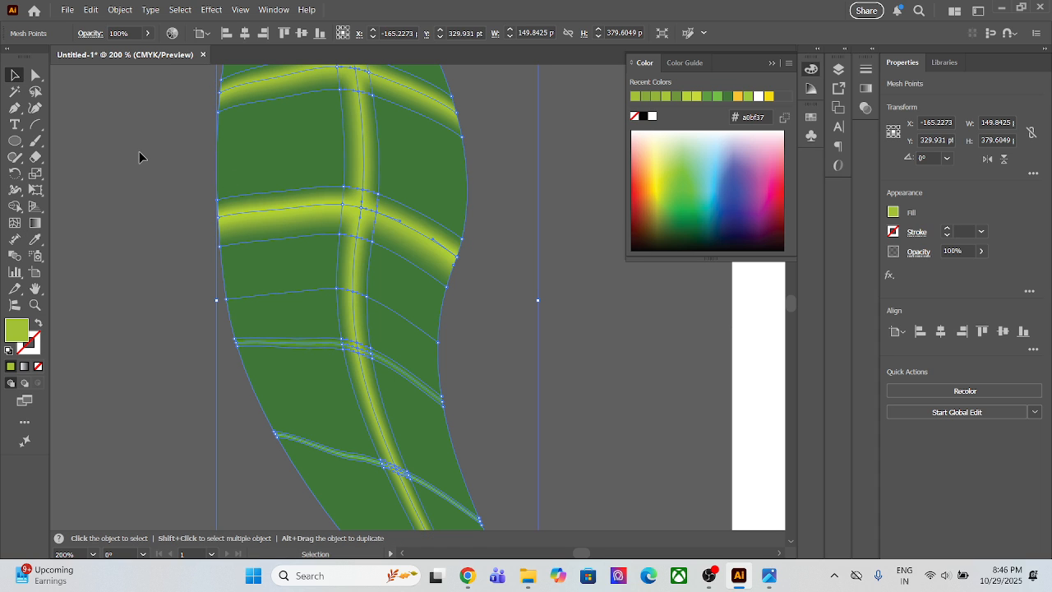
{"action": "scroll", "coordinate": [139, 151], "scroll_direction": "down", "scroll_amount": 2}
{"action": "left_click_drag", "start_coordinate": [148, 198], "coordinate": [173, 235]}
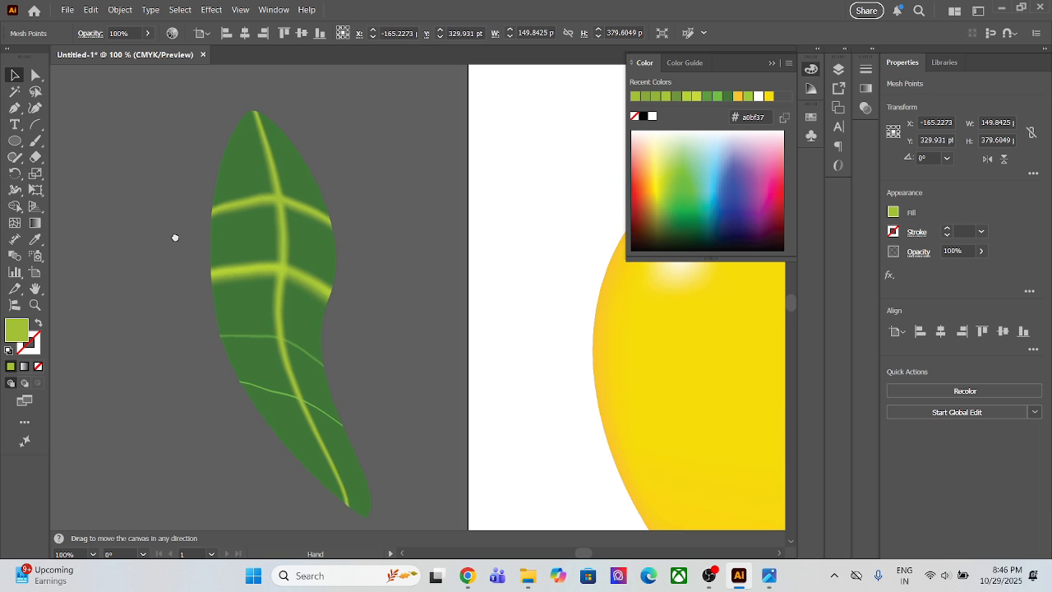
{"action": "left_click", "coordinate": [157, 175]}
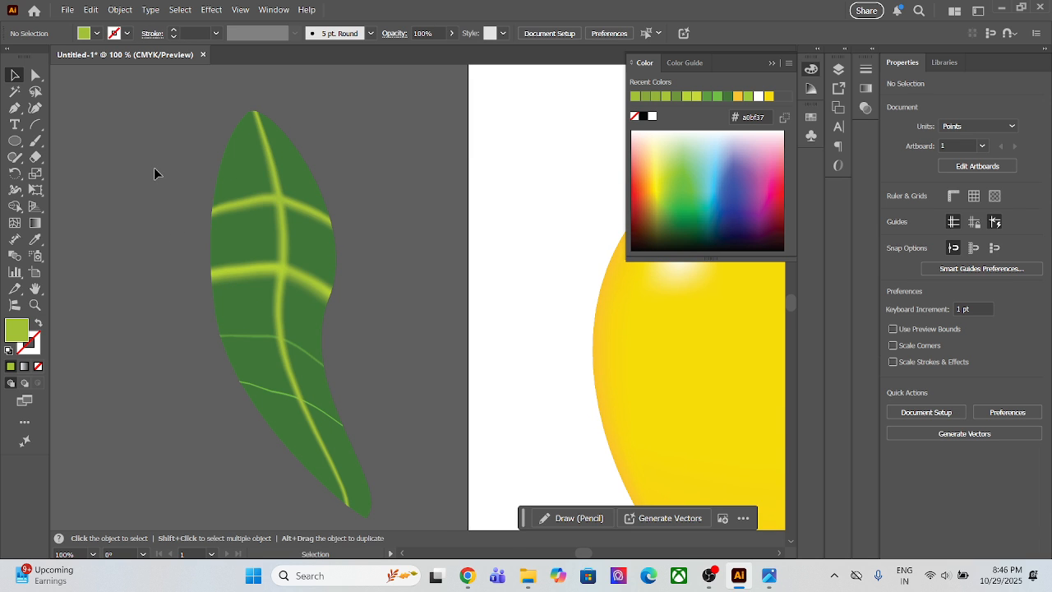
{"action": "left_click", "coordinate": [246, 344]}
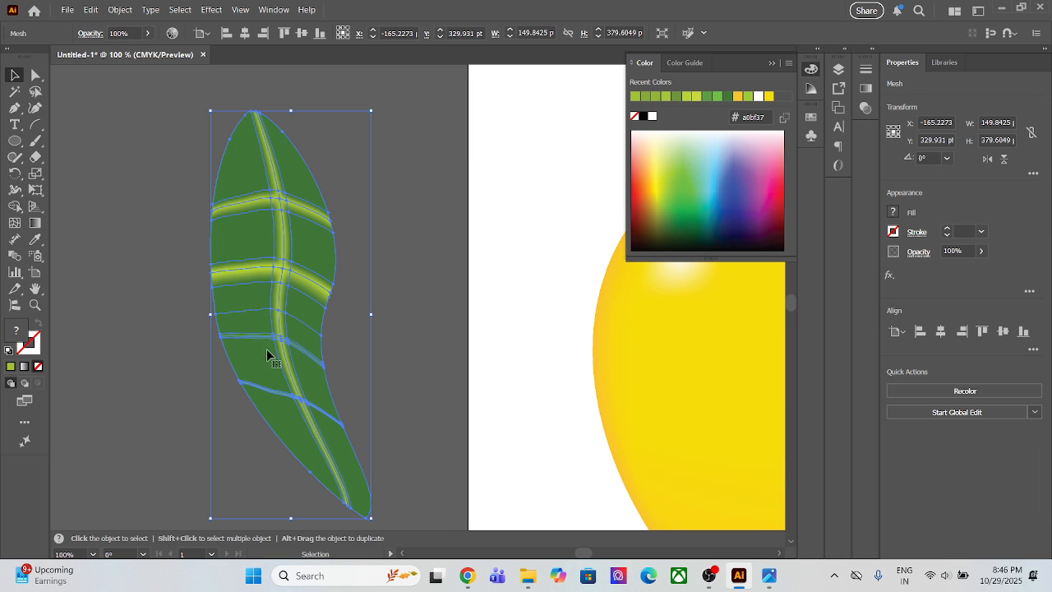
{"action": "left_click", "coordinate": [394, 364]}
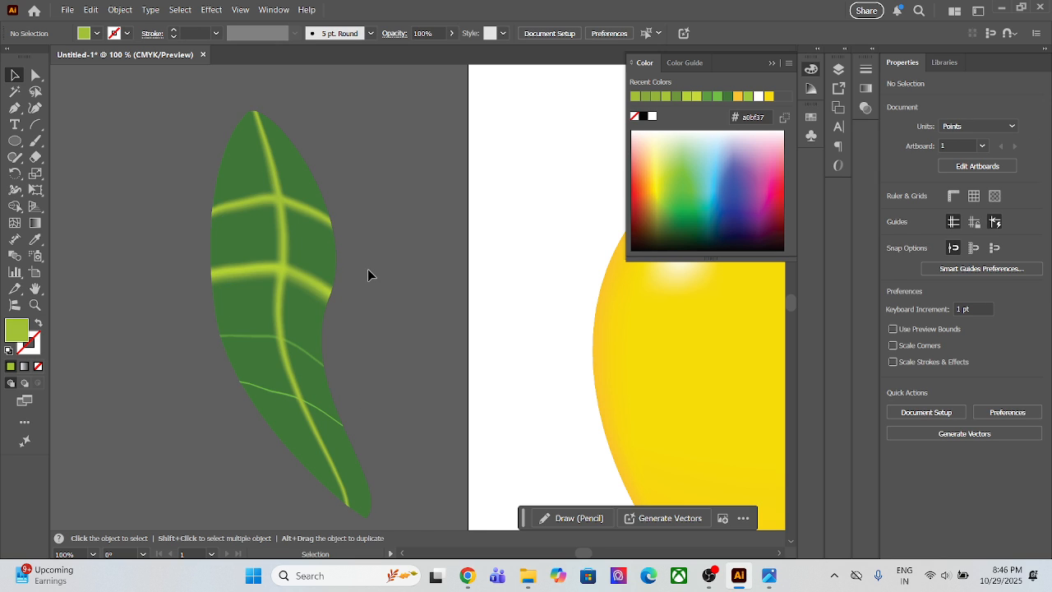
- Move the leaf's upper tip mesh points up and to the left with Direct Selection, smooth the adjoining left edge, and deselect
{"action": "scroll", "coordinate": [367, 268], "scroll_direction": "down", "scroll_amount": 2}
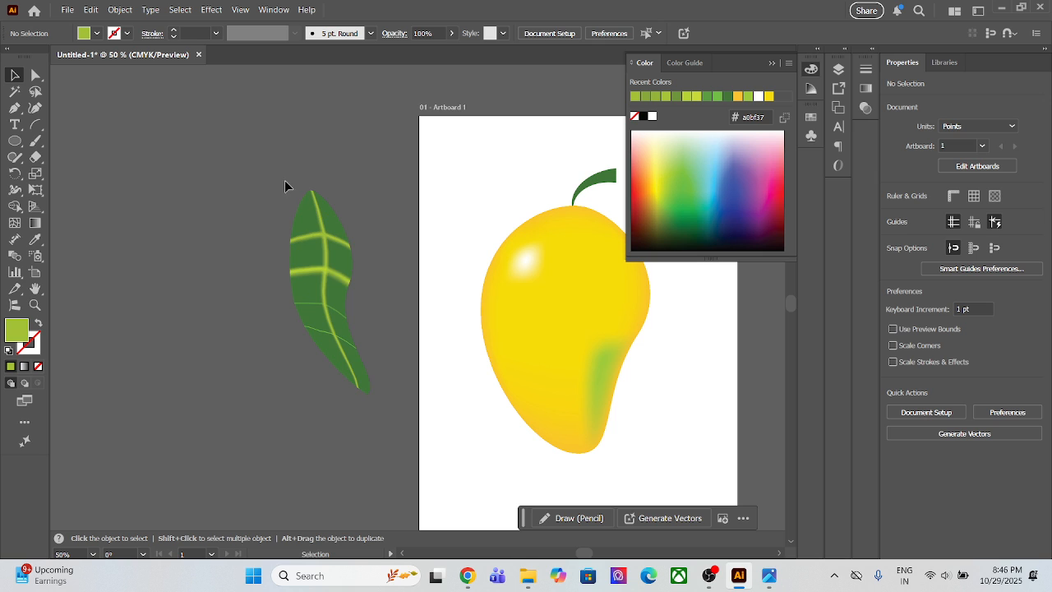
{"action": "left_click", "coordinate": [35, 75]}
{"action": "left_click_drag", "start_coordinate": [245, 169], "coordinate": [348, 197]}
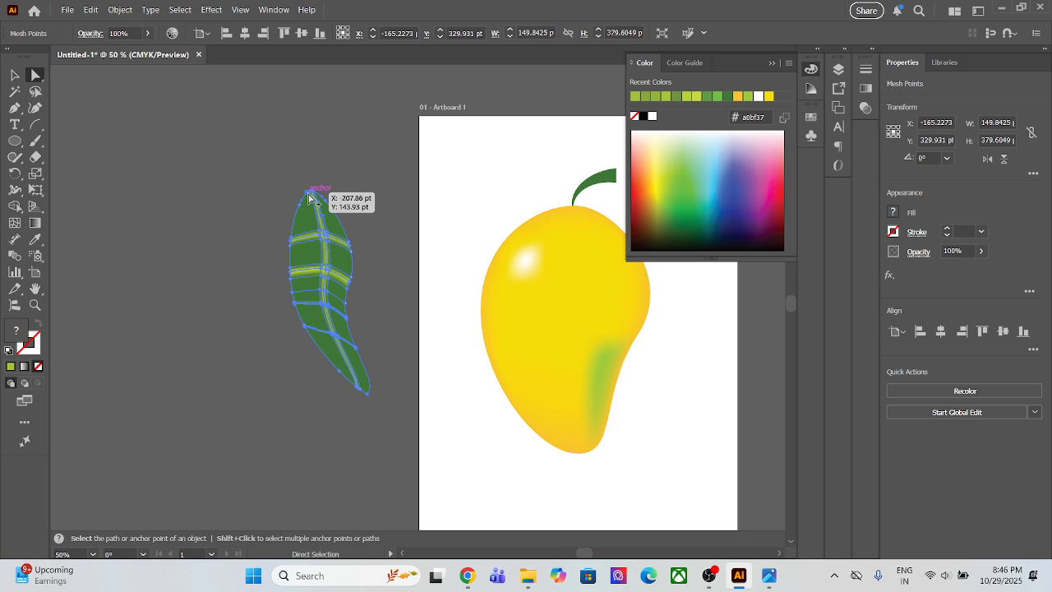
{"action": "scroll", "coordinate": [309, 198], "scroll_direction": "up", "scroll_amount": 3}
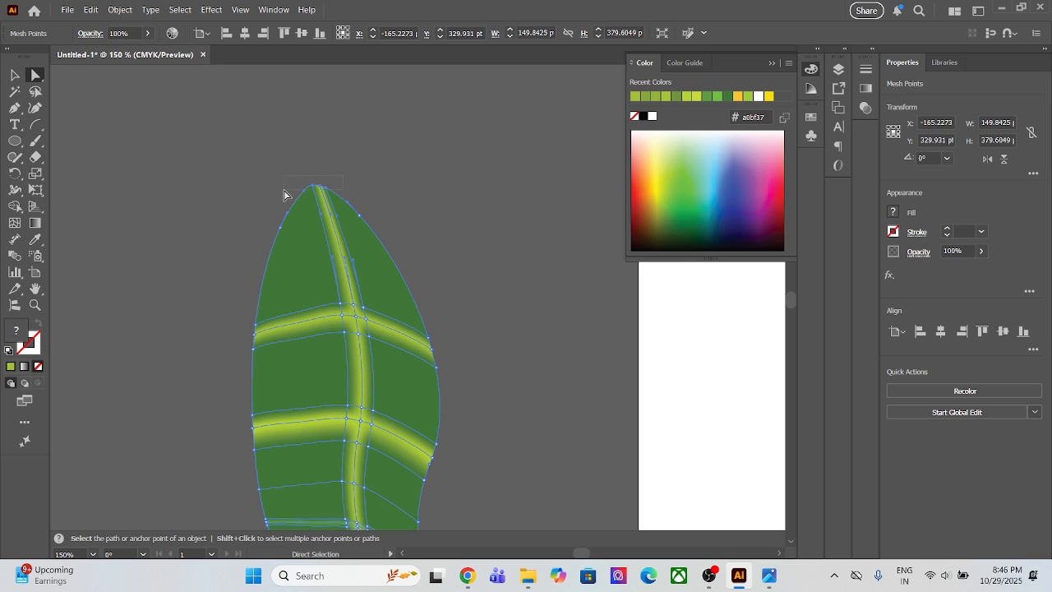
{"action": "left_click_drag", "start_coordinate": [309, 185], "coordinate": [278, 159]}
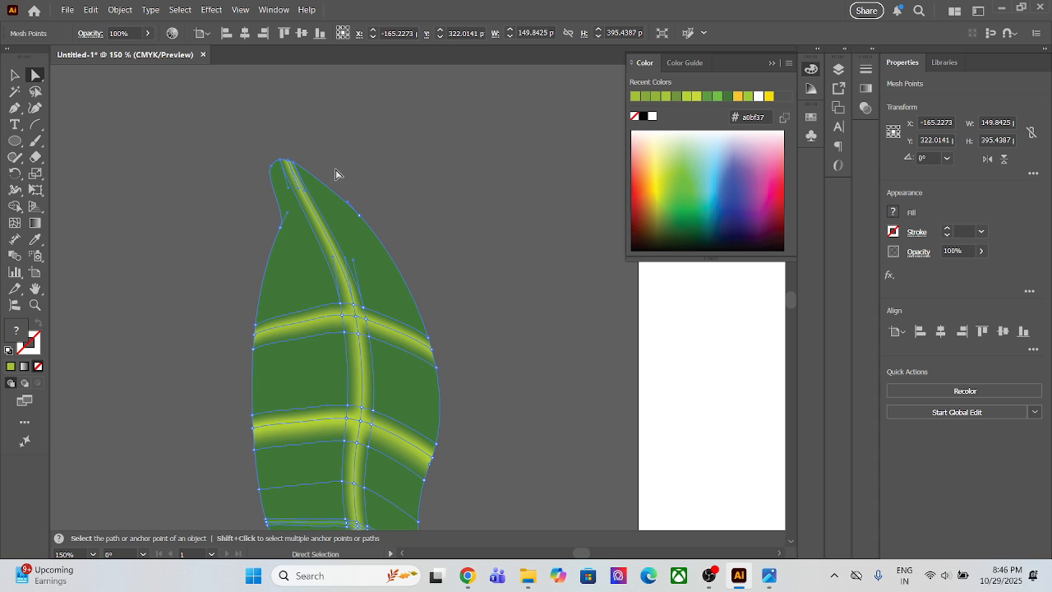
{"action": "left_click_drag", "start_coordinate": [285, 211], "coordinate": [265, 227]}
{"action": "left_click", "coordinate": [276, 227]}
{"action": "left_click", "coordinate": [248, 257]}
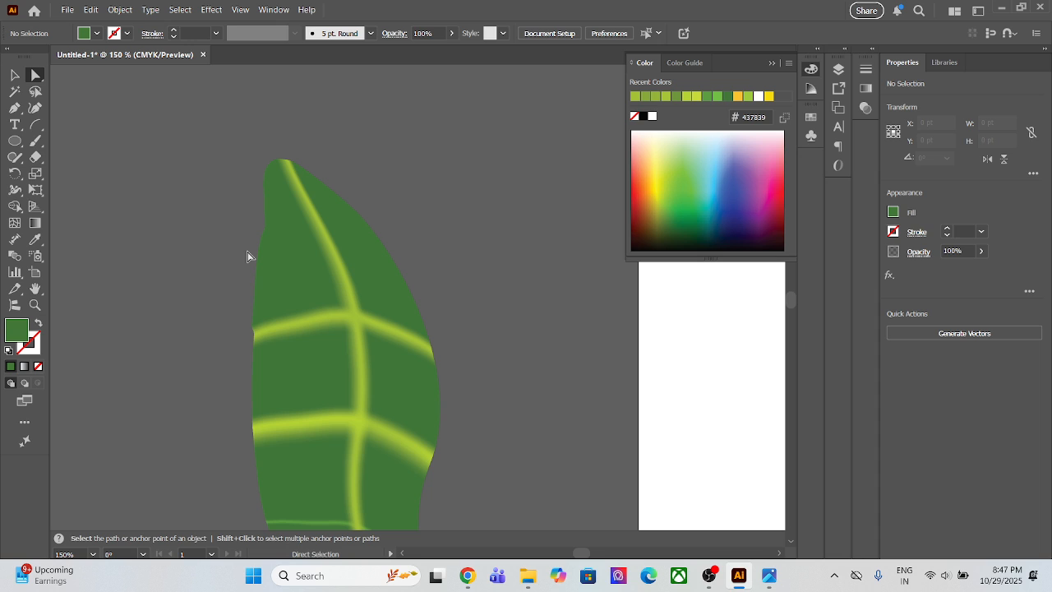
- Move the whole leaf onto the mango so its upper tip meets the base of the stem, and deselect it
{"action": "scroll", "coordinate": [248, 256], "scroll_direction": "down", "scroll_amount": 4}
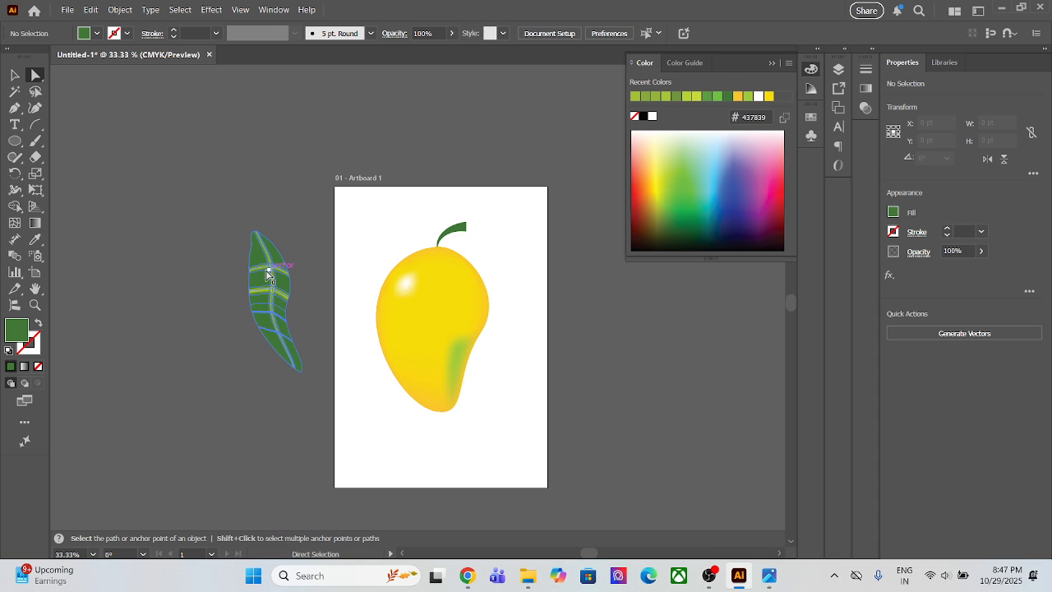
{"action": "left_click", "coordinate": [14, 74]}
{"action": "left_click_drag", "start_coordinate": [274, 281], "coordinate": [458, 296]}
{"action": "left_click", "coordinate": [523, 284]}
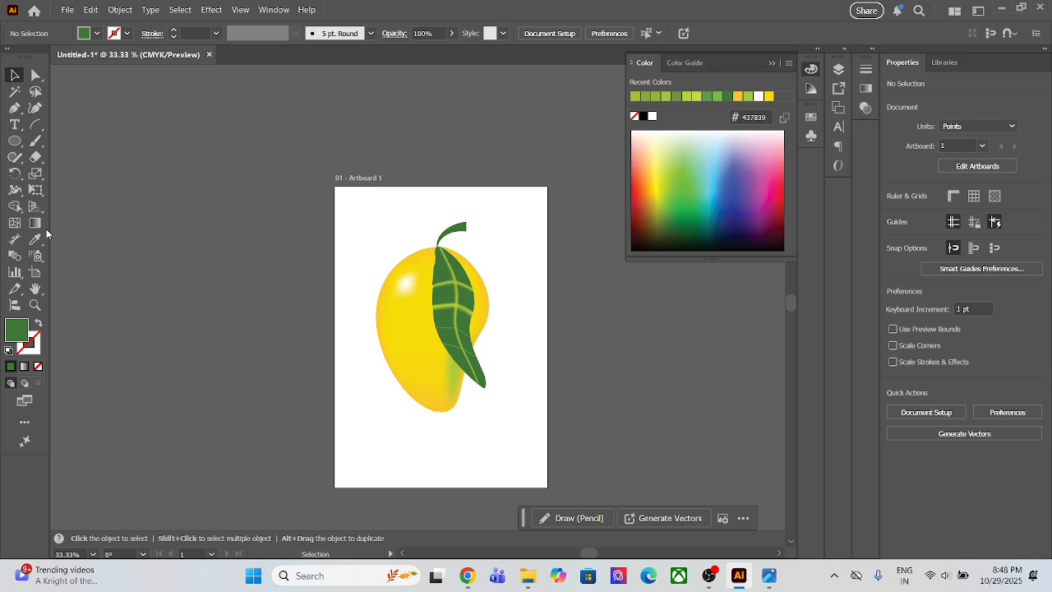
- Start saving the document to cloud storage and enter Mesh tool as its name
{"action": "key", "text": "ctrl+s"}
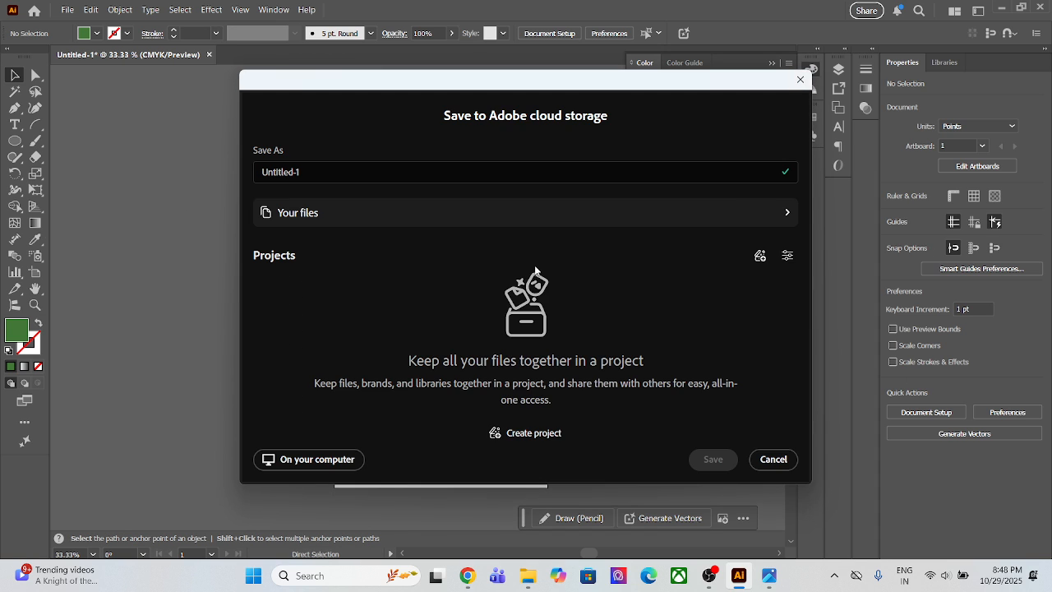
{"action": "left_click", "coordinate": [374, 173]}
{"action": "key", "text": "BackSpace"}
{"action": "key", "text": "BackSpace"}
{"action": "key", "text": "BackSpace"}
{"action": "key", "text": "BackSpace"}
{"action": "key", "text": "BackSpace"}
{"action": "key", "text": "BackSpace"}
{"action": "key", "text": "BackSpace"}
{"action": "key", "text": "BackSpace"}
{"action": "key", "text": "BackSpace"}
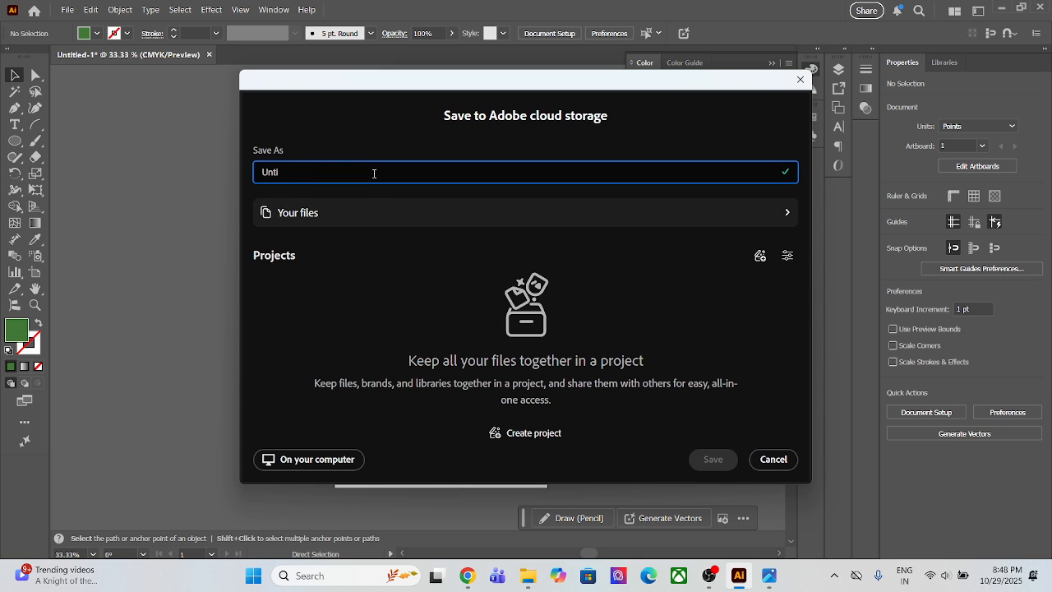
{"action": "type", "text": "Mesh tool"}
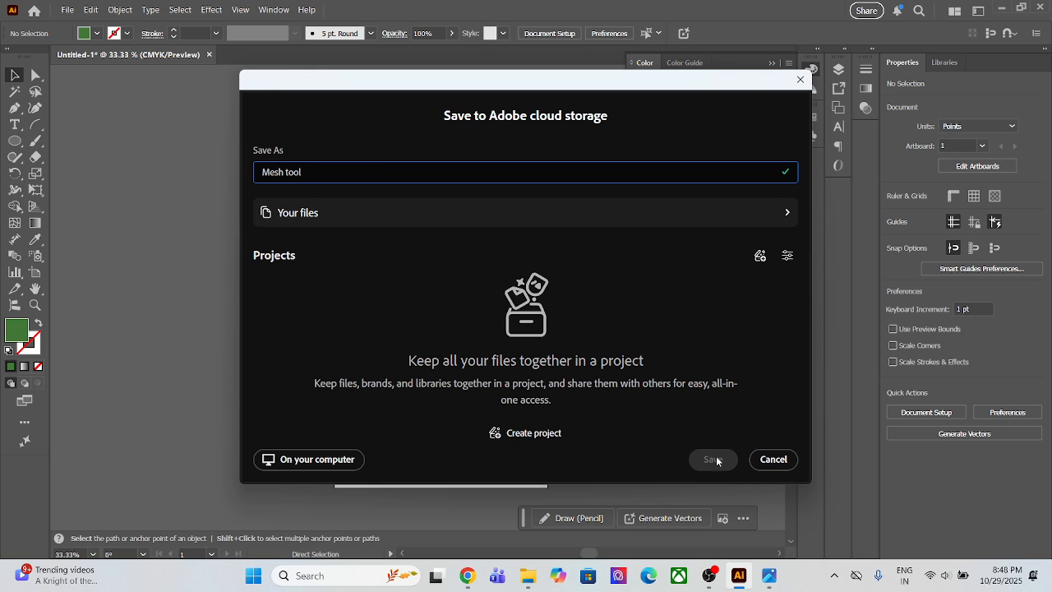
- Browse the cloud storage files and pick the Acrobat folder as the save location
{"action": "left_click", "coordinate": [375, 218]}
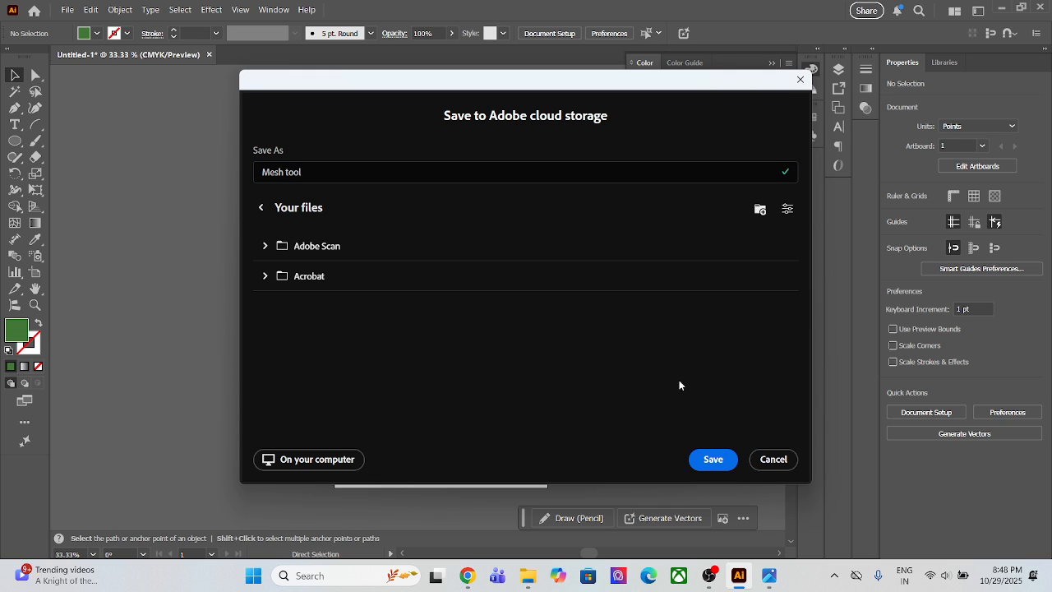
{"action": "left_click", "coordinate": [385, 258]}
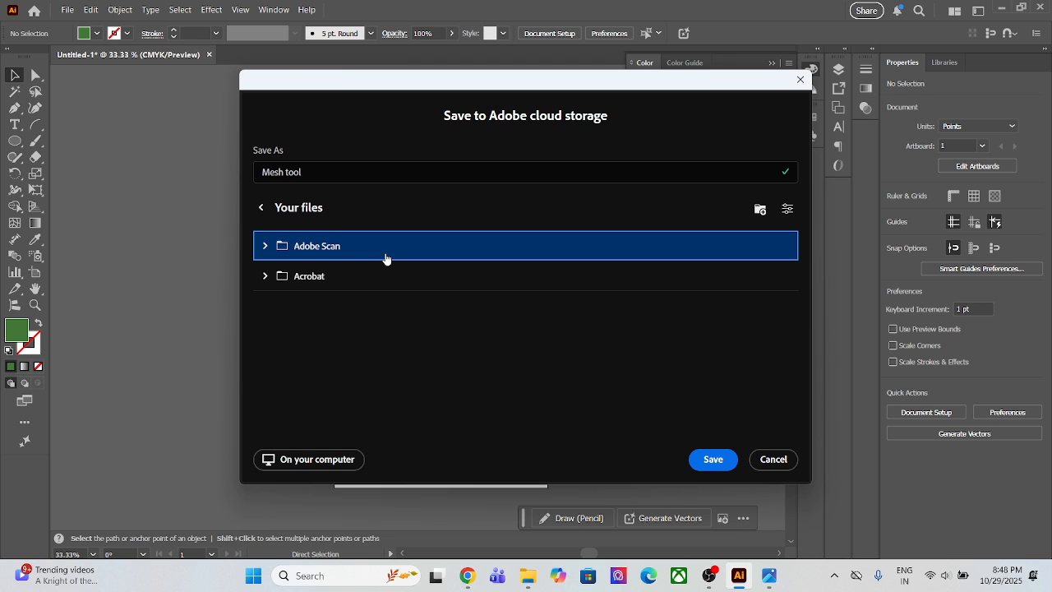
{"action": "left_click", "coordinate": [316, 278]}
- Save the document on the computer in New Volume (E:) as the Adobe Illustrator file mango, accept the save options, and minimize the window
{"action": "left_click", "coordinate": [321, 460]}
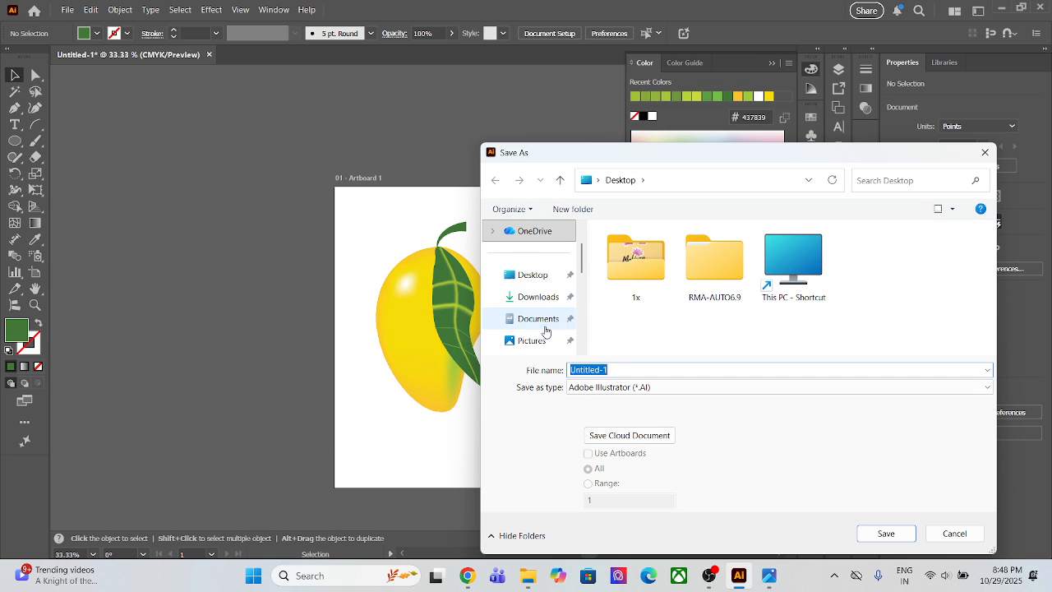
{"action": "scroll", "coordinate": [544, 321], "scroll_direction": "down", "scroll_amount": 5}
{"action": "left_click", "coordinate": [547, 296]}
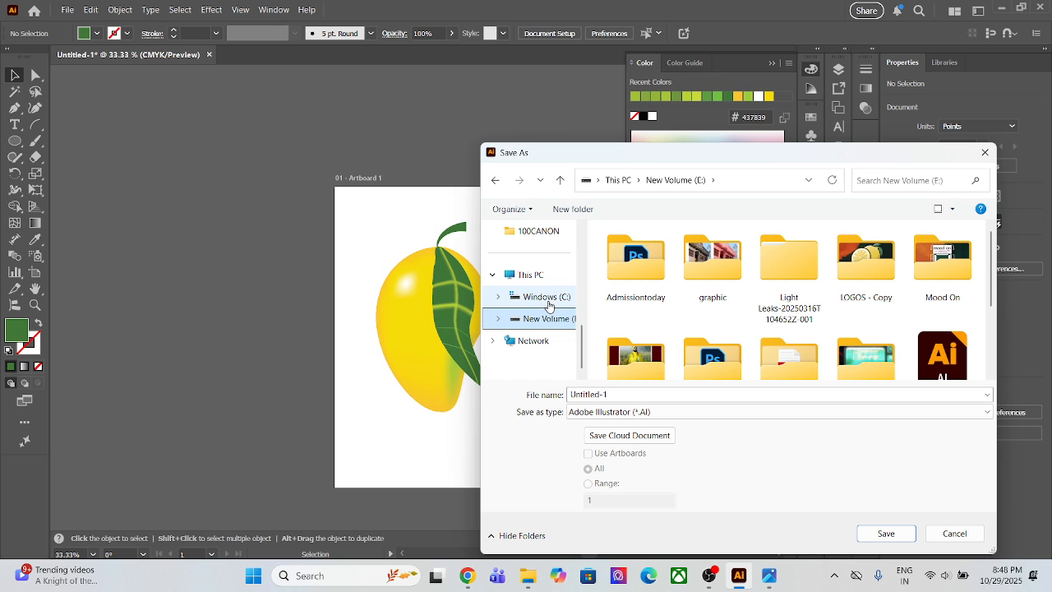
{"action": "left_click", "coordinate": [641, 393]}
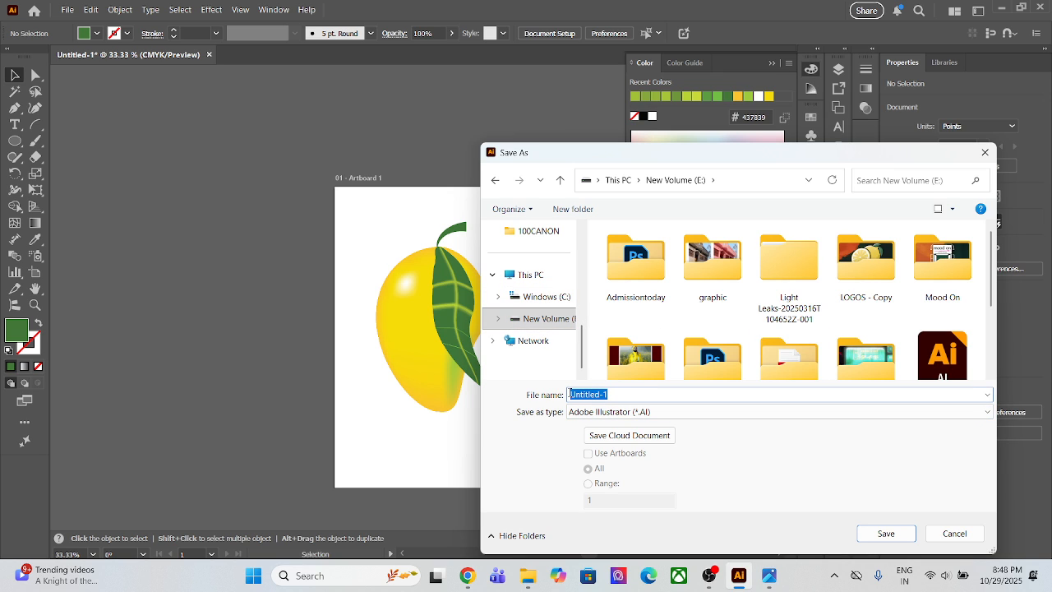
{"action": "type", "text": "mango"}
{"action": "key", "text": "Return"}
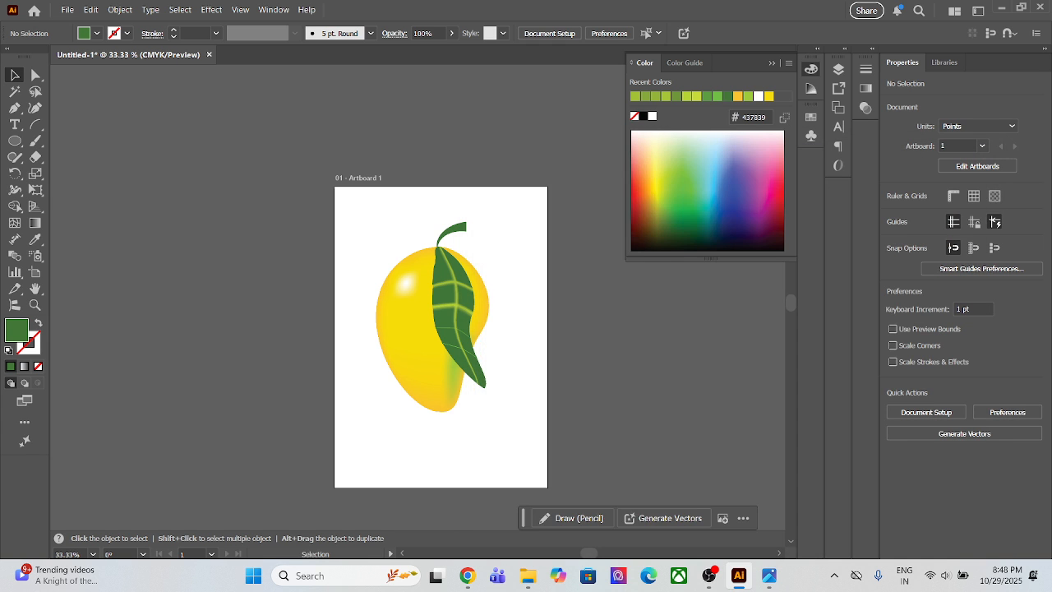
{"action": "left_click", "coordinate": [595, 499]}
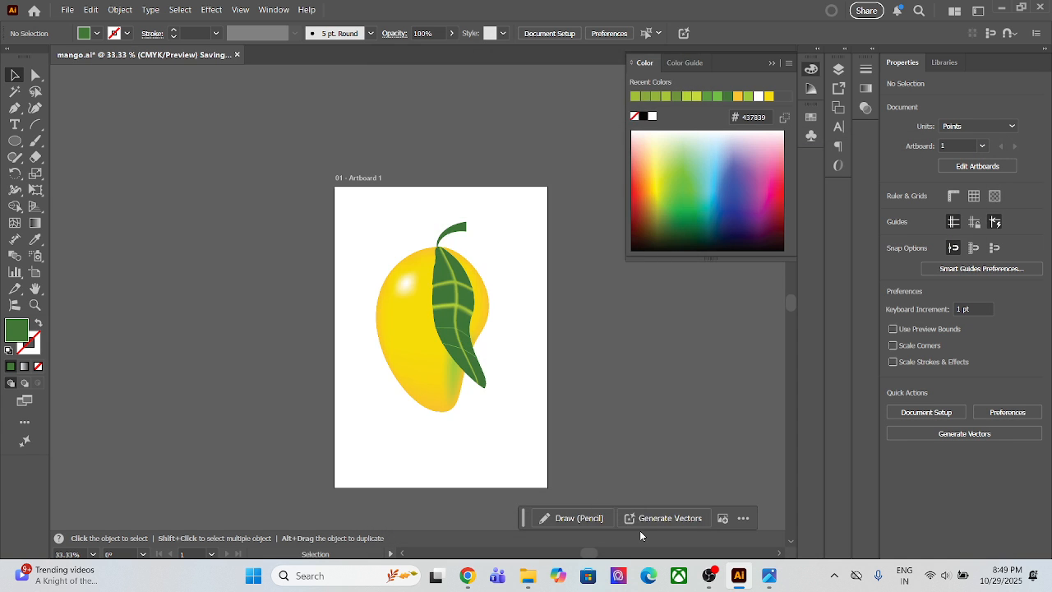
{"action": "left_click", "coordinate": [1001, 8]}
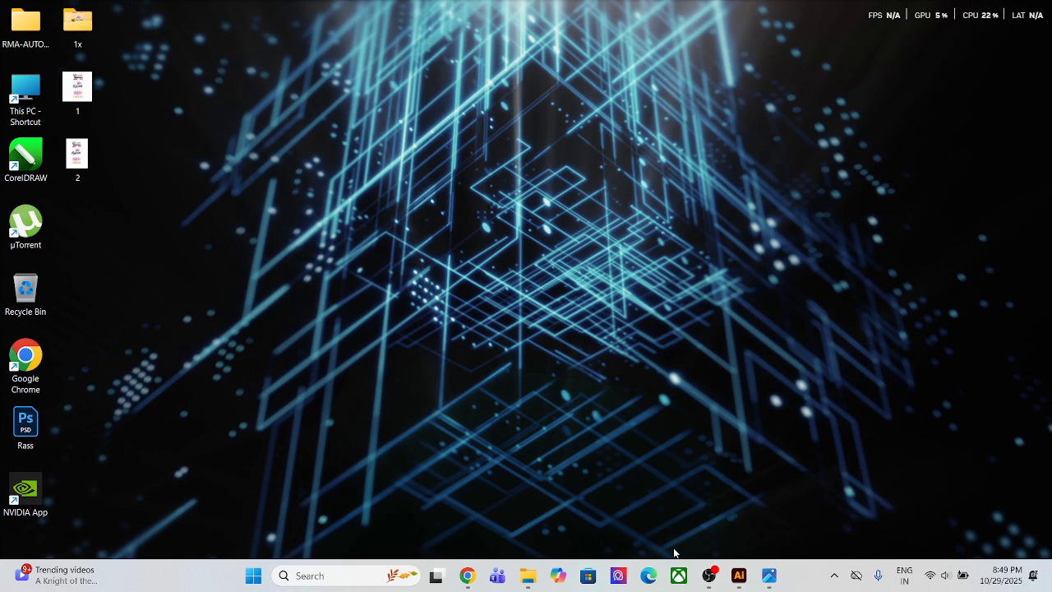